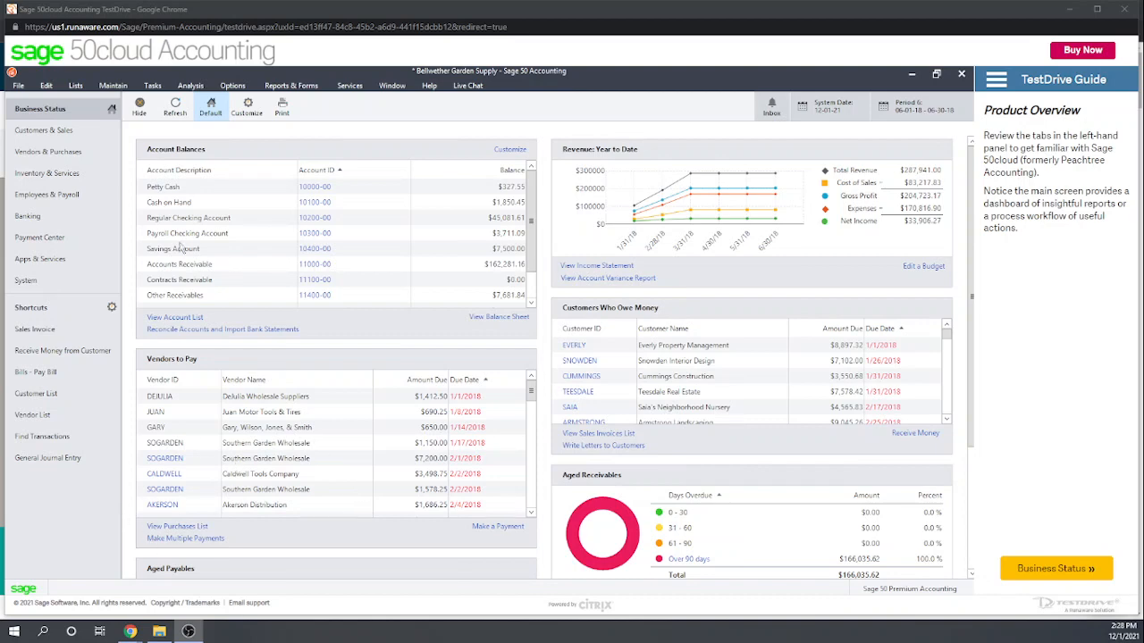
- Open the Vendors & Purchases tasks of the company
left_click(32, 154)
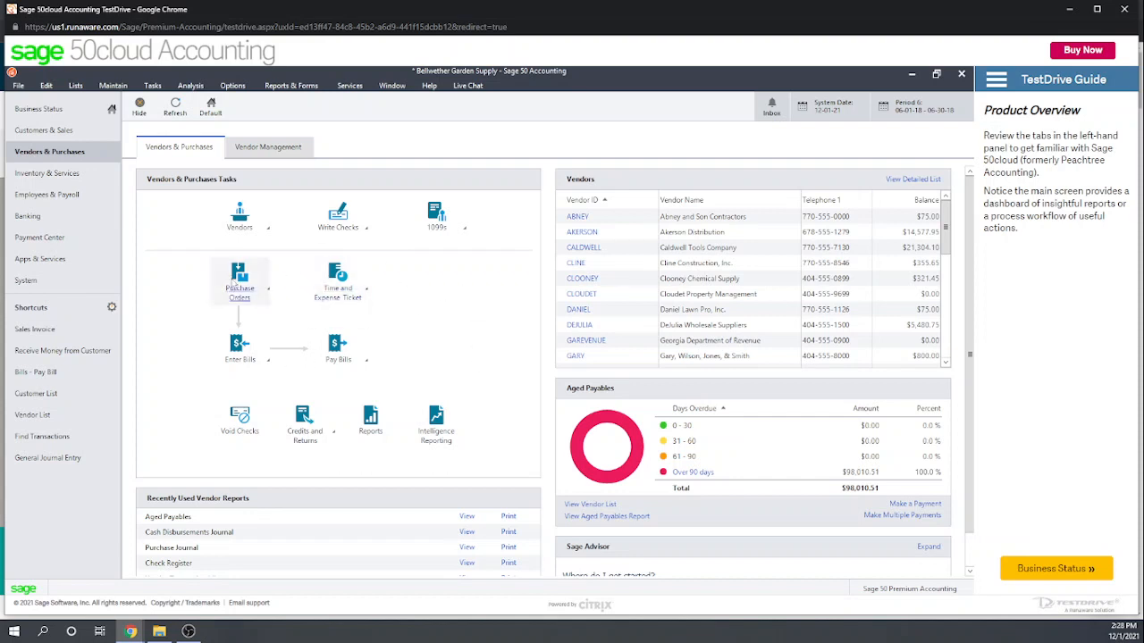
left_click(239, 357)
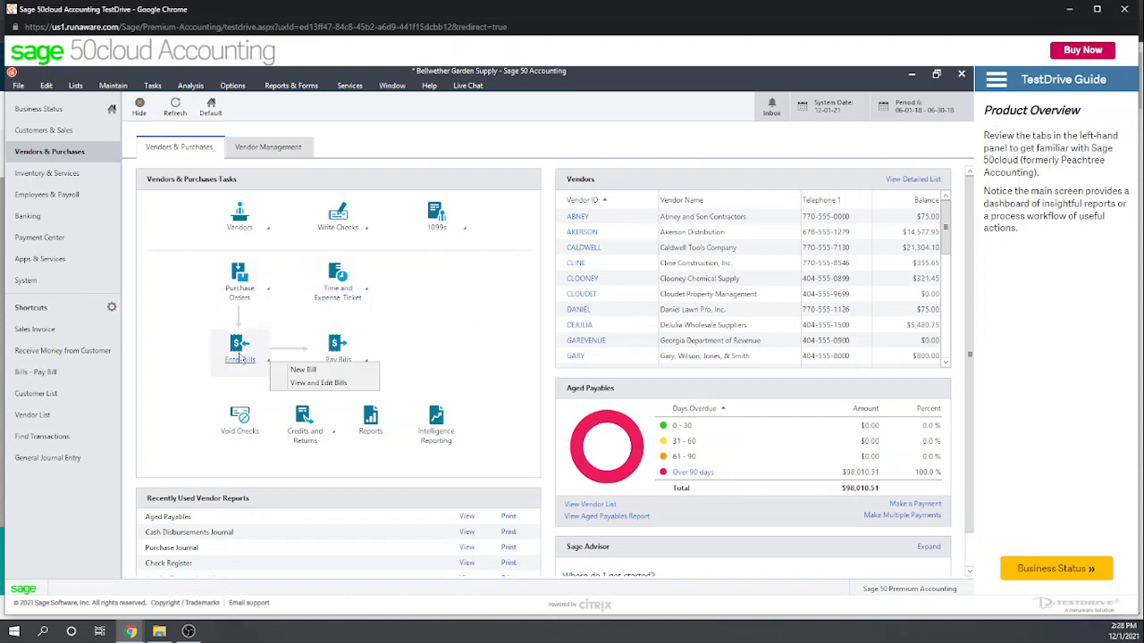
left_click(307, 371)
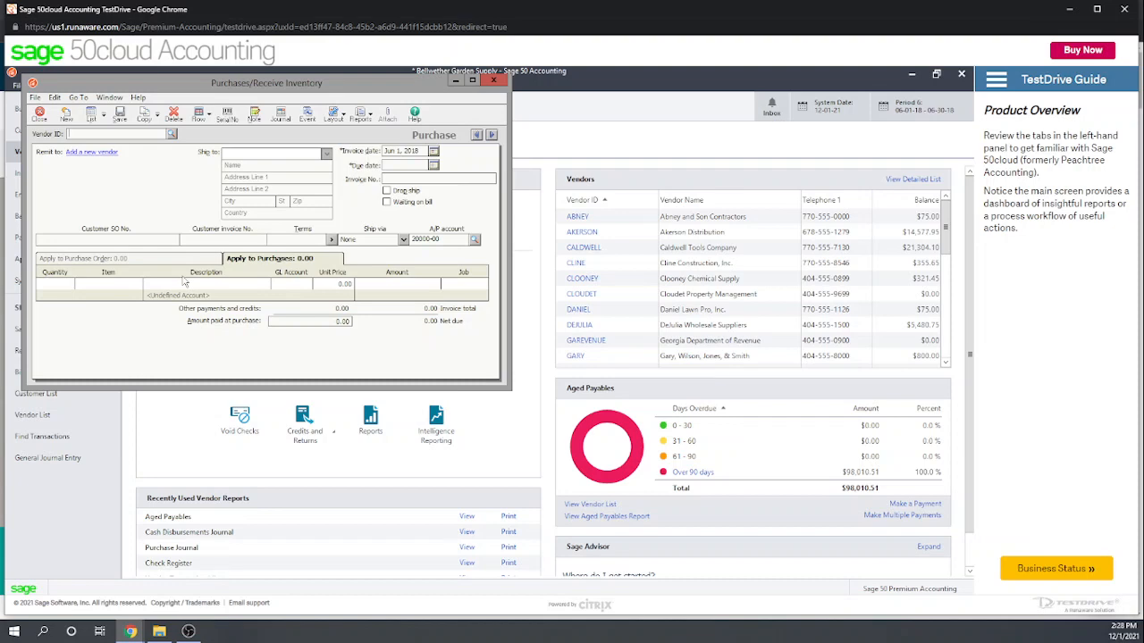
type("n")
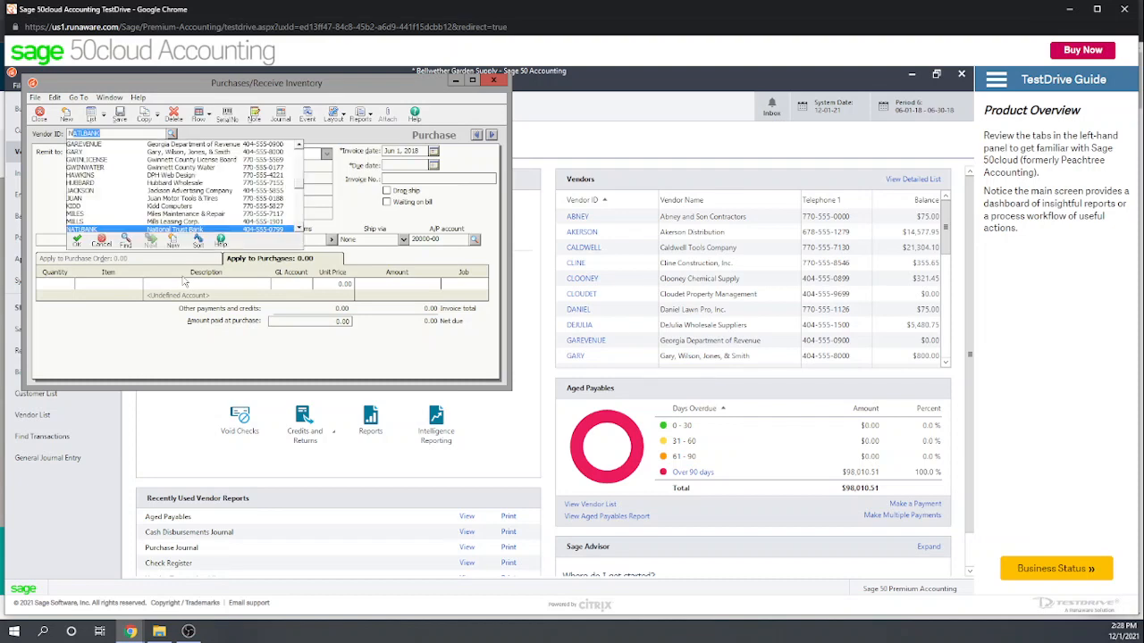
type("yc")
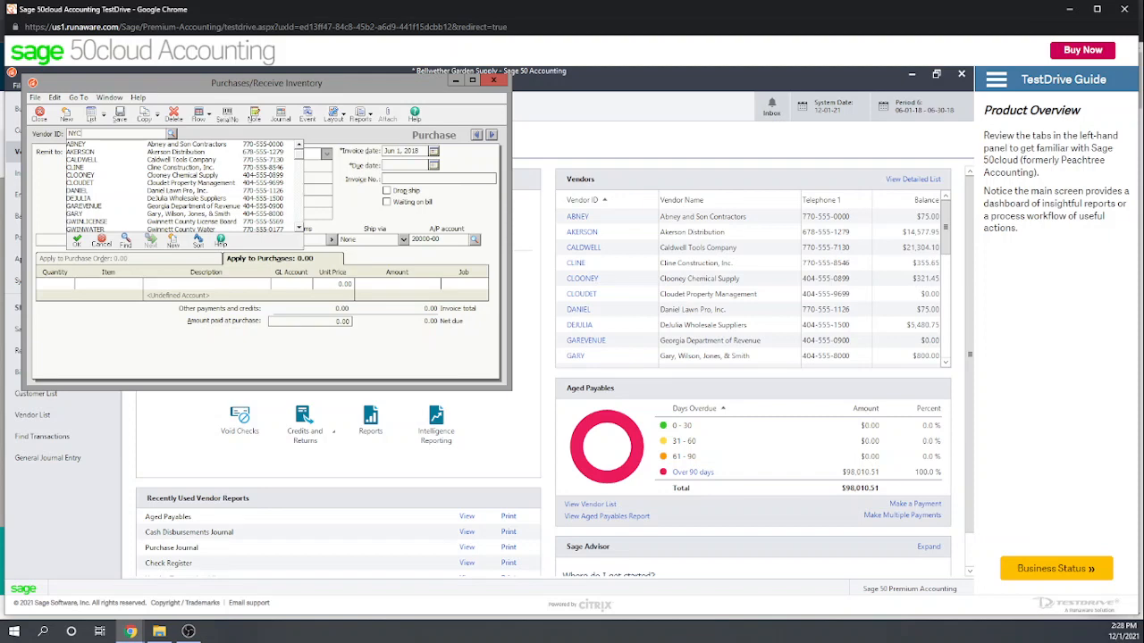
type(" el")
key("BackSpace")
key("BackSpace")
key("BackSpace")
key("BackSpace")
left_click(494, 81)
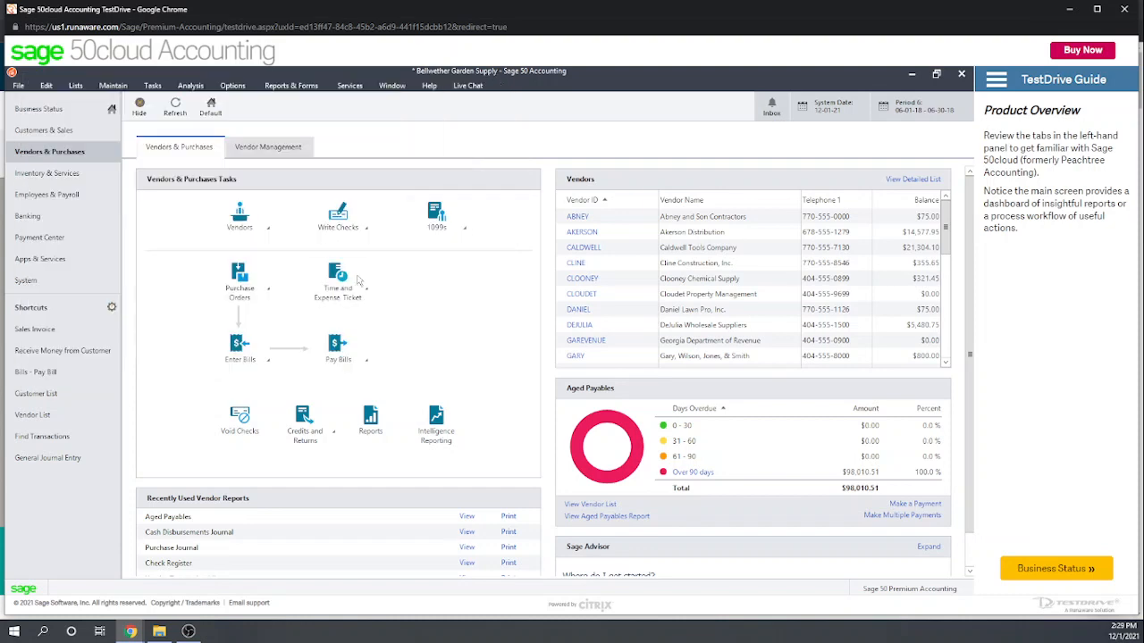
- Start a new vendor bill and open a blank record for adding a new vendor from it
left_click(243, 351)
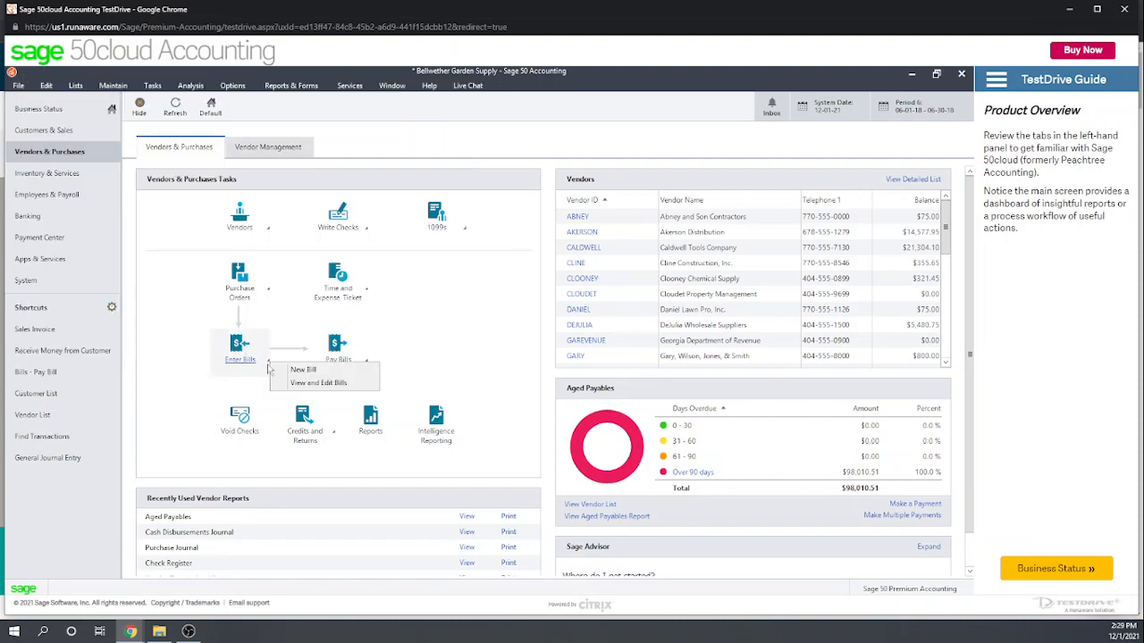
left_click(310, 375)
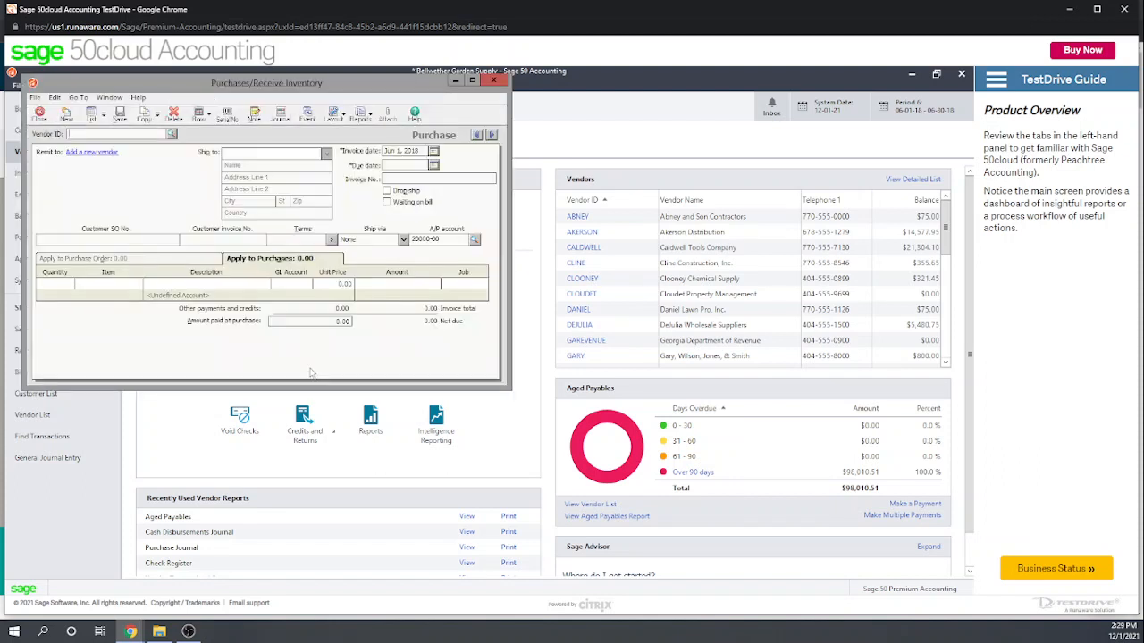
left_click(108, 152)
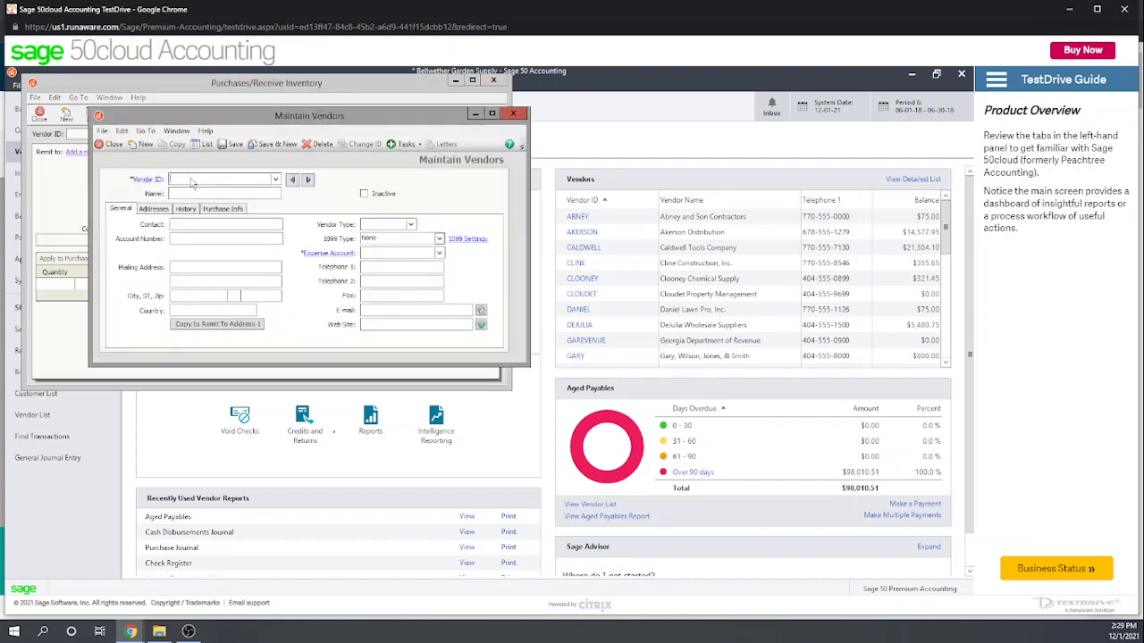
- Enter NYC Electric Co as both the vendor ID and the name of the new vendor
left_click(143, 180)
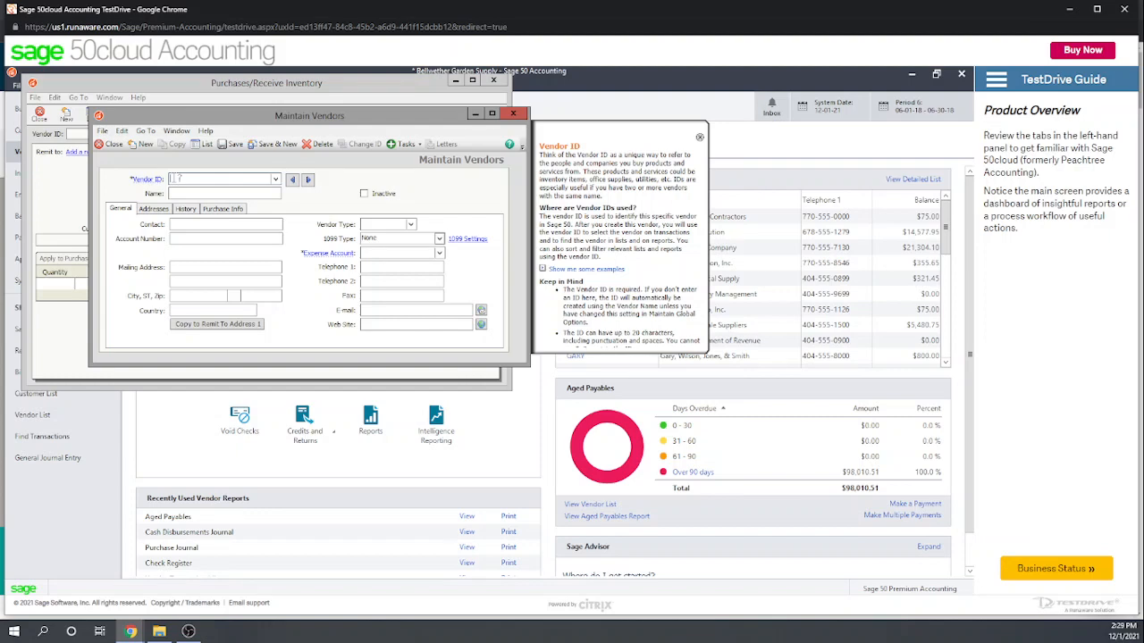
type("N")
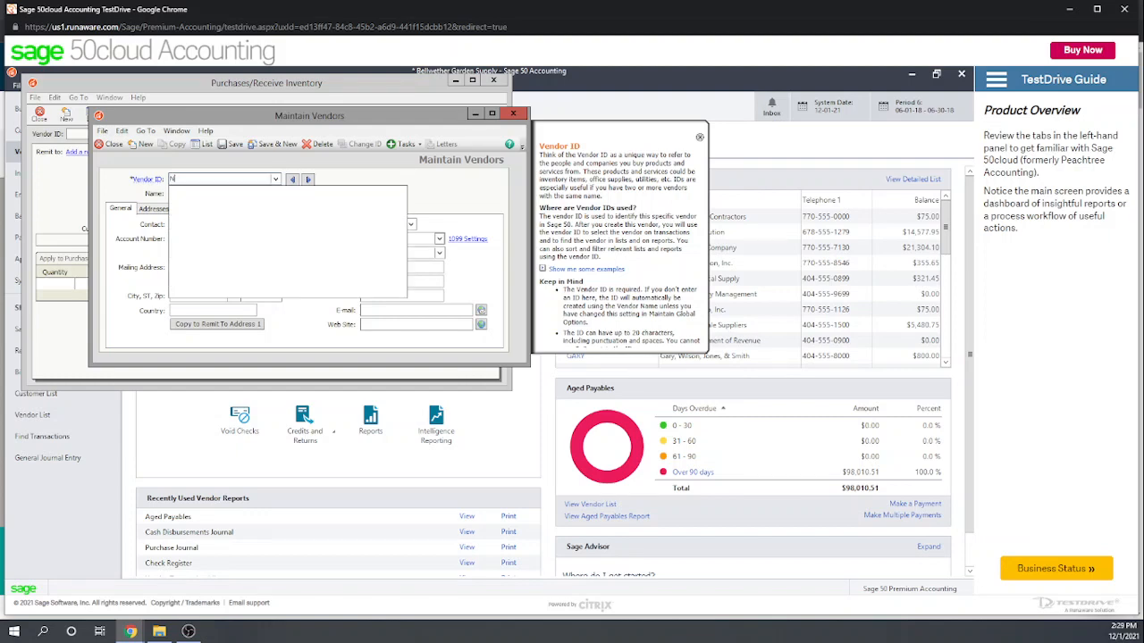
type("YC Elec")
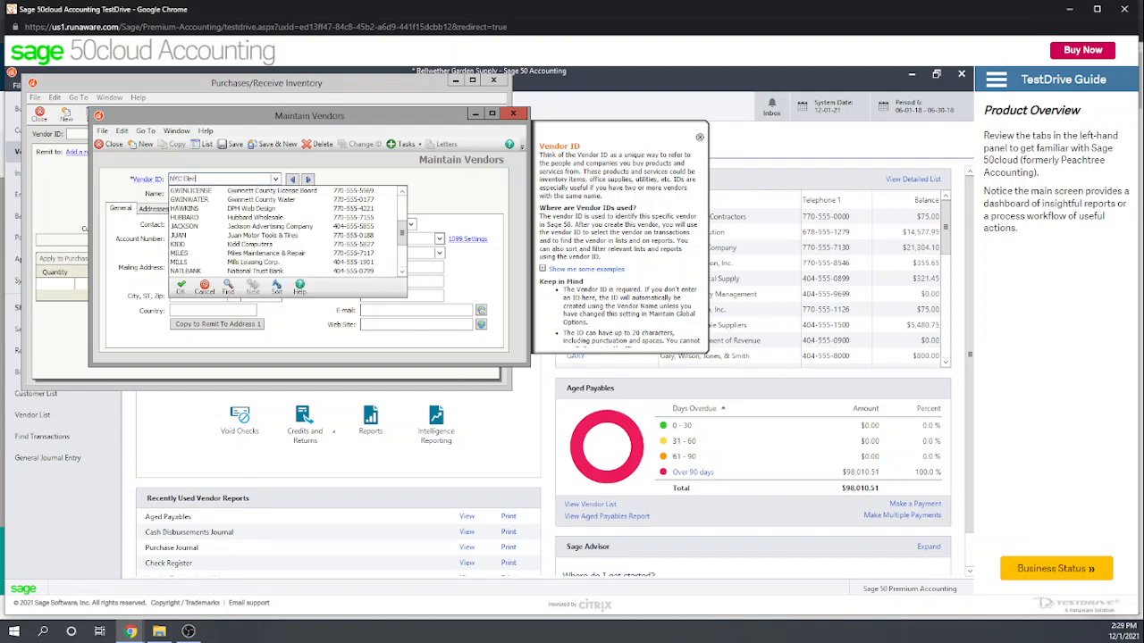
type("tric E")
type("o")
key("Tab")
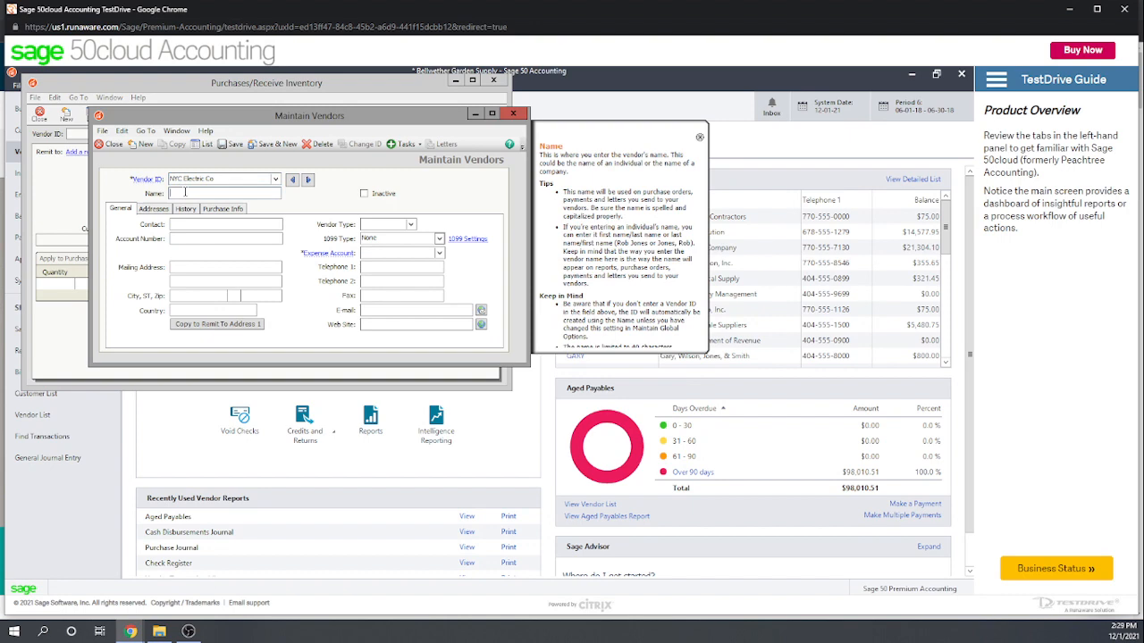
type("NYC Electric Co")
- Try to save the vendor without an expense account, and try Utilities as its expense account
left_click(233, 145)
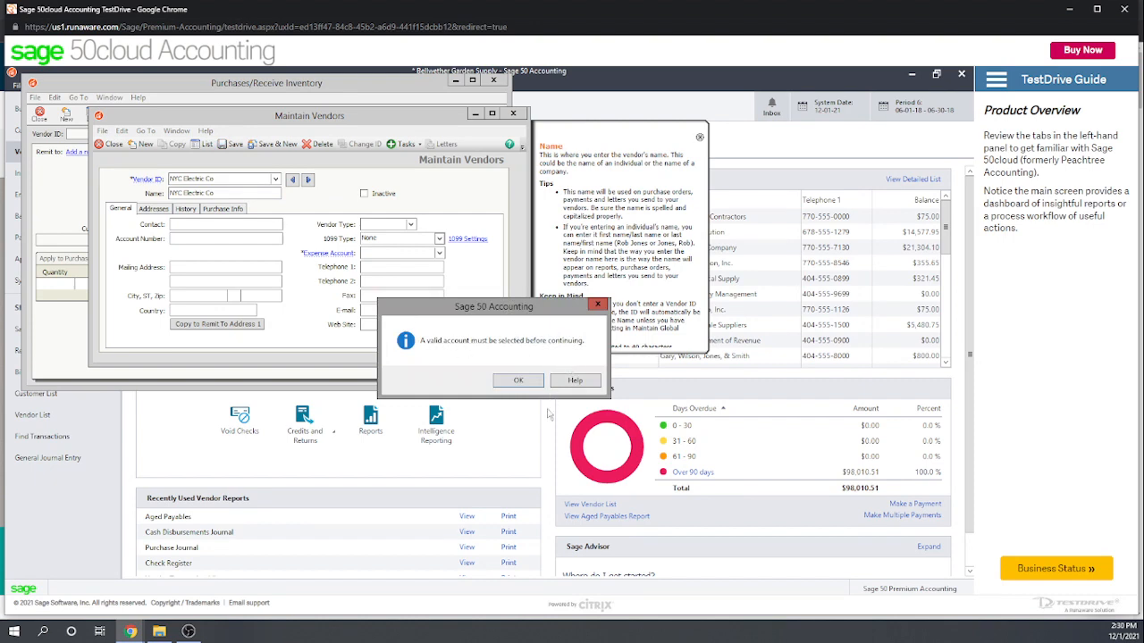
left_click(597, 306)
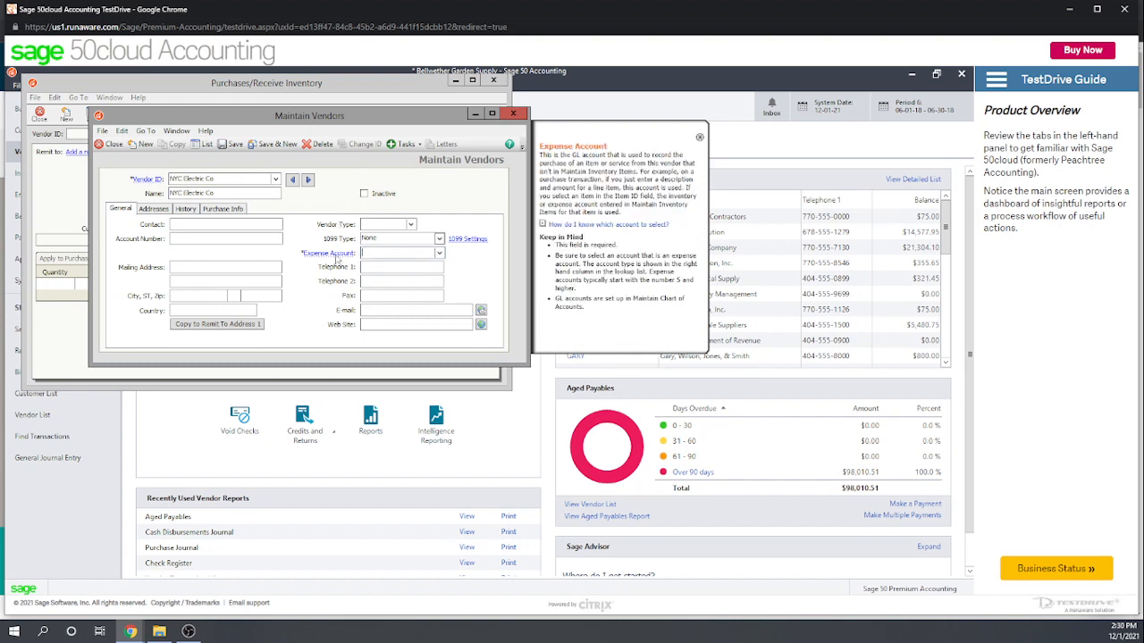
mouse_move(338, 257)
type("Ut")
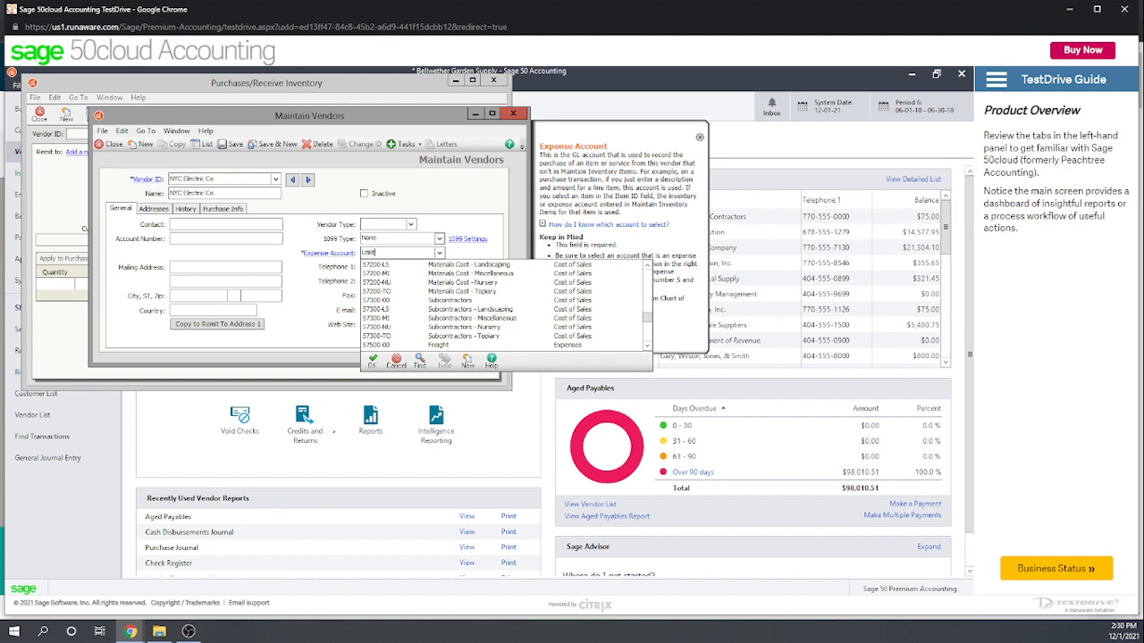
type("ilitie")
key("BackSpace")
key("BackSpace")
key("BackSpace")
key("BackSpace")
key("BackSpace")
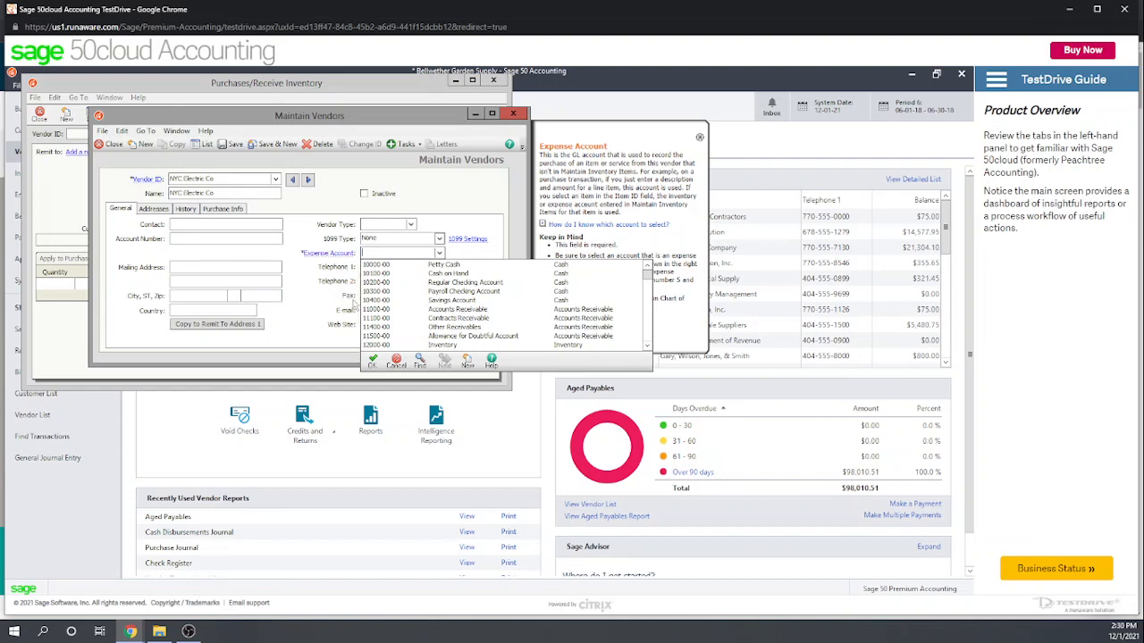
- Create a new general ledger account from the expense account lookup and give it the ID 50100-00
left_click(467, 360)
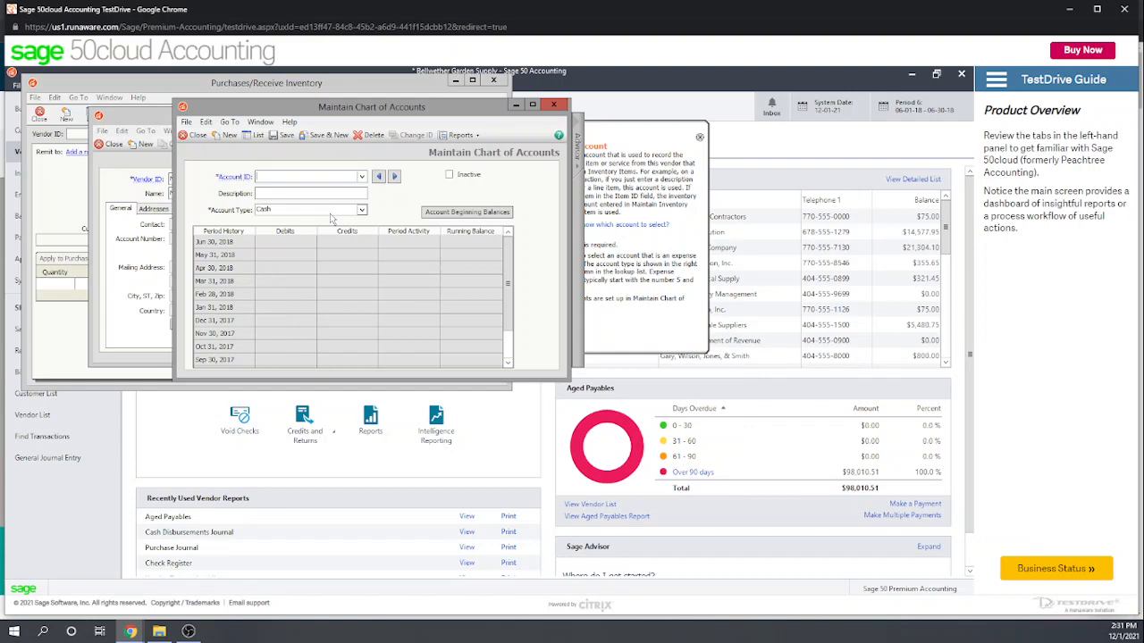
type("5")
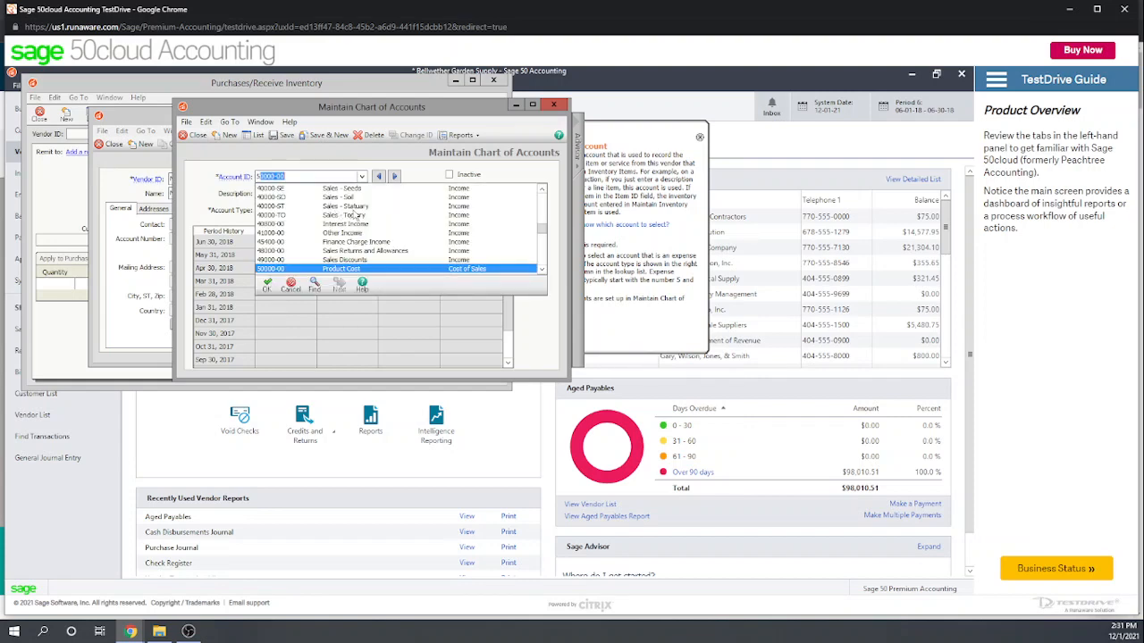
type("0100")
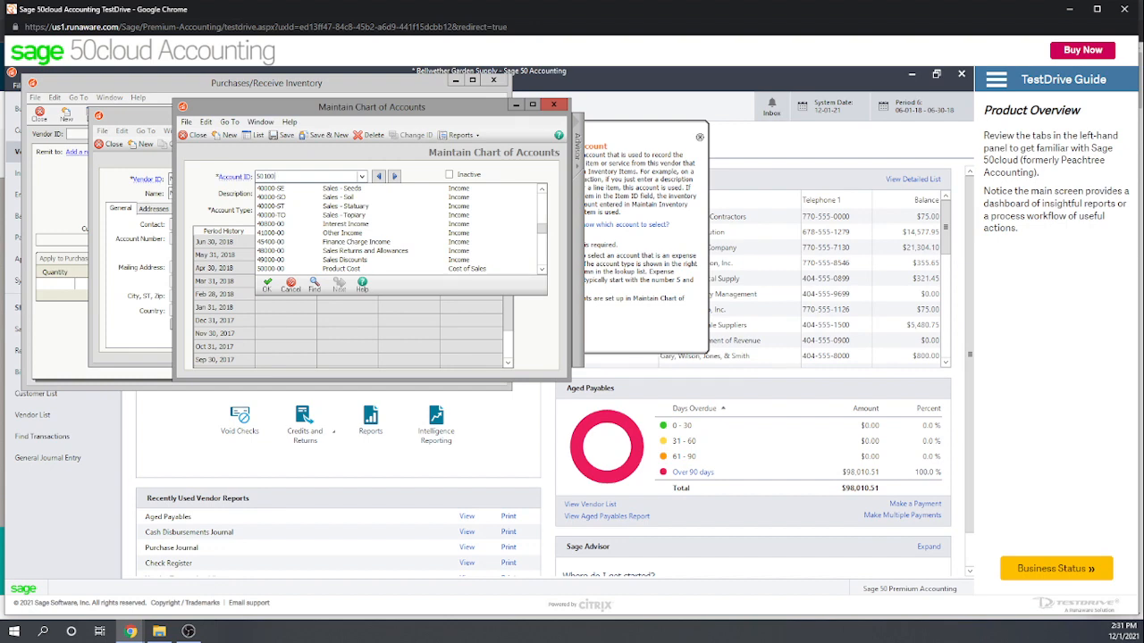
type("-")
type("00")
left_click(267, 284)
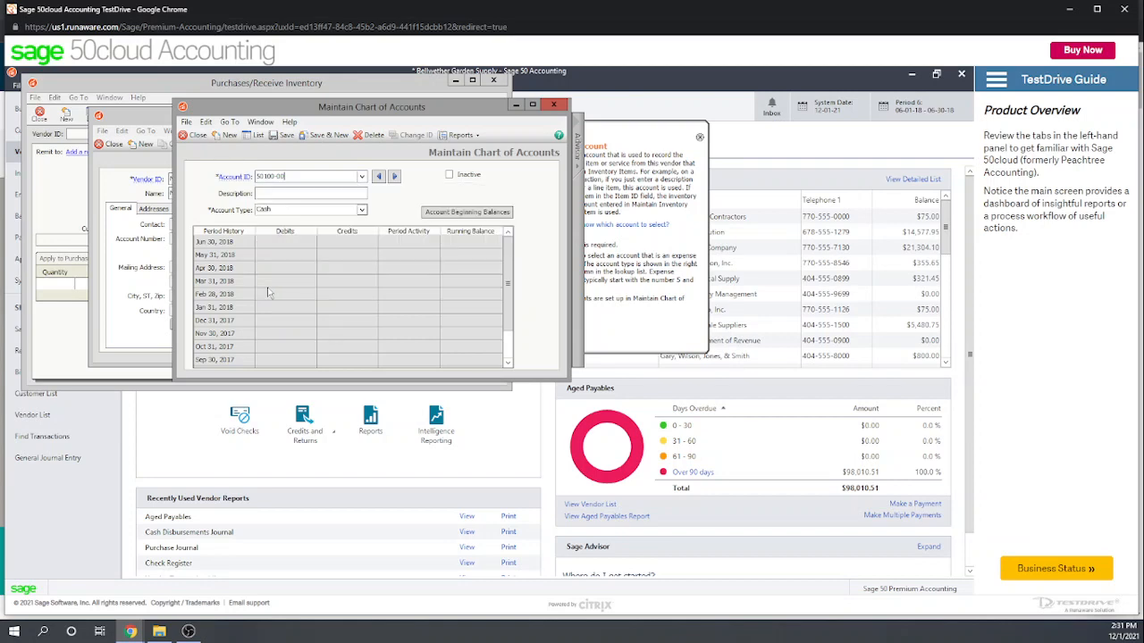
- Describe the new account as Utilities with the account type Expenses, and save it
left_click(269, 193)
left_click(361, 210)
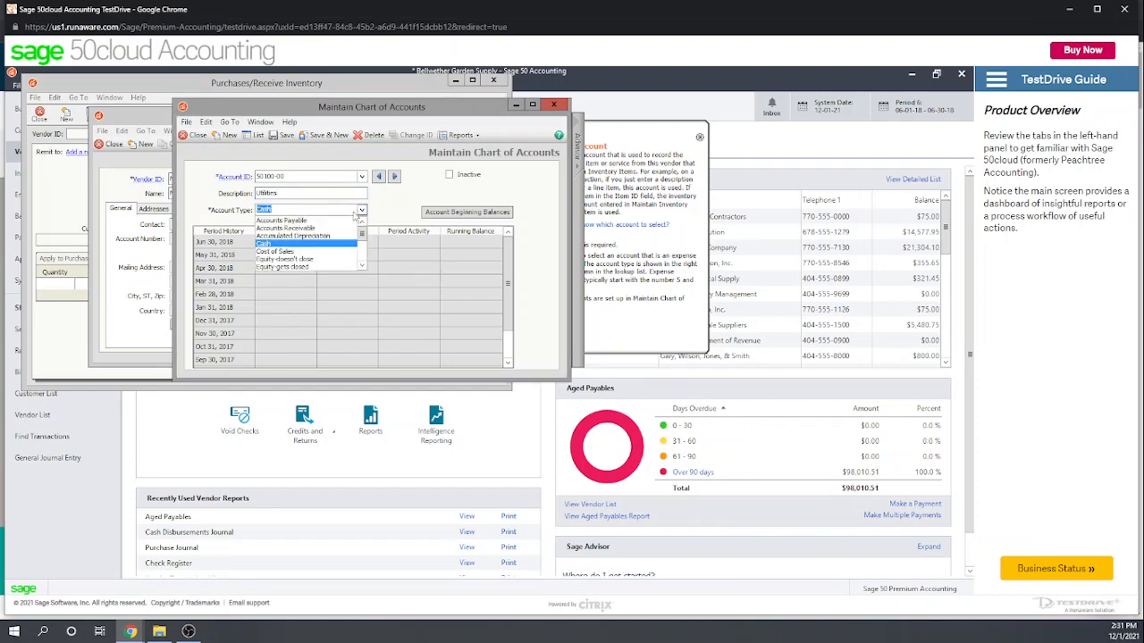
scroll(304, 245, "down", 1)
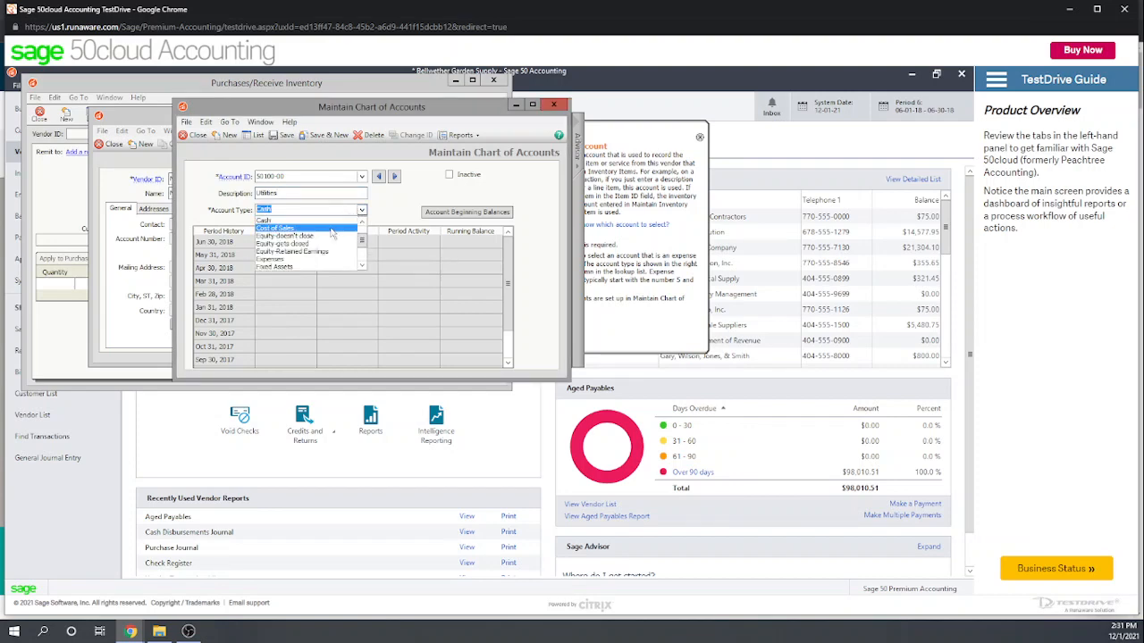
left_click(278, 261)
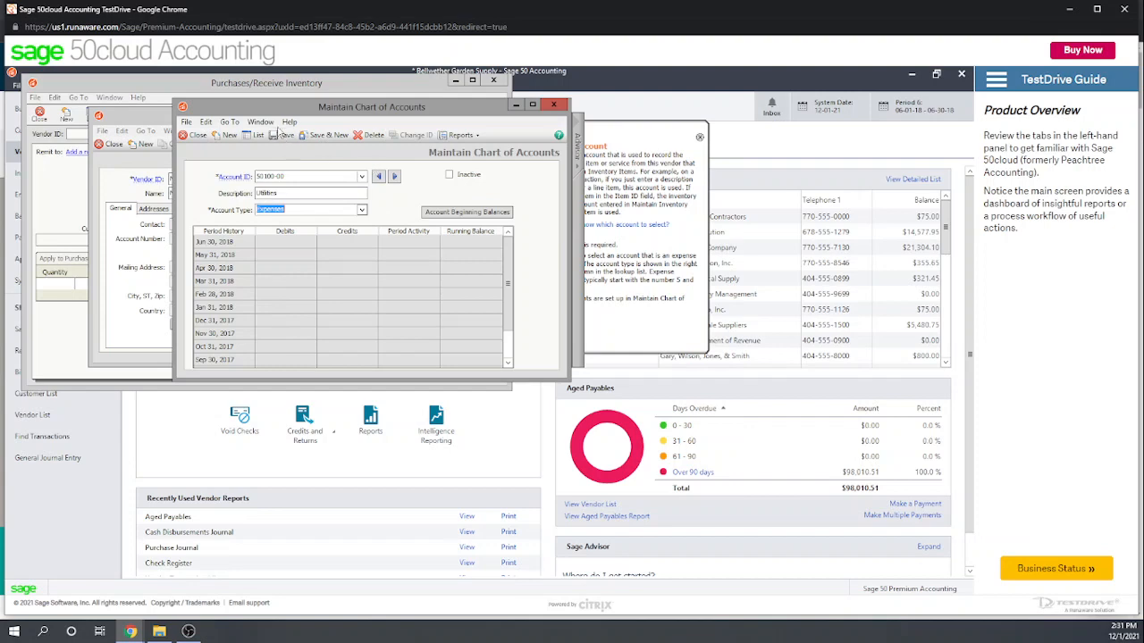
left_click(281, 134)
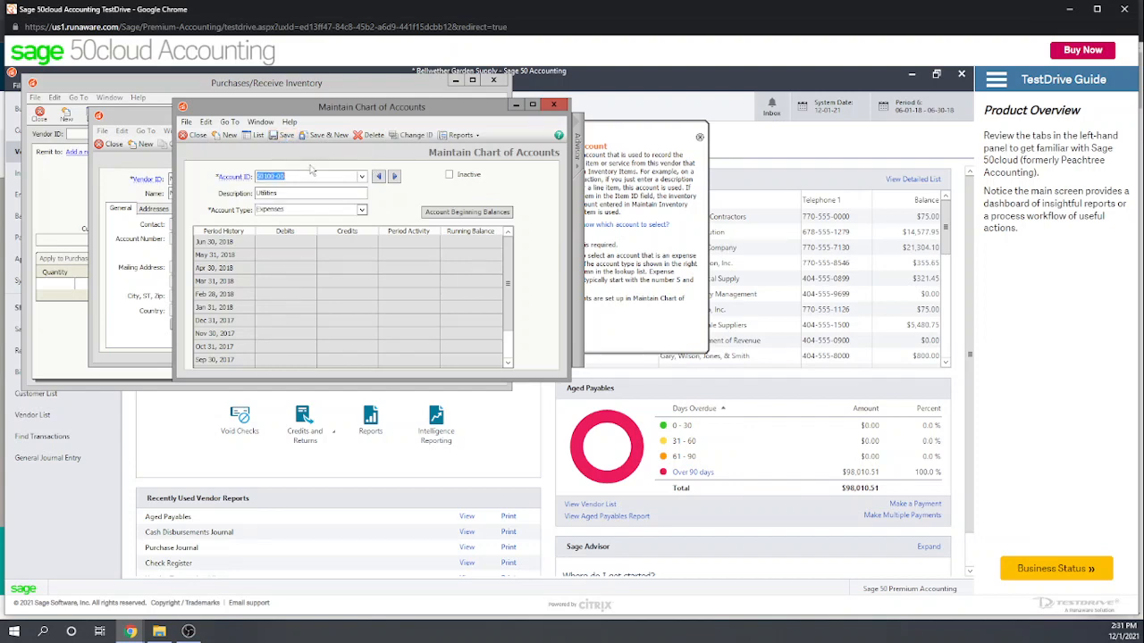
left_click(553, 105)
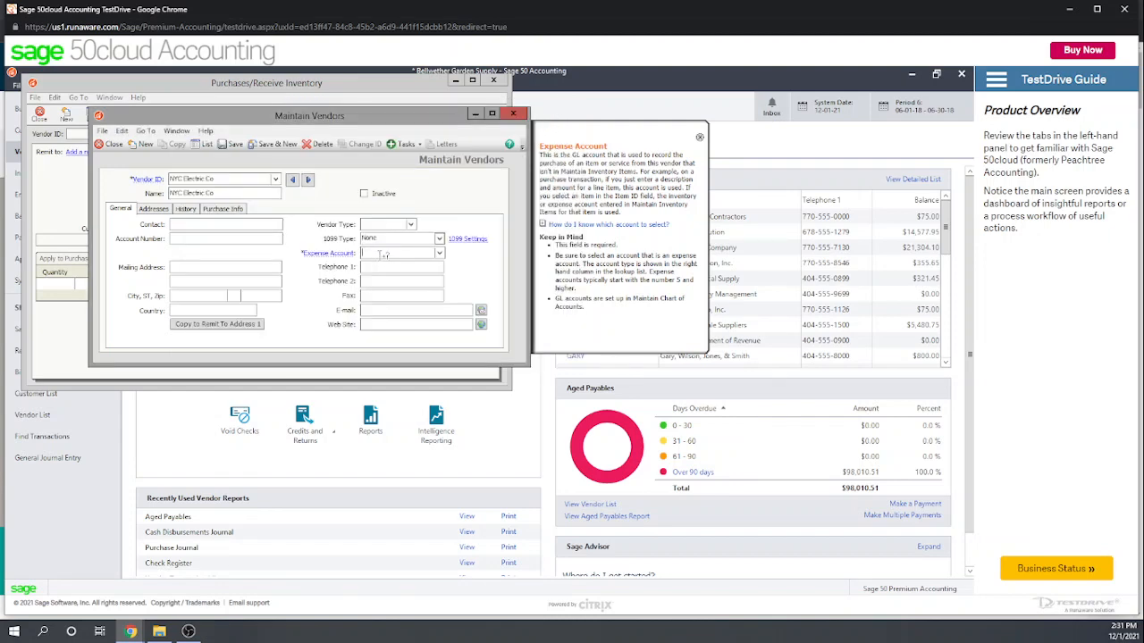
- Assign the Utilities account 50100-00 as the vendor's expense account, and save the vendor record
type("utilities")
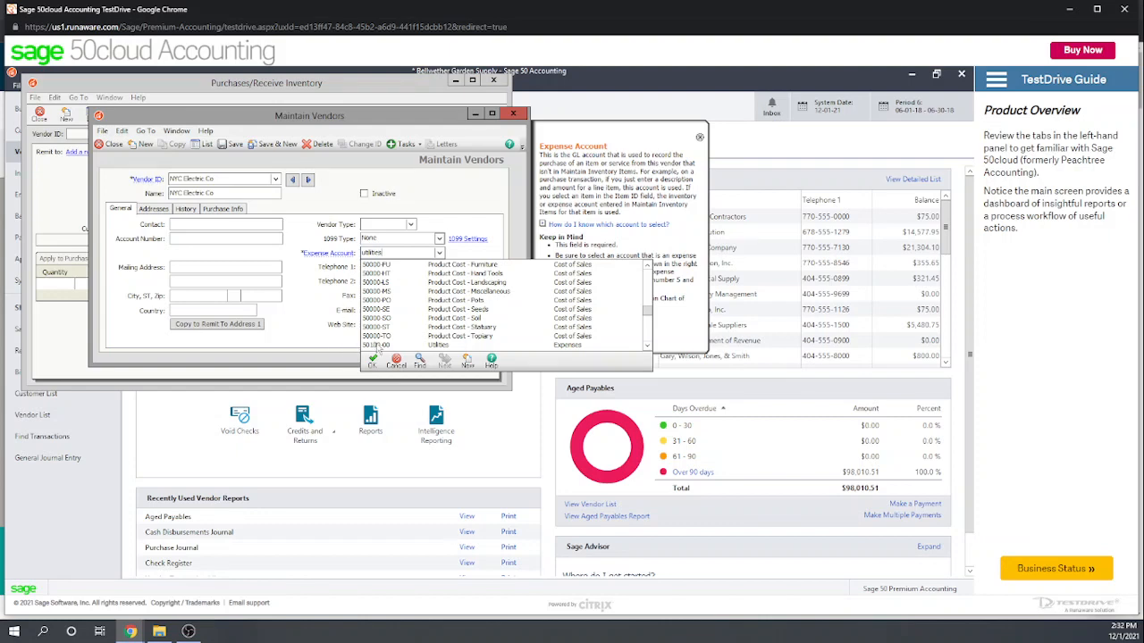
double_click(379, 346)
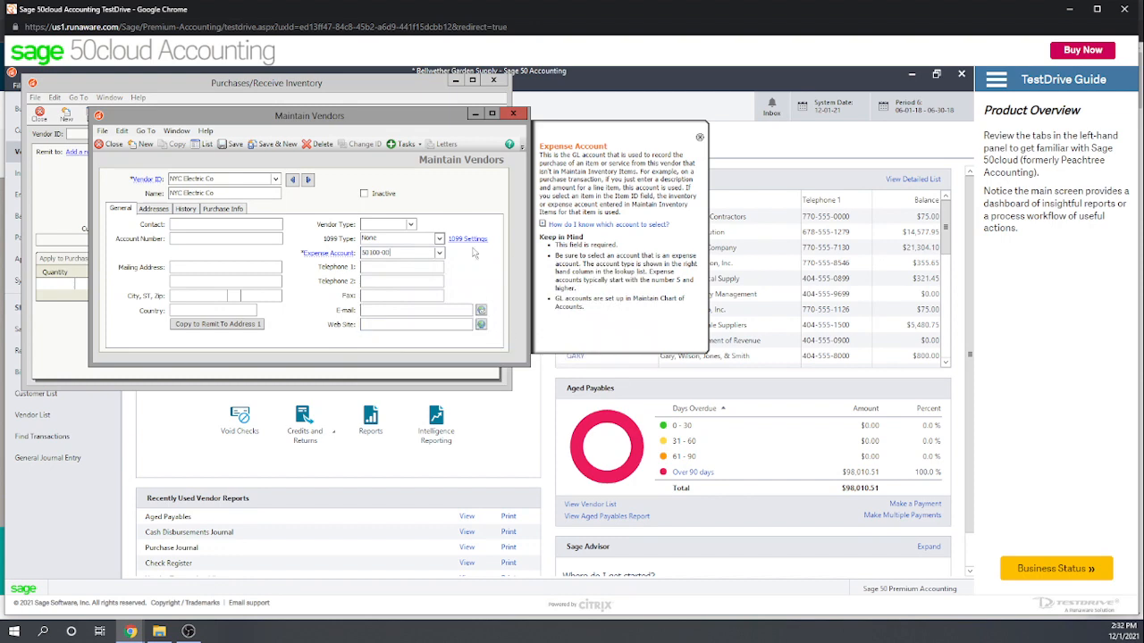
left_click(230, 143)
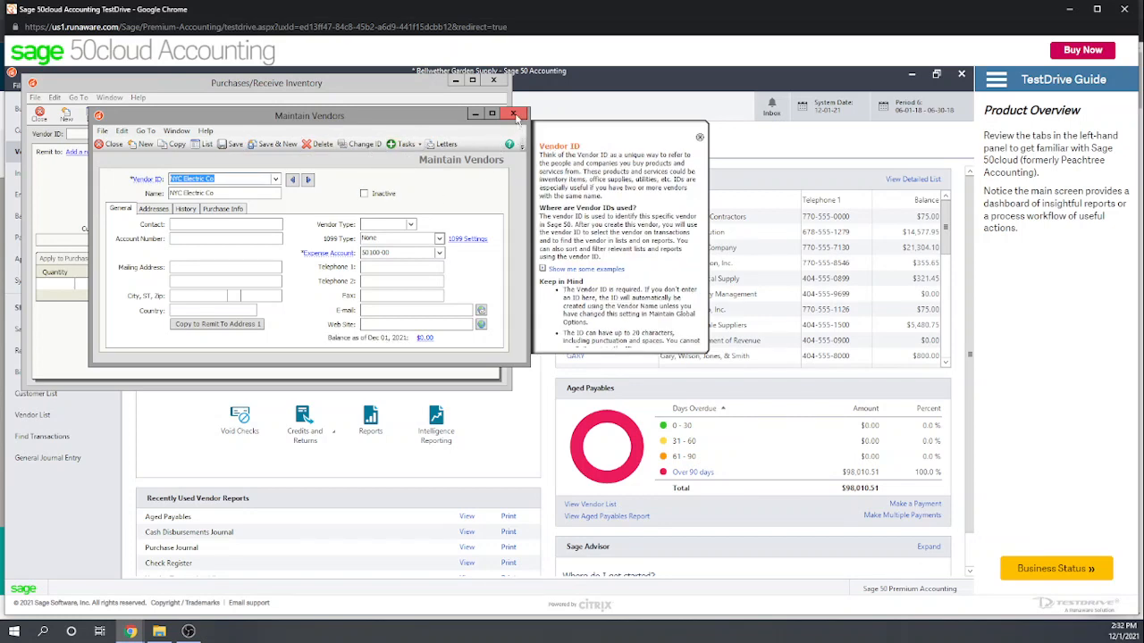
left_click(513, 113)
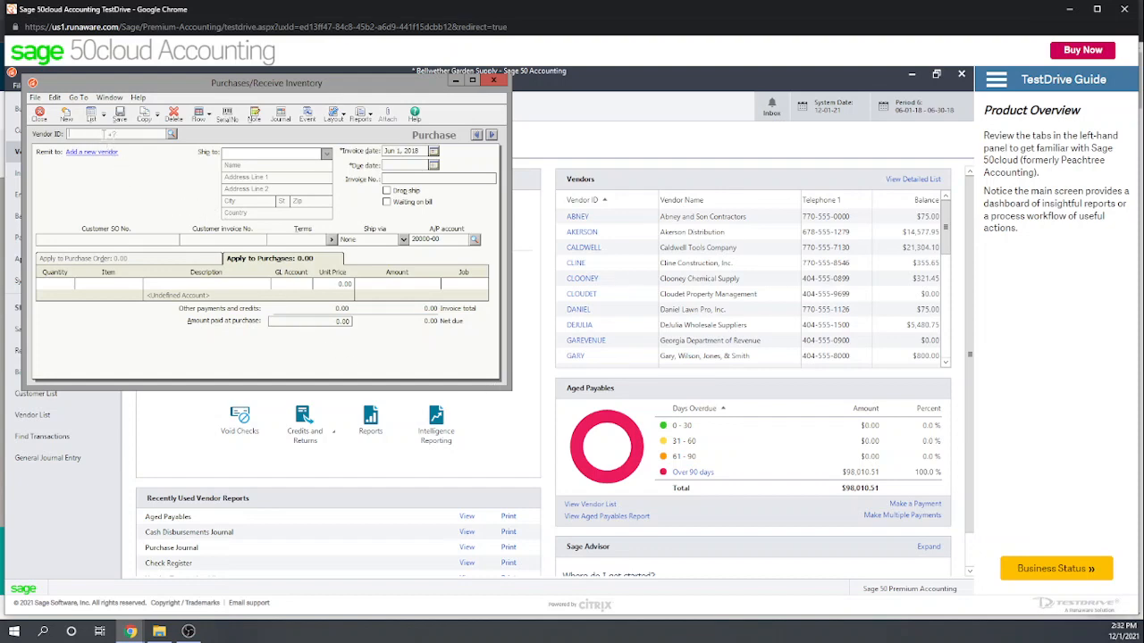
- Select NYC Electric Co as the vendor on the new bill
type("nyc Electric Co")
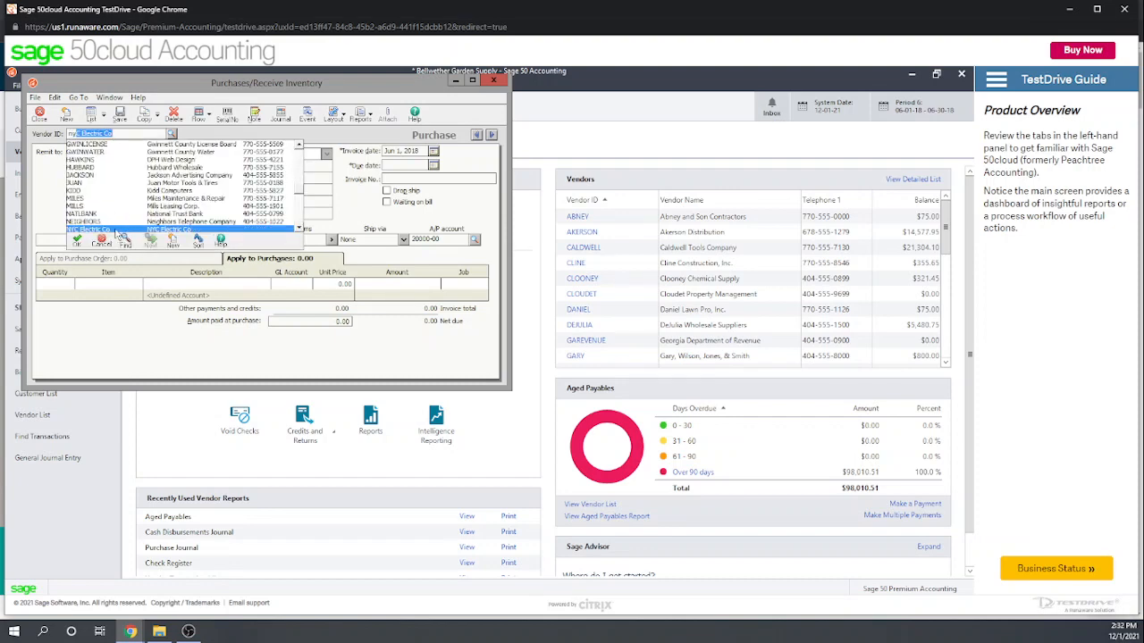
left_click(116, 230)
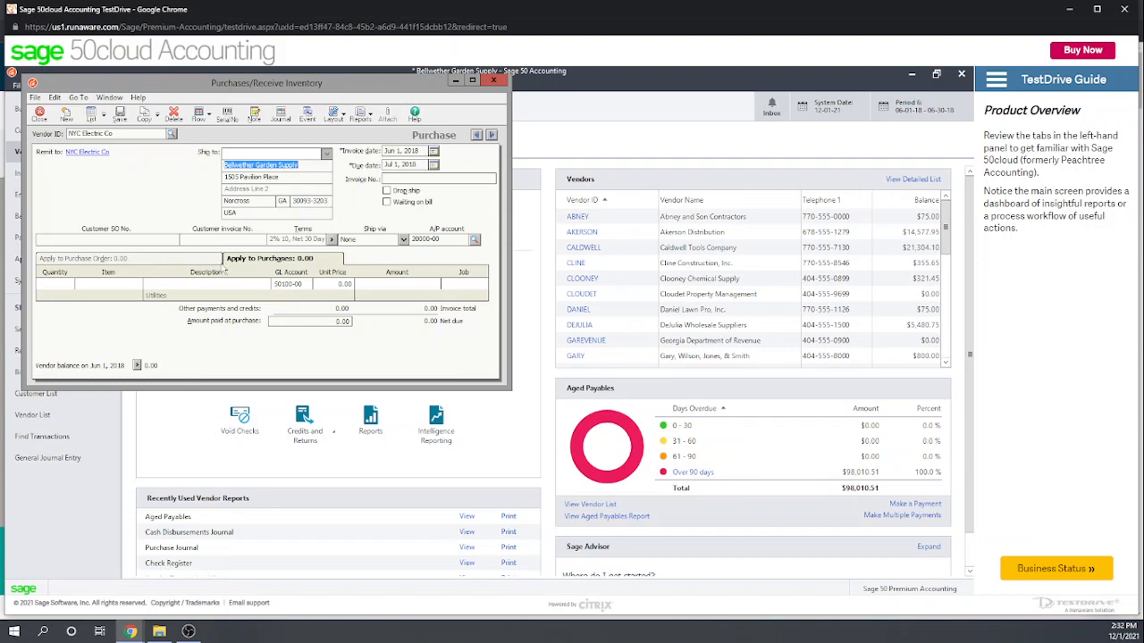
left_click(170, 260)
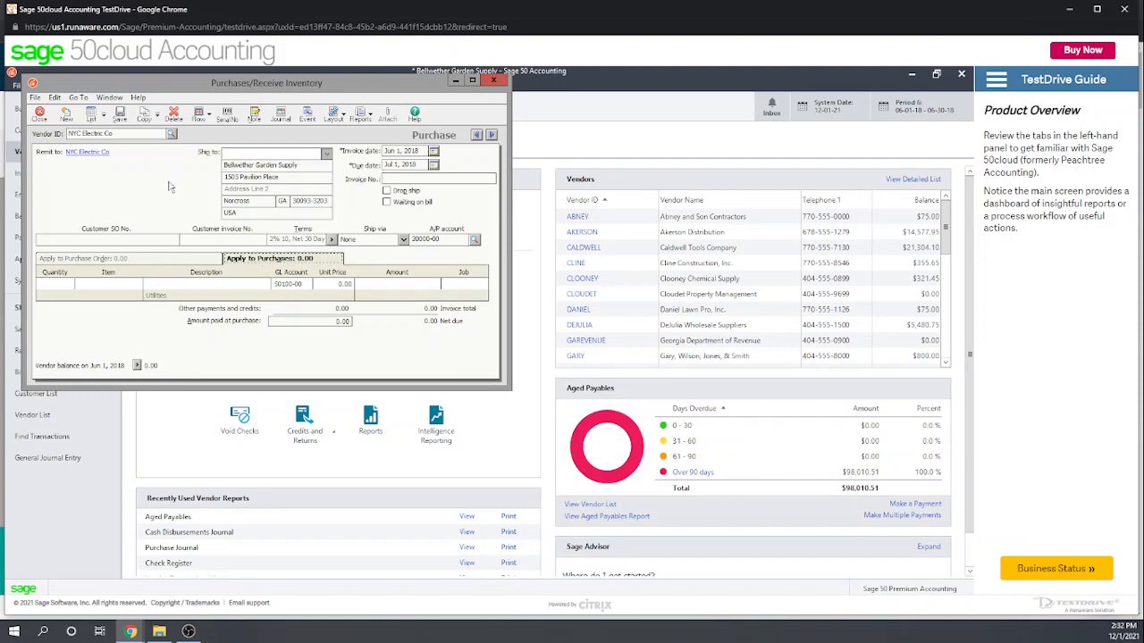
left_click(249, 168)
- View the vendor ledger behind the bill's vendor balance, and return to the bill
left_click(139, 366)
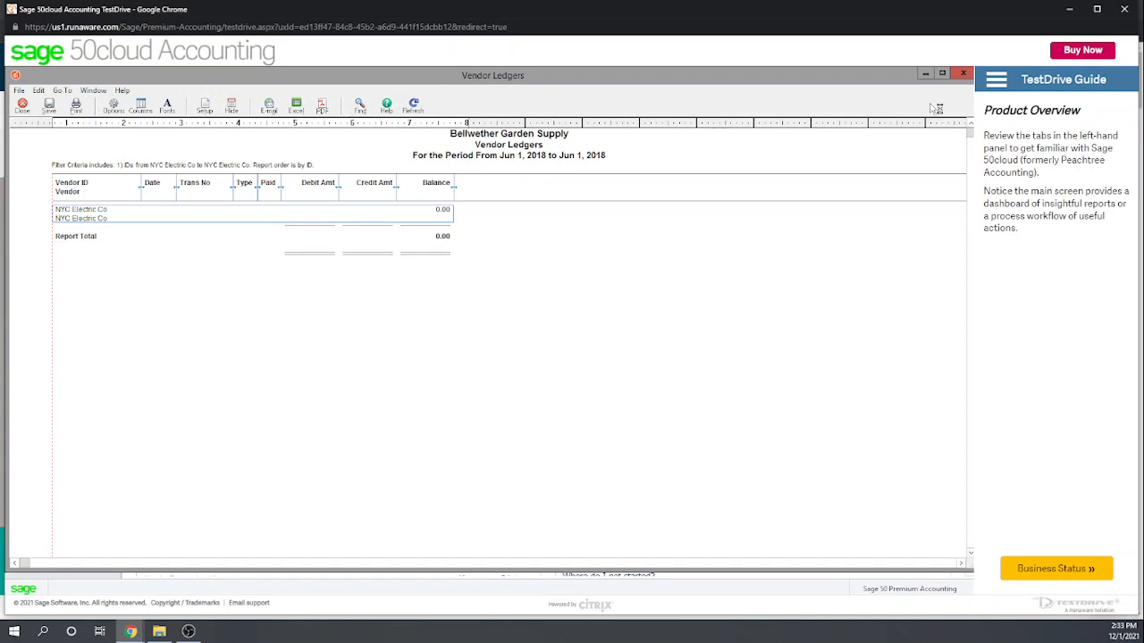
left_click(967, 74)
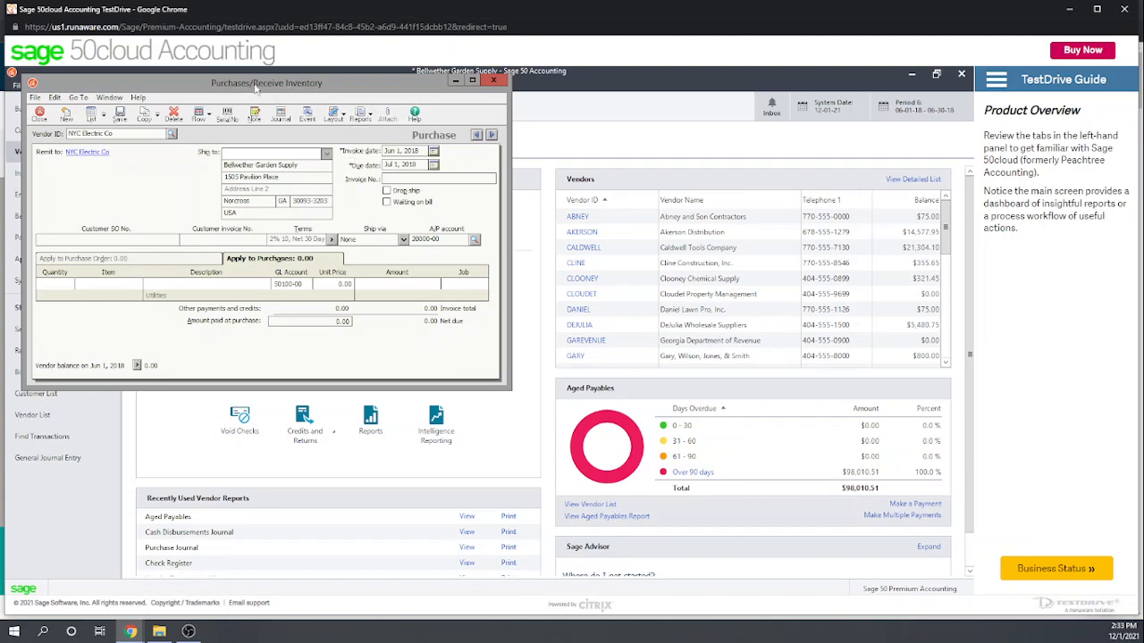
- Close the open bill without saving it, and start a new bill for the vendor NYC Electric Co
left_click(39, 115)
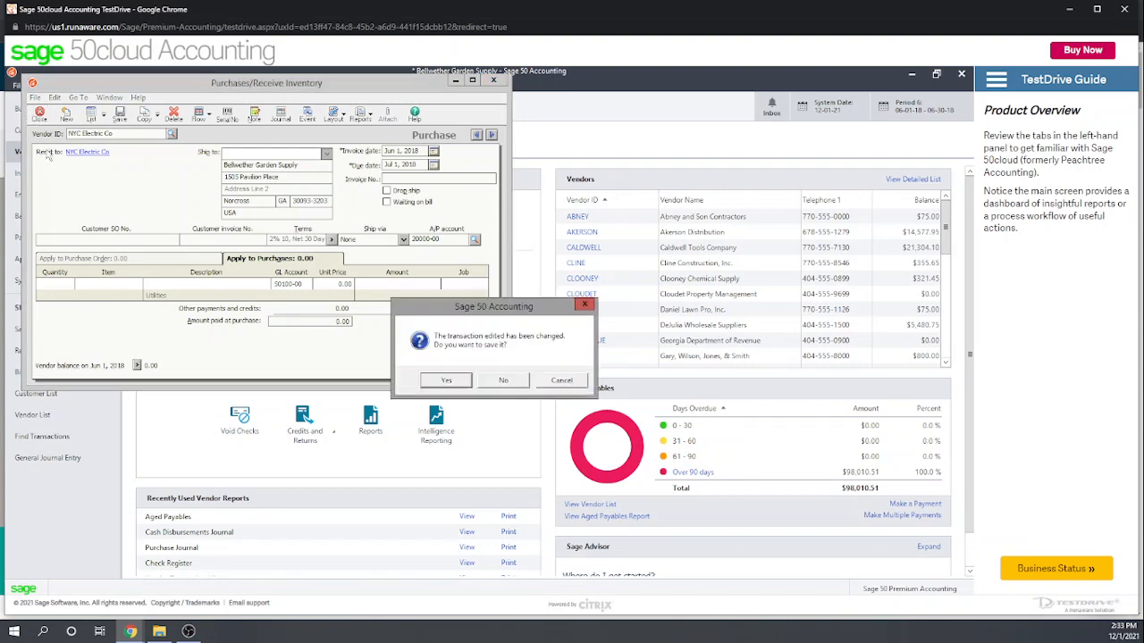
left_click(501, 382)
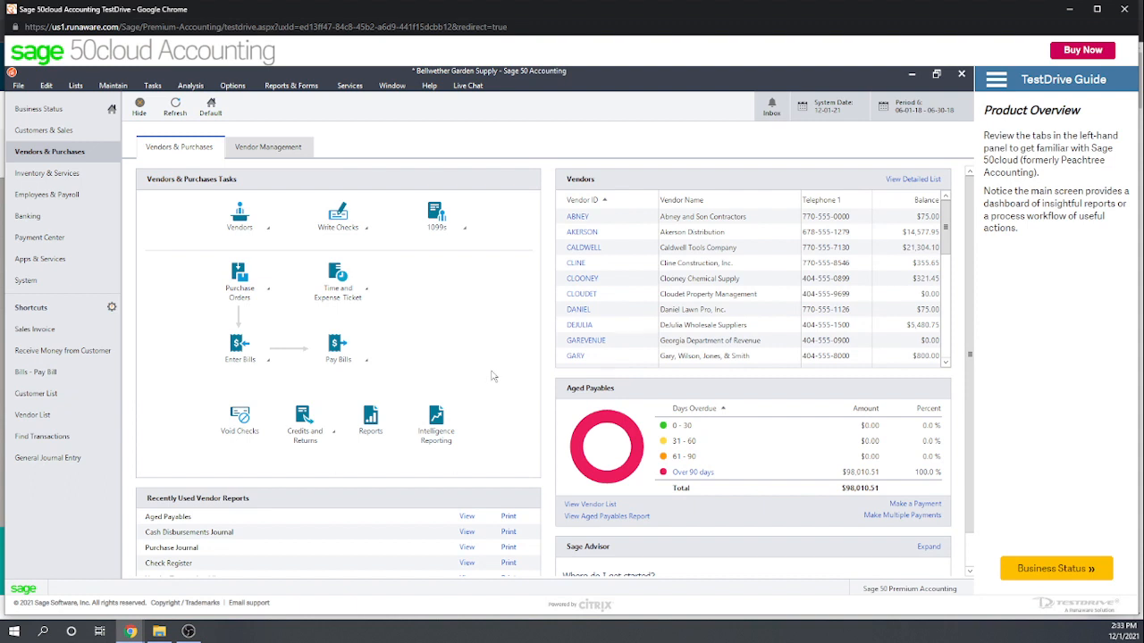
scroll(492, 376, "down", 1)
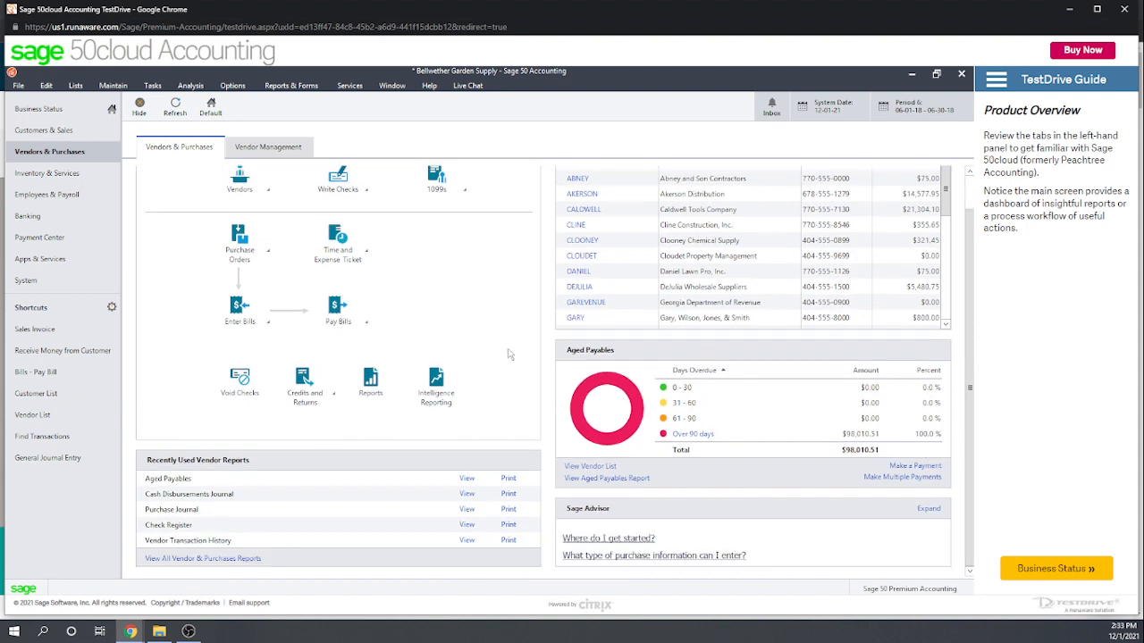
left_click(268, 325)
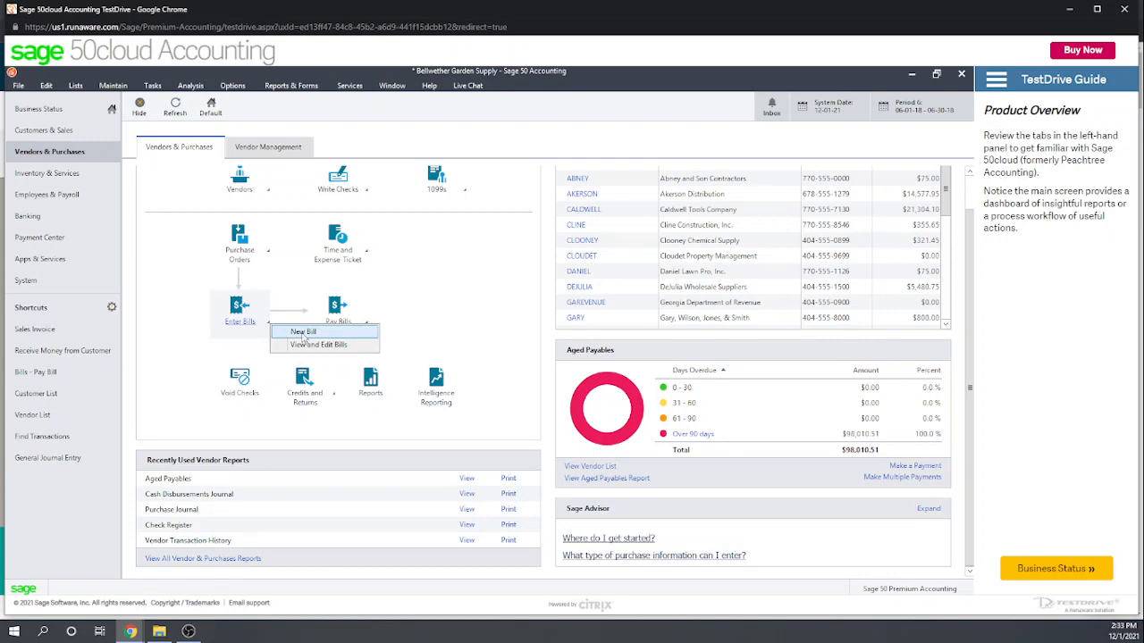
left_click(303, 334)
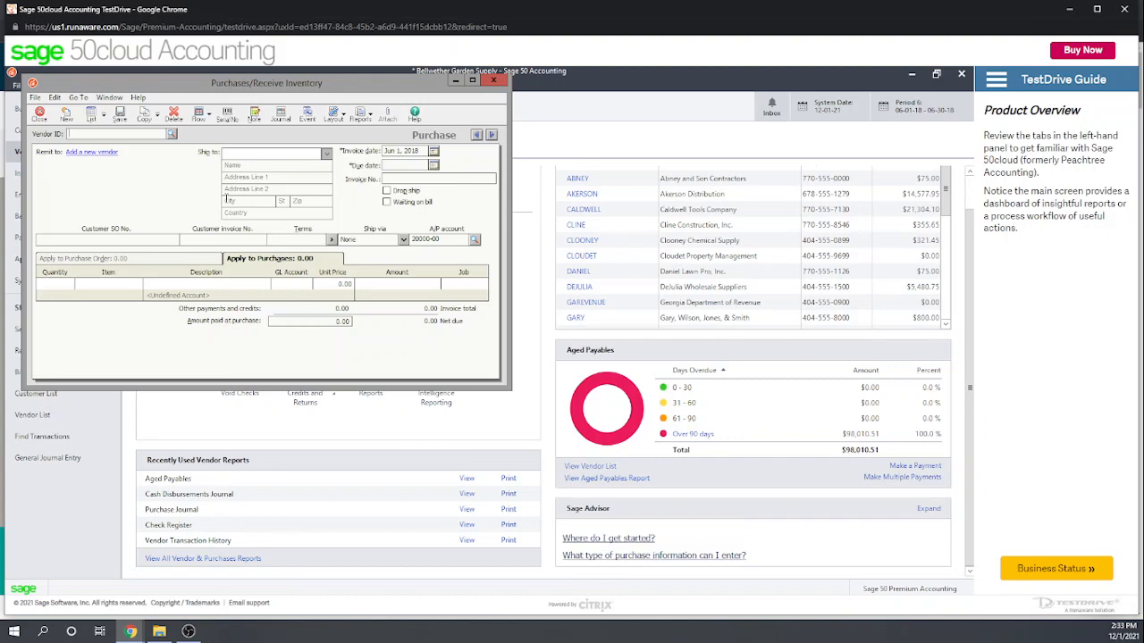
type("nycElectric Co")
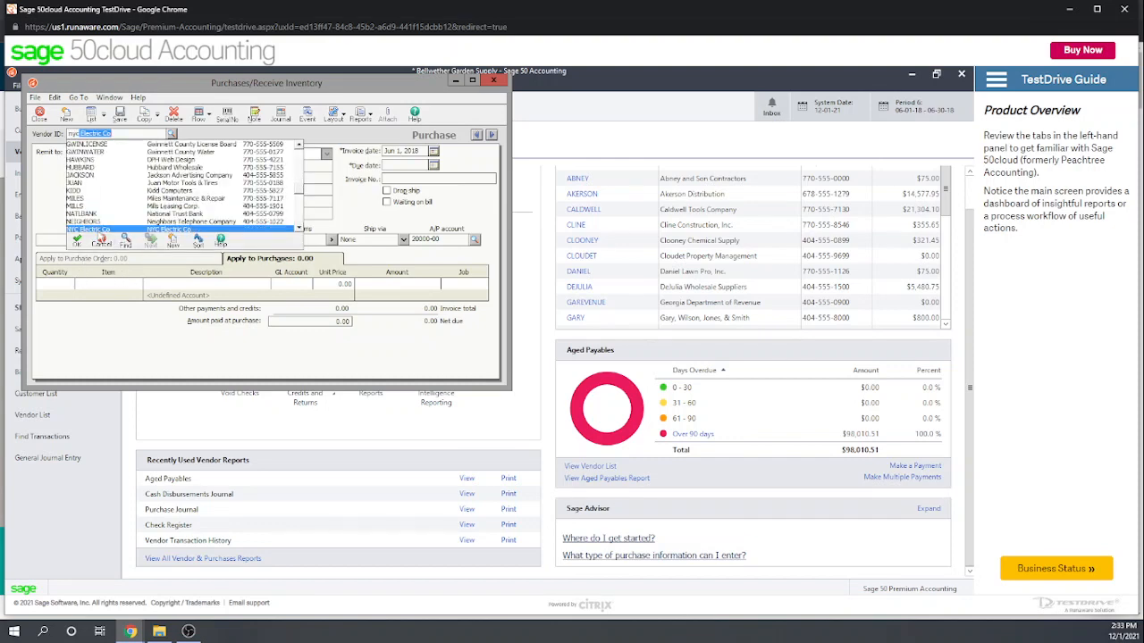
left_click(100, 234)
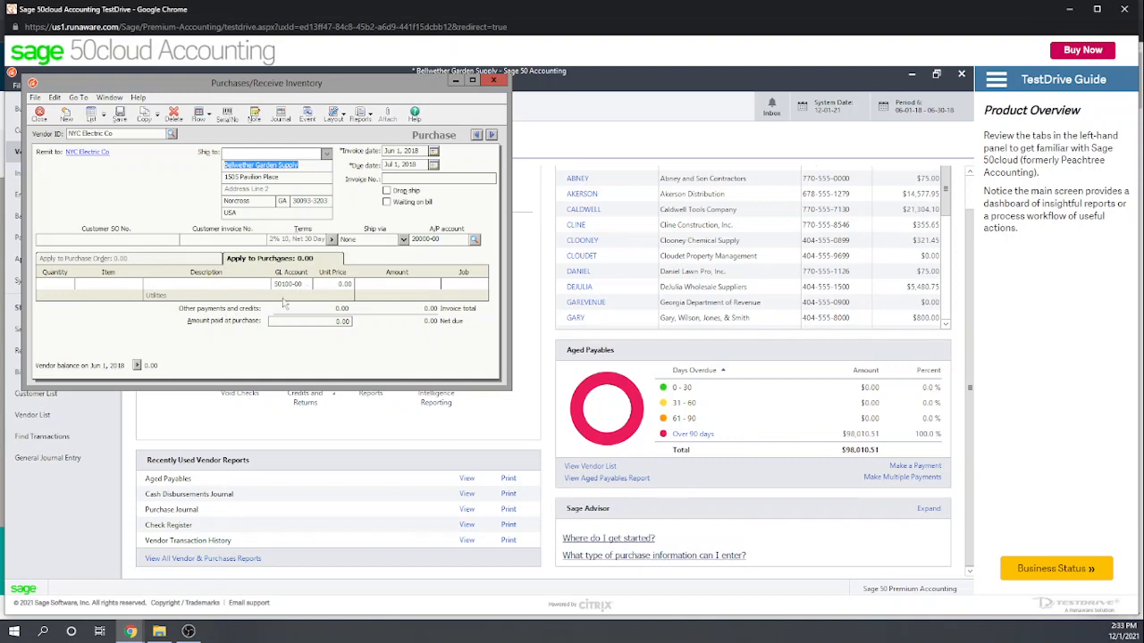
- Enter a unit price and amount of 150.00 on the bill's Utilities line, with a quantity of 1
left_click(348, 284)
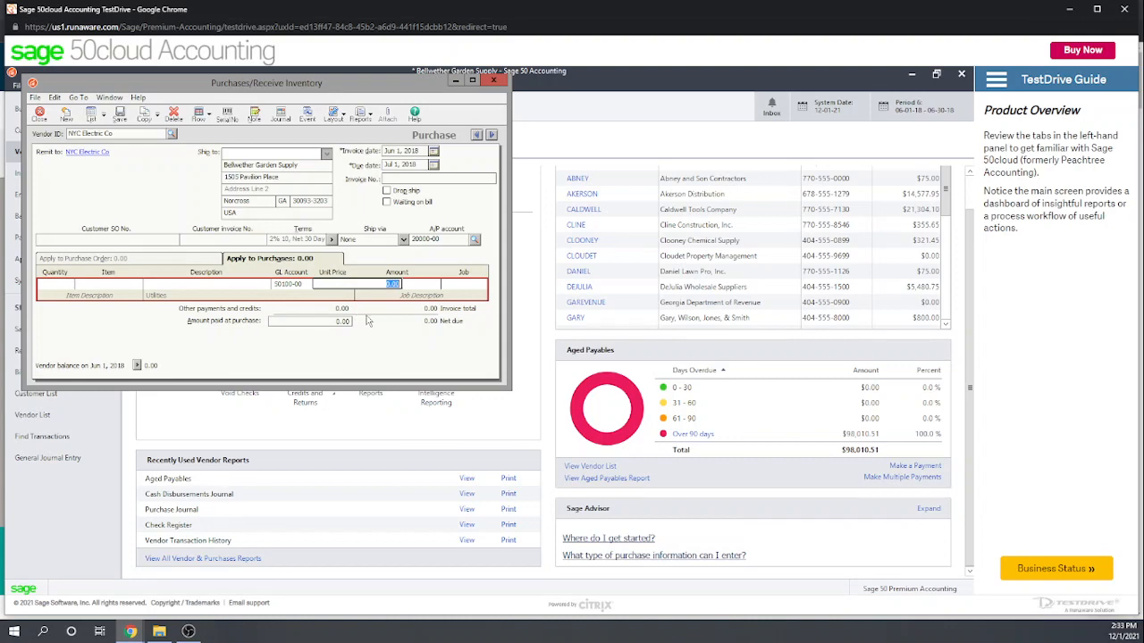
type("150")
key("Tab")
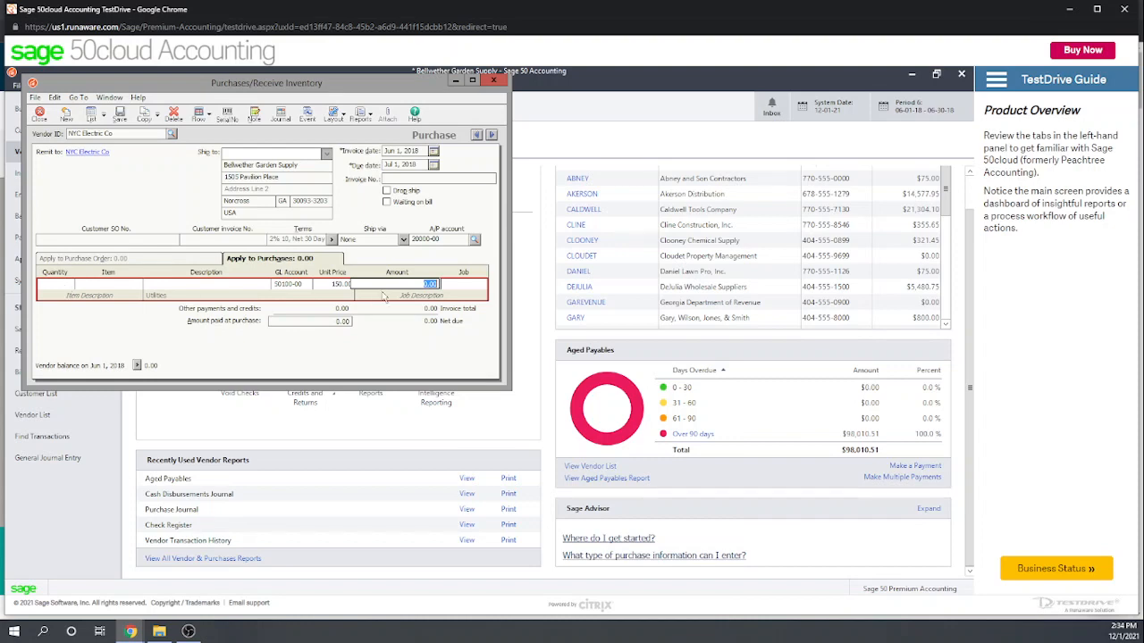
type("150")
left_click(331, 284)
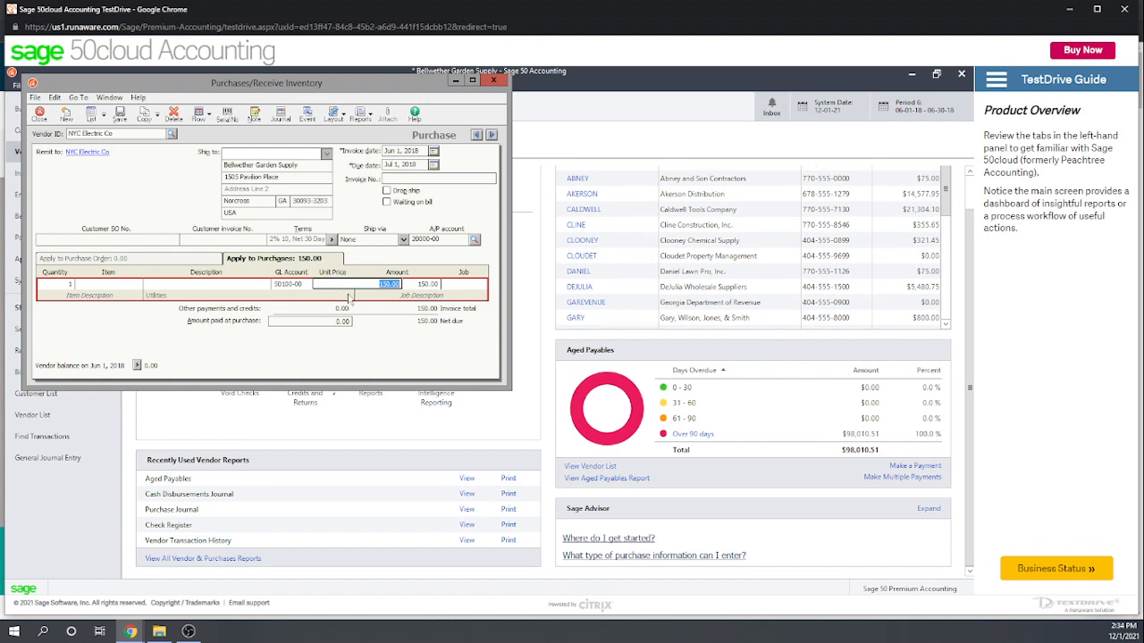
key("BackSpace")
left_click(144, 237)
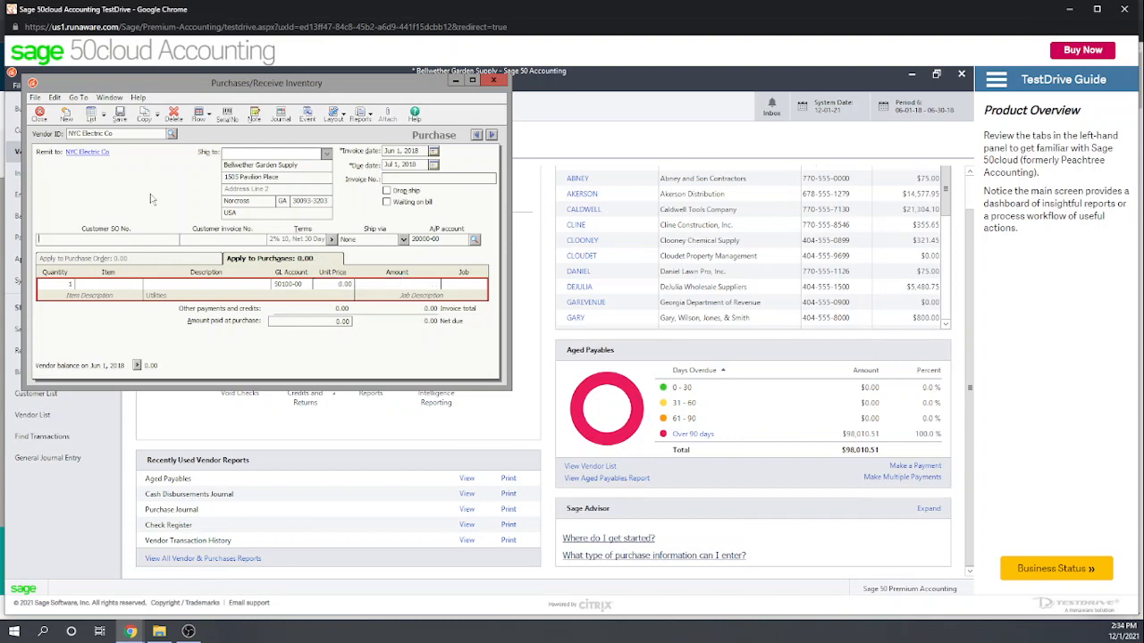
left_click(373, 284)
type("150")
left_click(210, 284)
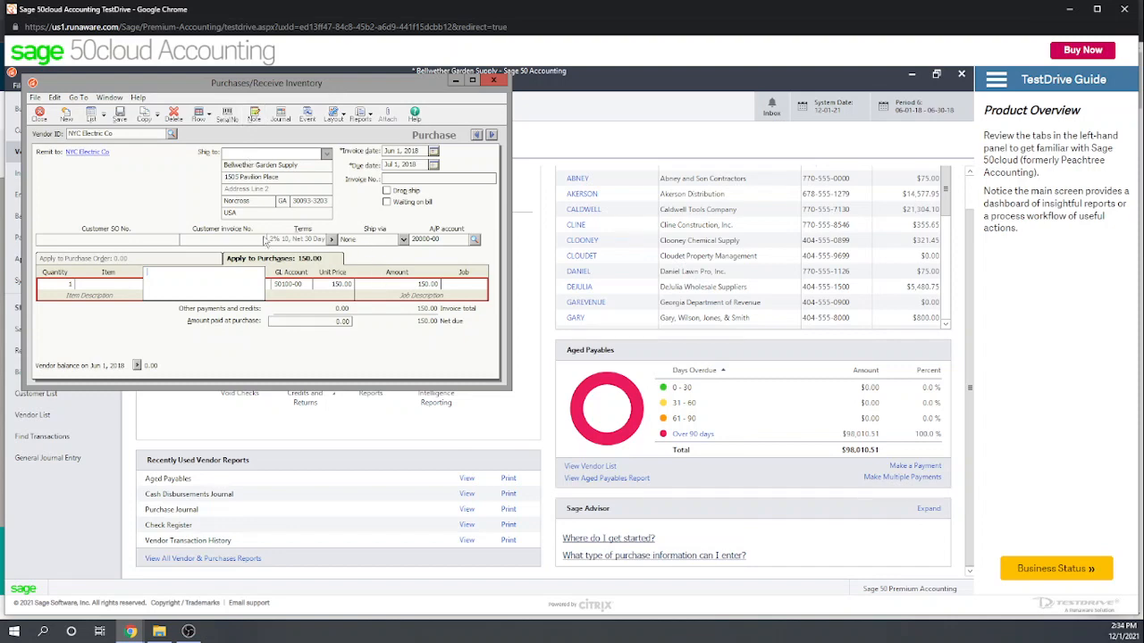
- Enter 45849 as the bill's invoice number, save the bill, and close the purchase window
left_click(399, 179)
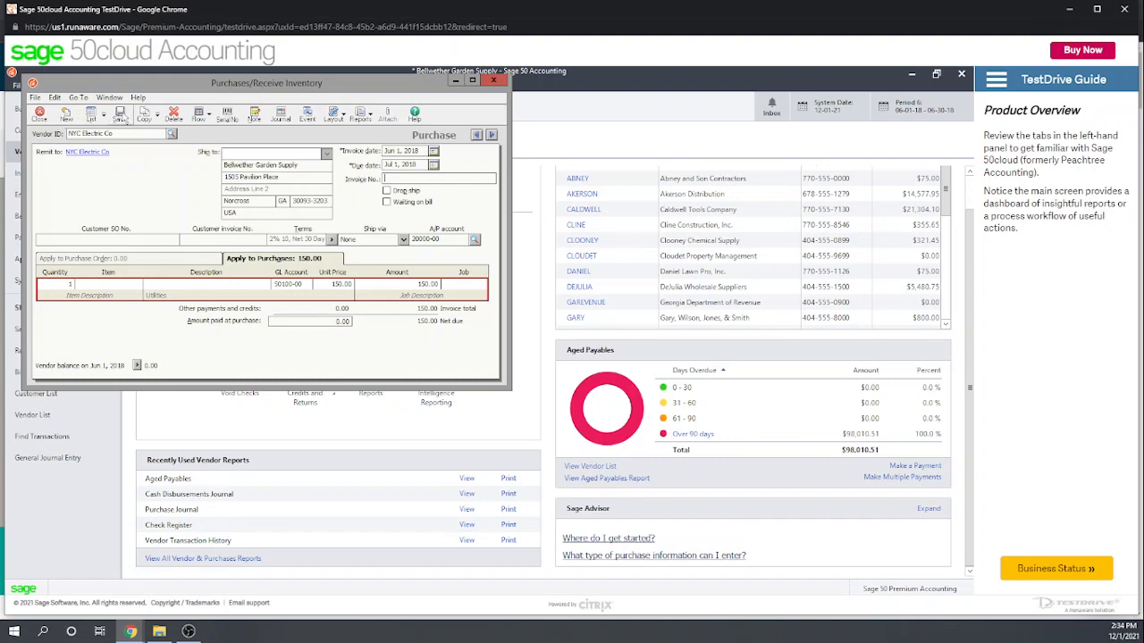
left_click(124, 118)
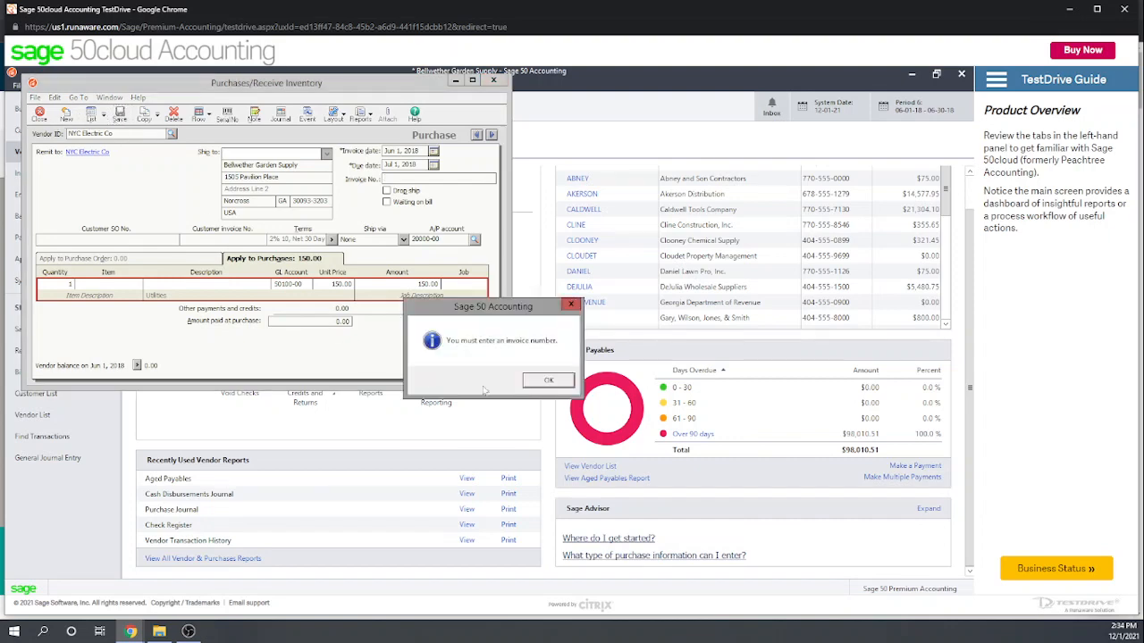
left_click(549, 382)
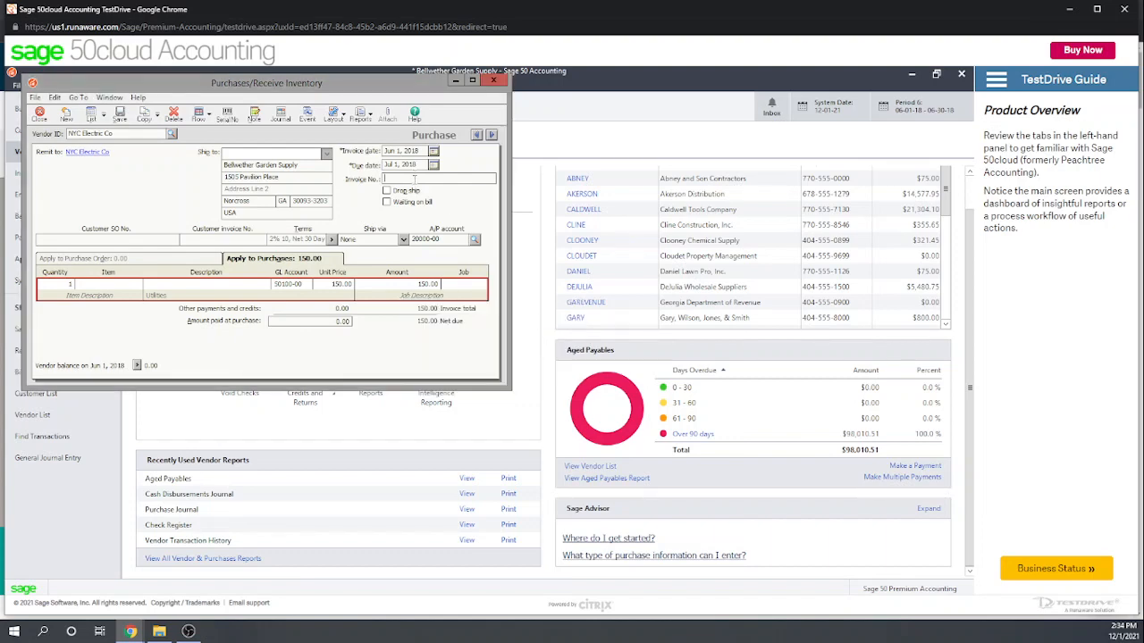
type("45849")
left_click(120, 117)
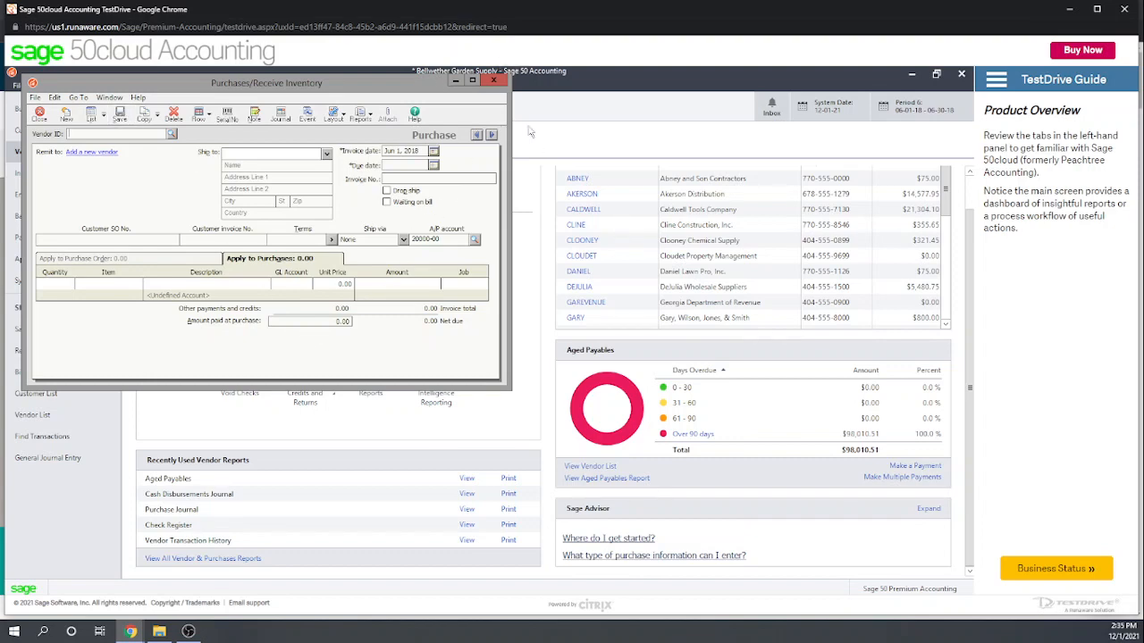
left_click(492, 81)
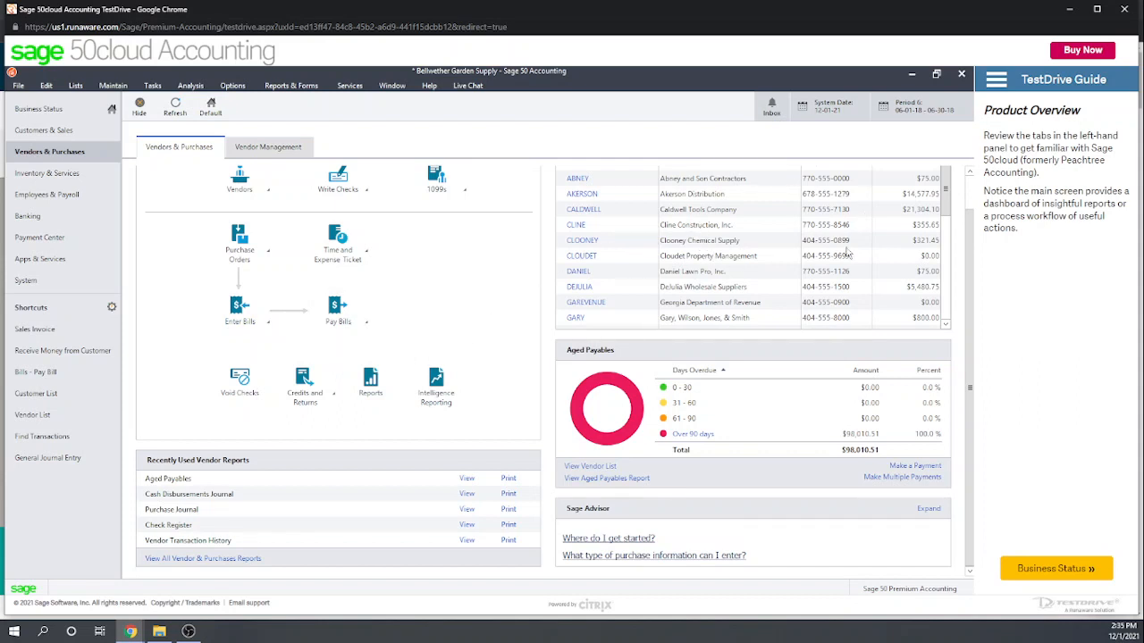
- Open the saved NYC Electric Co bill from the list of existing bills
left_click_drag(947, 200, 940, 271)
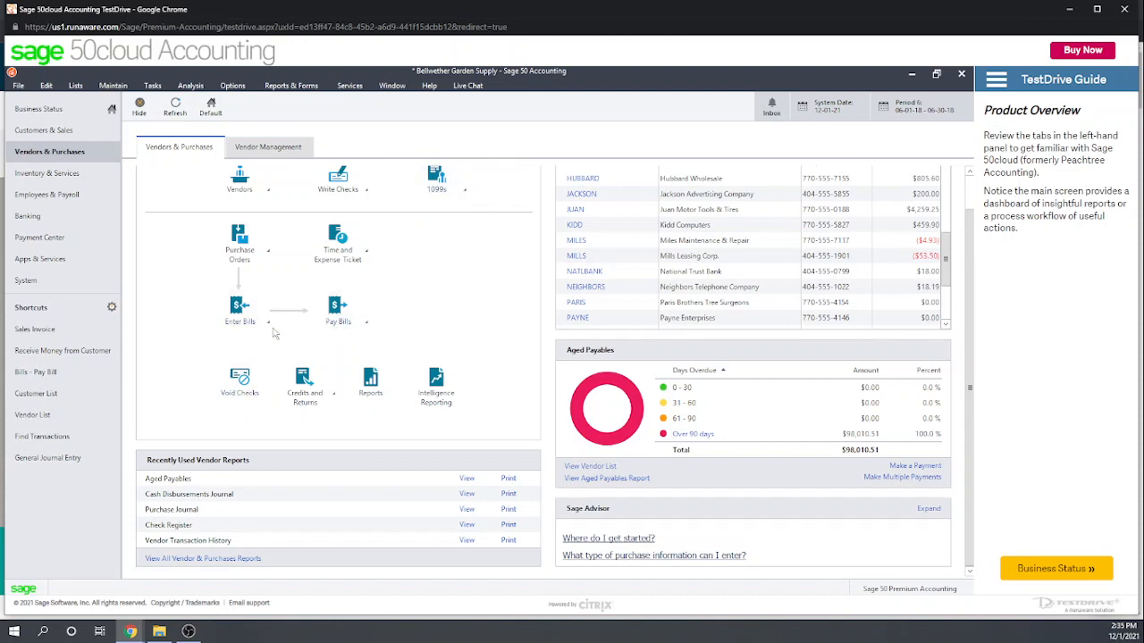
left_click(367, 328)
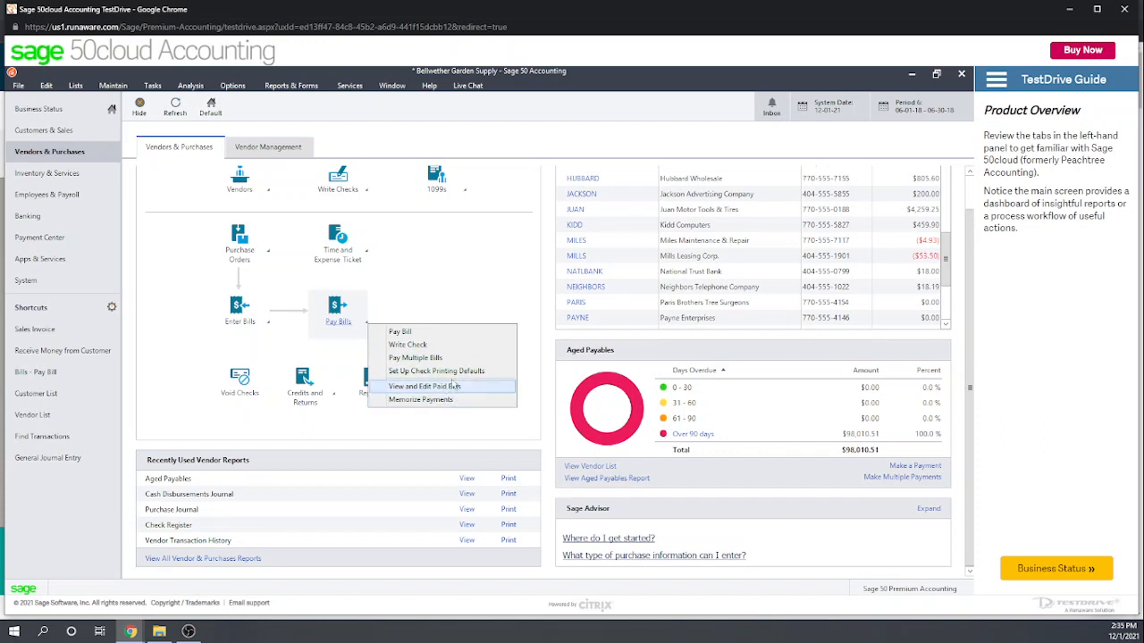
left_click(268, 324)
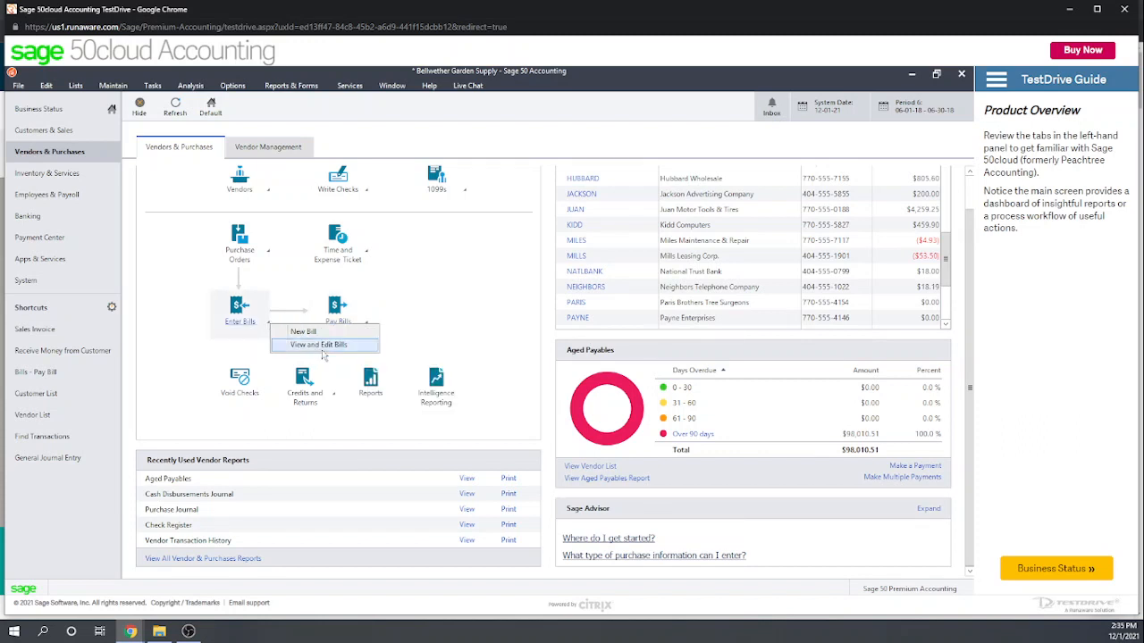
left_click(327, 349)
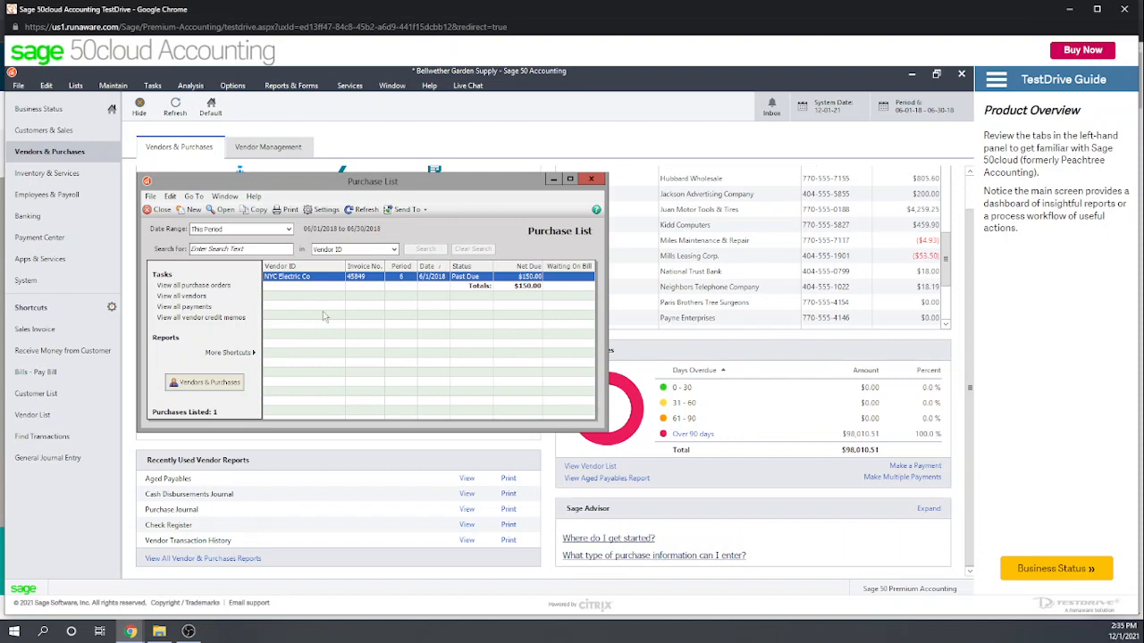
left_click(229, 210)
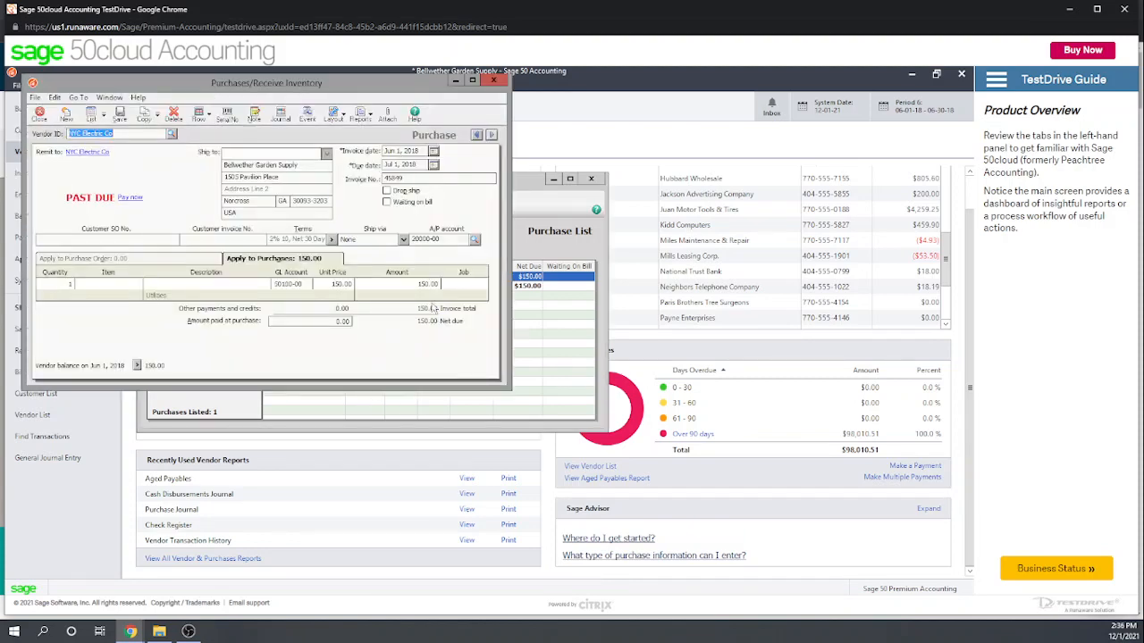
- Examine the bill's attachments, layout choices and event form without adding anything, with the bill window maximized
left_click(387, 119)
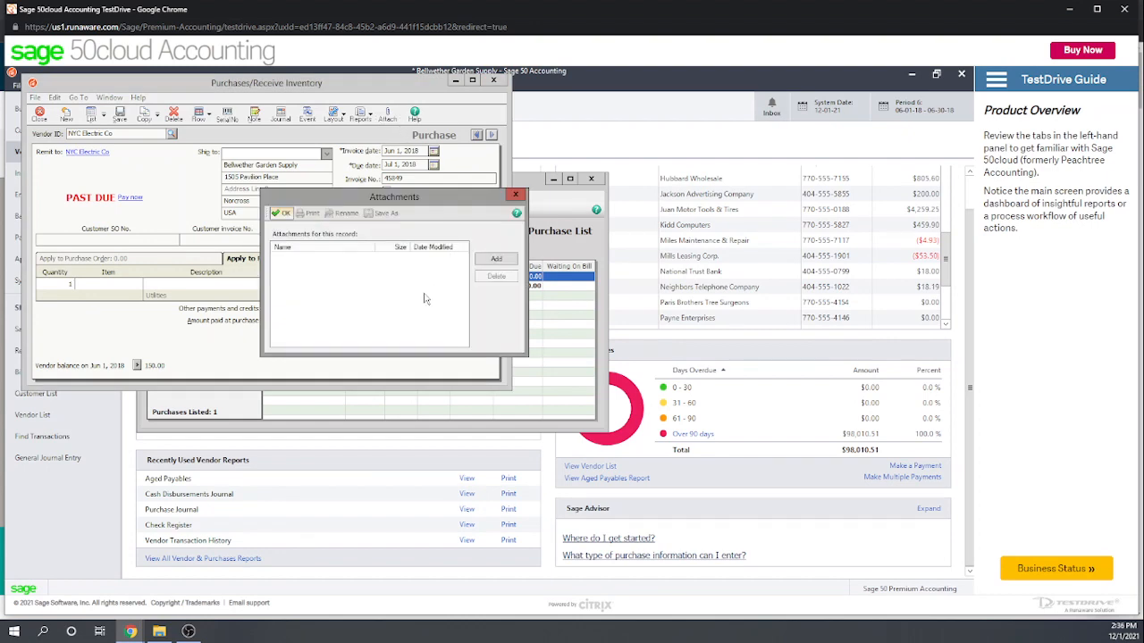
left_click(518, 194)
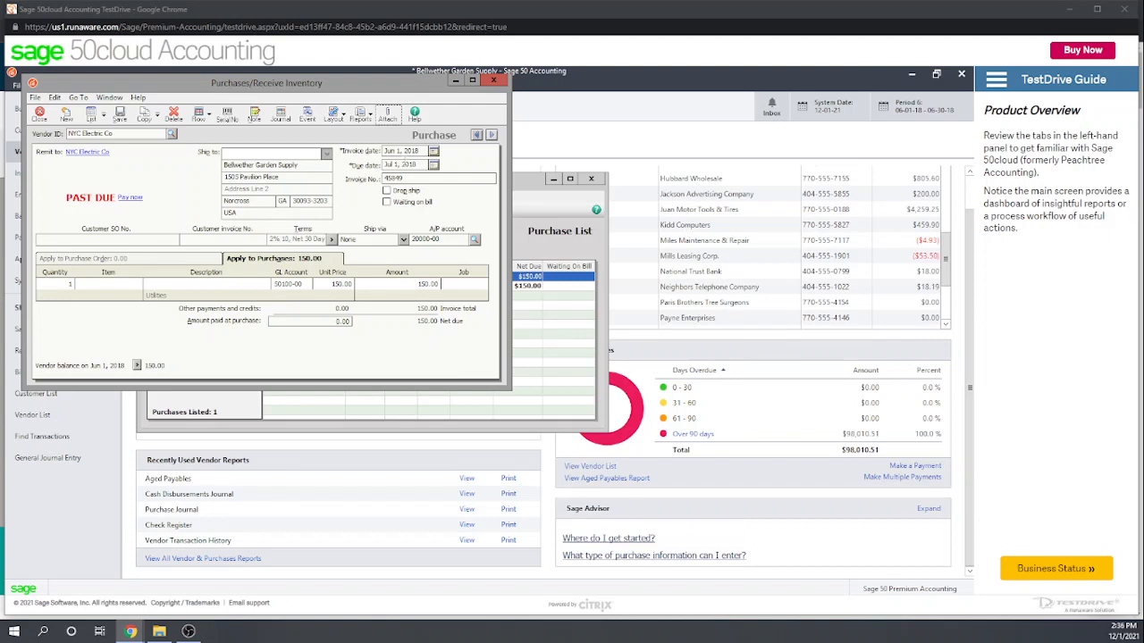
left_click(472, 81)
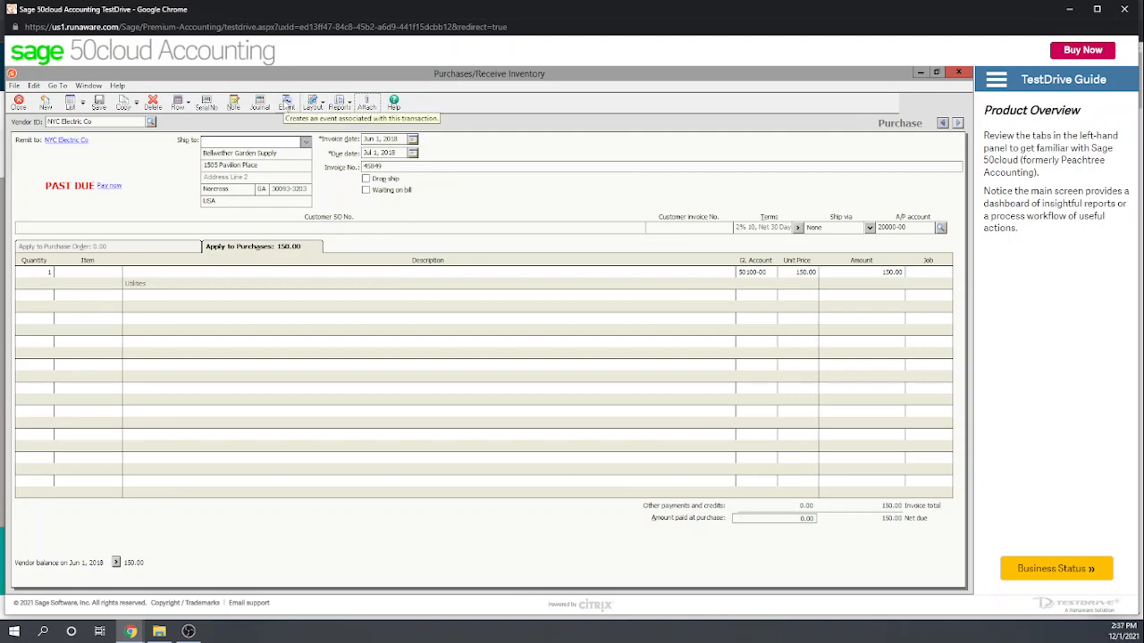
left_click(322, 105)
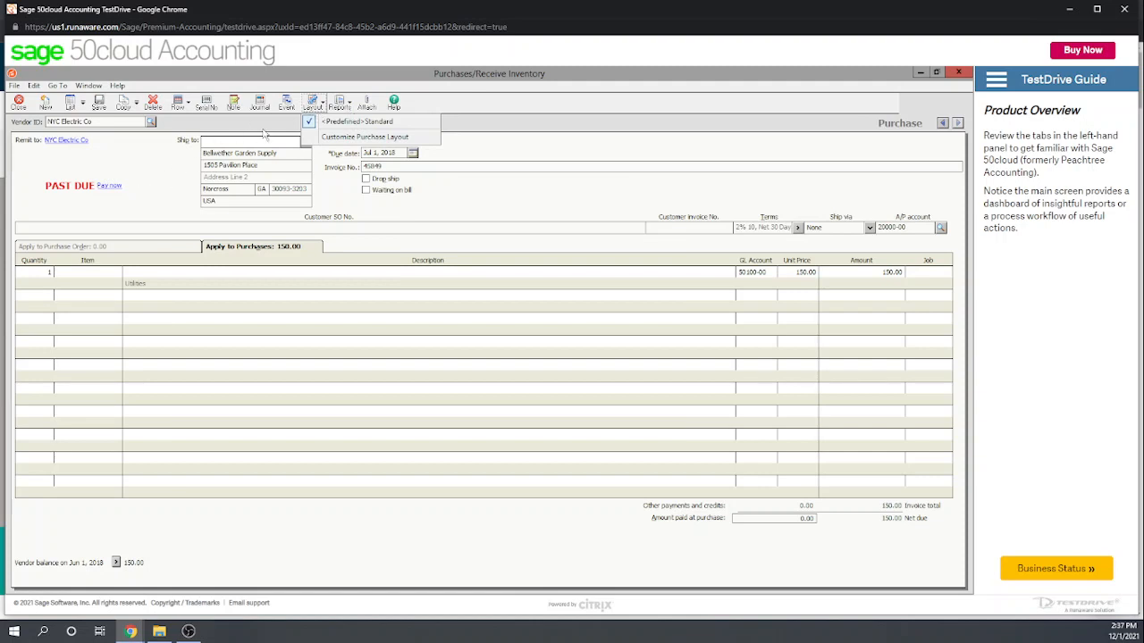
left_click(286, 103)
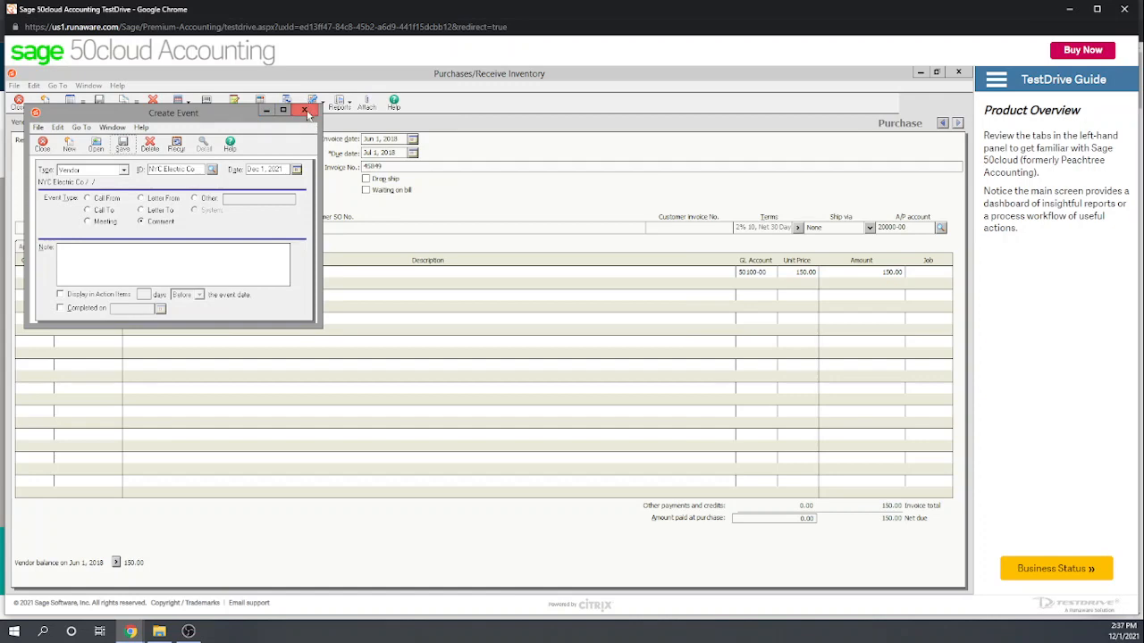
left_click(305, 111)
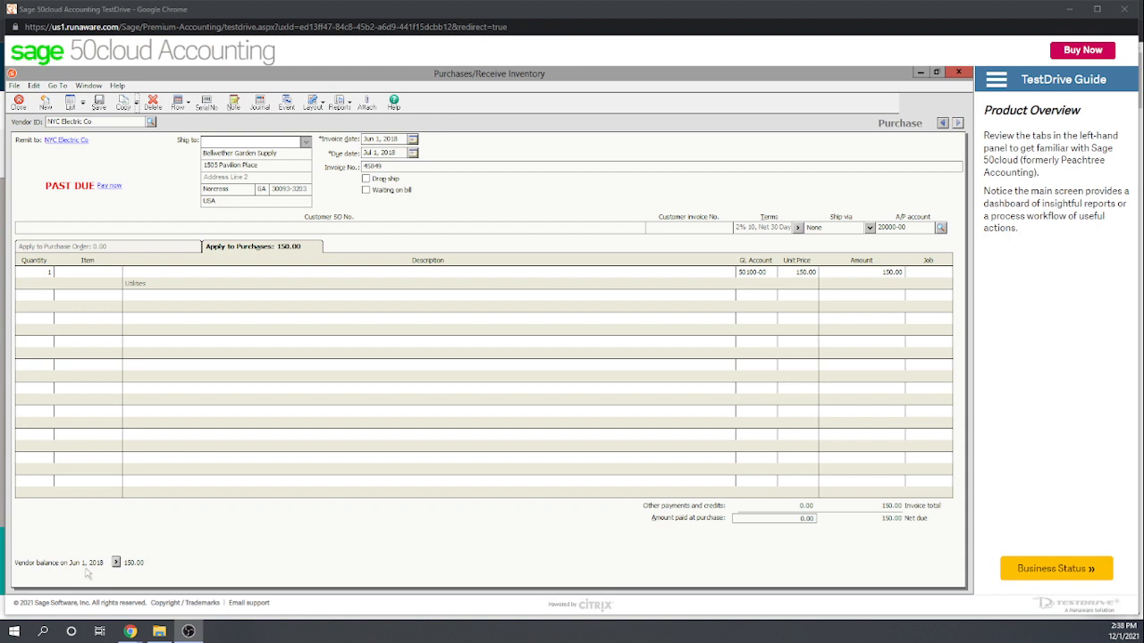
- Review the recurrence frequencies available for the bill without creating a recurring purchase, and close the bill and the purchase list
left_click(136, 105)
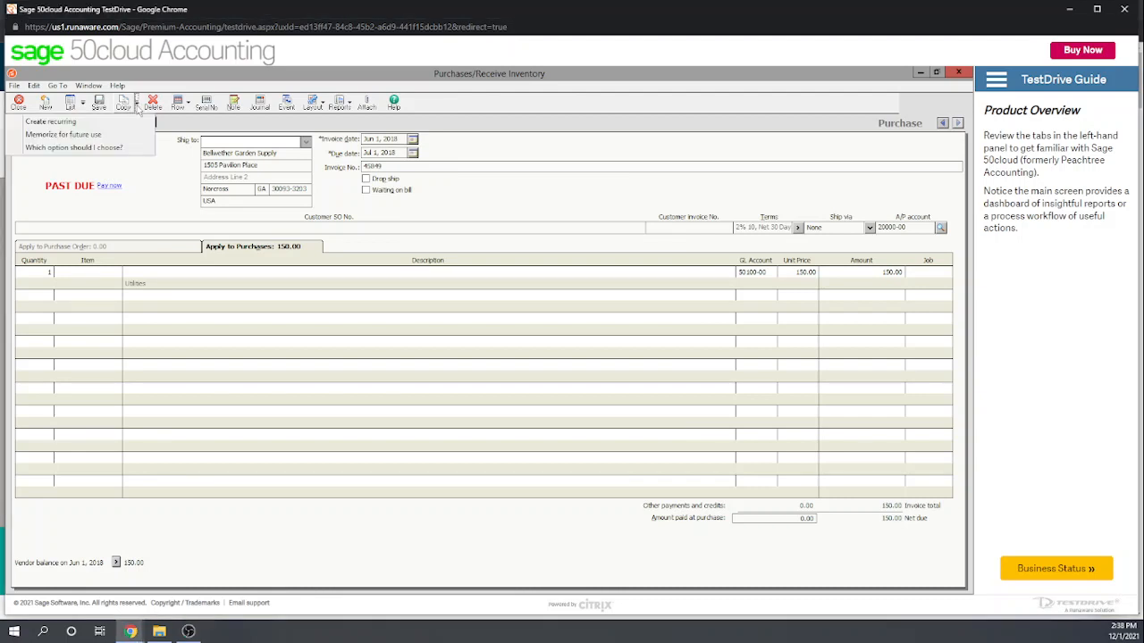
left_click(65, 125)
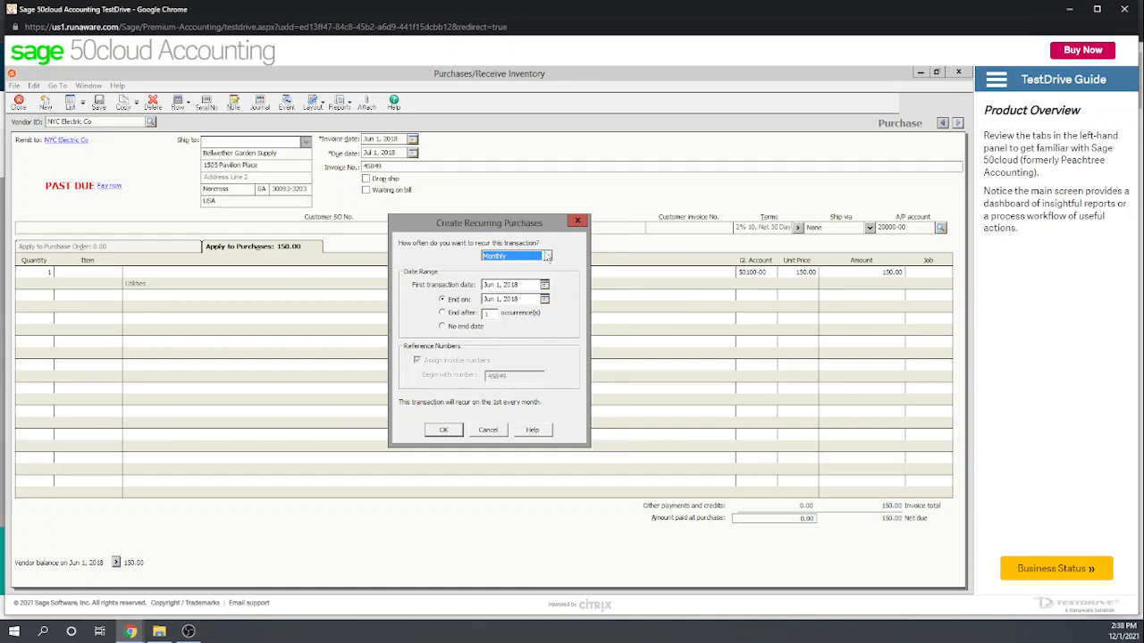
left_click(546, 257)
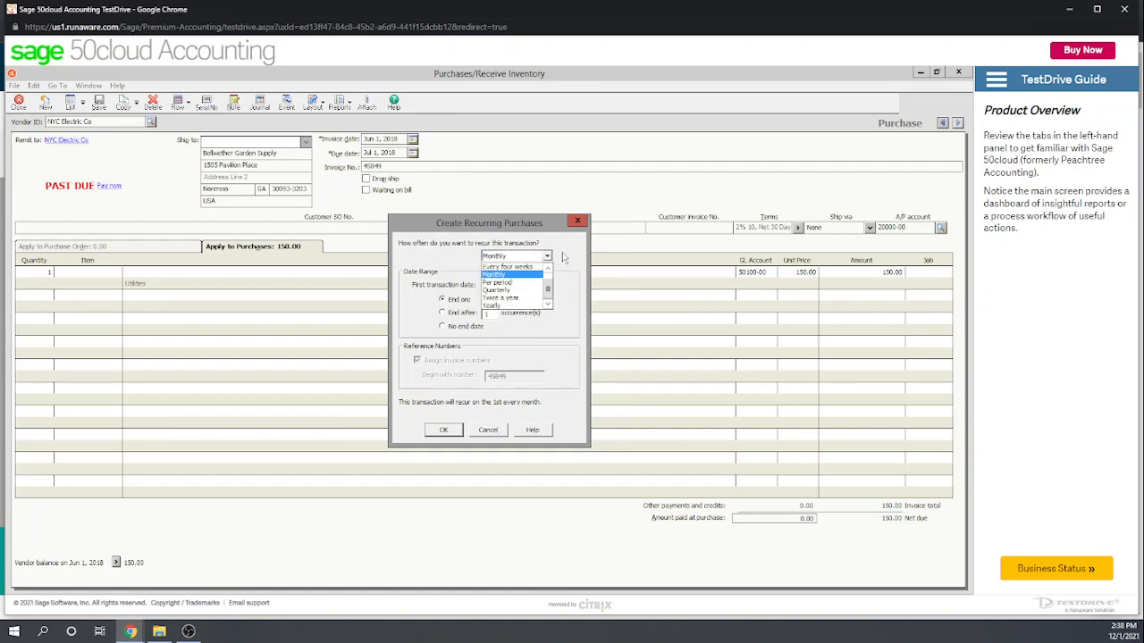
left_click(563, 427)
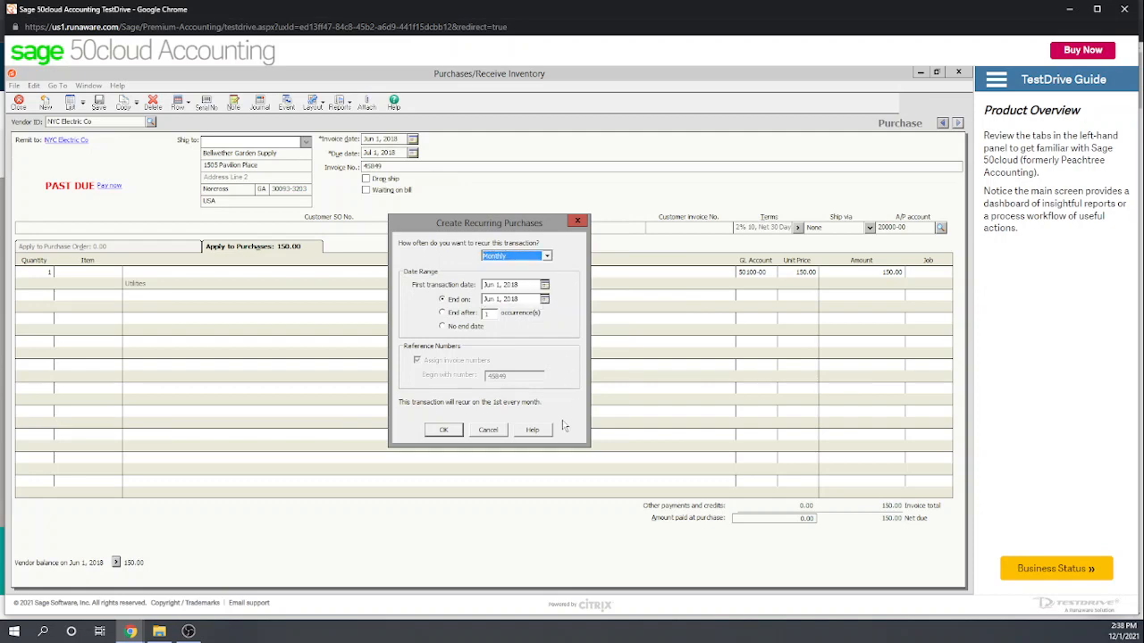
left_click(499, 436)
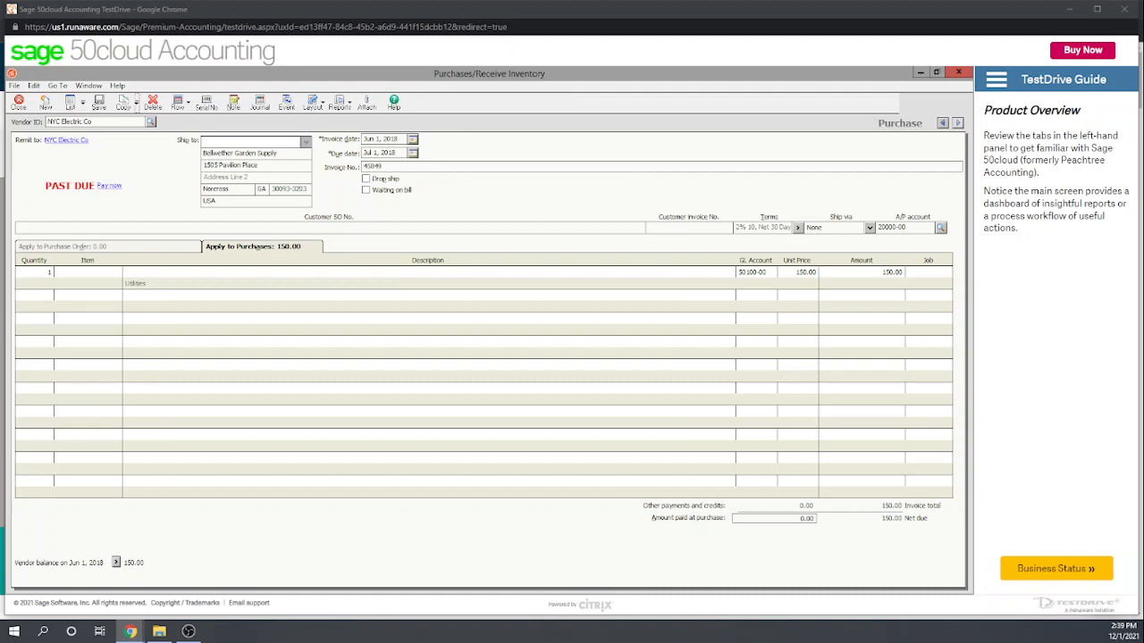
left_click(962, 71)
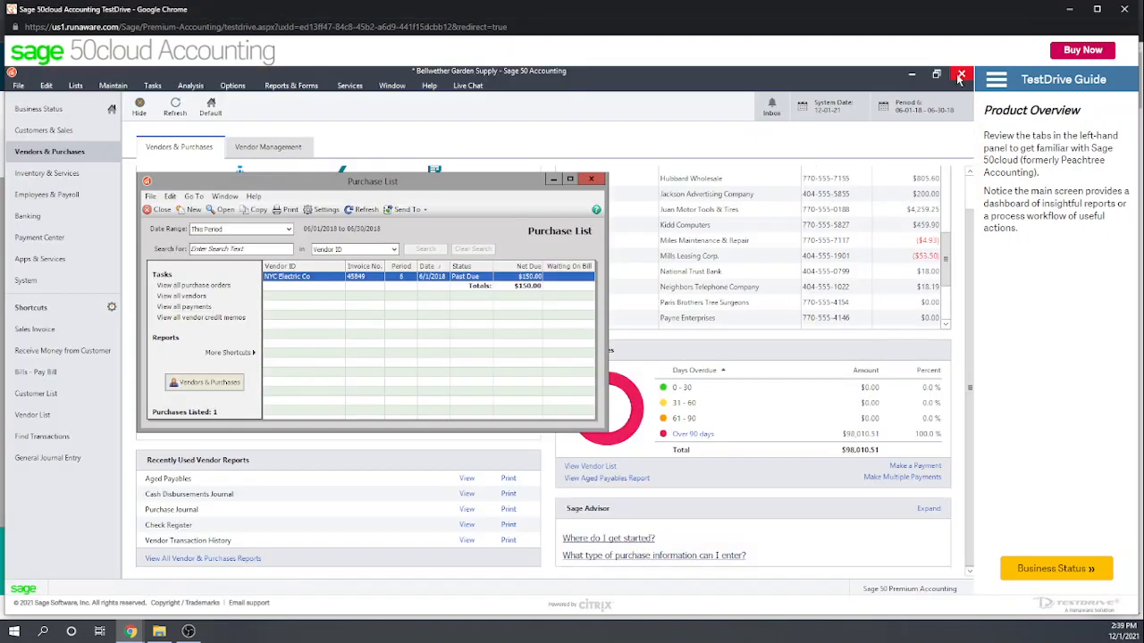
left_click(590, 179)
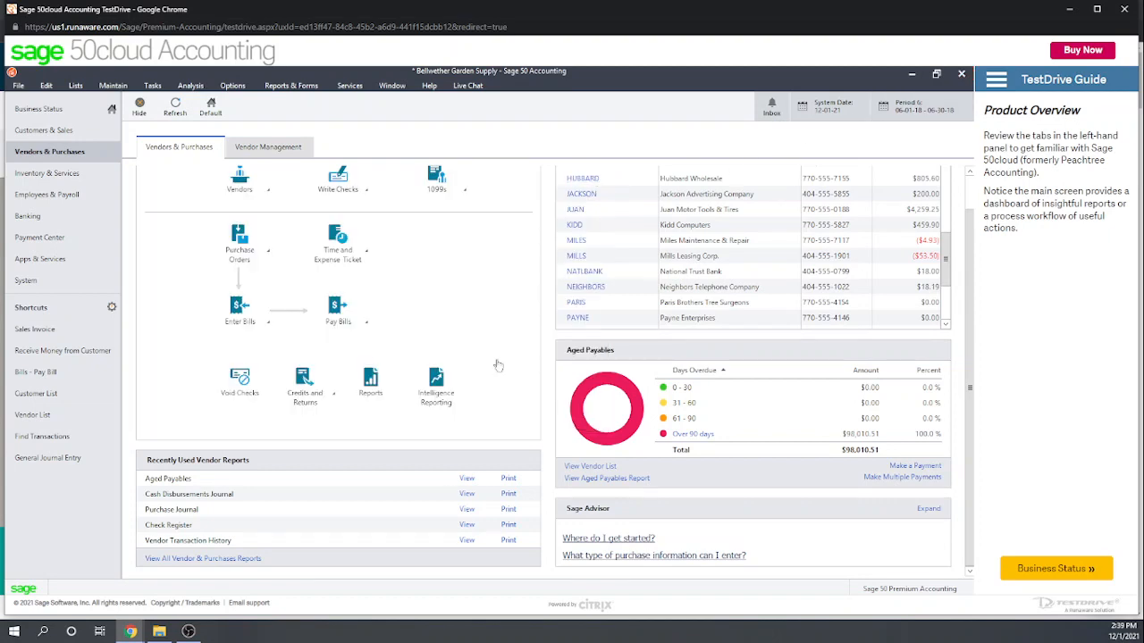
- Start a new inventory item with Plumbing Widgets as both its item ID and its short description
left_click(49, 173)
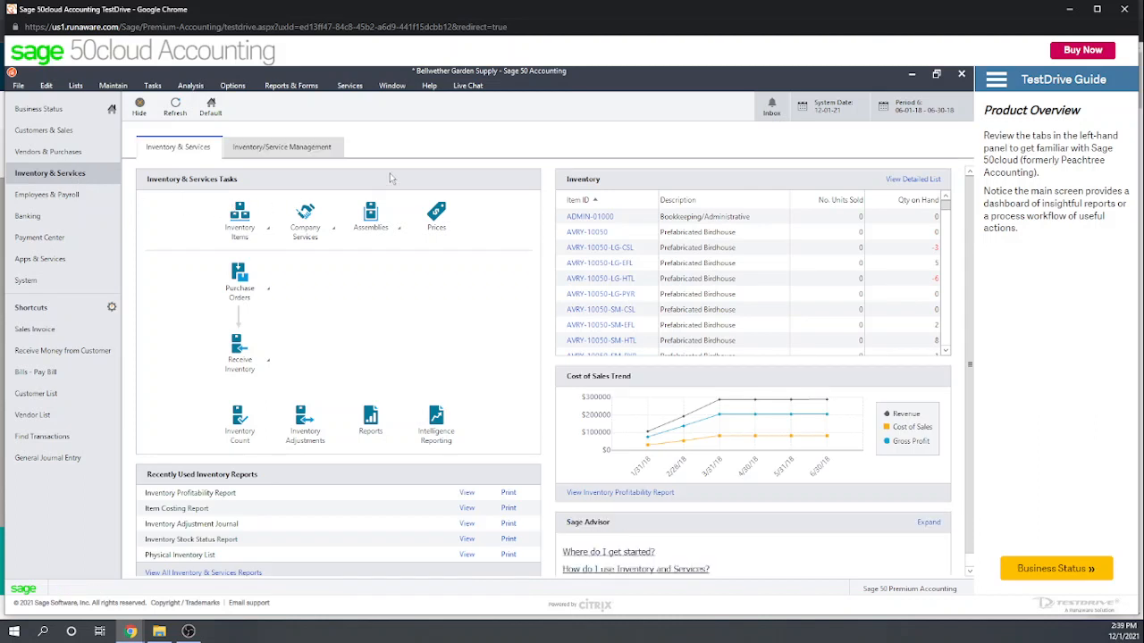
left_click(268, 230)
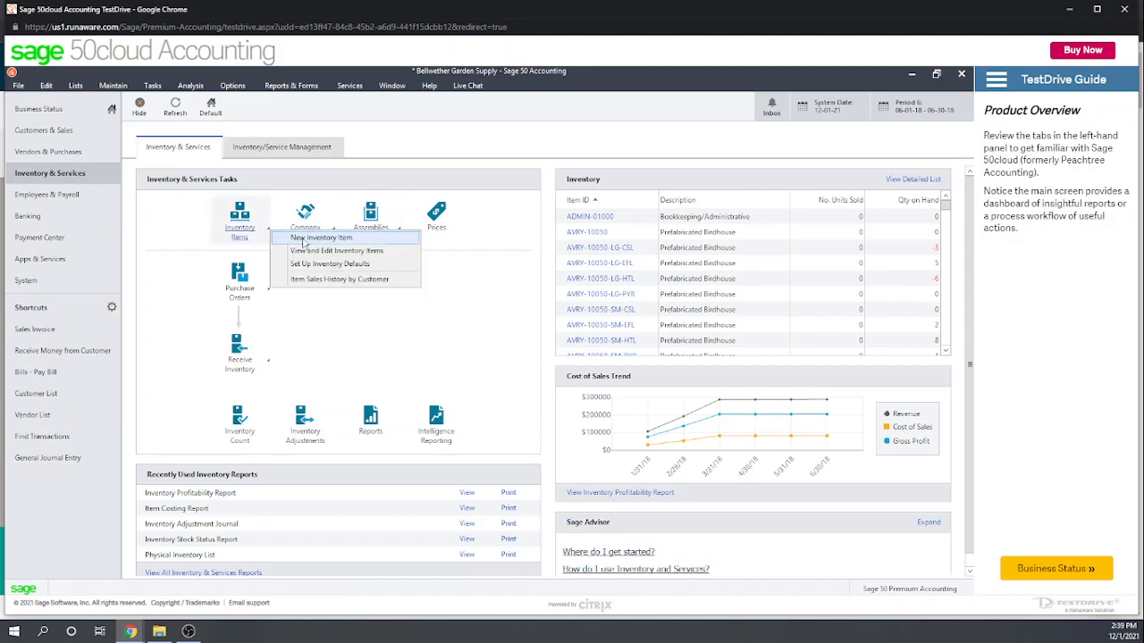
left_click(304, 239)
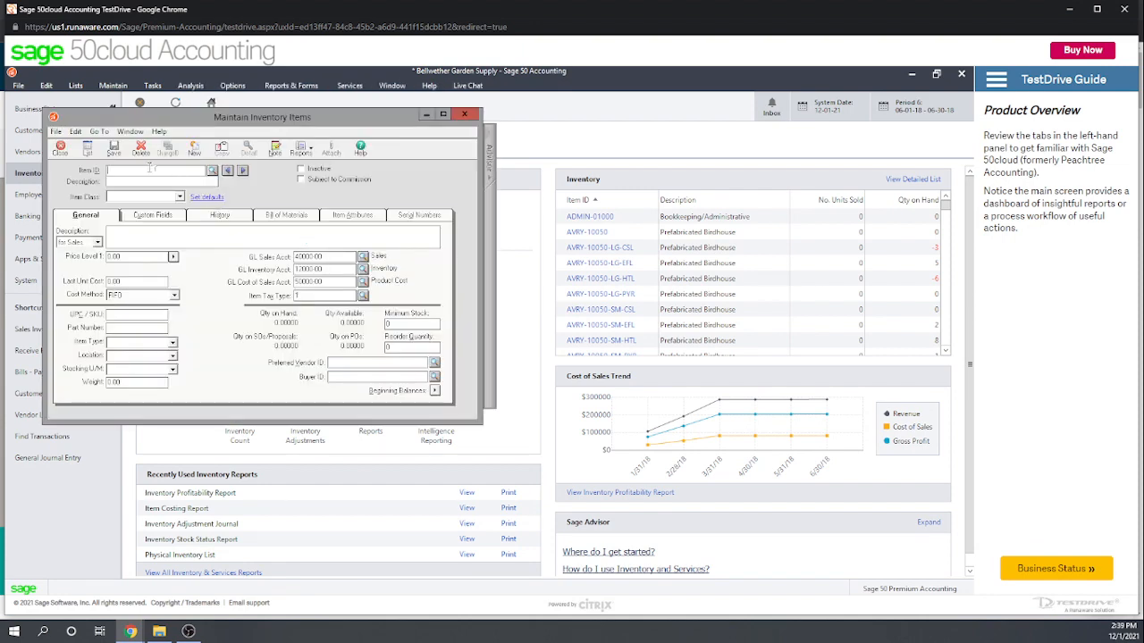
type("Plu")
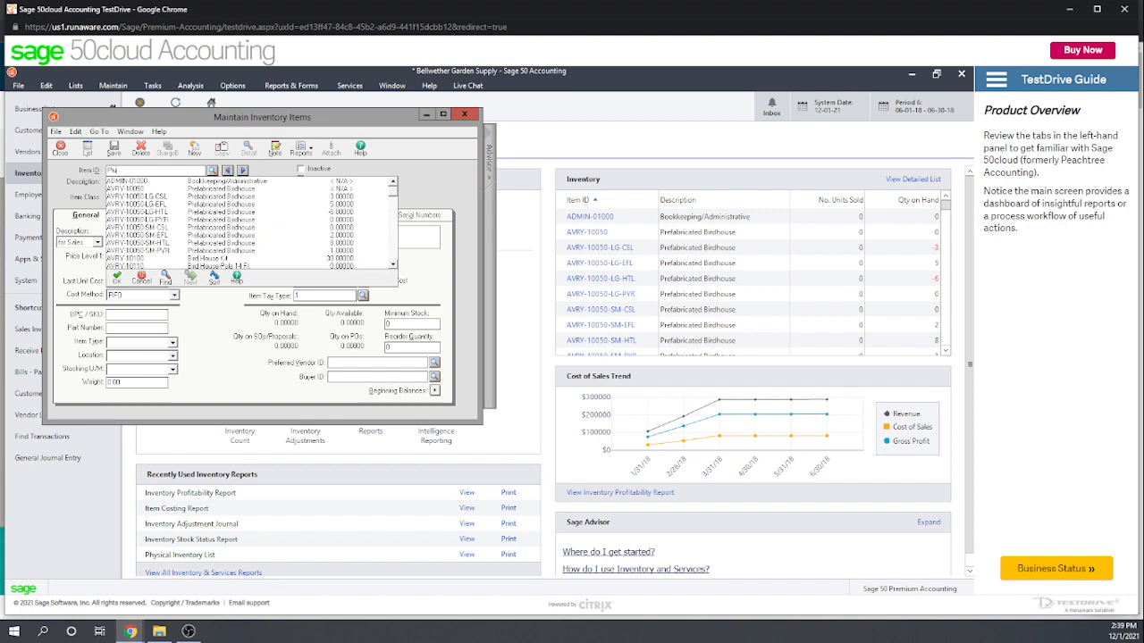
type("mbing Widgets")
key("Tab")
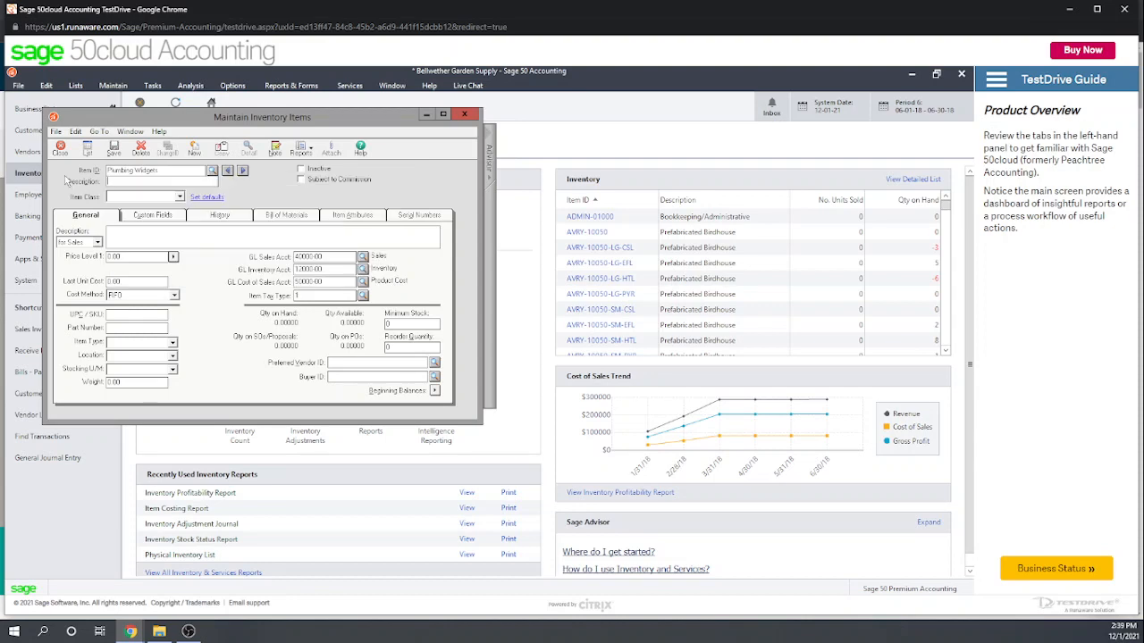
type("Plumbing Widgets")
- Set the item class to Stock item, comparing the available fields with those of the Master Stock item class
left_click(179, 196)
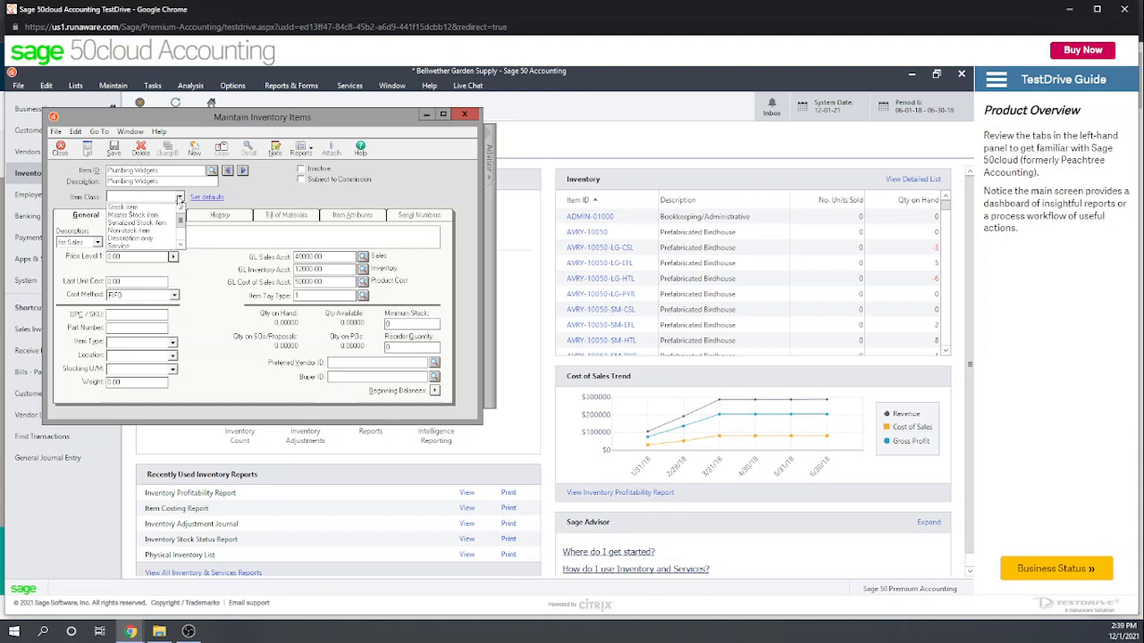
left_click(159, 208)
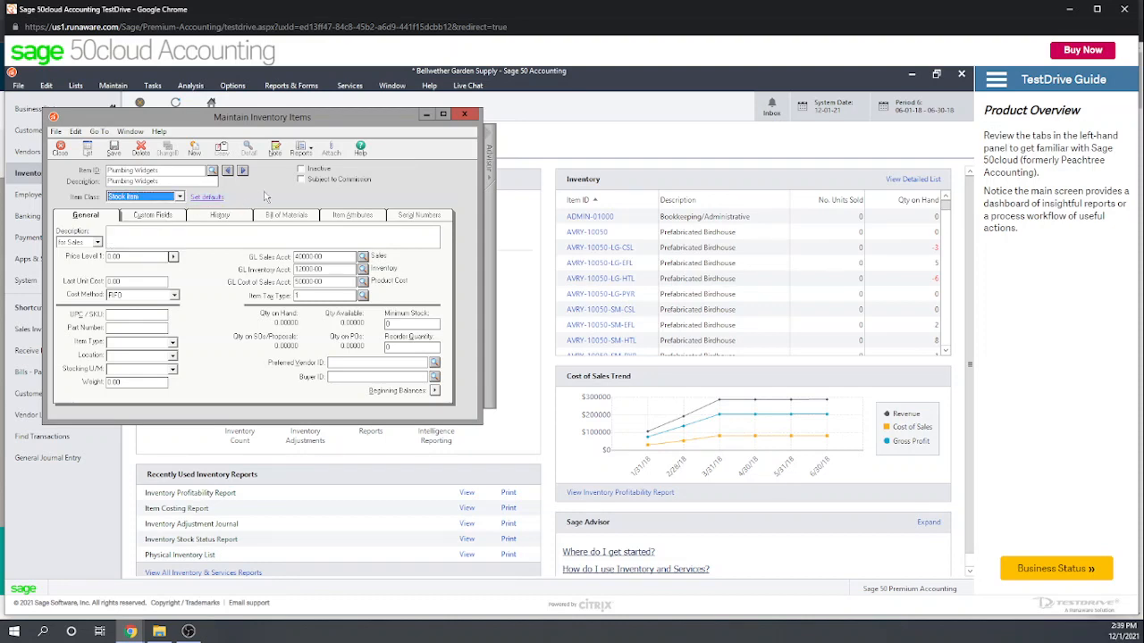
key("Down")
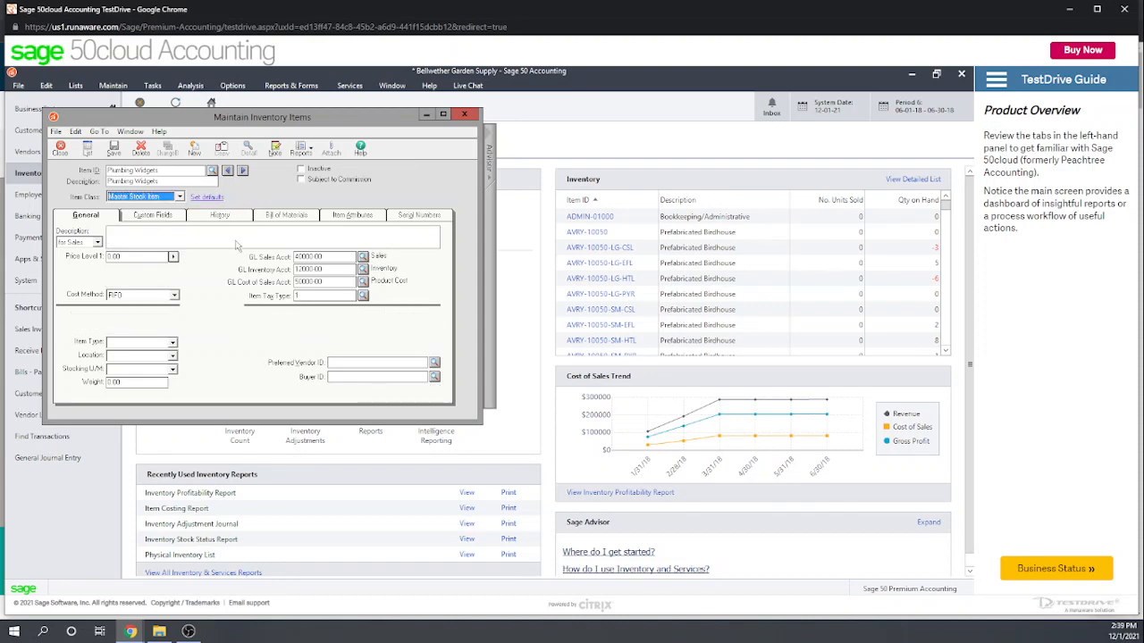
key("Up")
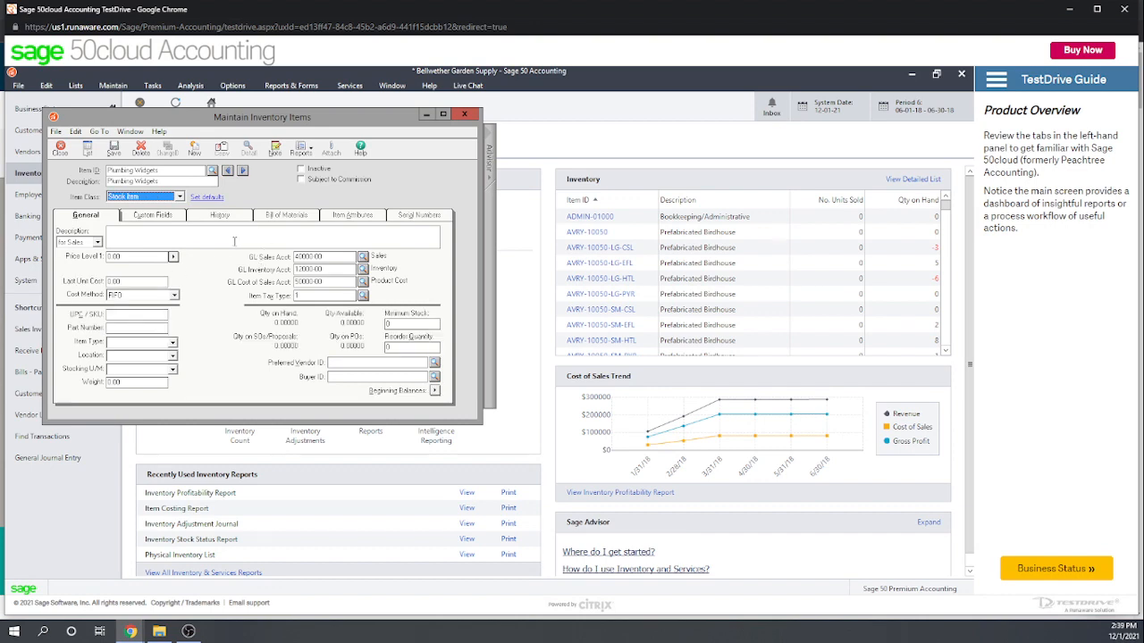
key("Down")
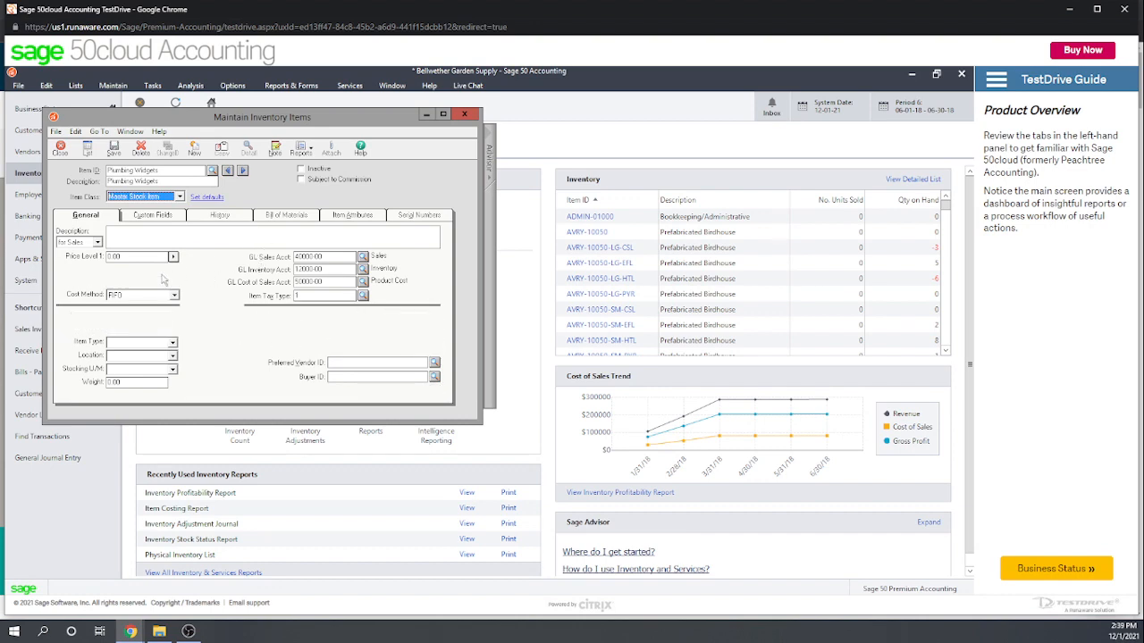
key("Up")
- Enter Plumbing Widgets as the item's description for sales
left_click(186, 240)
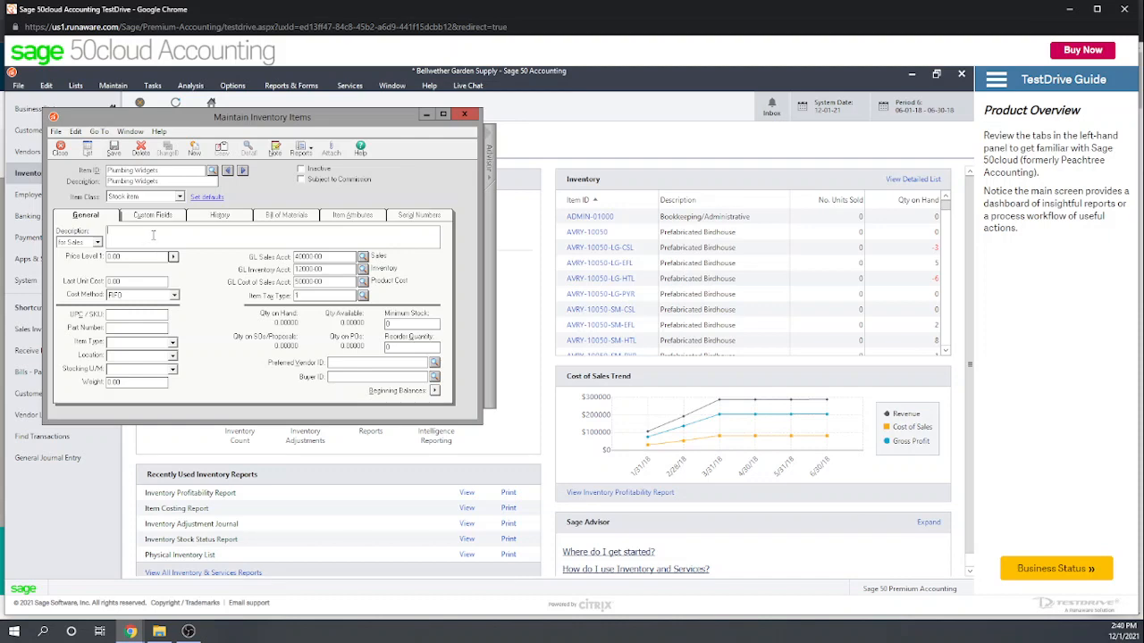
type("Phi")
type("mbing Wi")
type("dgets")
- Enter Plumbing Widgets Purchased as the item's description for purchases, and compare it with the sales description
left_click(97, 243)
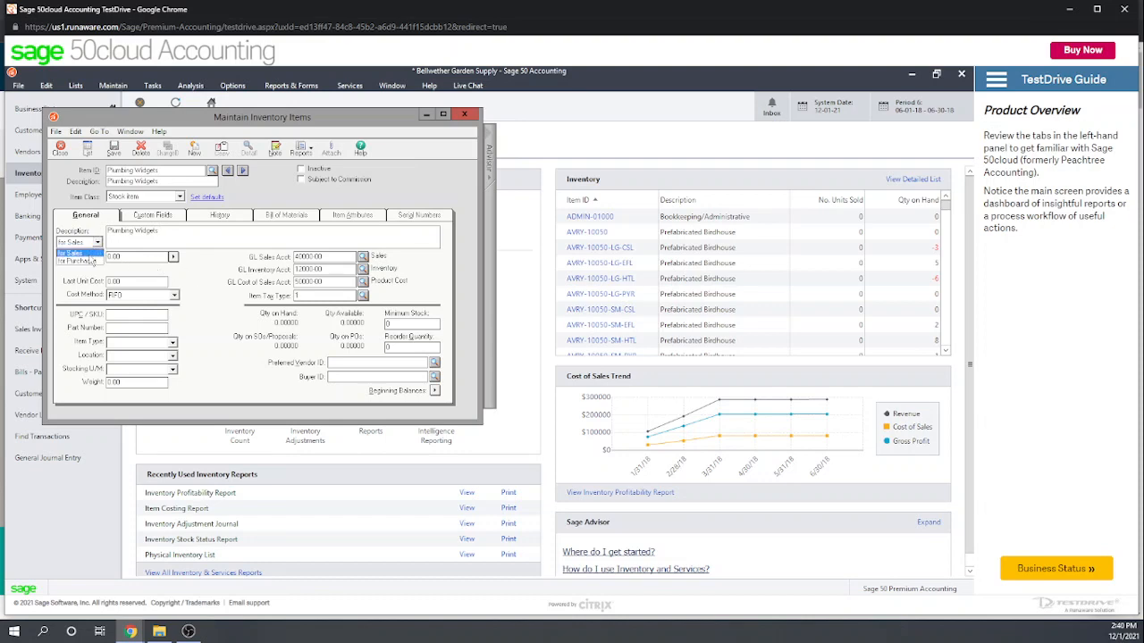
left_click(90, 262)
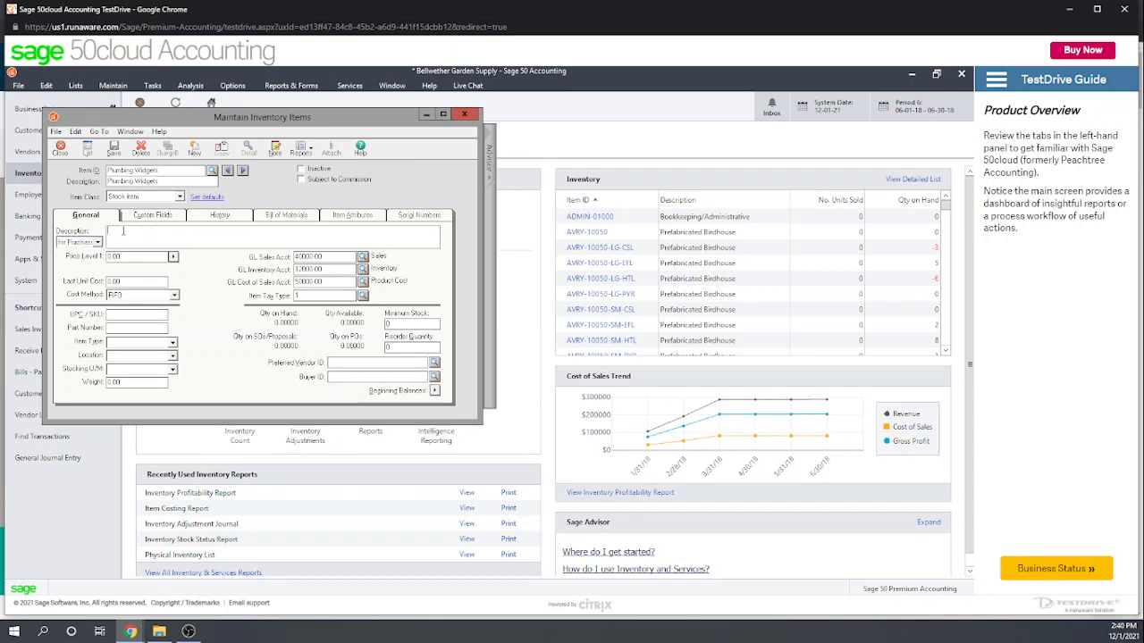
left_click(122, 230)
type("Plumbing Widgets Purchas")
key("BackSpace")
key("BackSpace")
key("BackSpace")
key("BackSpace")
key("BackSpace")
key("BackSpace")
key("BackSpace")
type("urchased")
left_click(98, 242)
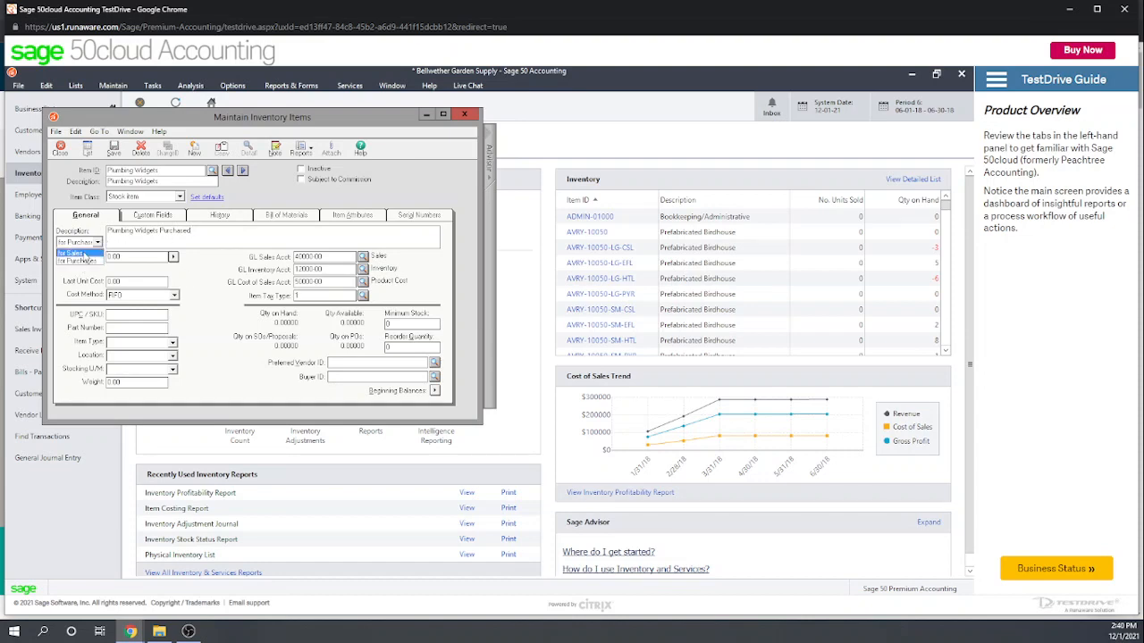
left_click(88, 254)
left_click(97, 244)
left_click(80, 261)
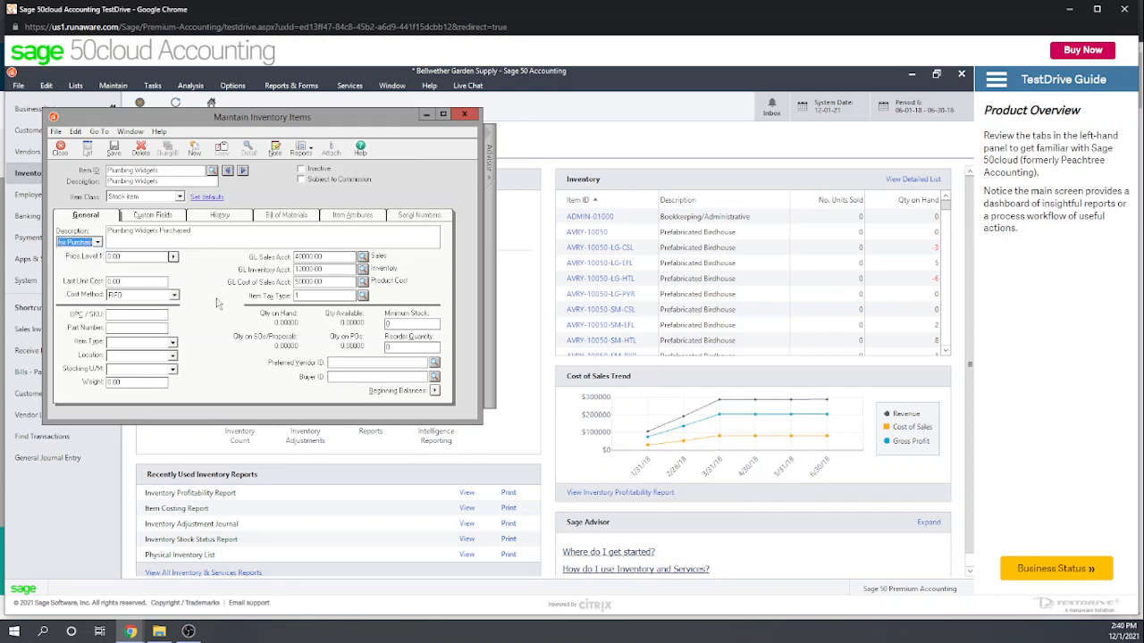
- Set the item's Price Level 1 to 25.00 and its last unit cost to 10.00
left_click(146, 257)
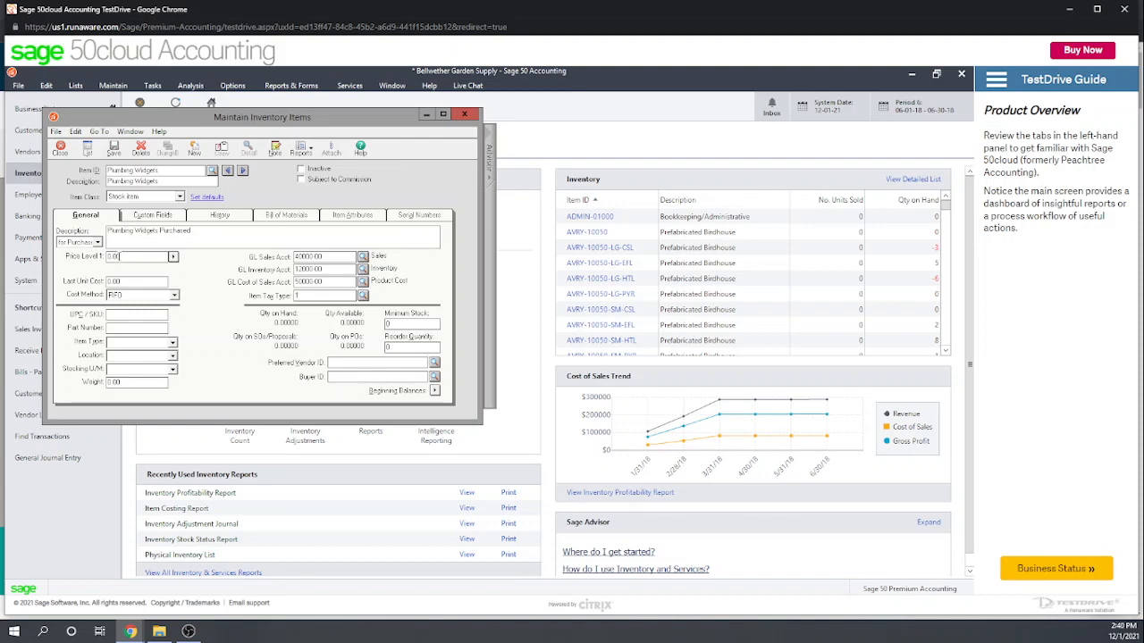
left_click_drag(120, 256, 97, 266)
type("25")
left_click(124, 280)
left_click_drag(124, 281, 102, 275)
type("10")
- Choose Average as the item's cost method, and save and close the inventory item
left_click(175, 297)
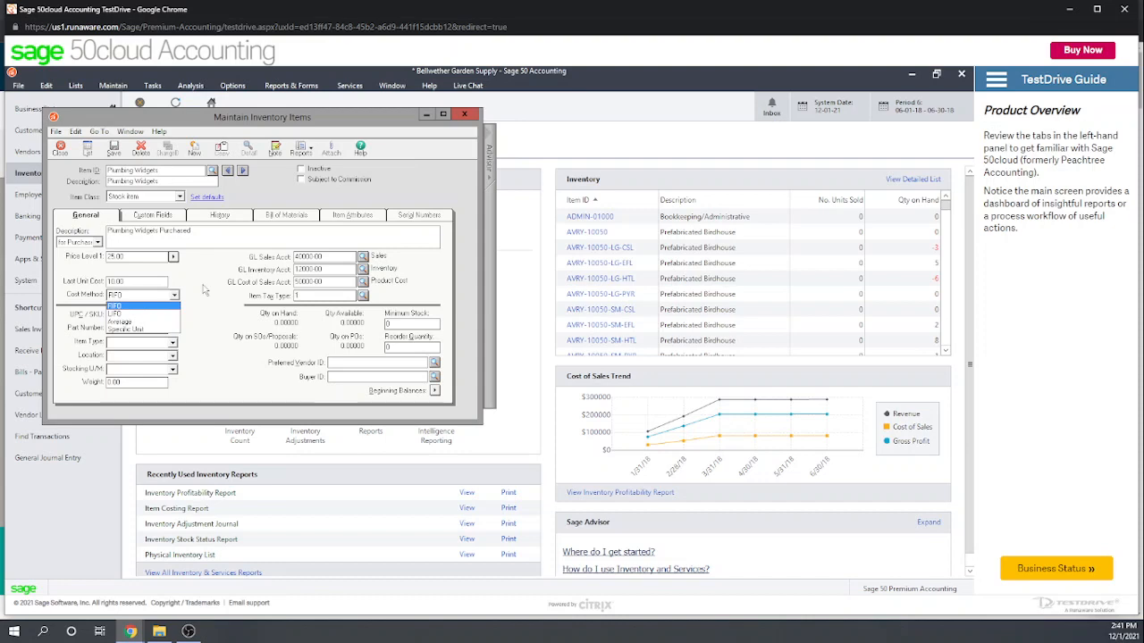
left_click(204, 291)
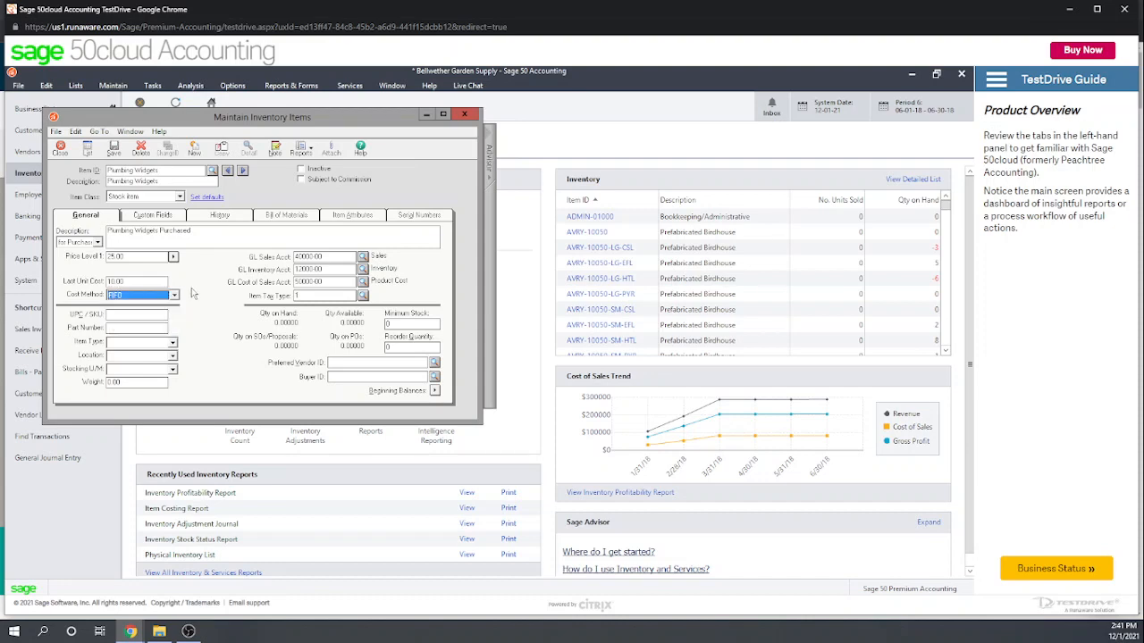
left_click(175, 296)
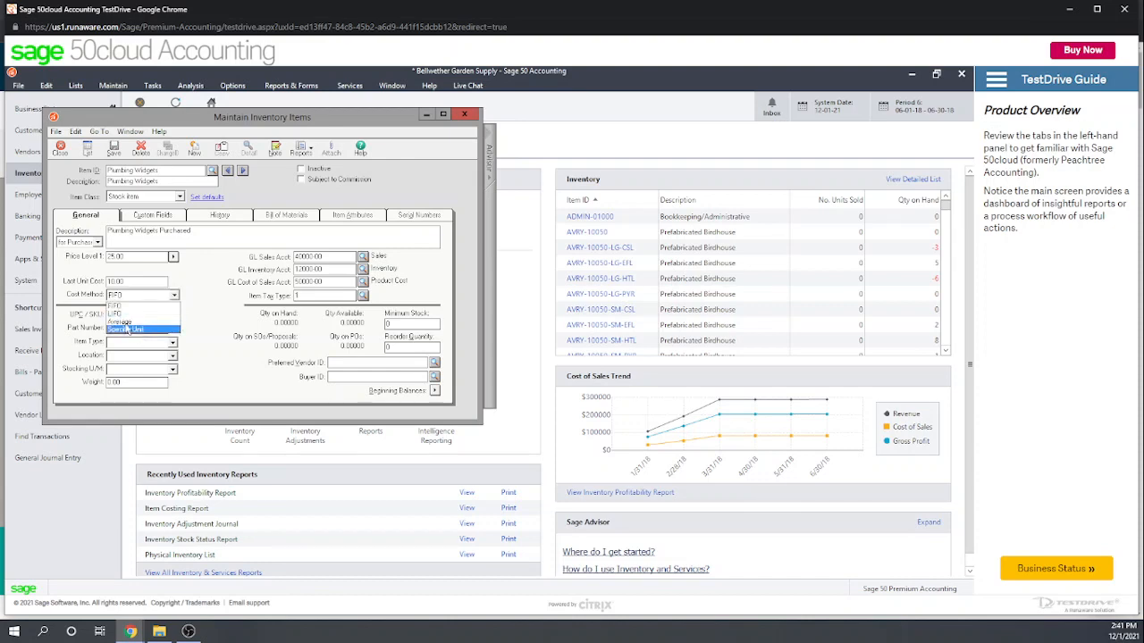
left_click(126, 321)
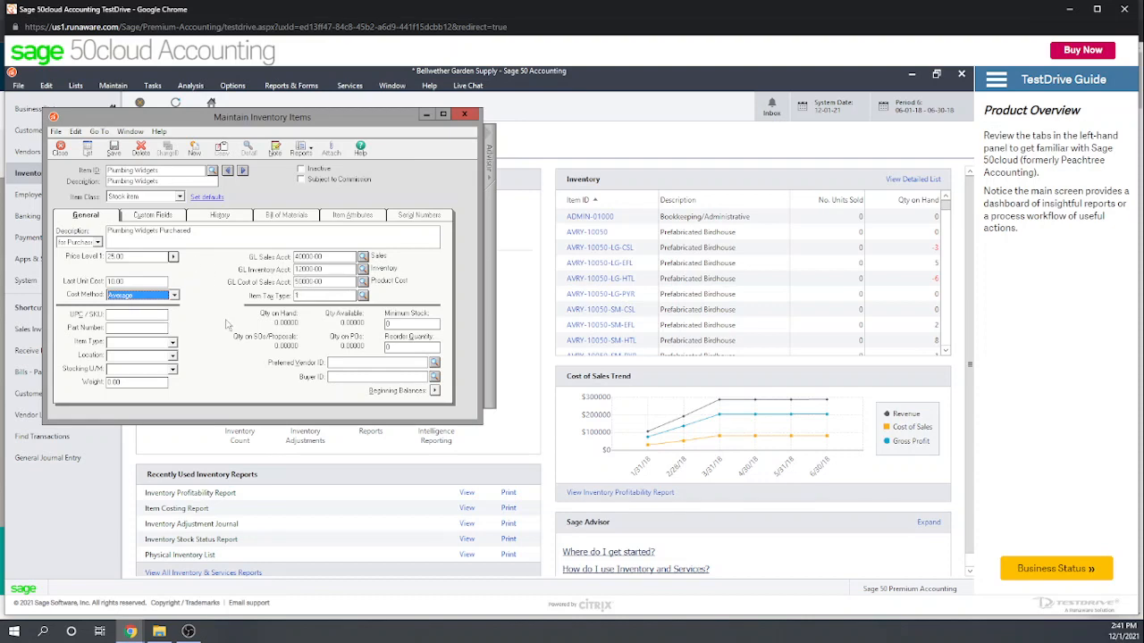
key("s")
key("a")
left_click(114, 149)
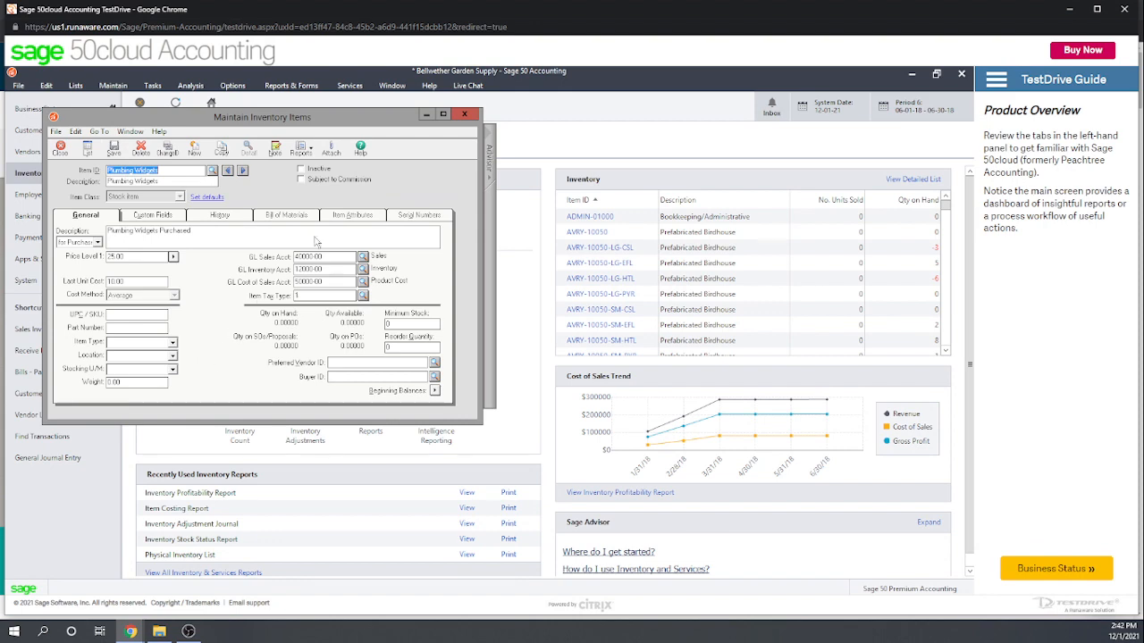
left_click(466, 113)
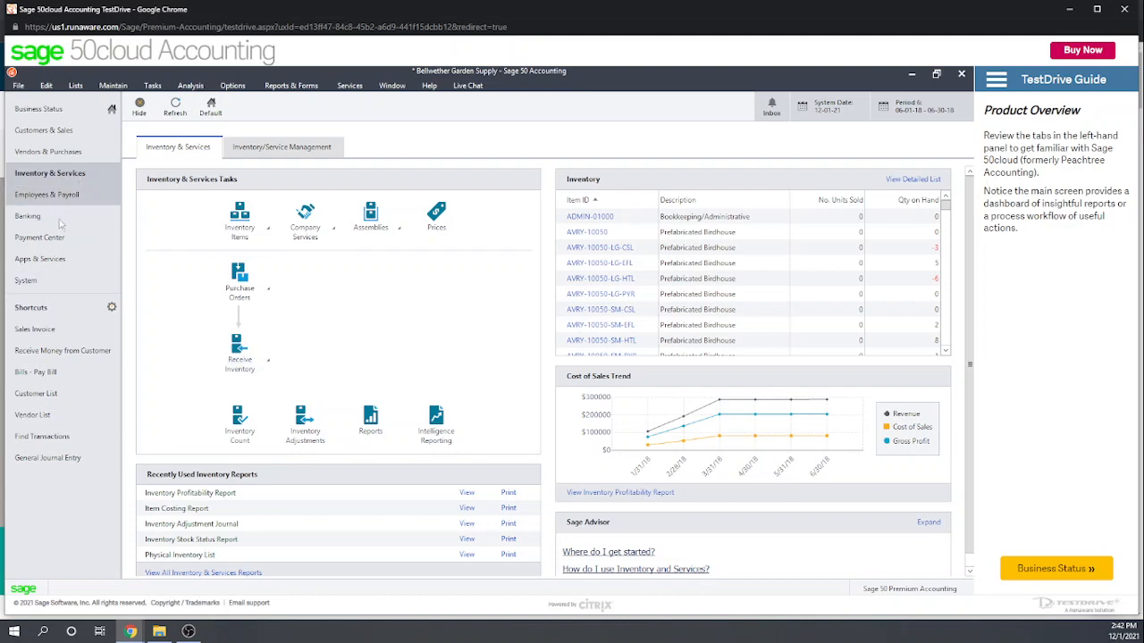
- Start a new purchase order from the vendors and purchases area
left_click(56, 153)
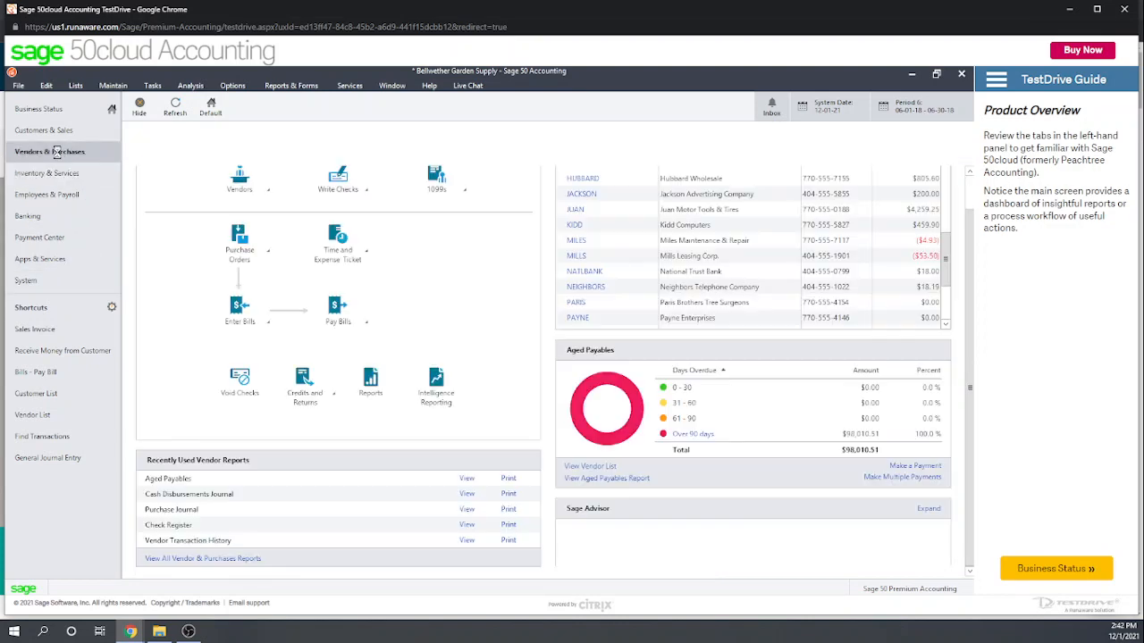
left_click(268, 253)
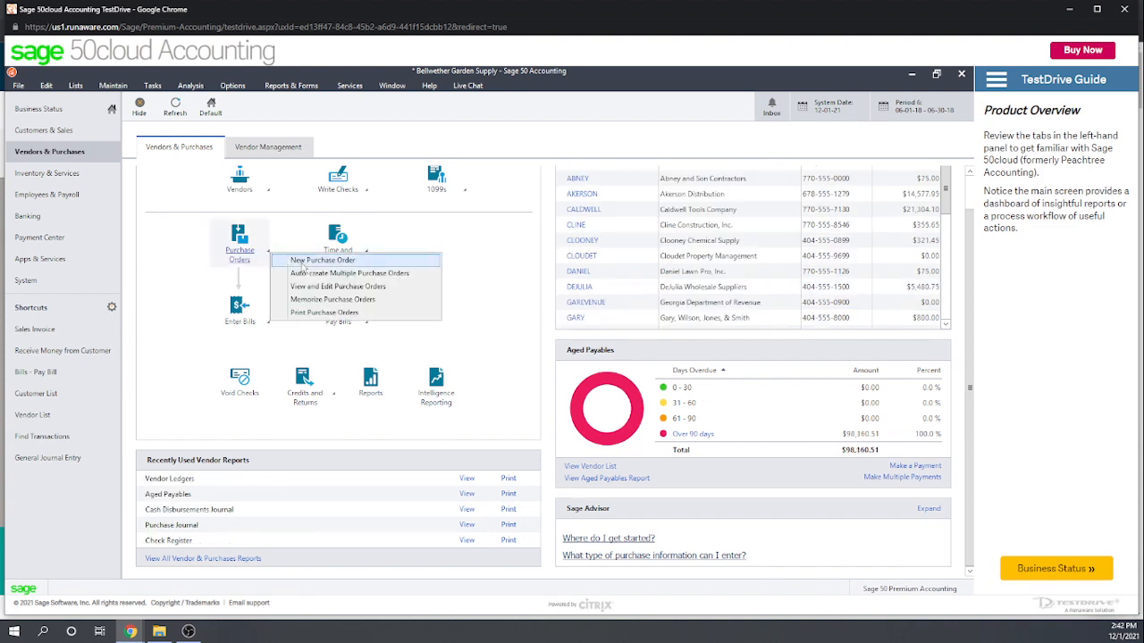
left_click(303, 266)
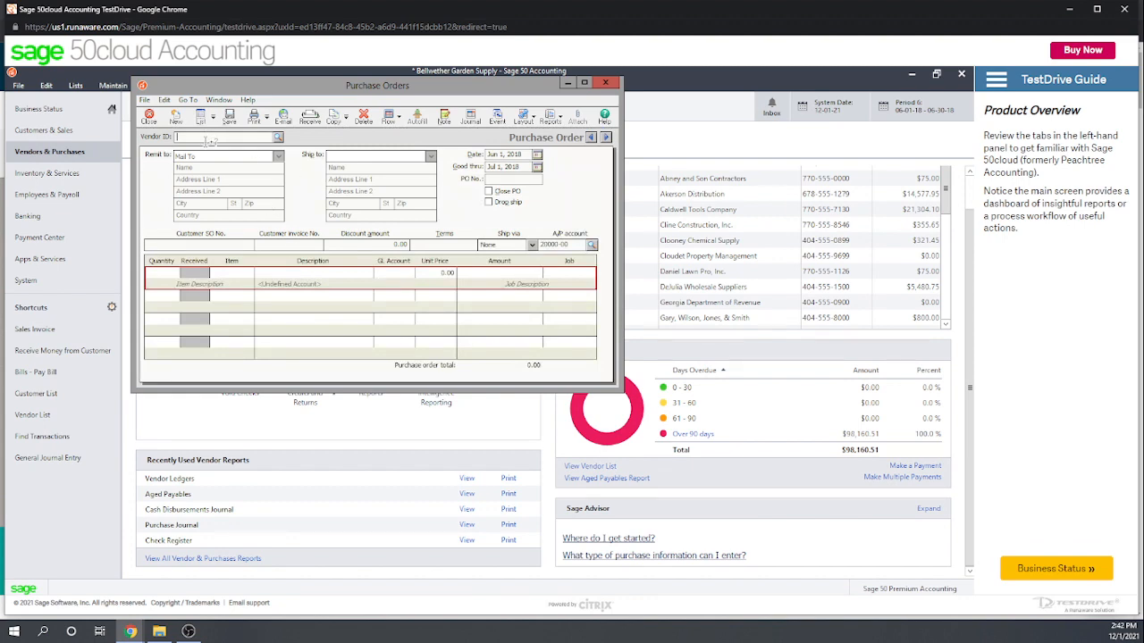
- Create a new vendor from the purchase order's vendor lookup, with The Widgets Guy as the vendor ID
left_click(277, 139)
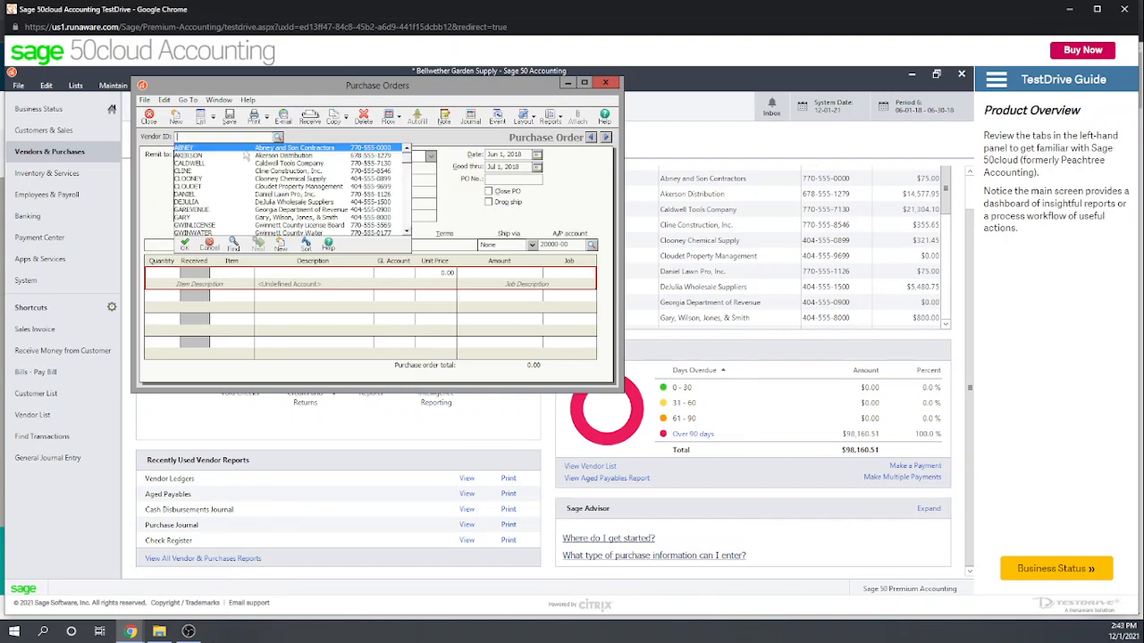
left_click(282, 246)
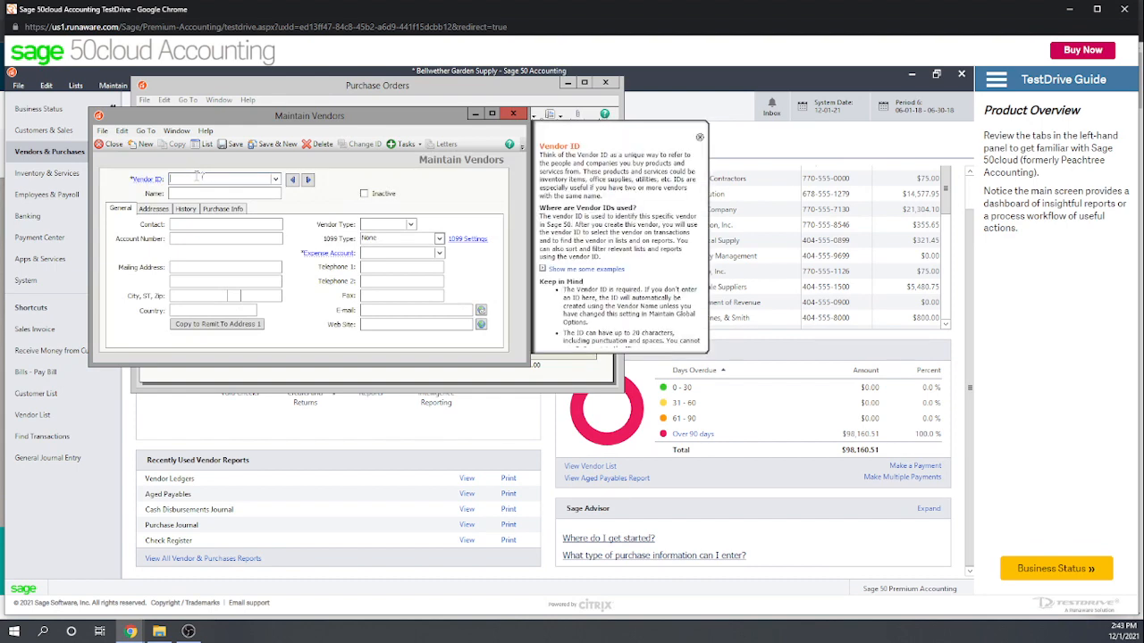
type("The Wid")
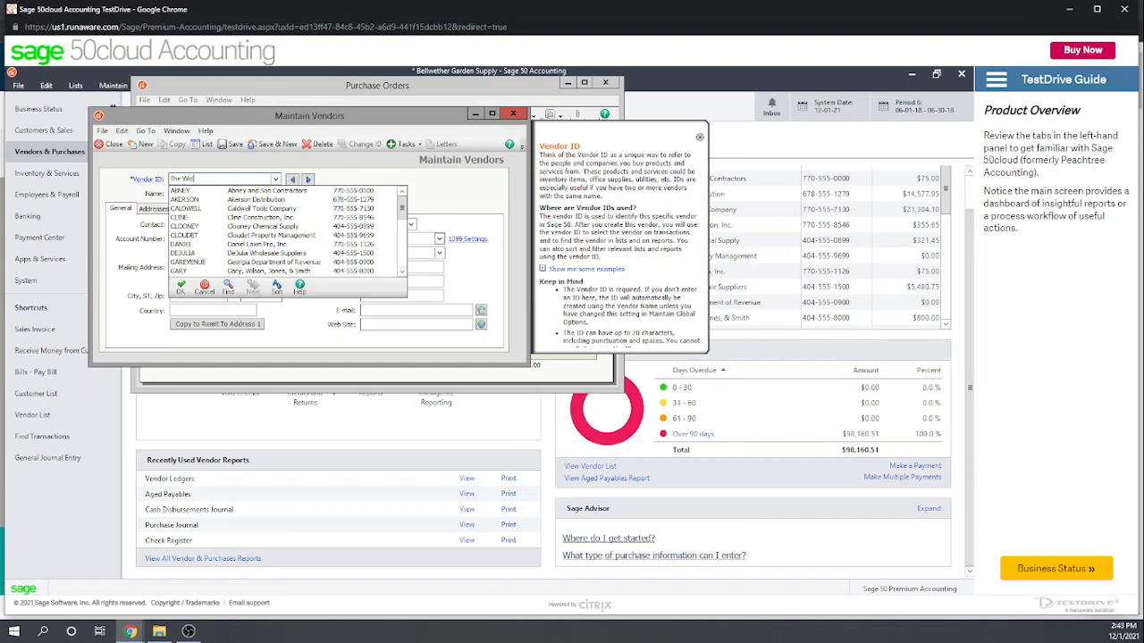
type("gets Guy")
left_click(181, 289)
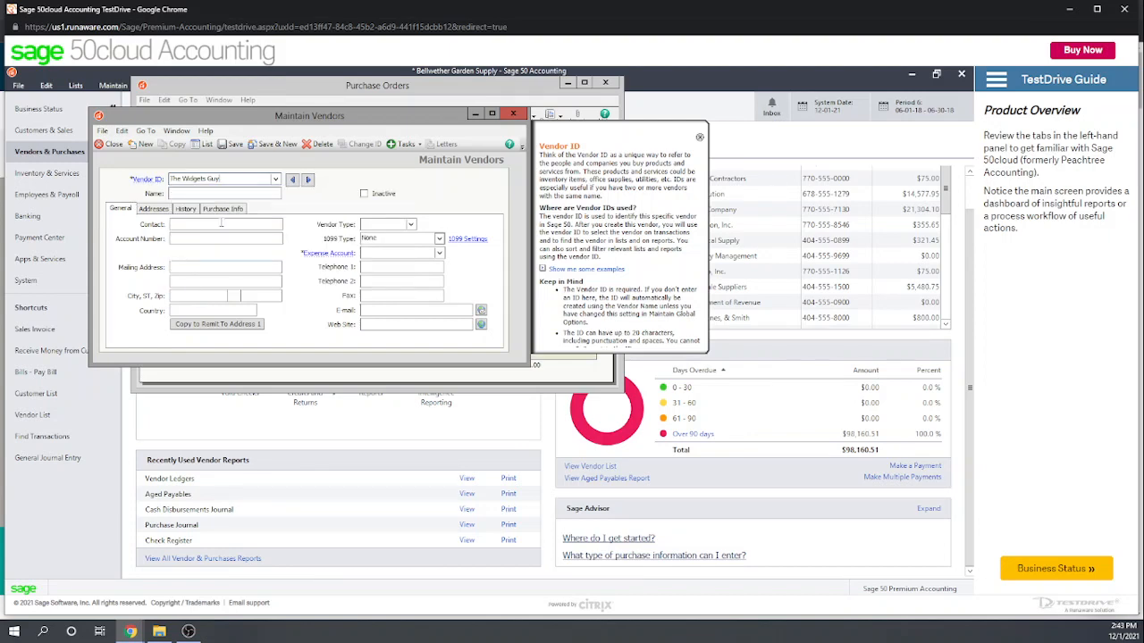
- Enter The Widgets Guy as the vendor's name
left_click(179, 193)
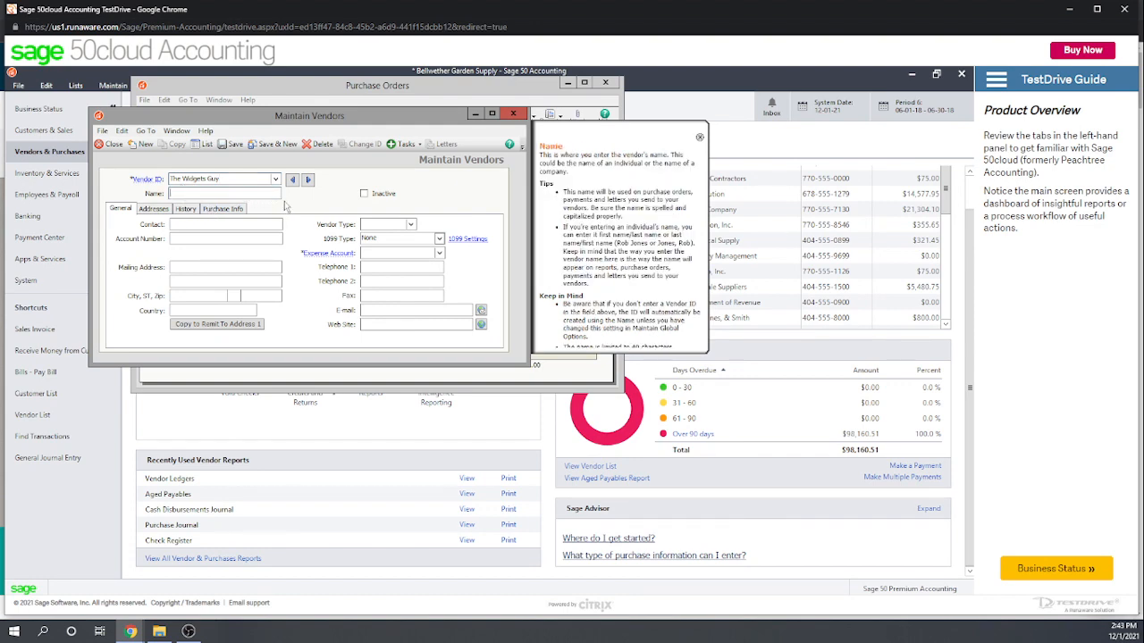
left_click(223, 179)
left_click(154, 178)
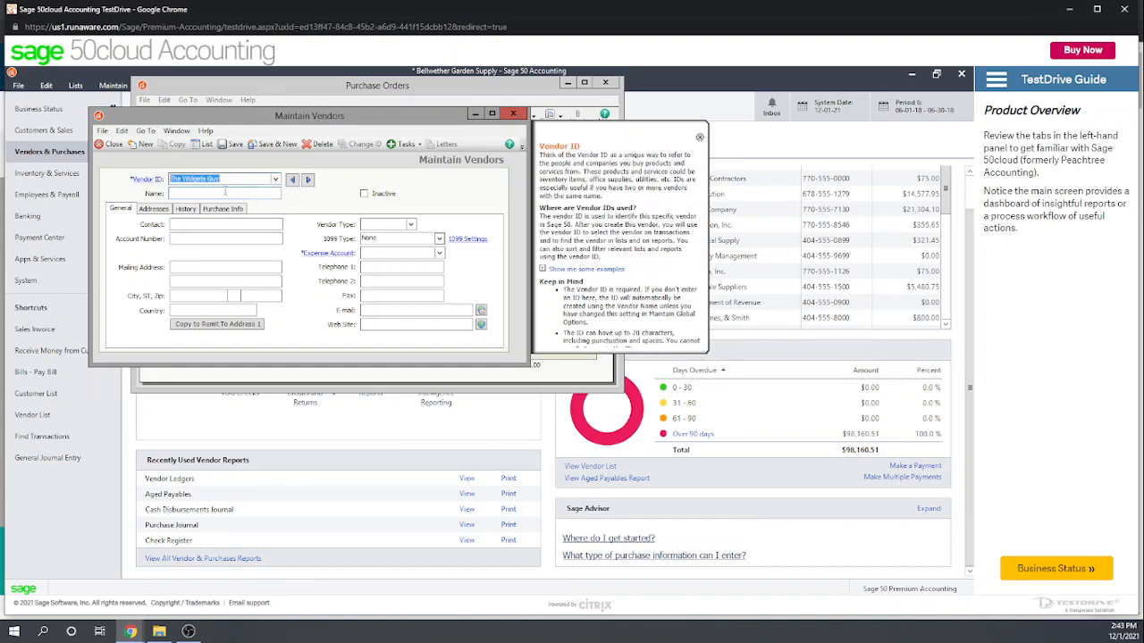
left_click(228, 194)
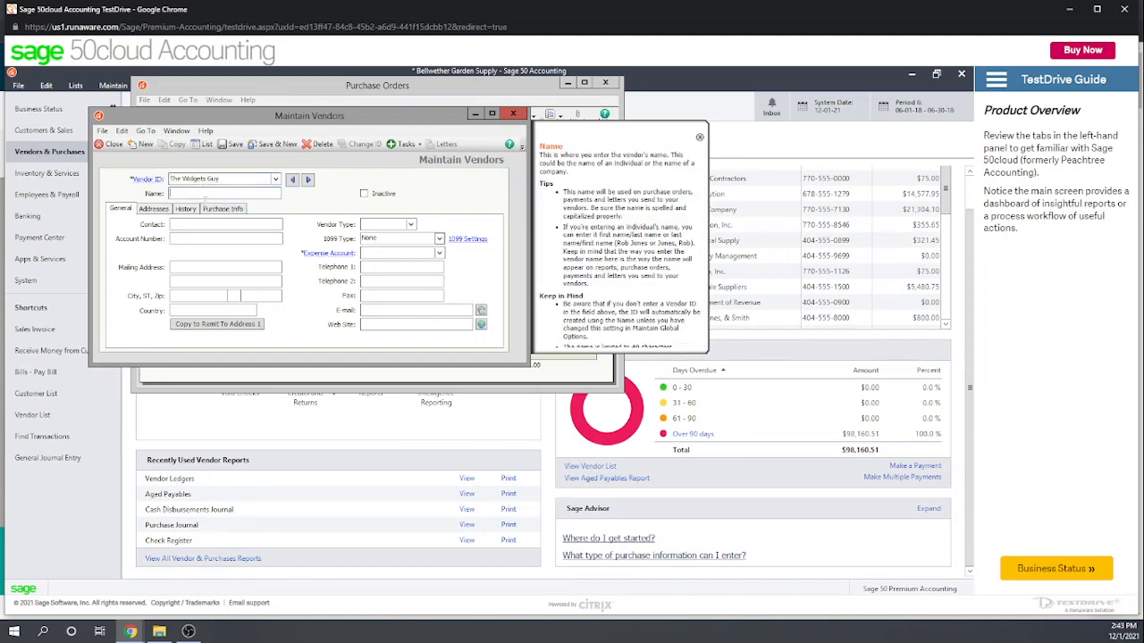
type("The Wide")
key("BackSpace")
key("BackSpace")
- Set the vendor's expense account to 50000-00 (Product Cost), and save and close the vendor record
left_click(375, 255)
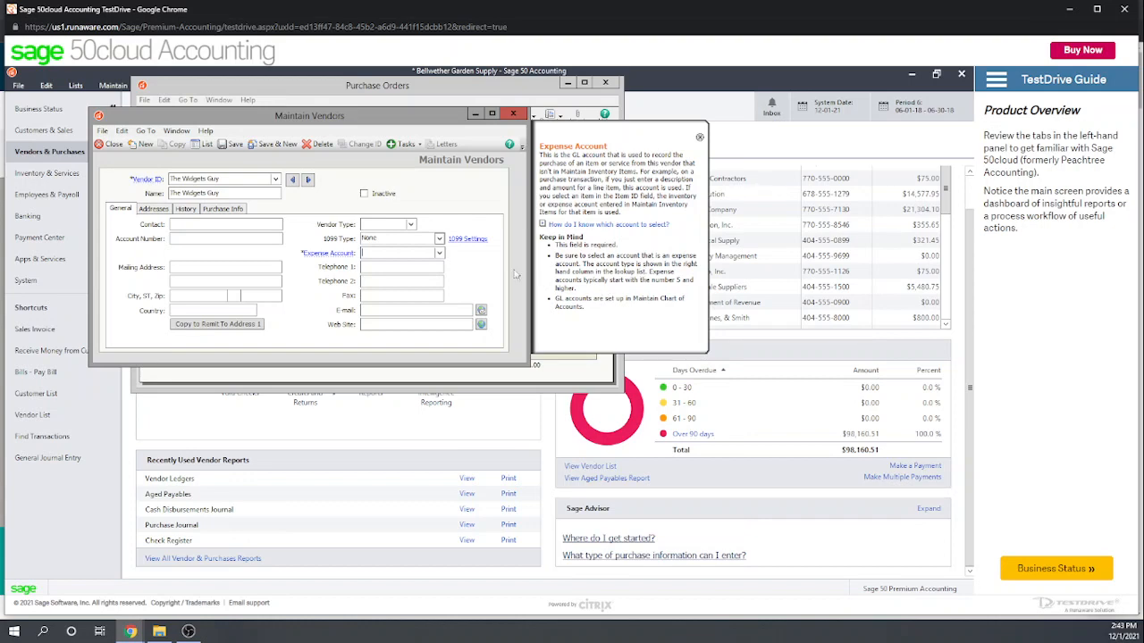
left_click(439, 254)
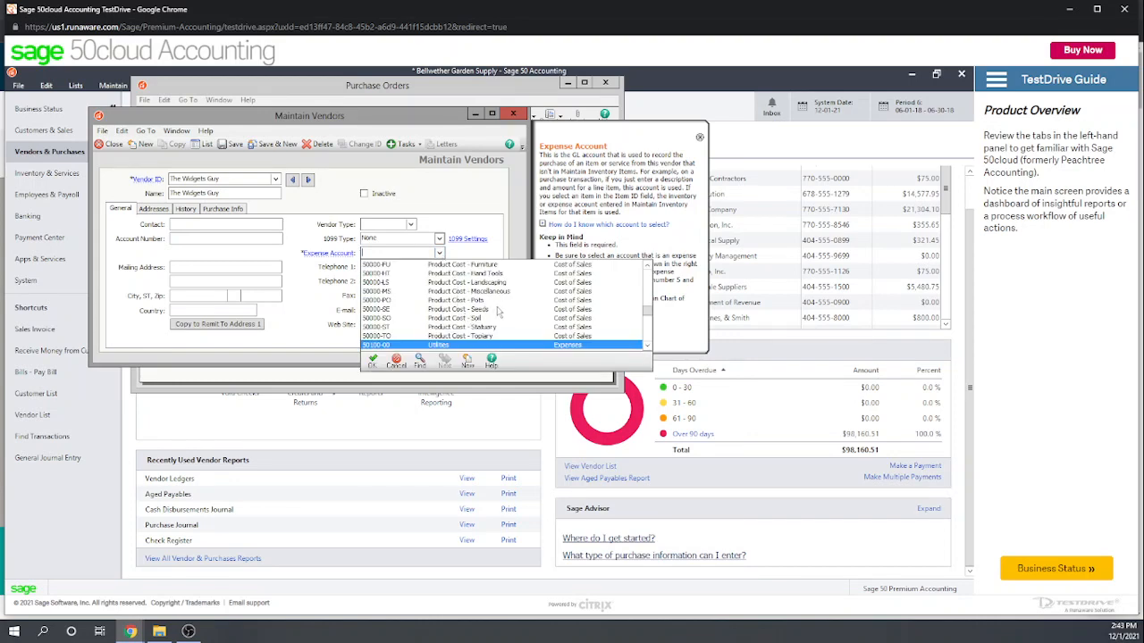
scroll(498, 313, "up", 1)
scroll(502, 309, "up", 1)
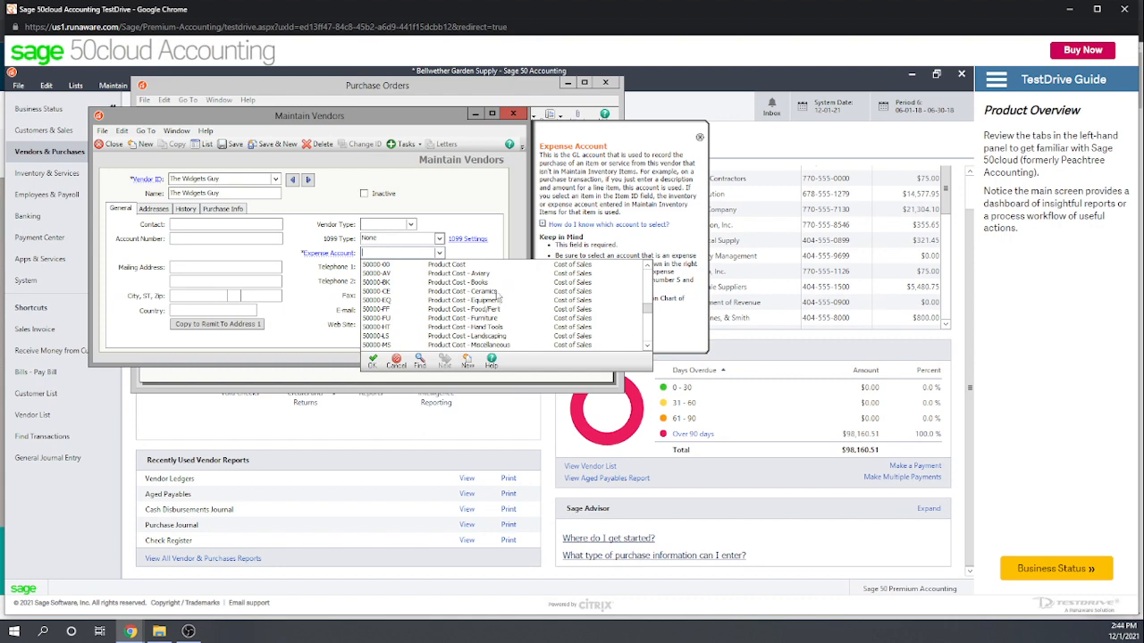
left_click(458, 266)
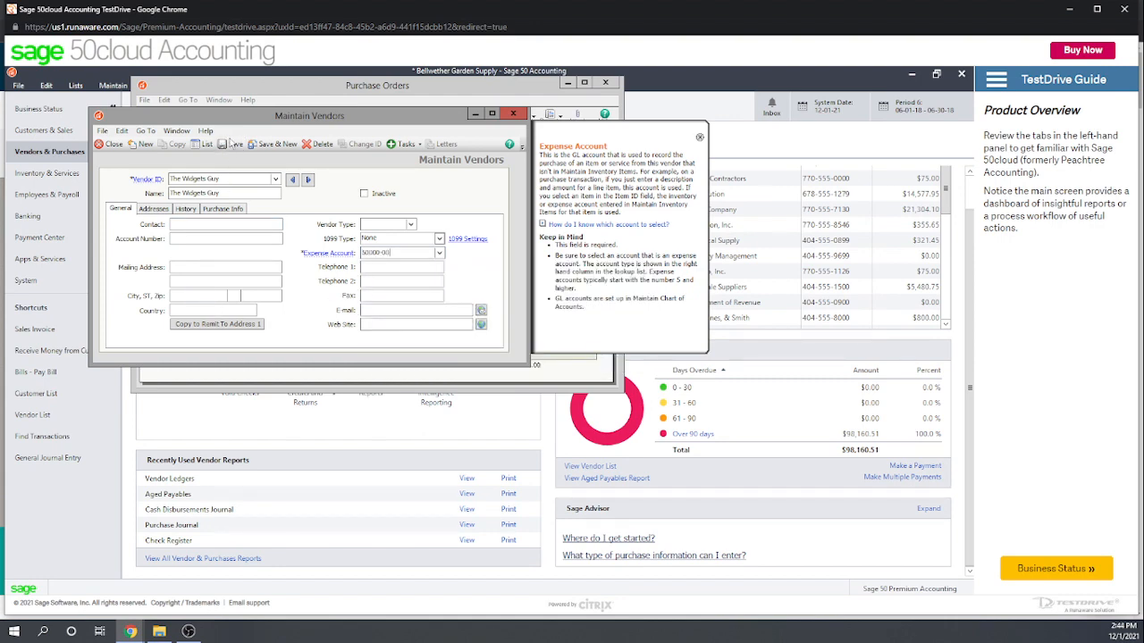
left_click(234, 143)
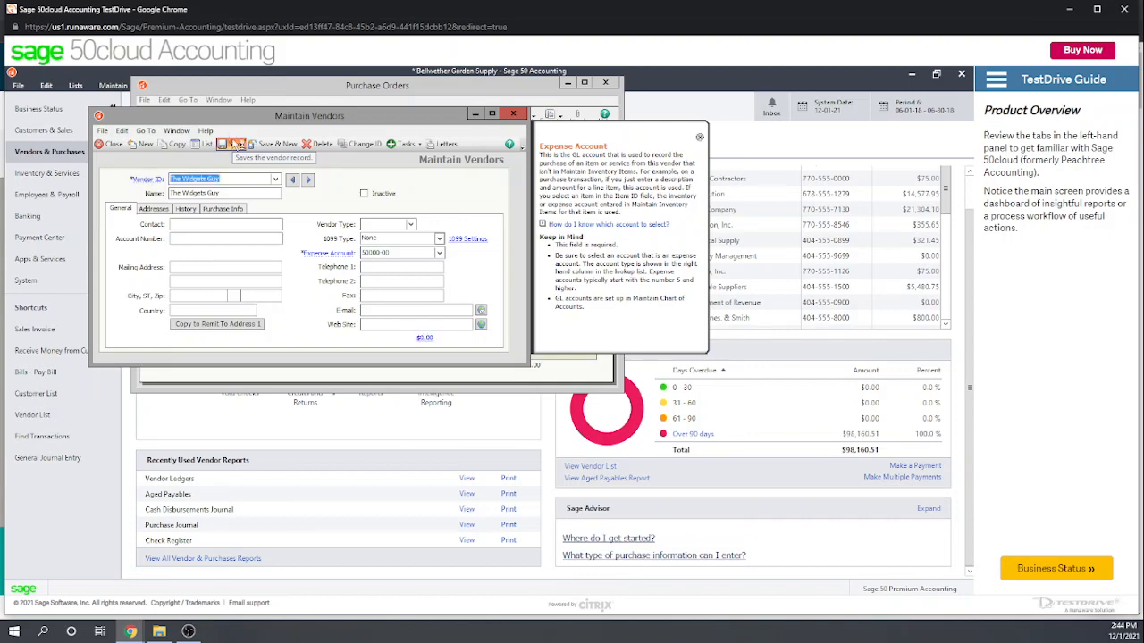
left_click(513, 115)
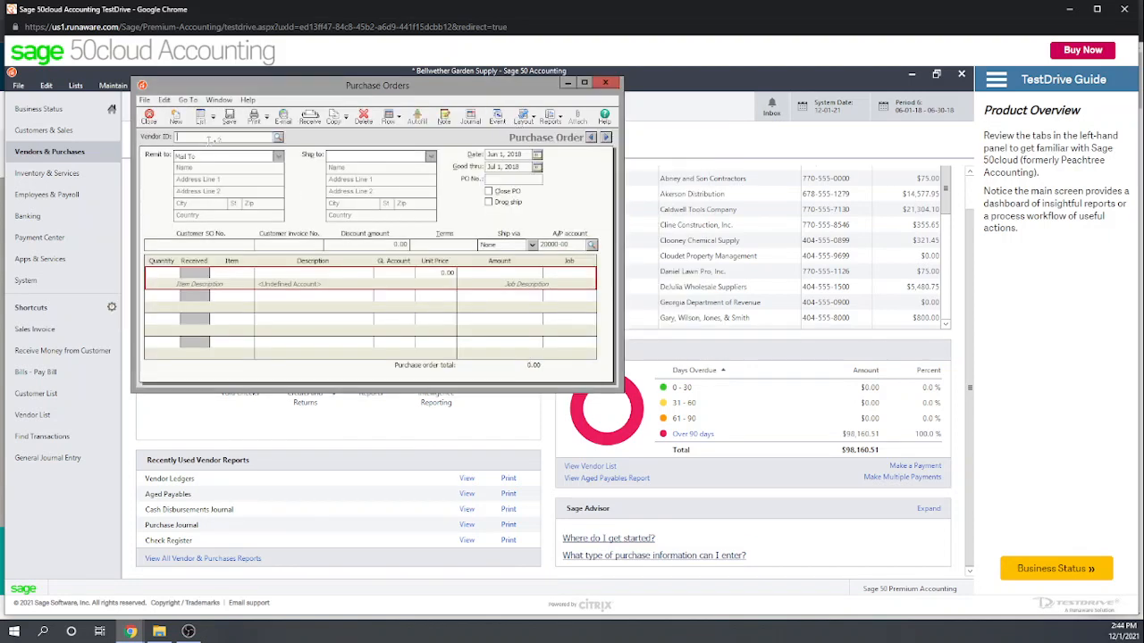
- Fill in the purchase order for 150 Plumbing Widgets from The Widgets Guy, and save and close it
type("the Widgets Guy")
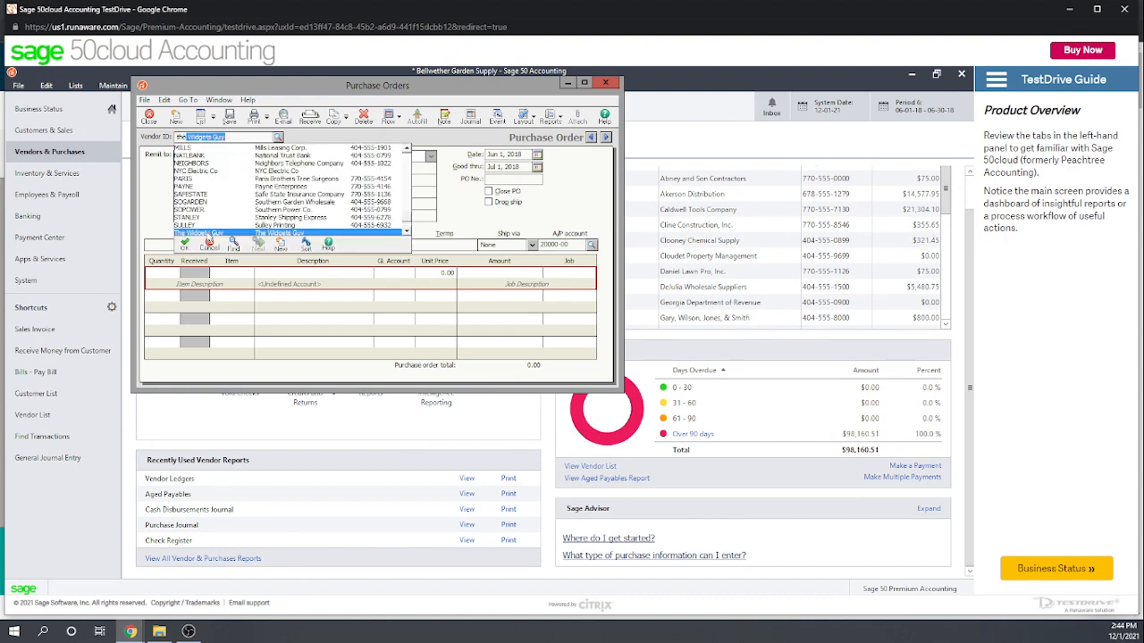
left_click(207, 237)
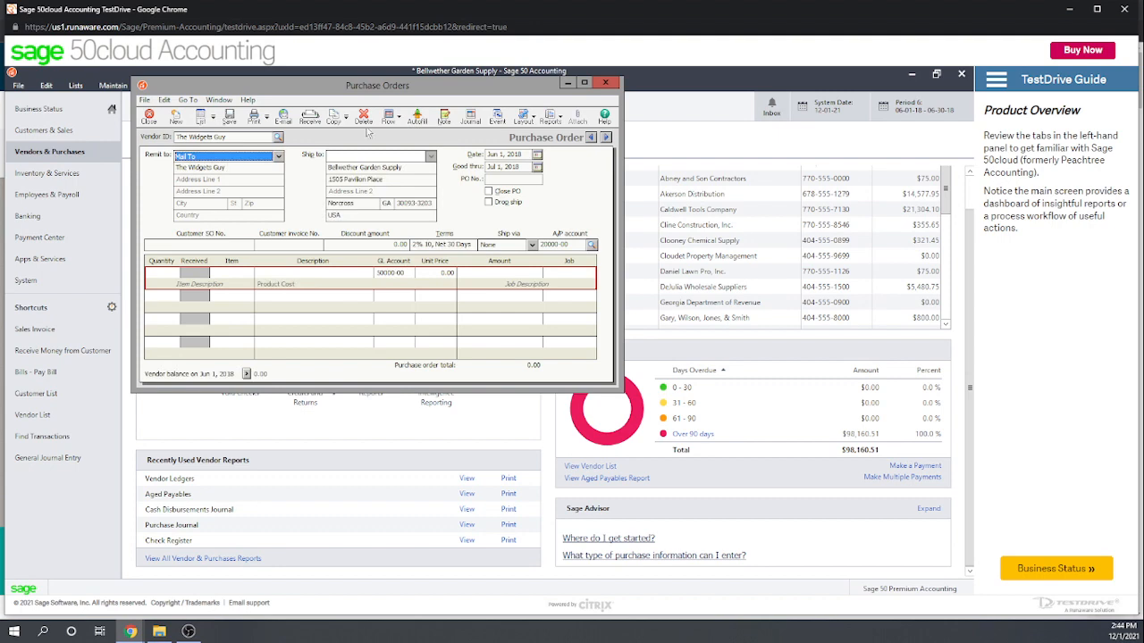
left_click(160, 275)
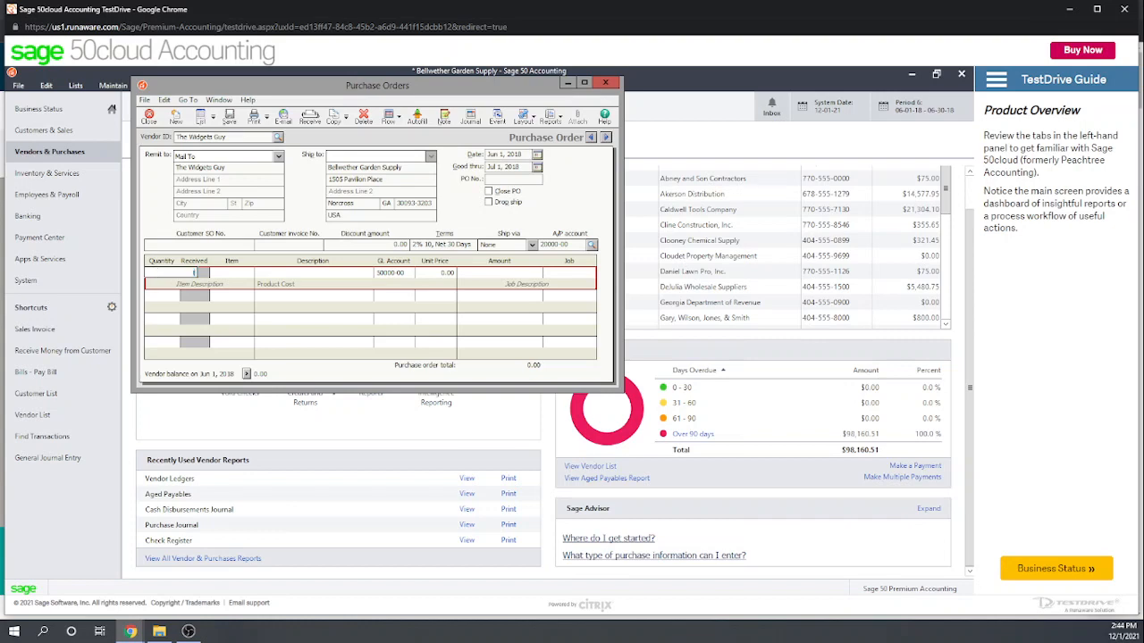
type("150")
left_click(225, 273)
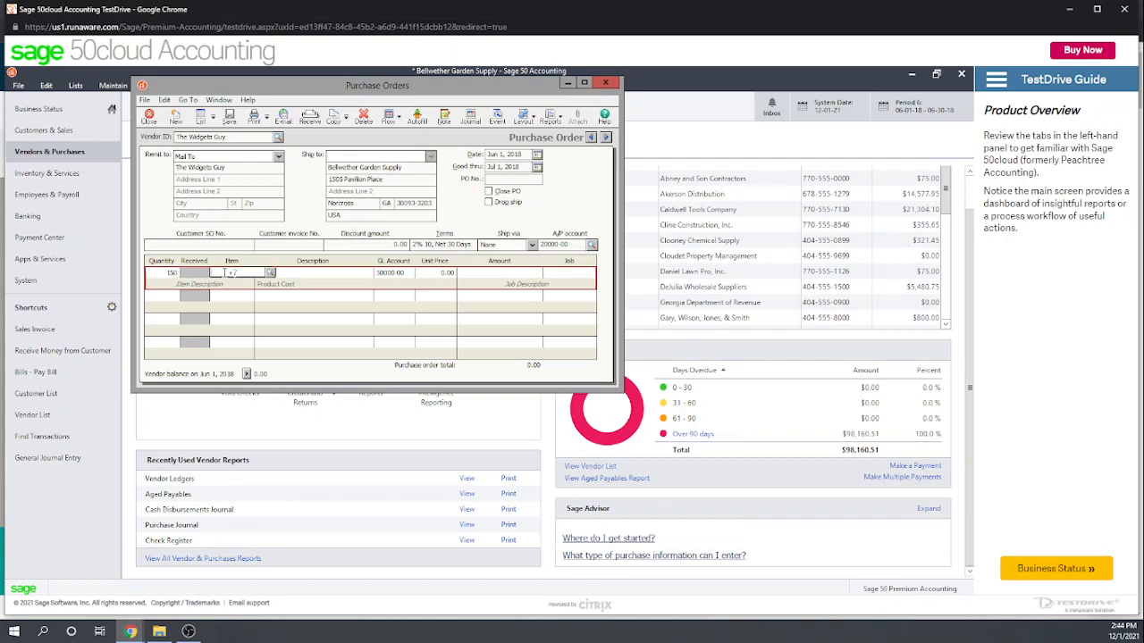
type("plu")
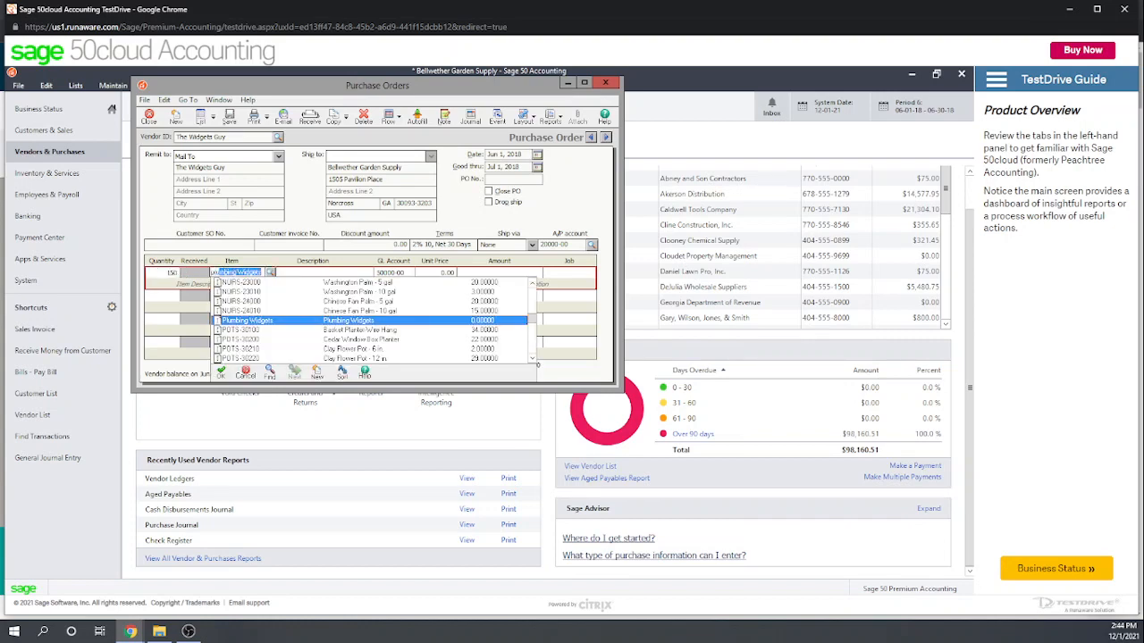
left_click(270, 320)
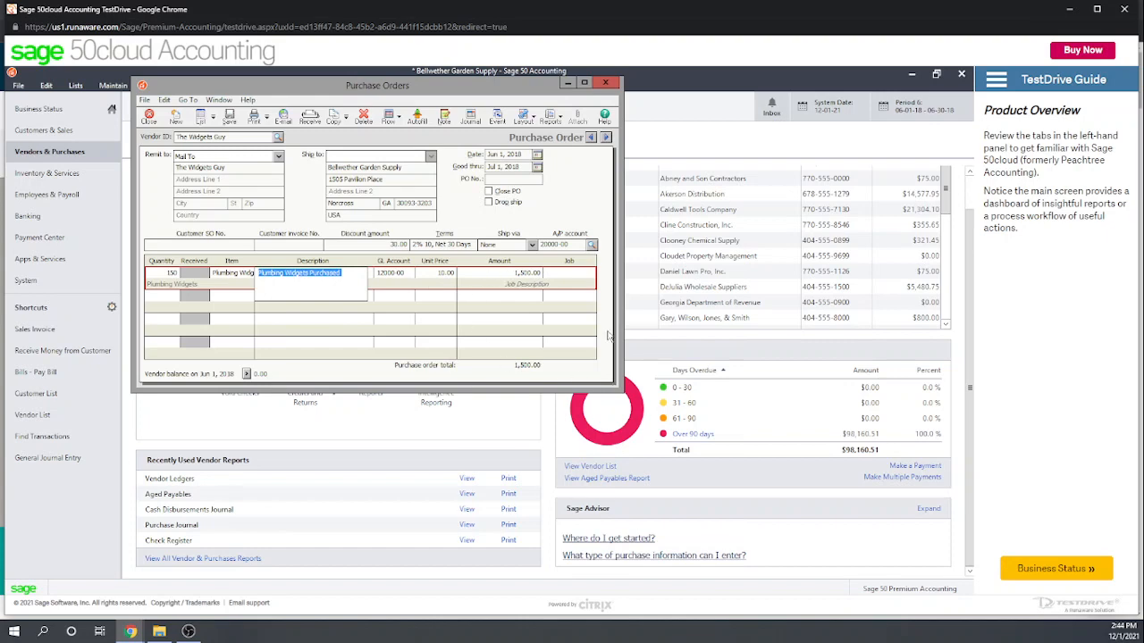
left_click(230, 118)
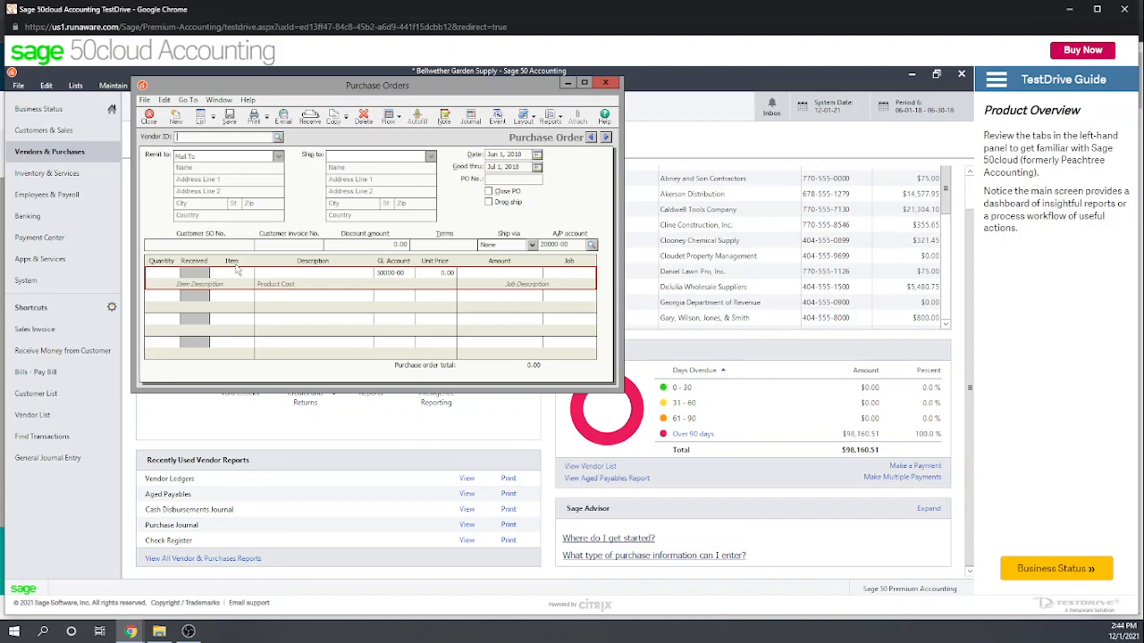
left_click(605, 83)
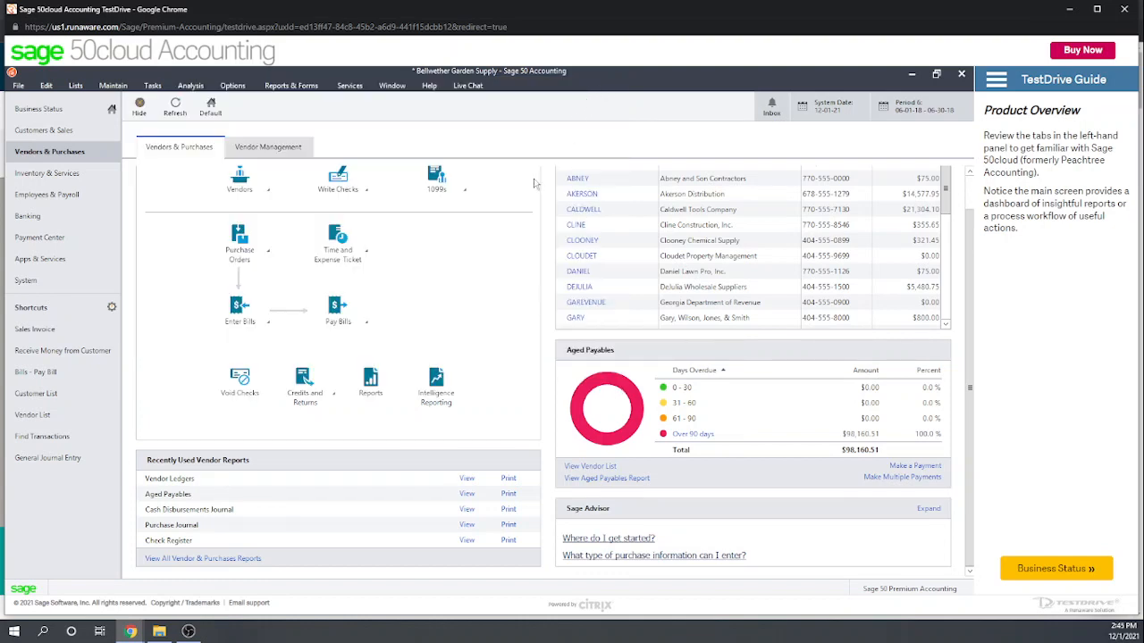
left_click(267, 323)
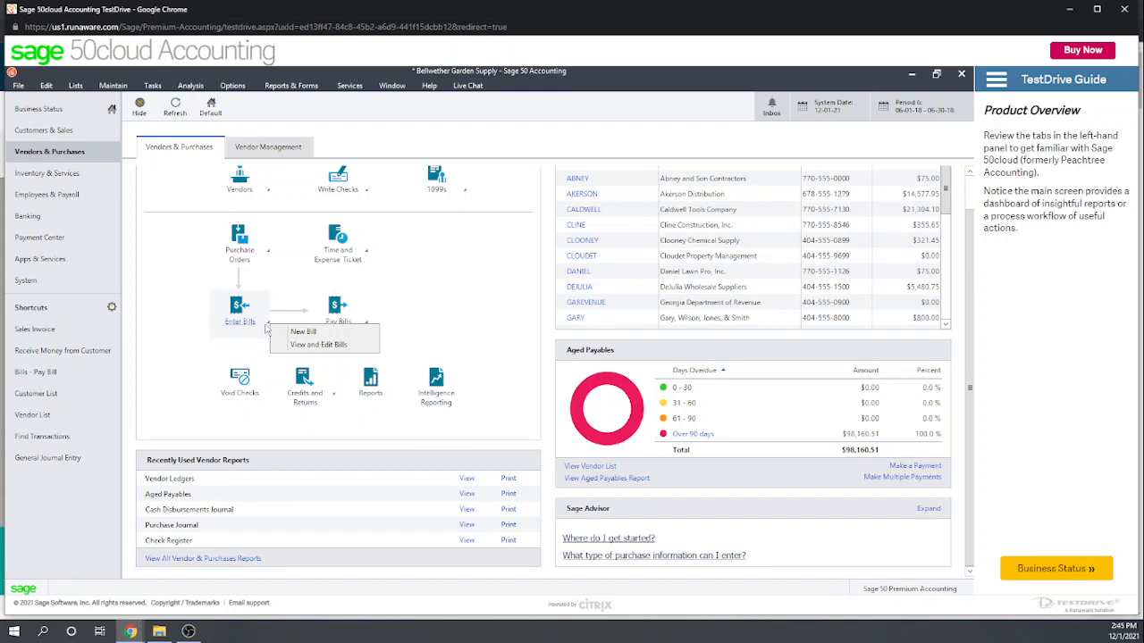
left_click(301, 332)
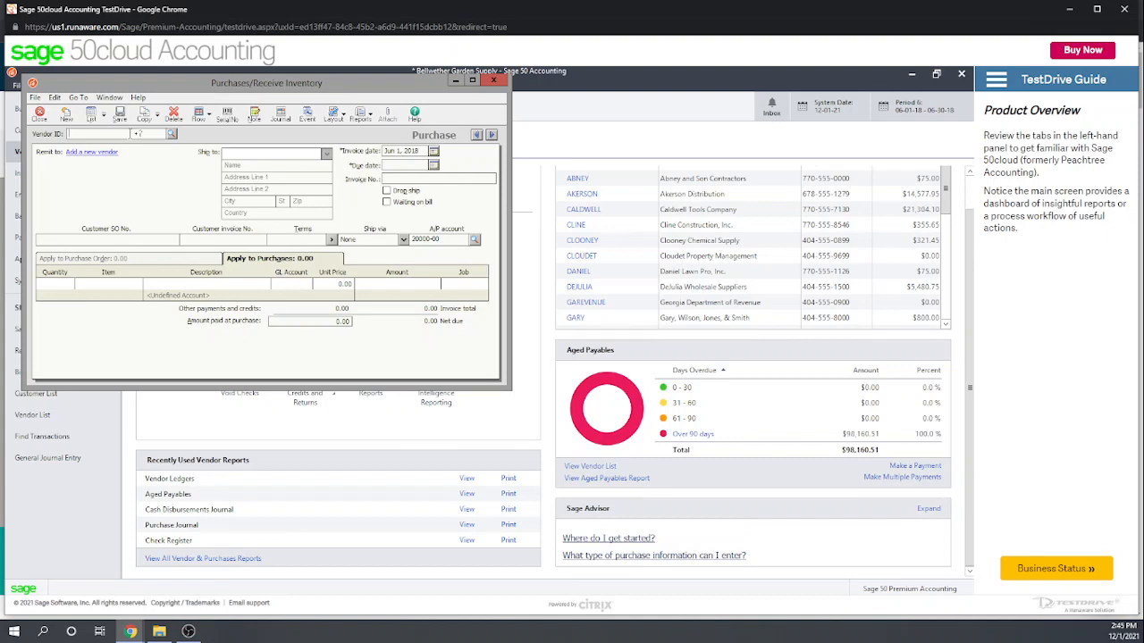
type("th")
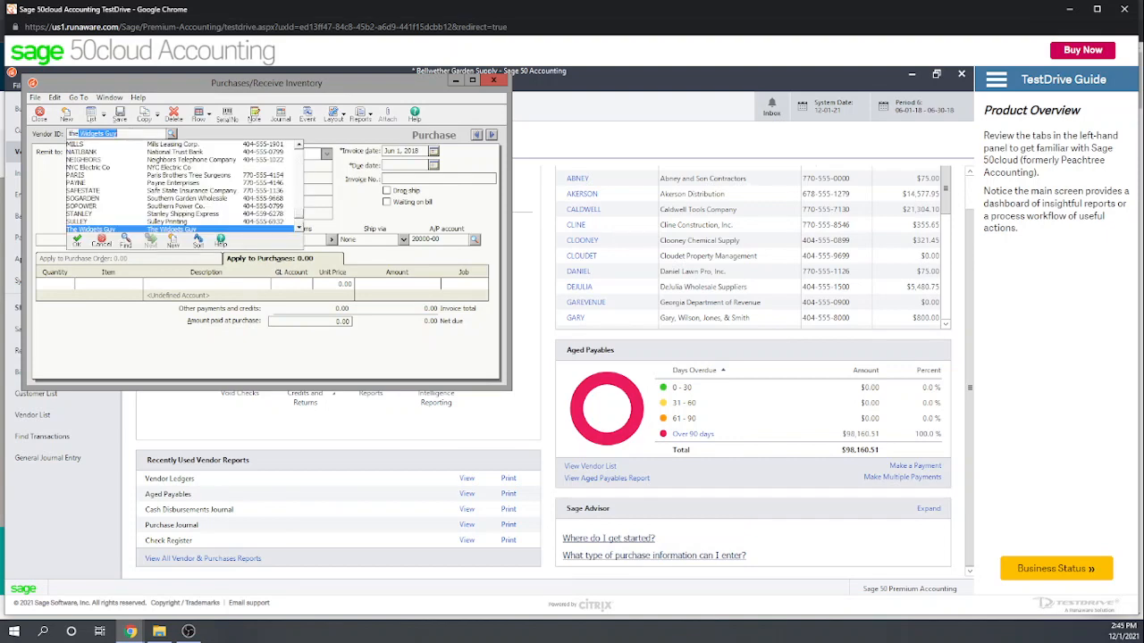
type("e w")
left_click(100, 230)
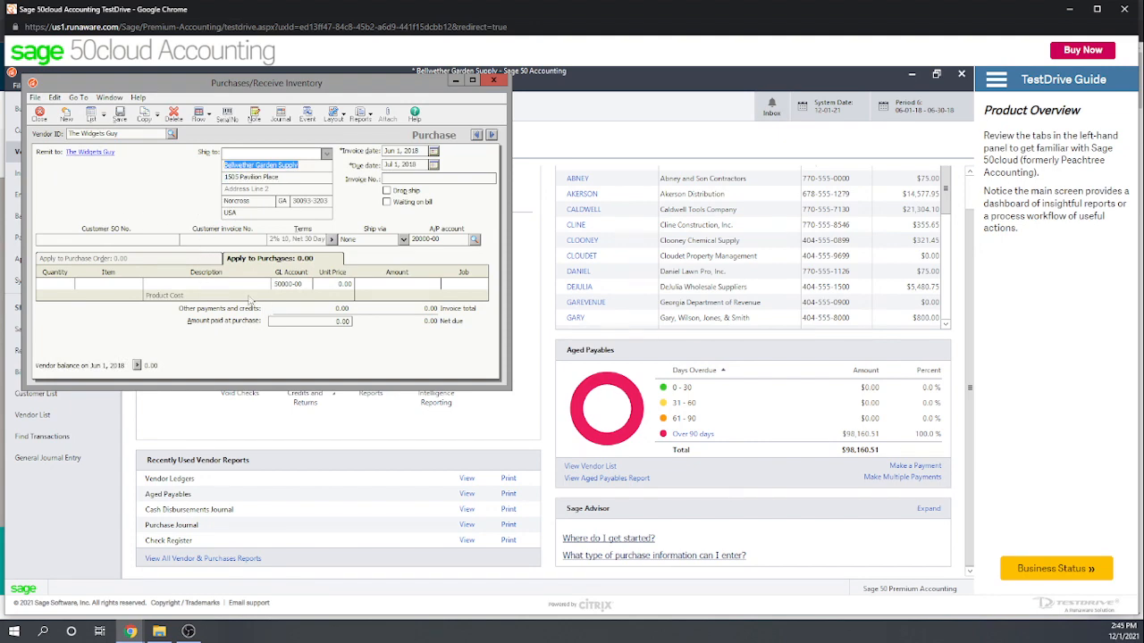
left_click(67, 258)
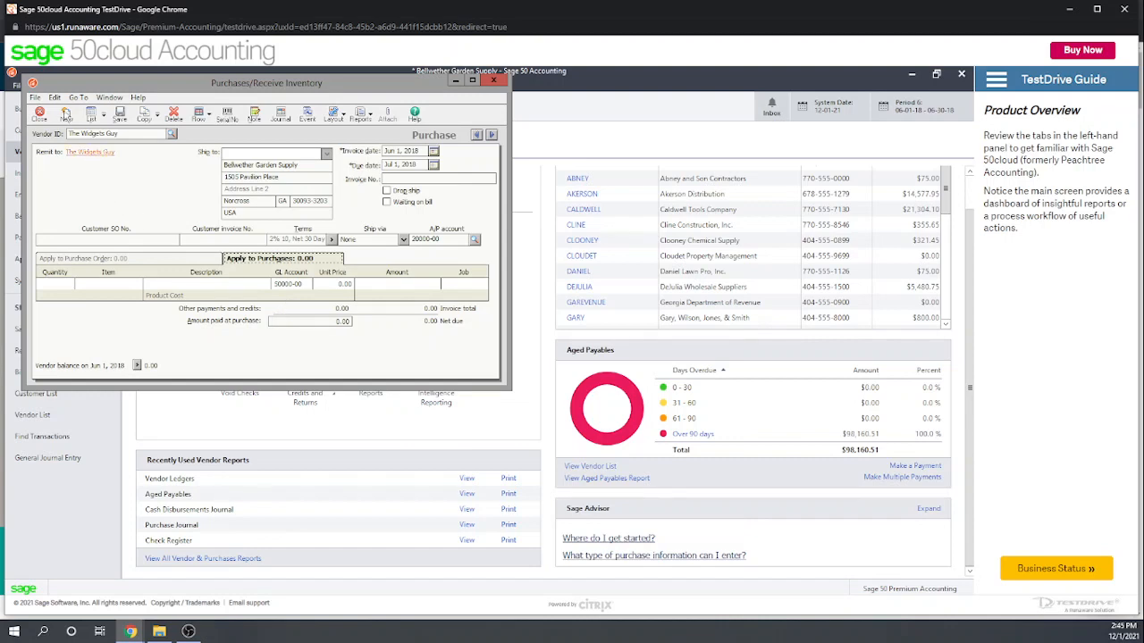
left_click(54, 98)
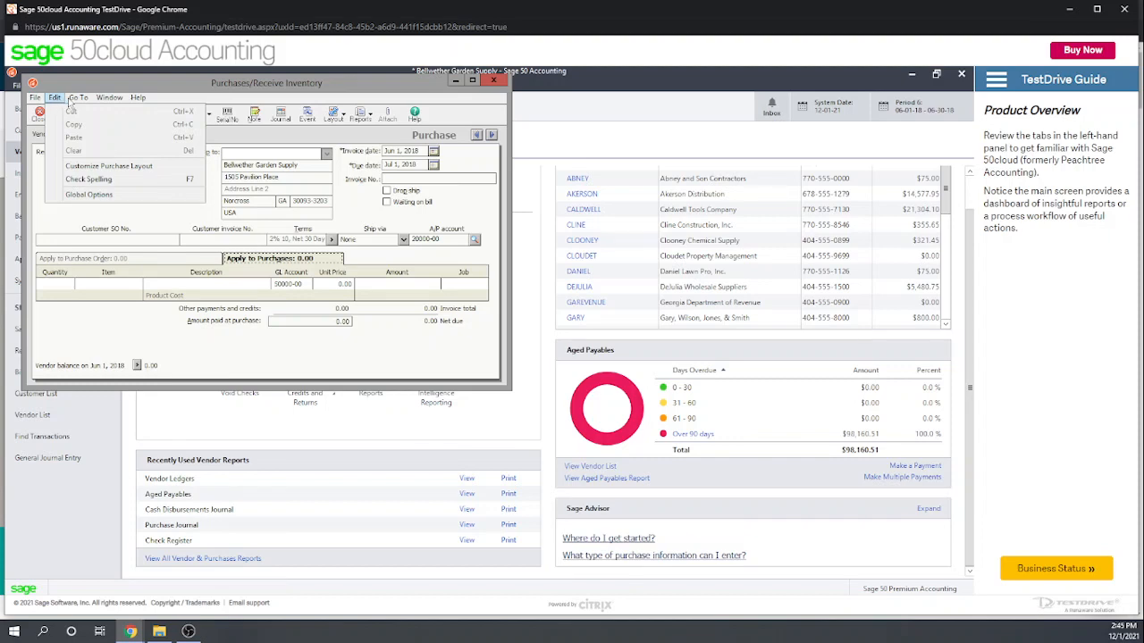
left_click(63, 100)
left_click(106, 101)
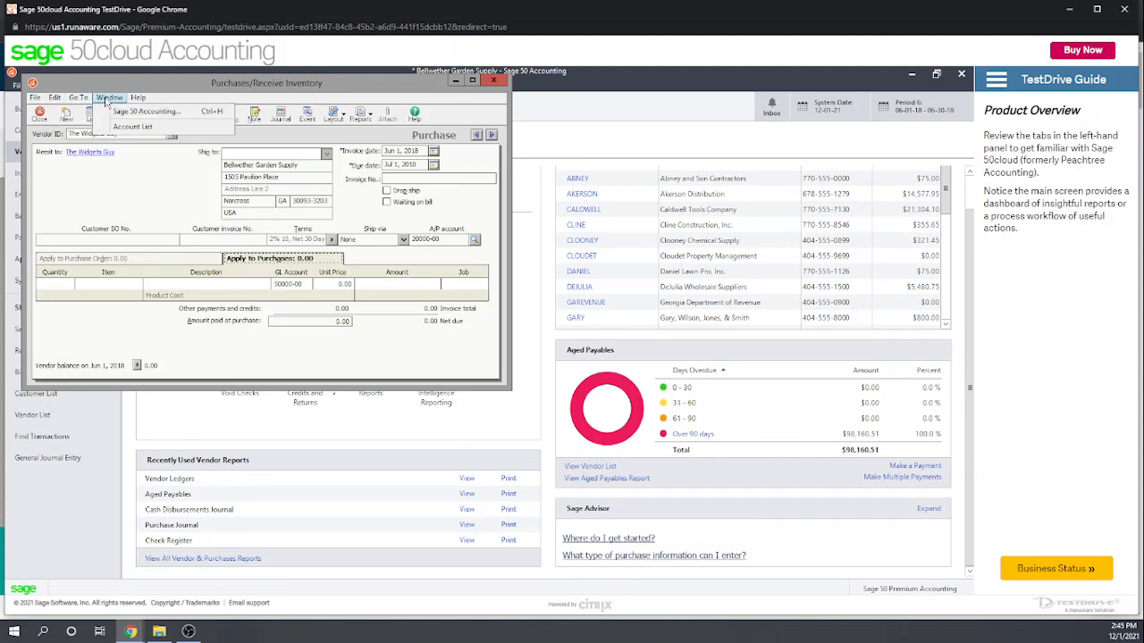
left_click(152, 192)
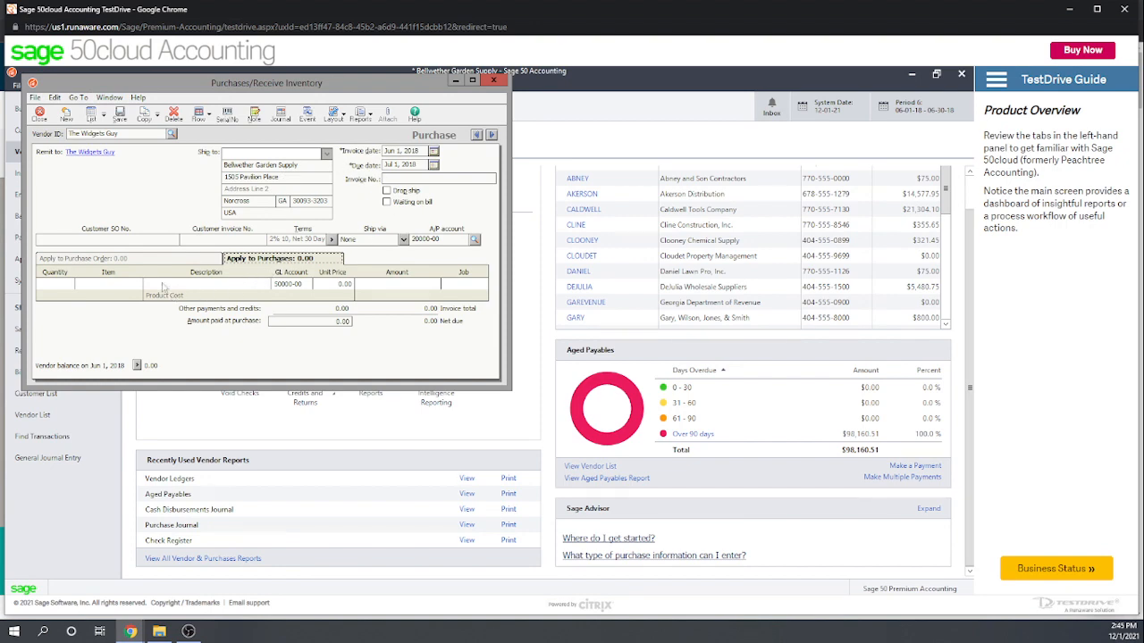
left_click(58, 282)
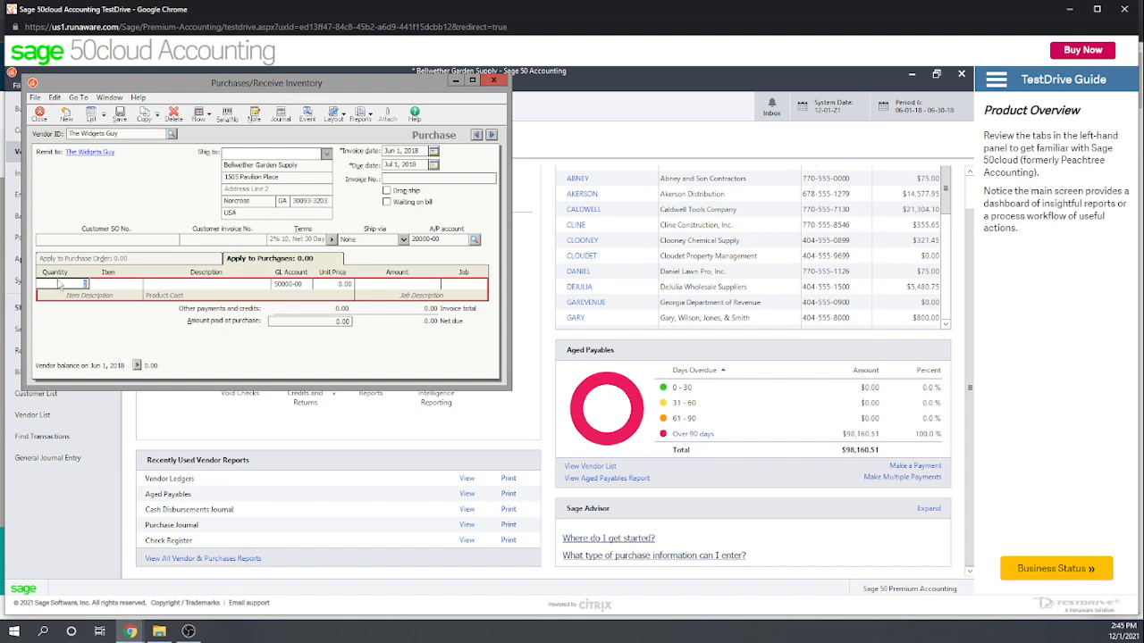
type("100")
left_click(125, 285)
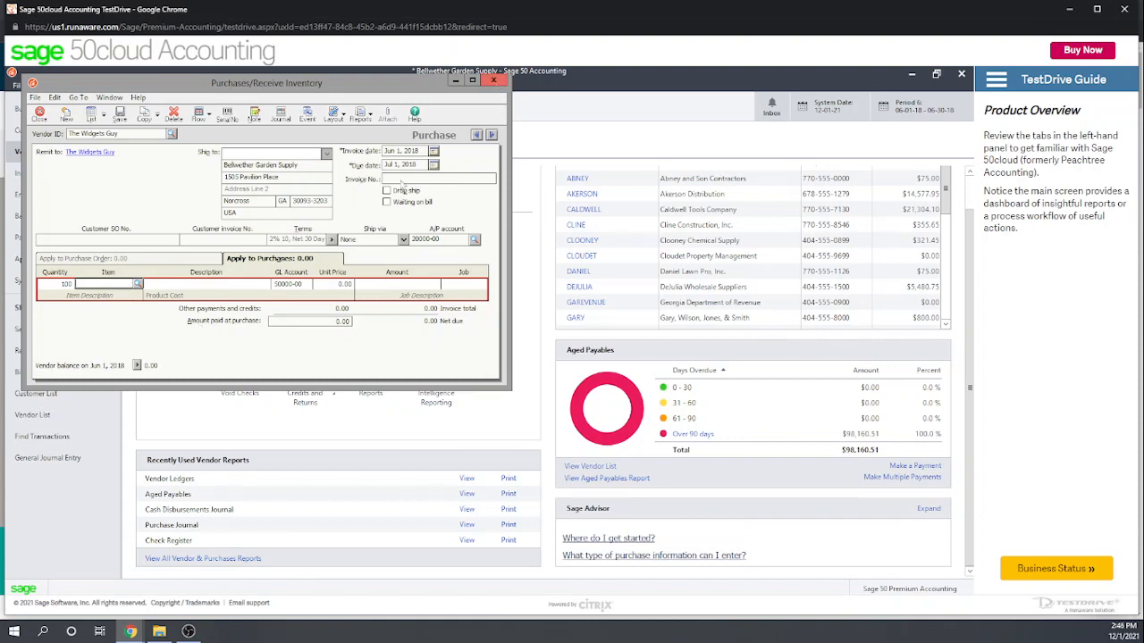
left_click(65, 260)
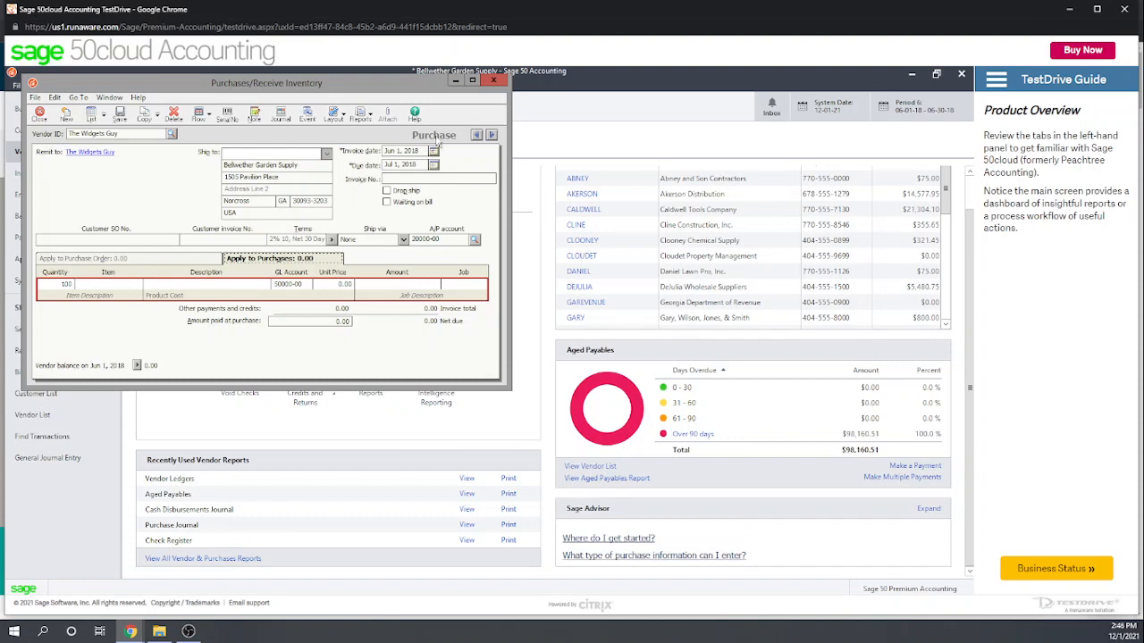
left_click(497, 81)
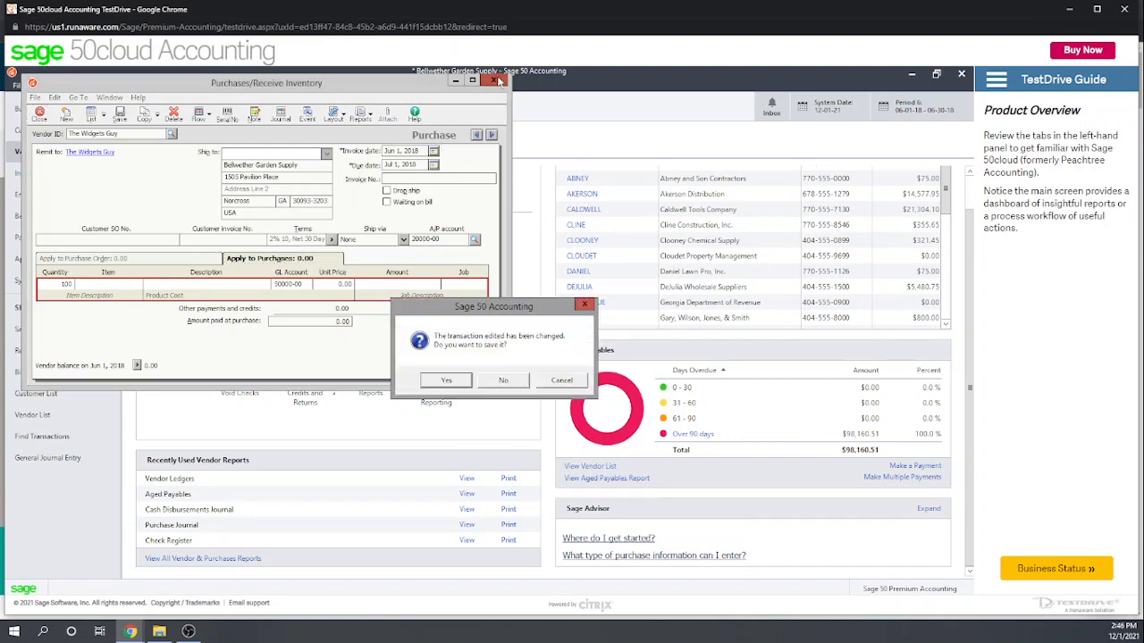
left_click(504, 381)
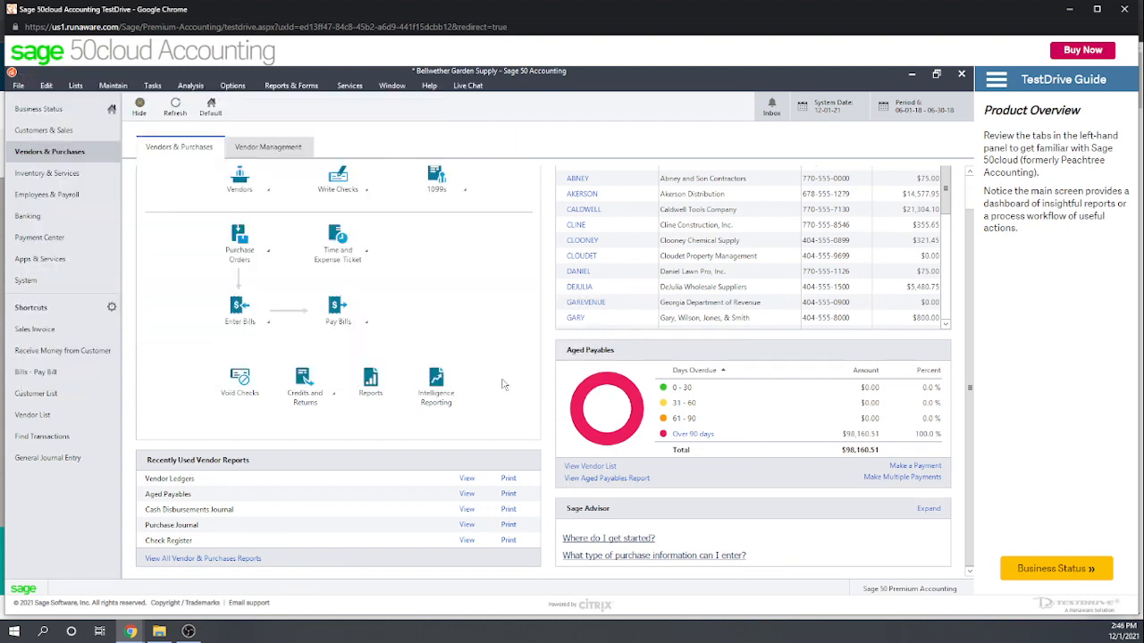
- Open The Widgets Guy's existing purchase order and create a purchase invoice from it to receive the inventory
left_click(268, 257)
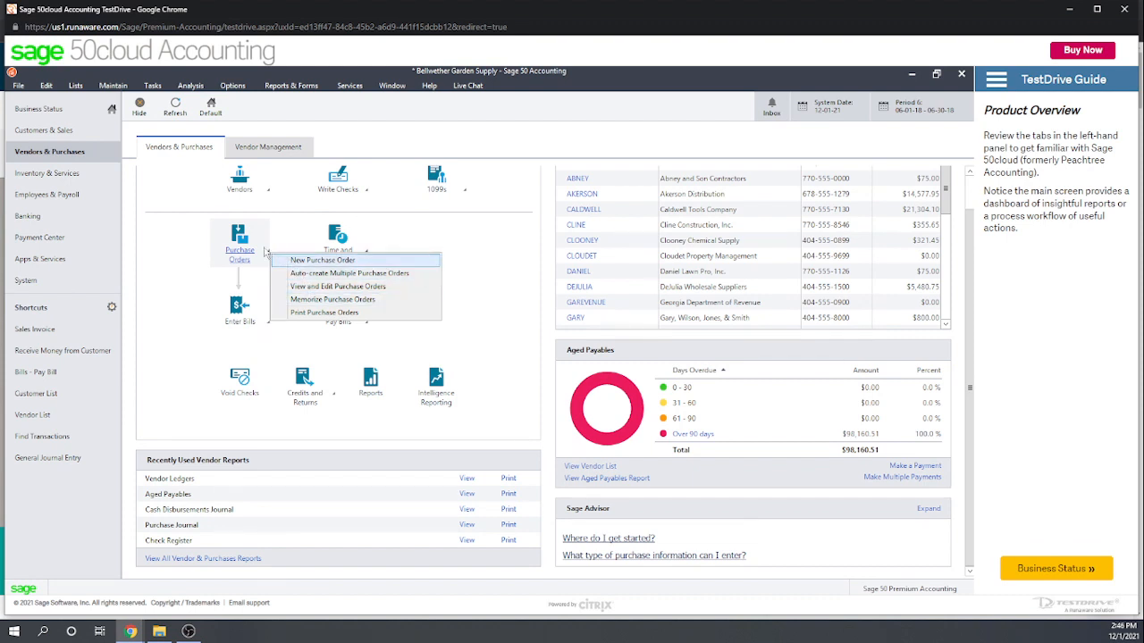
left_click(332, 286)
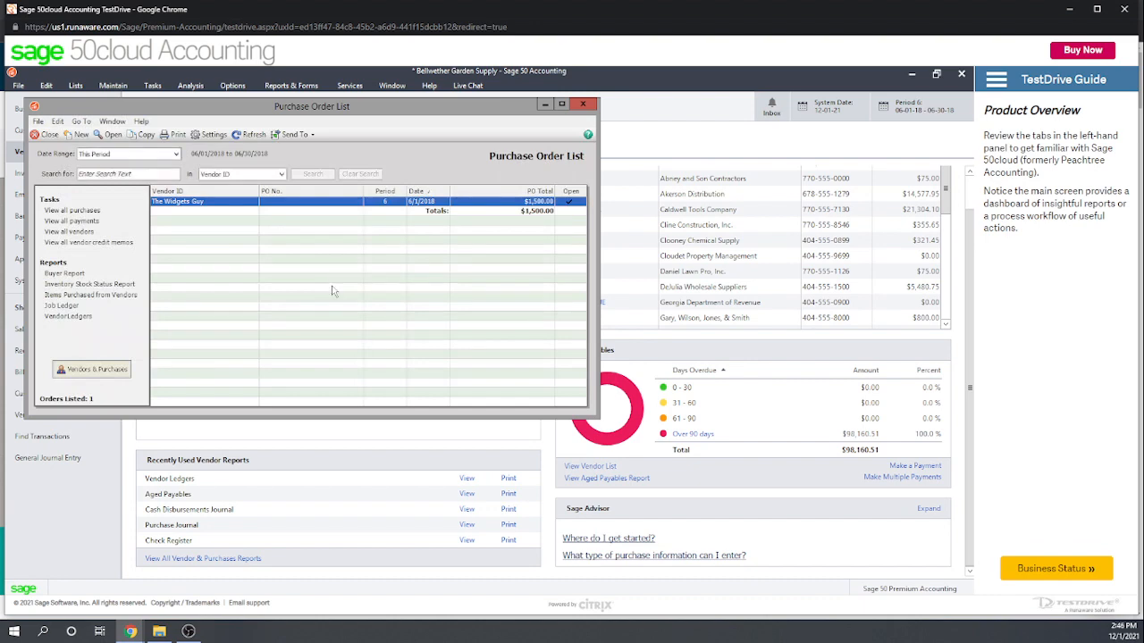
double_click(182, 204)
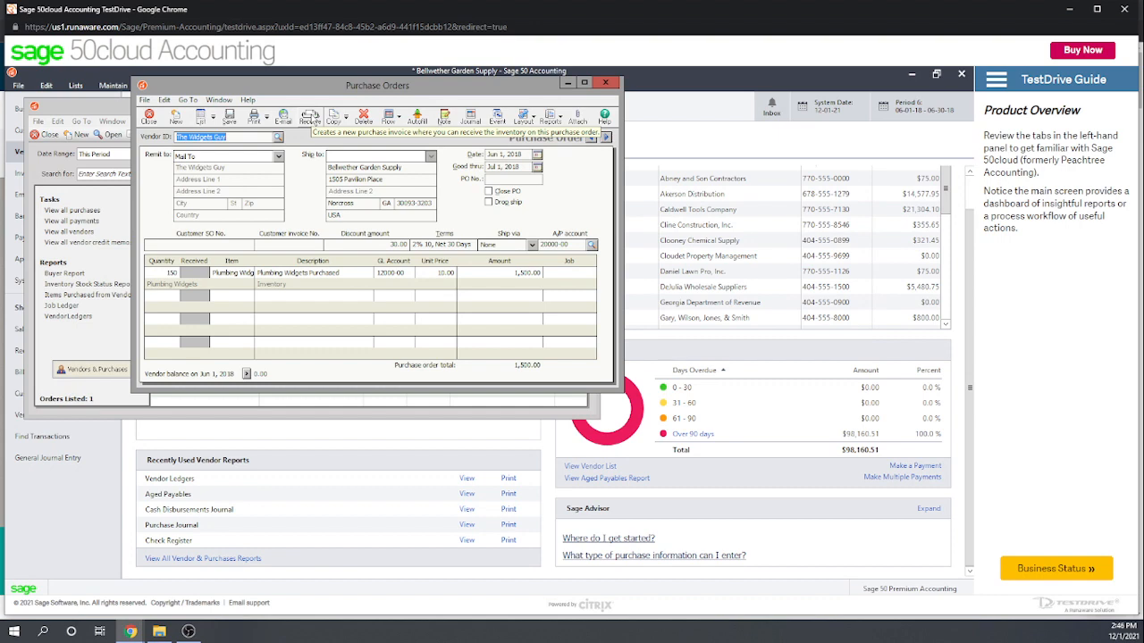
left_click(310, 117)
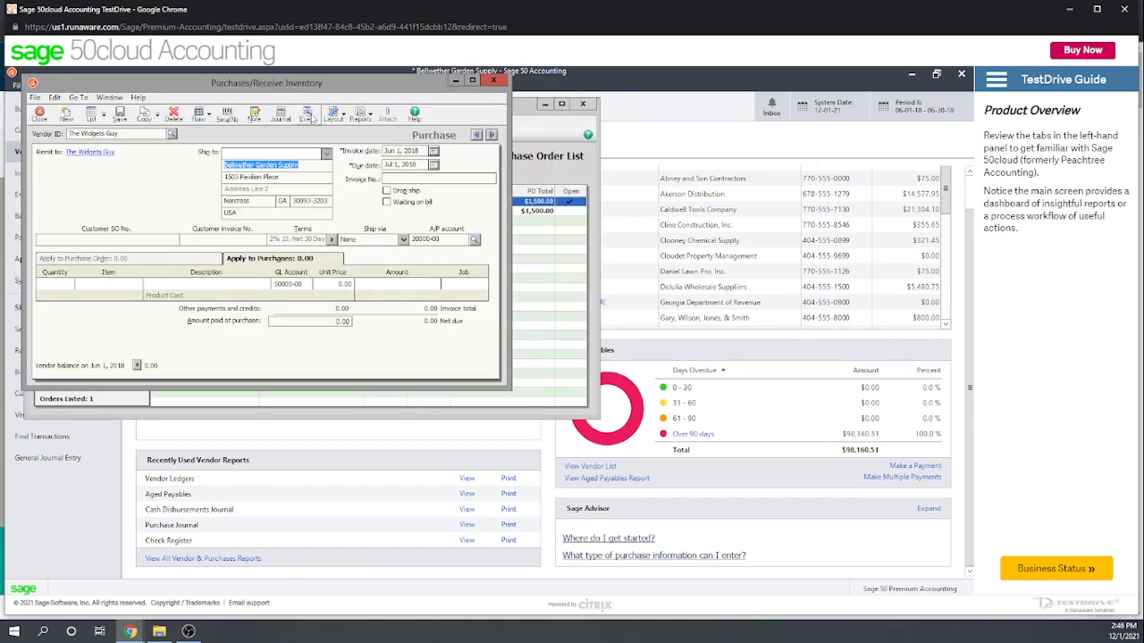
left_click(92, 259)
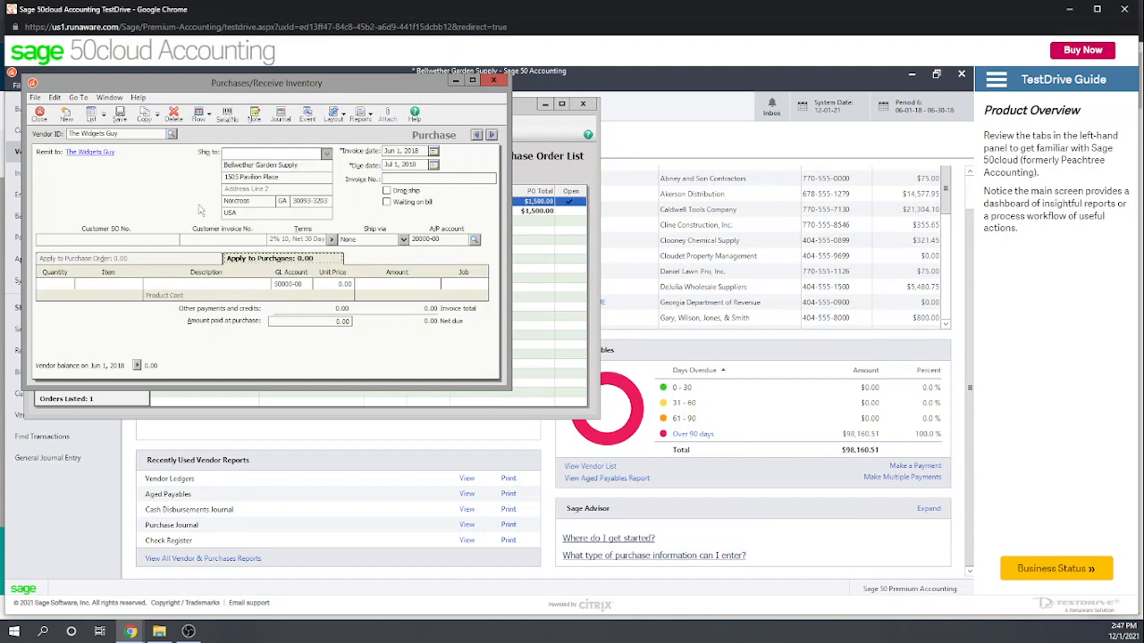
- Add a line for 100 Plumbing Widgets to The Widgets Guy's purchase invoice
left_click(61, 284)
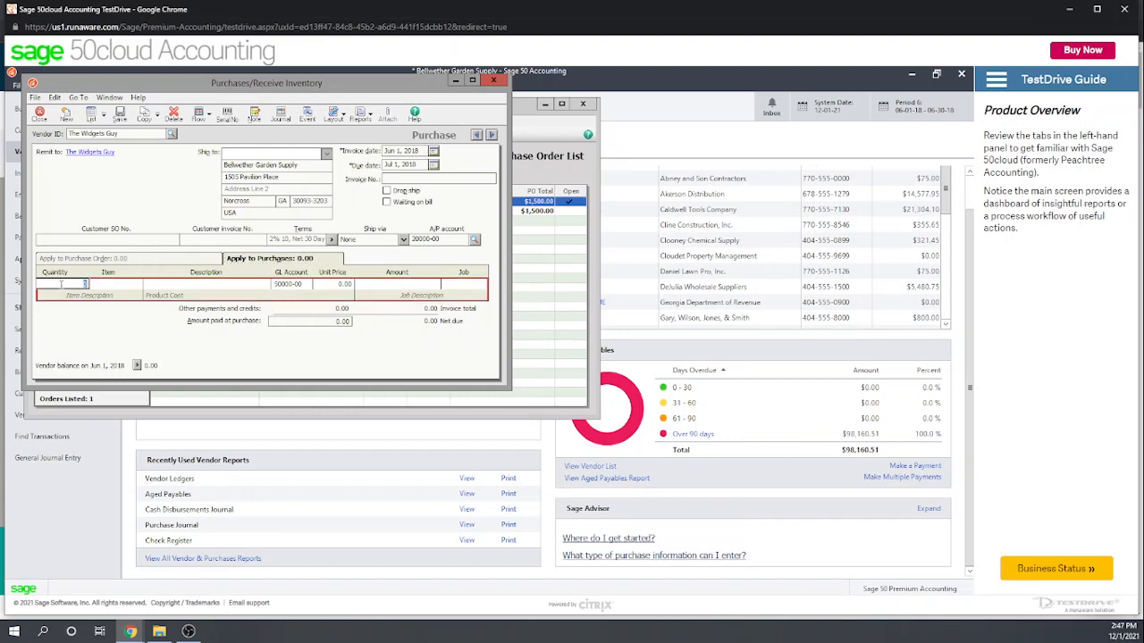
type("100")
key("Tab")
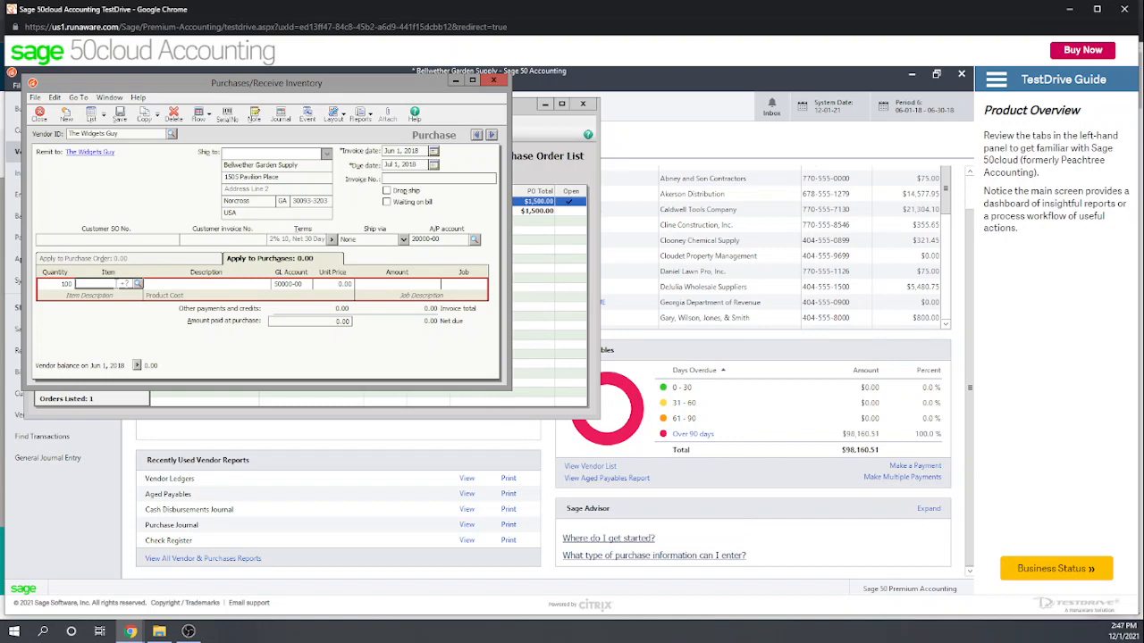
type("p")
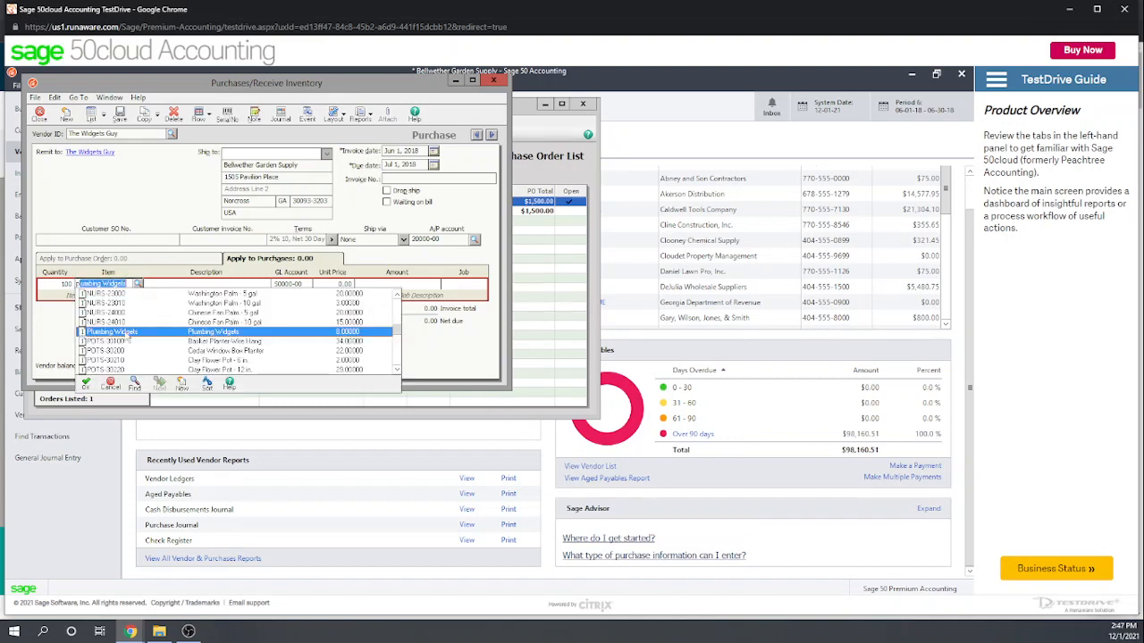
key("Tab")
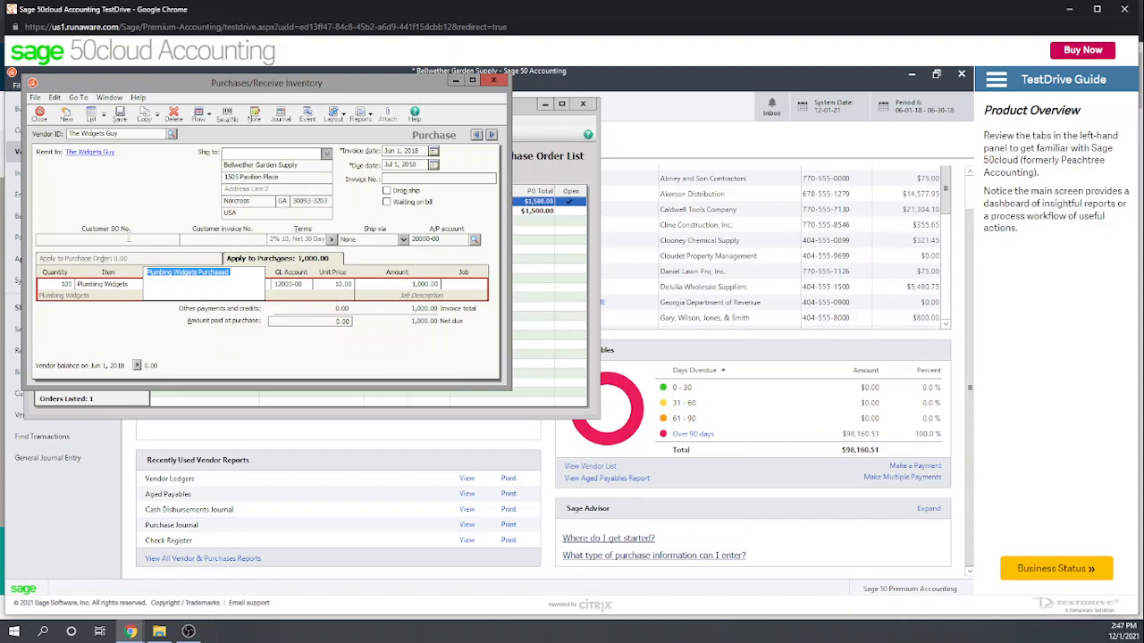
left_click(72, 261)
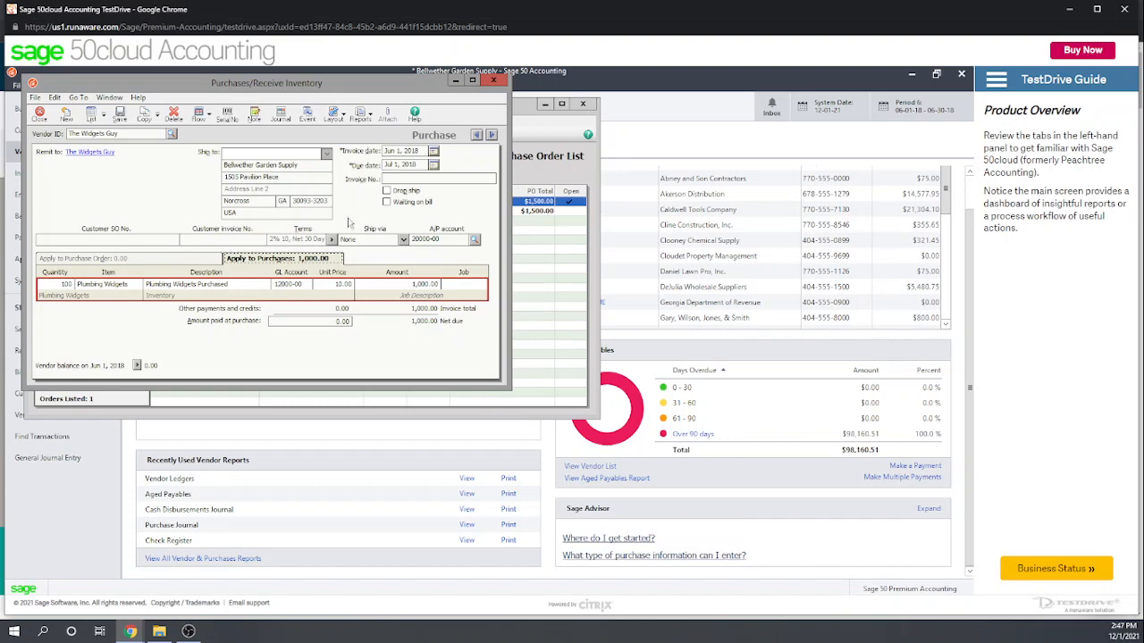
- Enter an invoice number for the purchase, then save and close the invoice
left_click(120, 116)
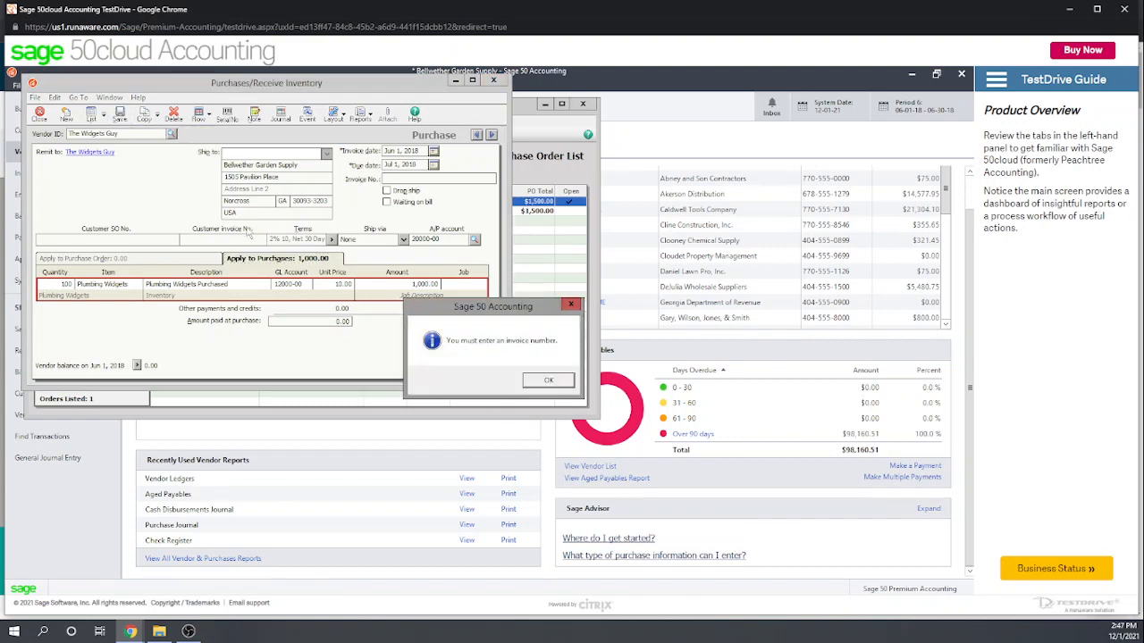
left_click(549, 381)
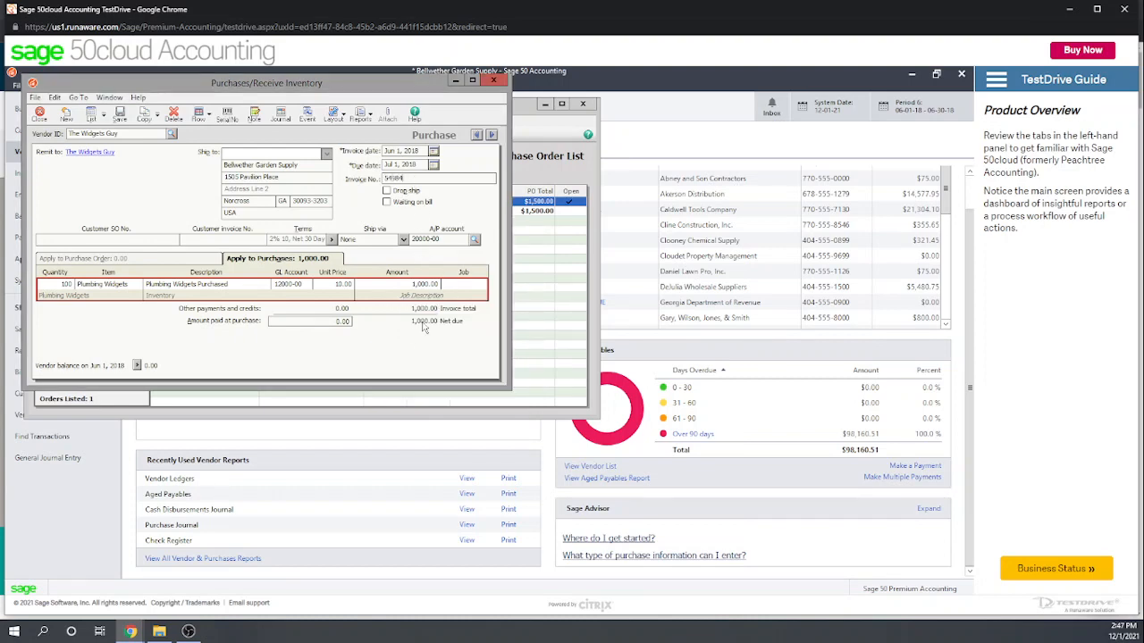
left_click(119, 114)
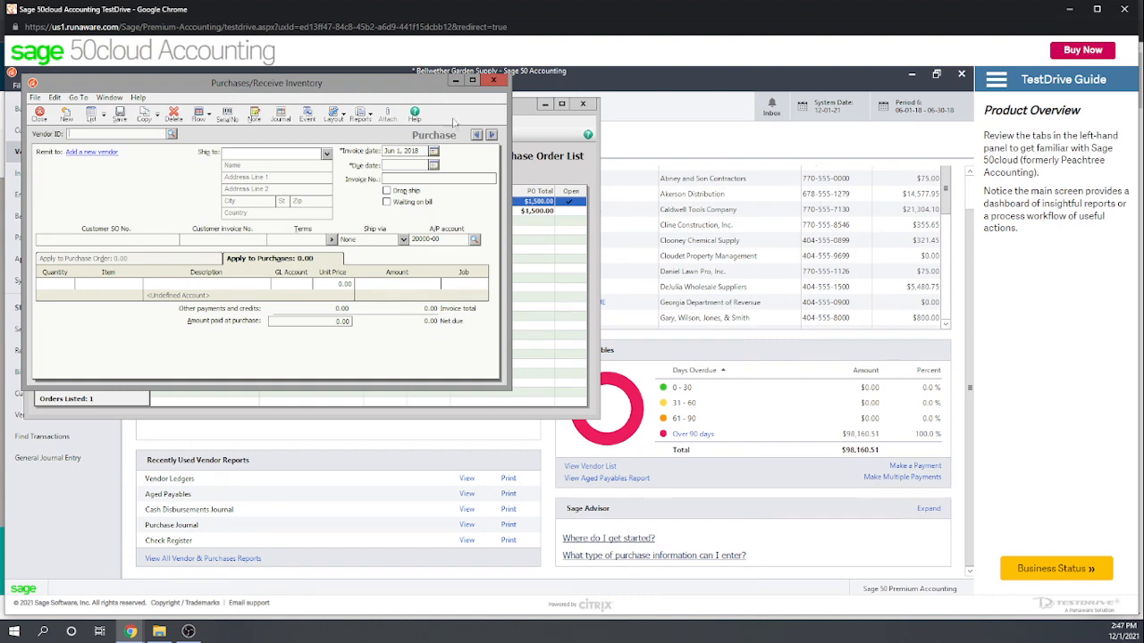
left_click(494, 81)
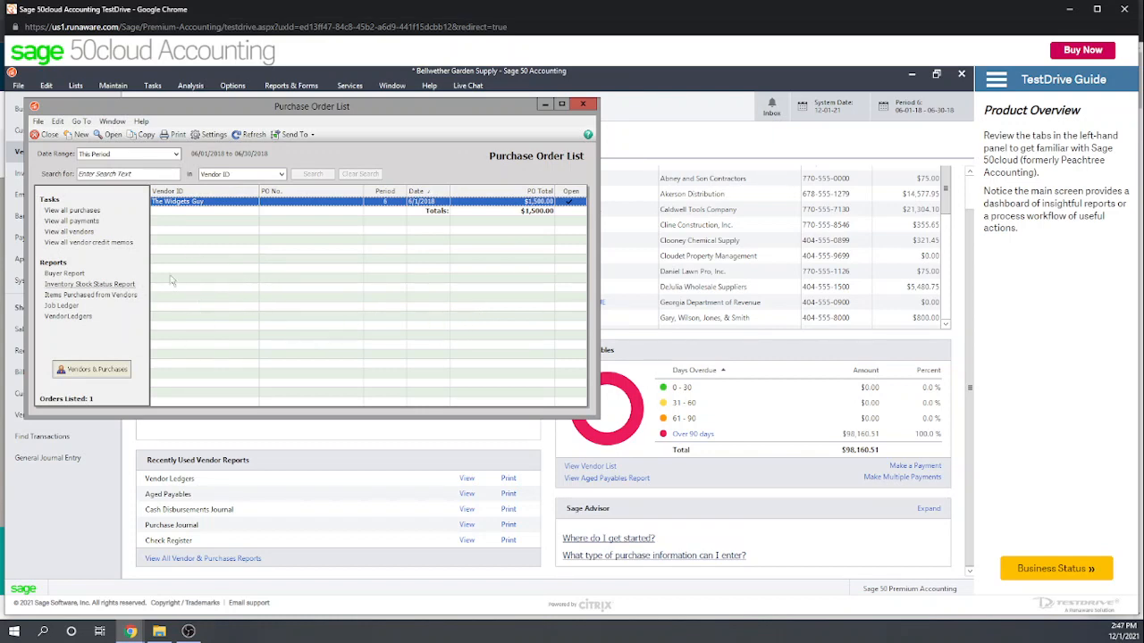
- Review The Widgets Guy's purchase order for received quantities, and close it along with the purchase order list
double_click(205, 202)
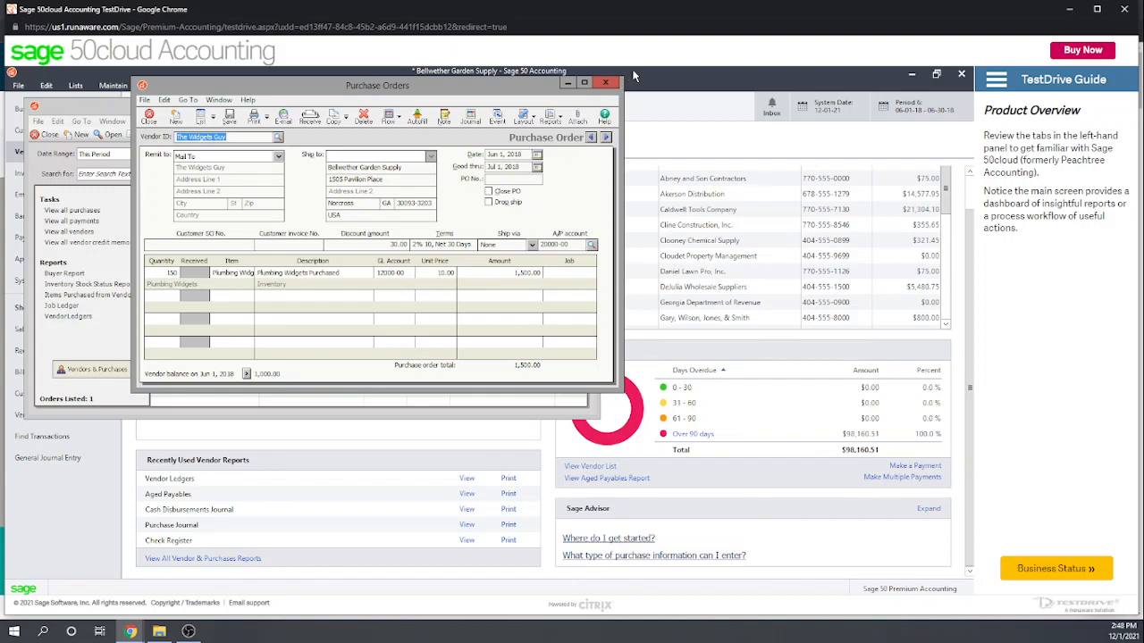
left_click(607, 83)
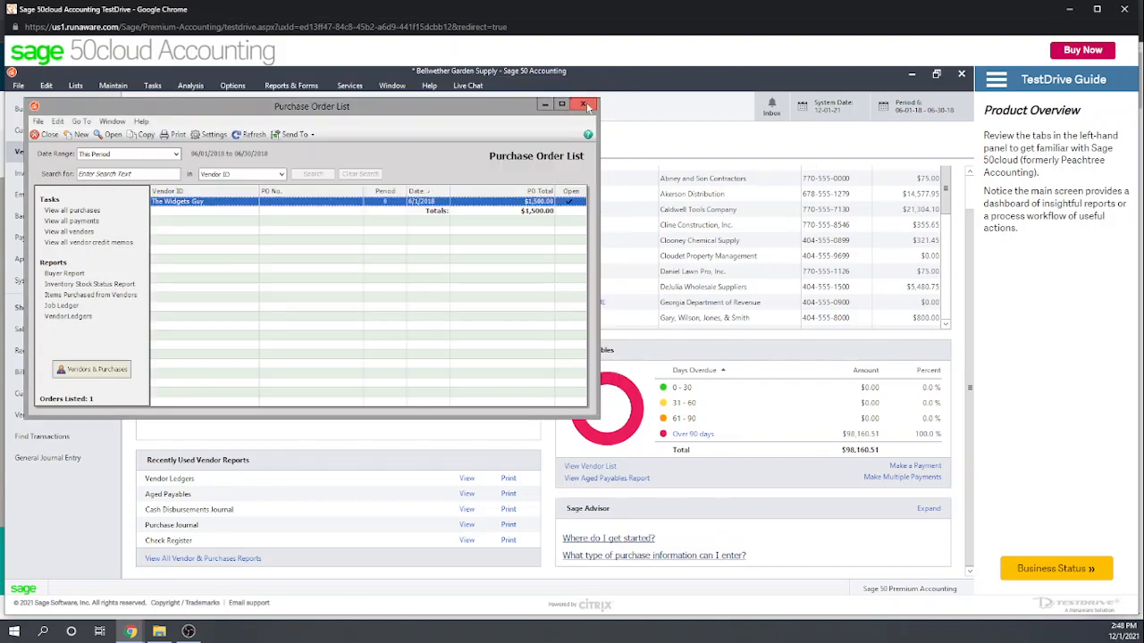
left_click(584, 106)
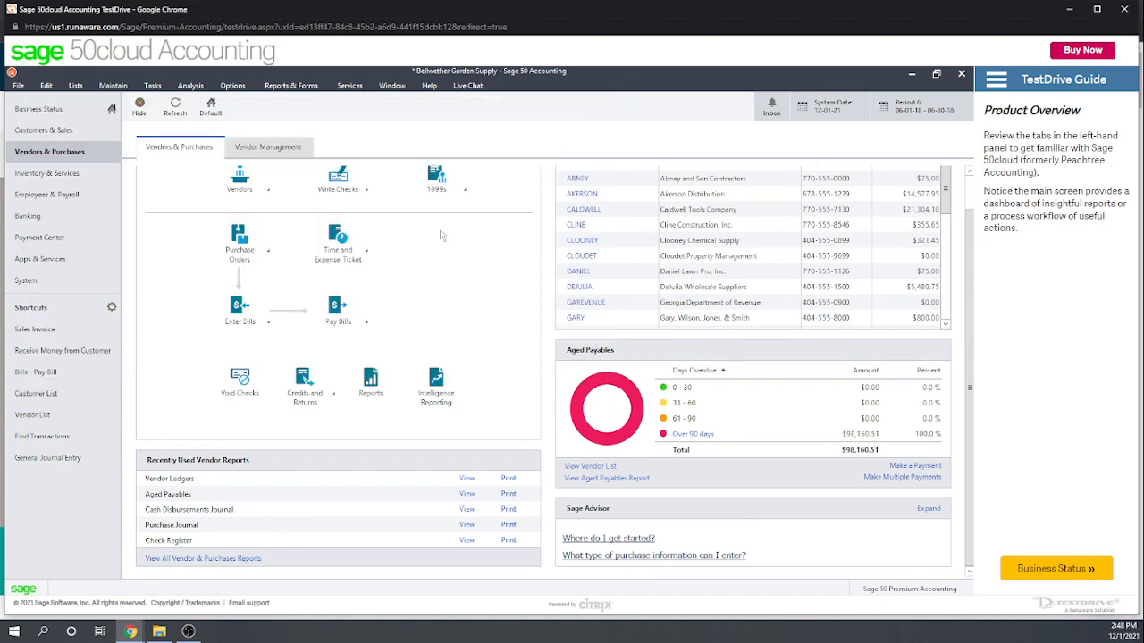
- Look through the Inventory & Services area and view the Physical Inventory List report, closing it when finished
left_click(47, 173)
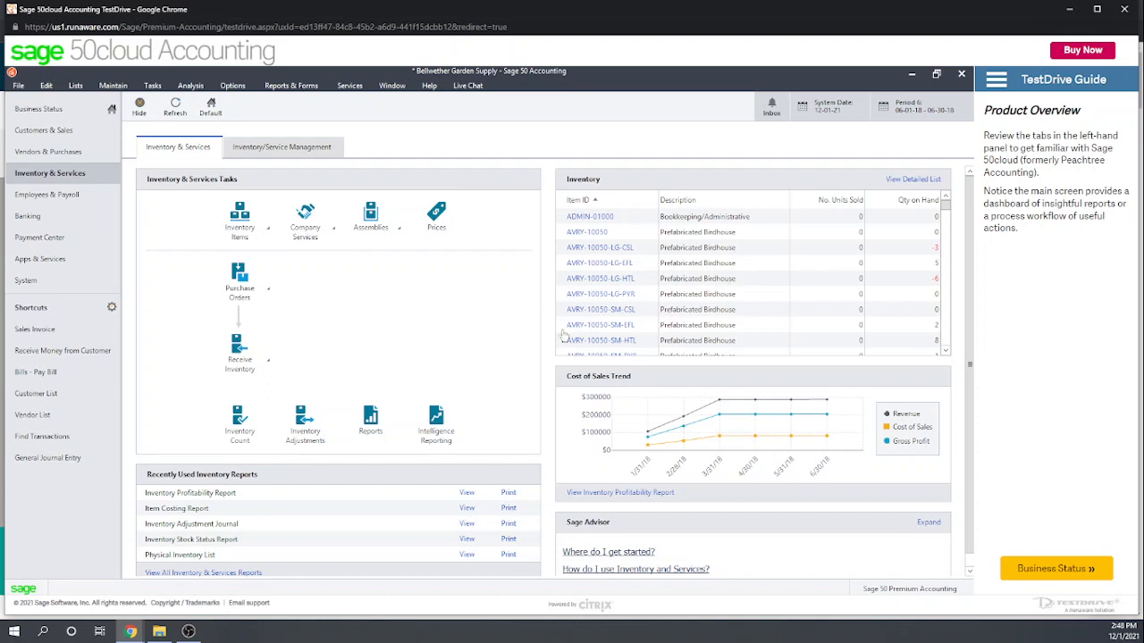
left_click(290, 159)
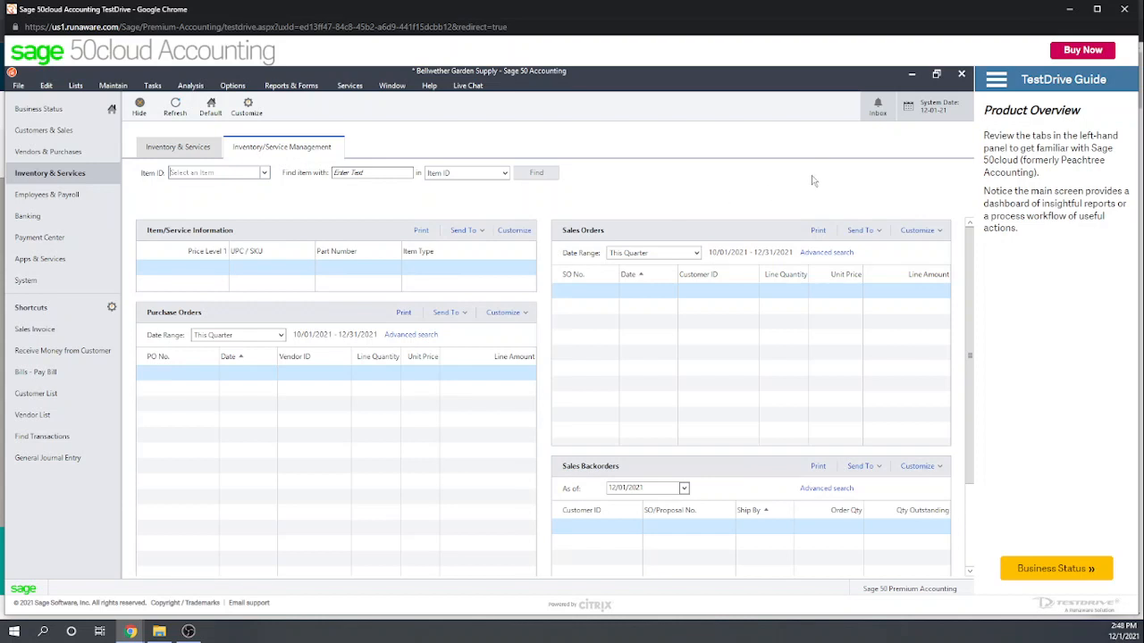
left_click(186, 153)
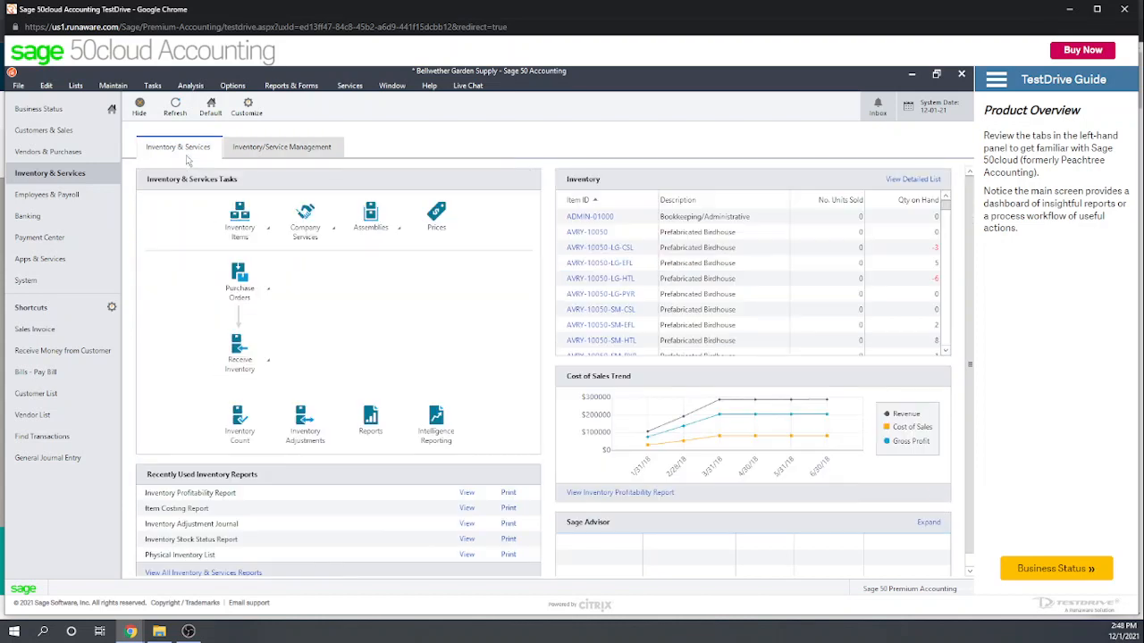
scroll(390, 333, "down", 1)
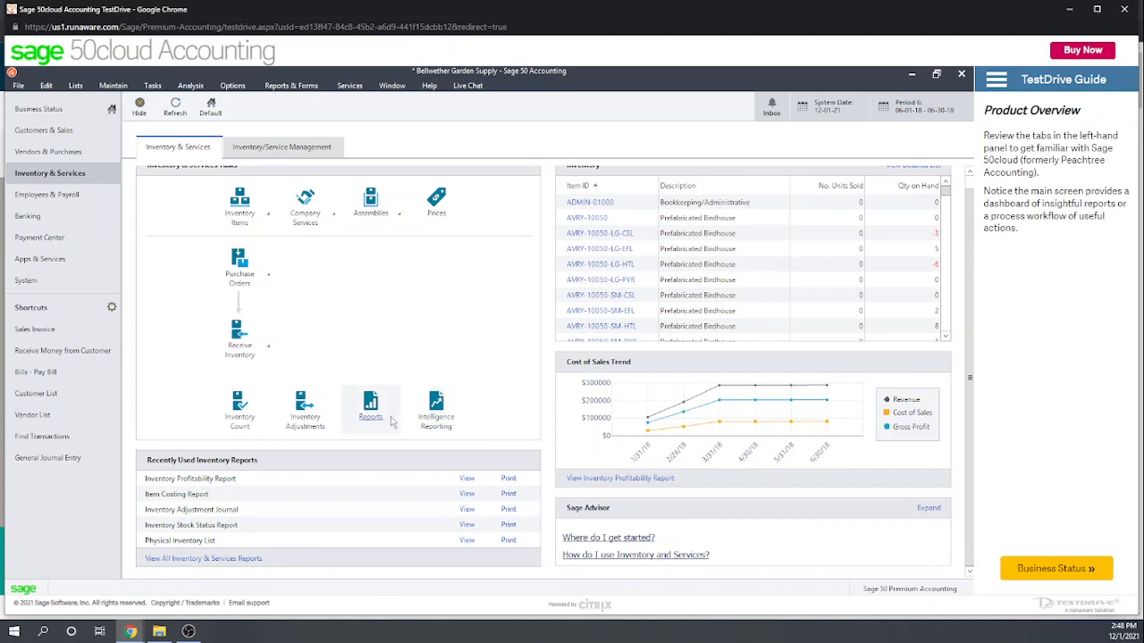
left_click(239, 410)
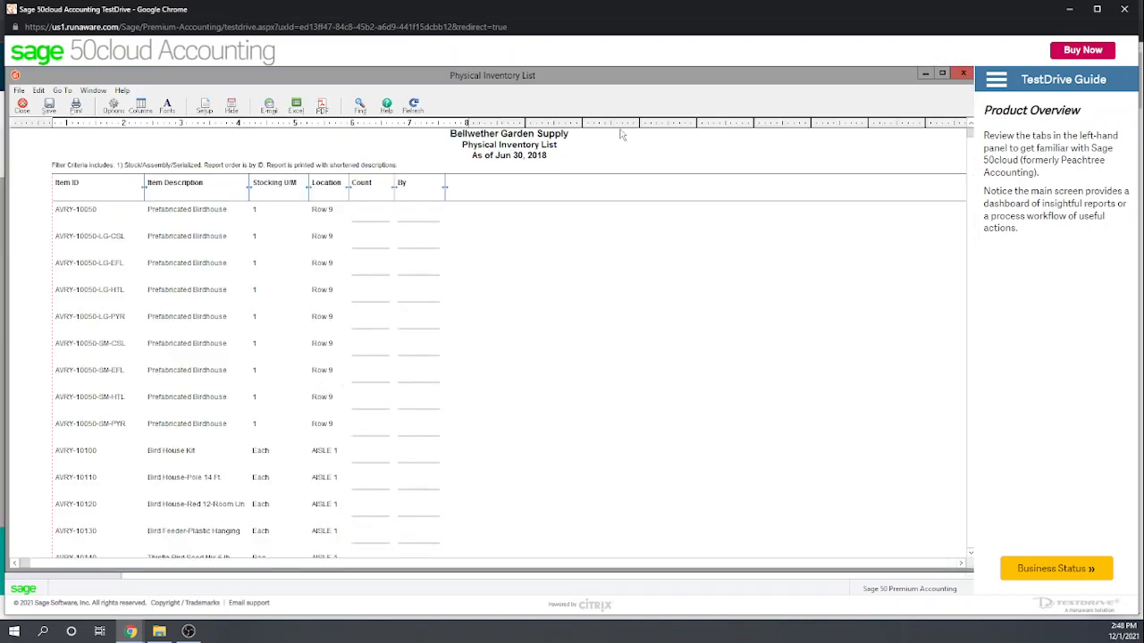
left_click(959, 75)
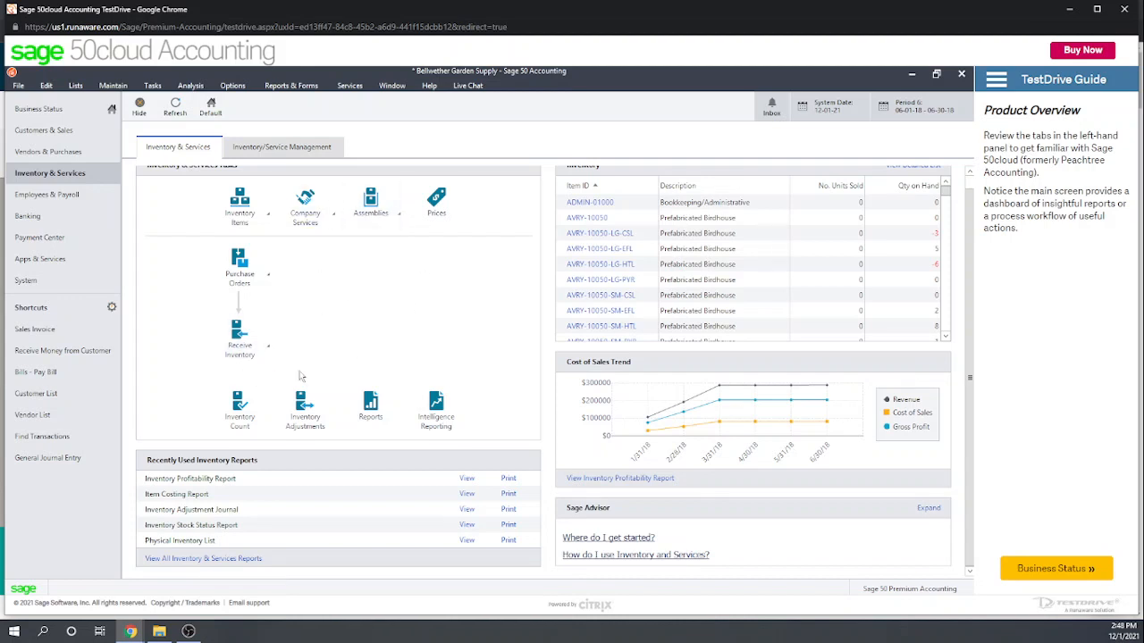
- Open the list of inventory items and search it by Item ID for "plumbing widgets"
left_click(268, 217)
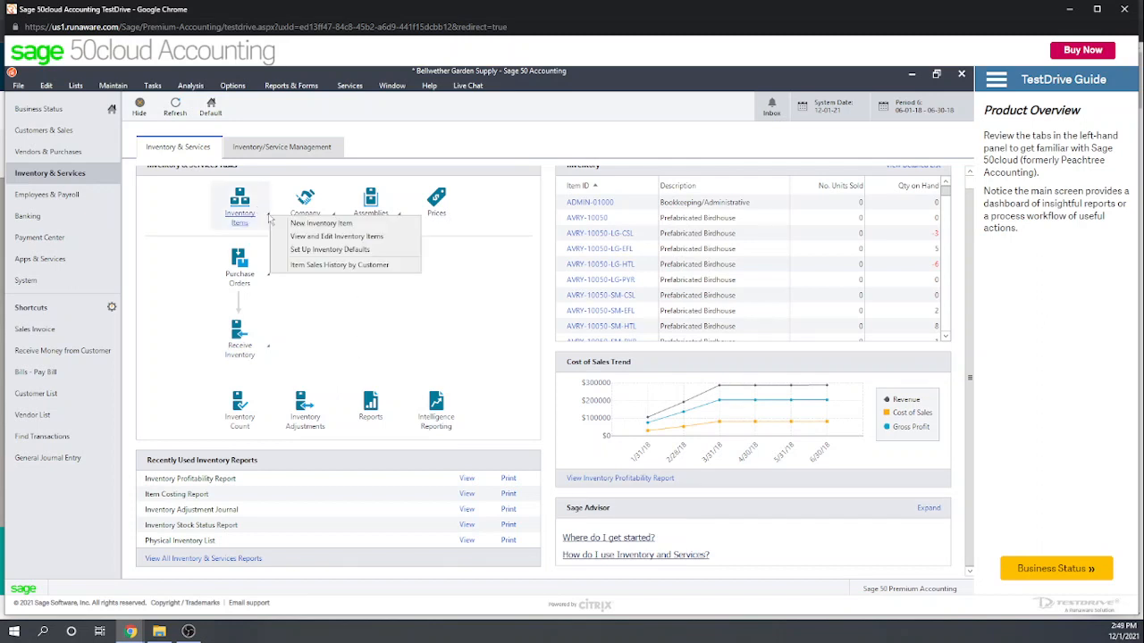
left_click(317, 238)
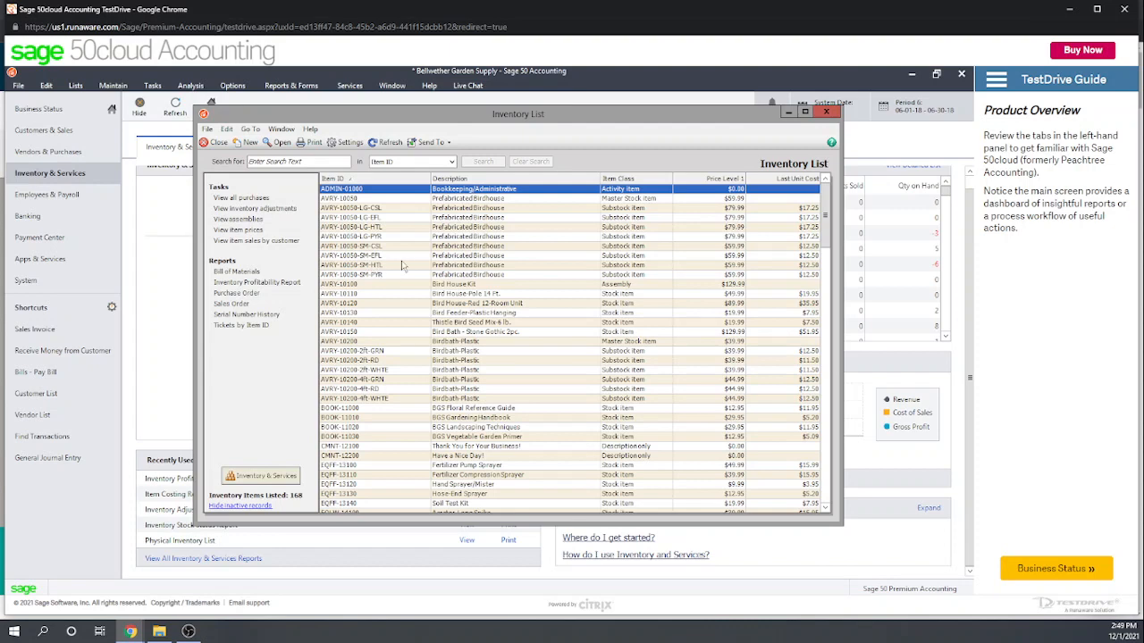
left_click(327, 163)
type("plumbing widgets")
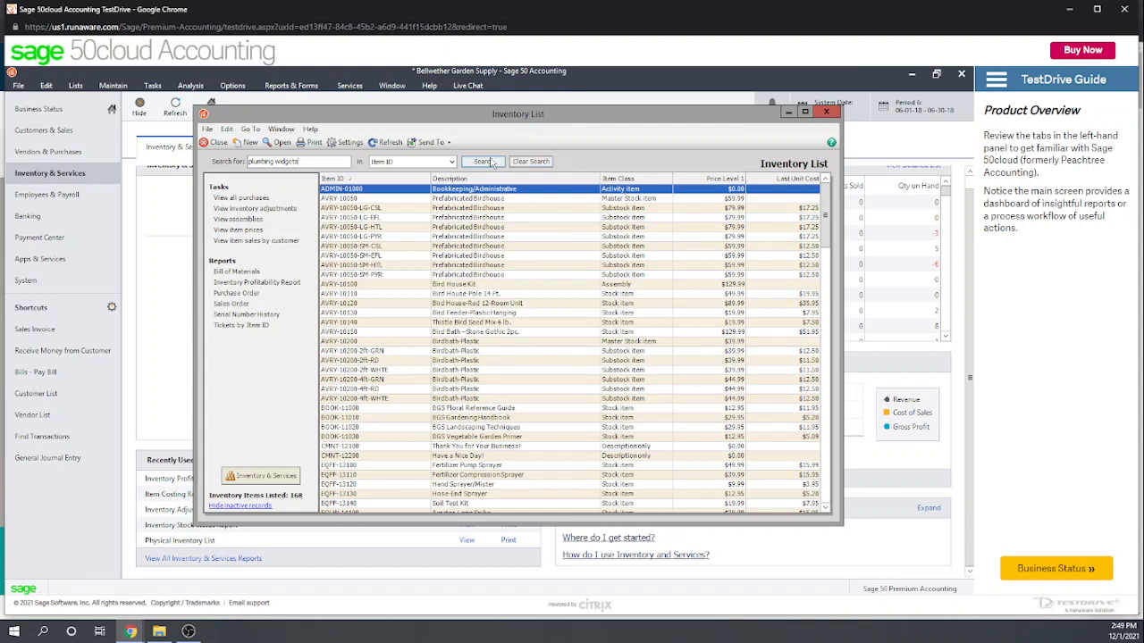
left_click(490, 163)
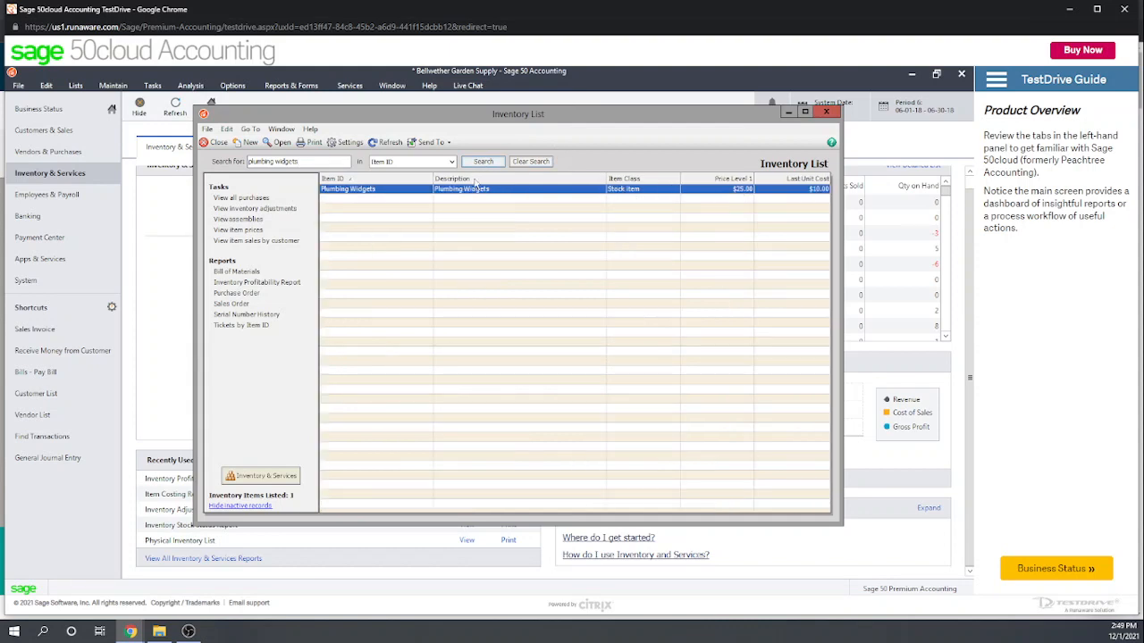
- Check the quantities on the Plumbing Widgets item record, and close the record and the inventory list
double_click(358, 191)
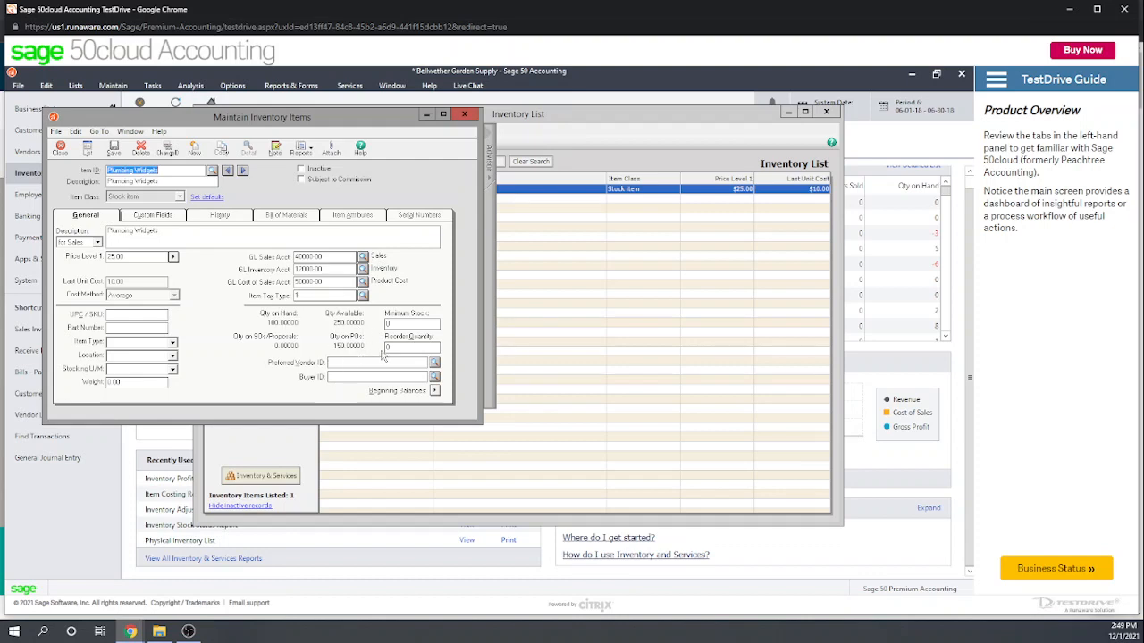
left_click(465, 117)
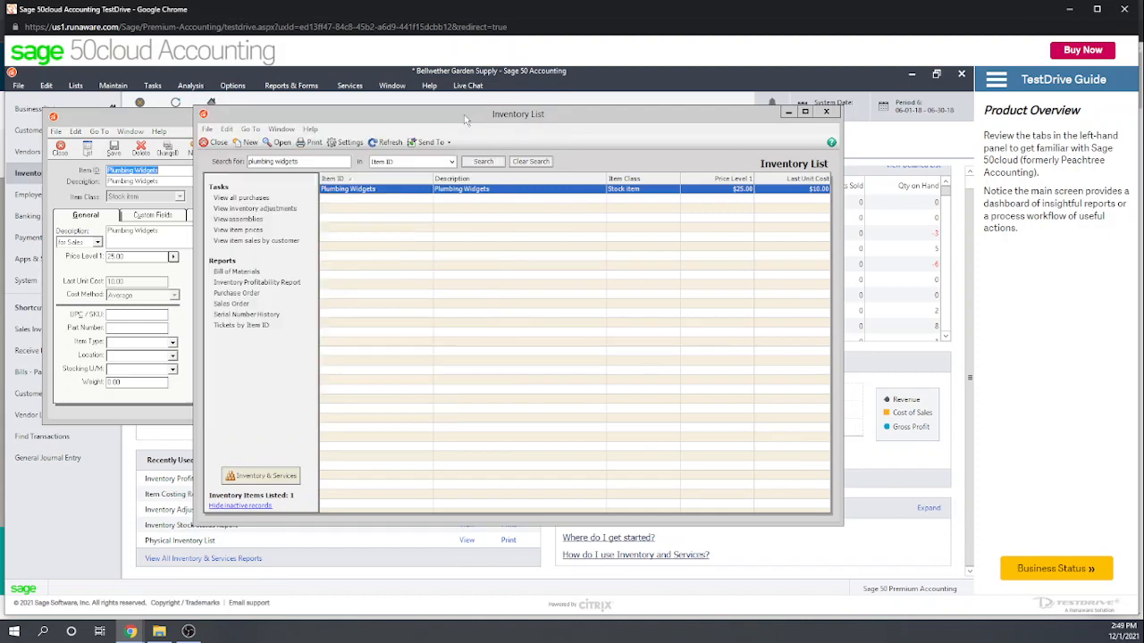
left_click(828, 114)
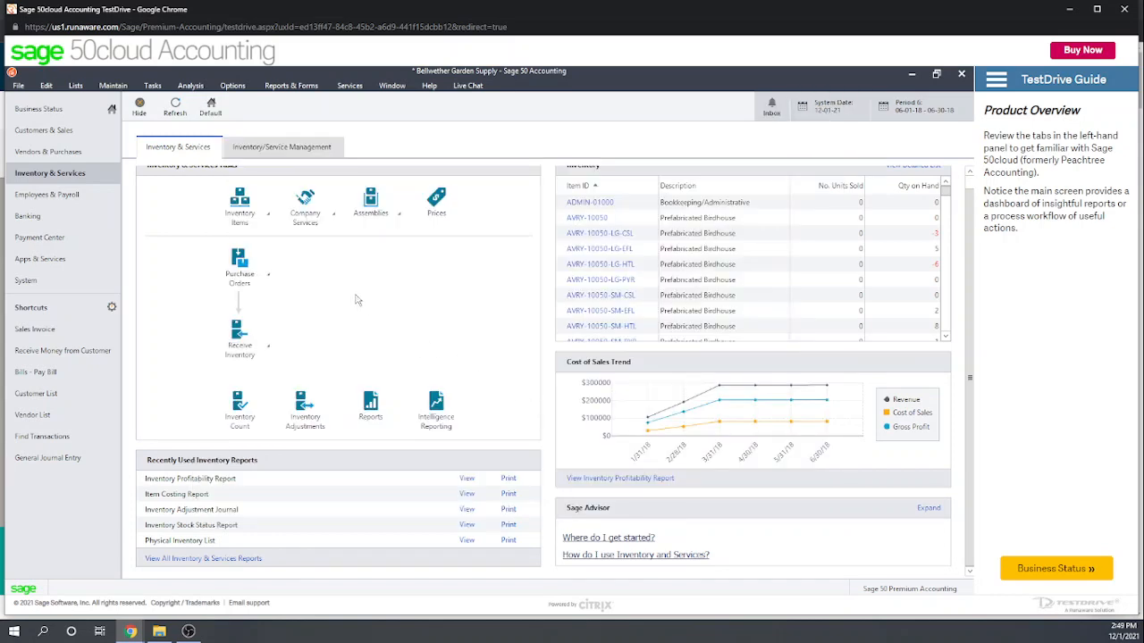
- Open Receive Inventory, discard the unsaved Widgets Guy invoice, and browse back through the previously entered purchases
left_click(270, 349)
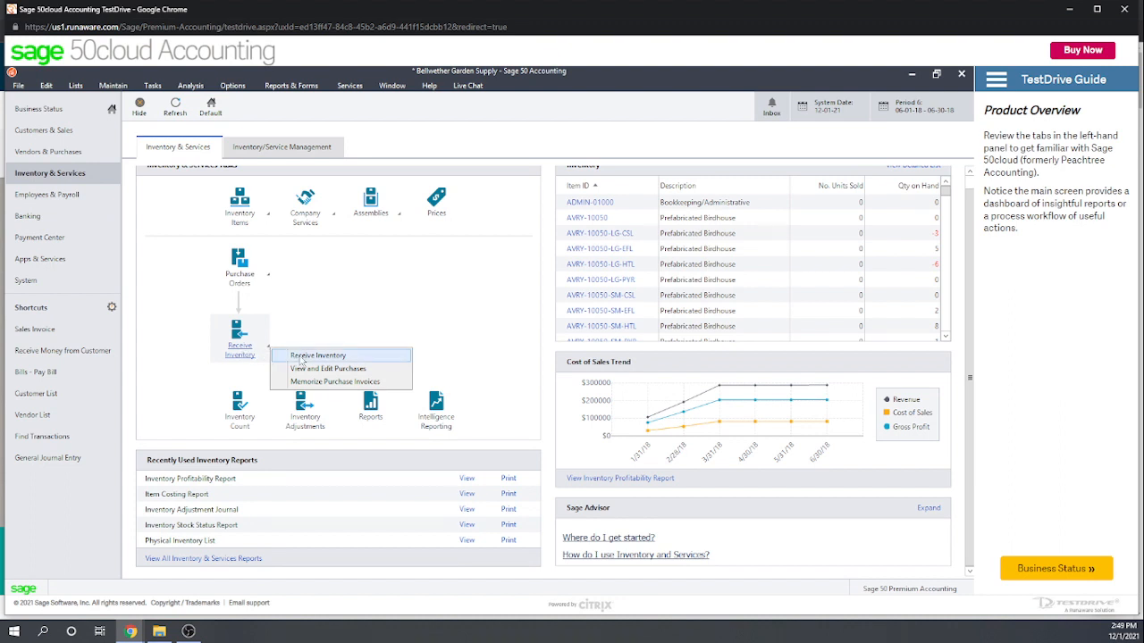
left_click(303, 356)
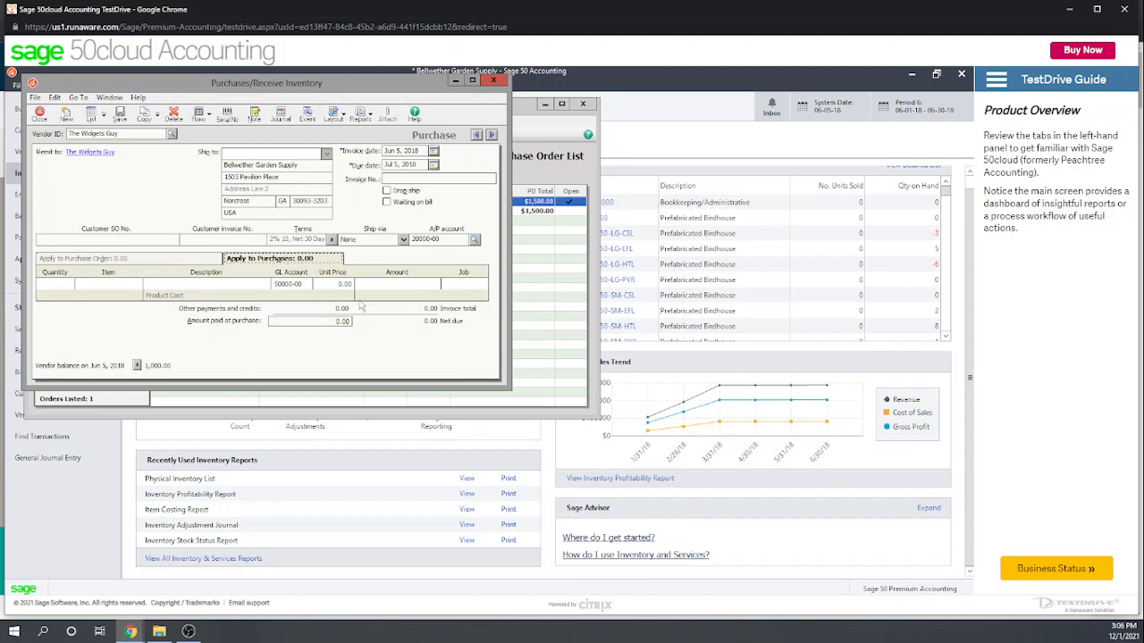
left_click(478, 137)
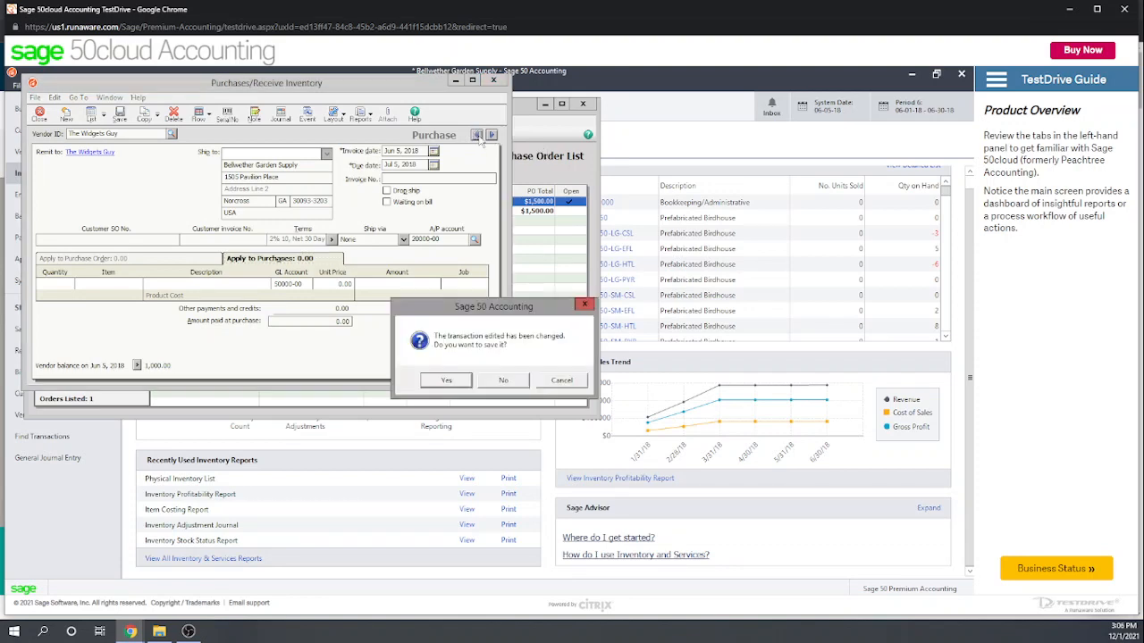
left_click(504, 381)
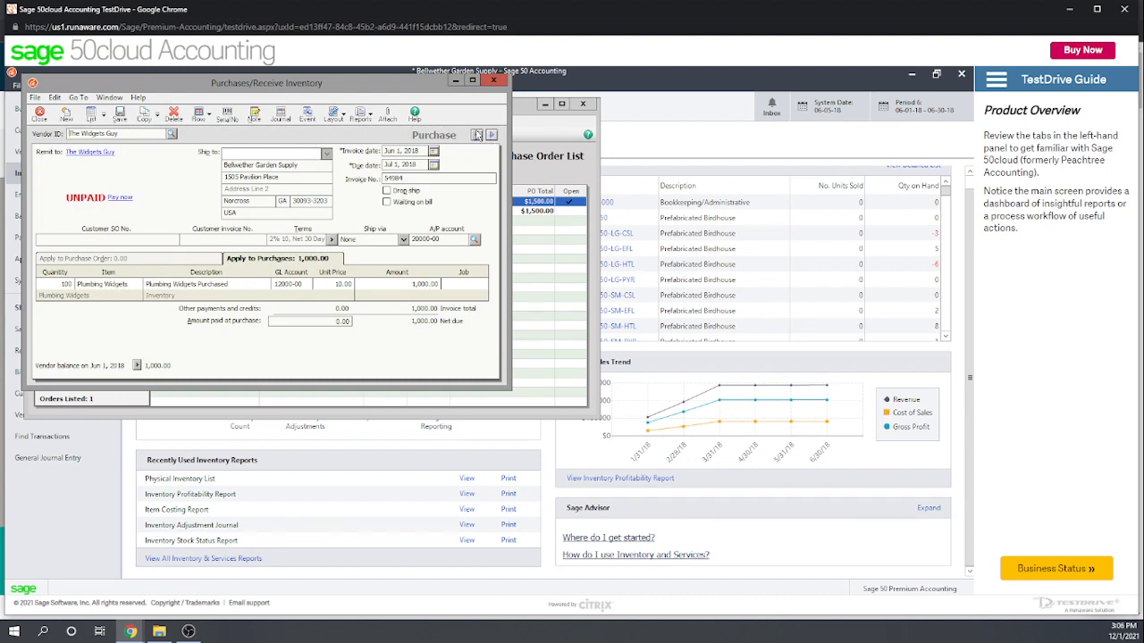
left_click(476, 135)
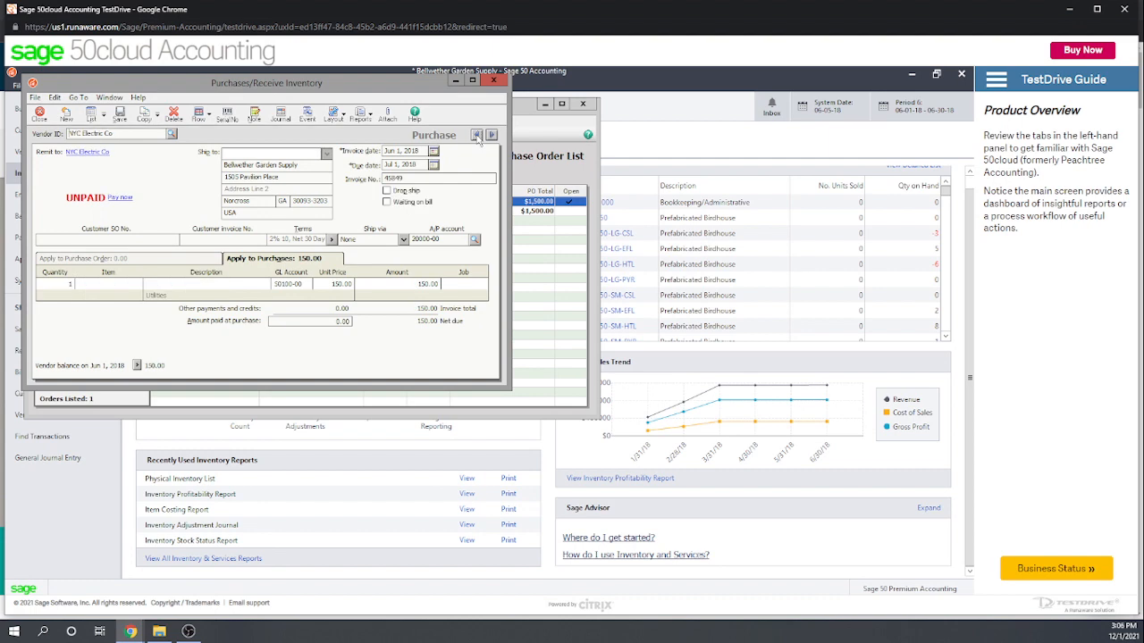
left_click(476, 134)
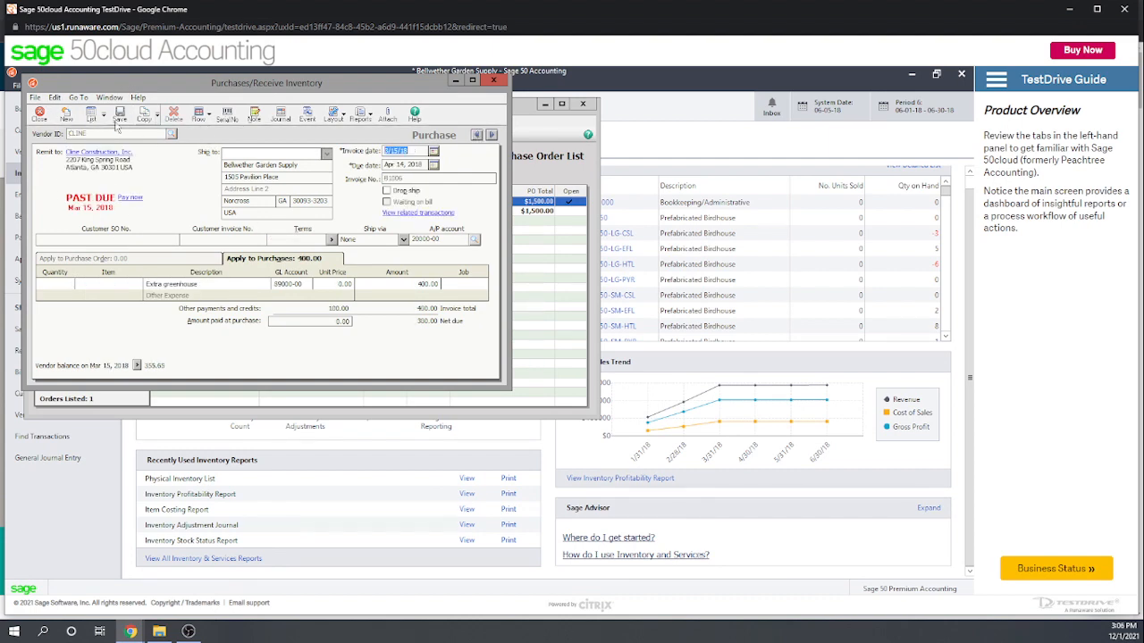
- Check whether the Cline Construction and DeJulia Wholesale Suppliers purchases are applied to purchase orders, and close the purchase window
left_click(123, 260)
left_click(478, 135)
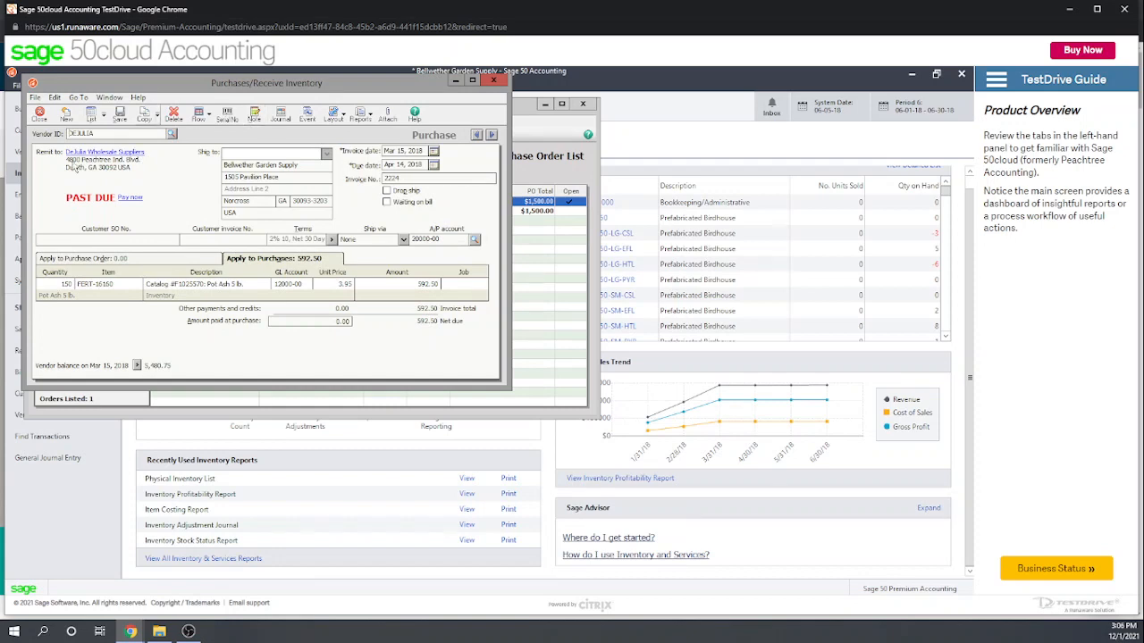
left_click(129, 259)
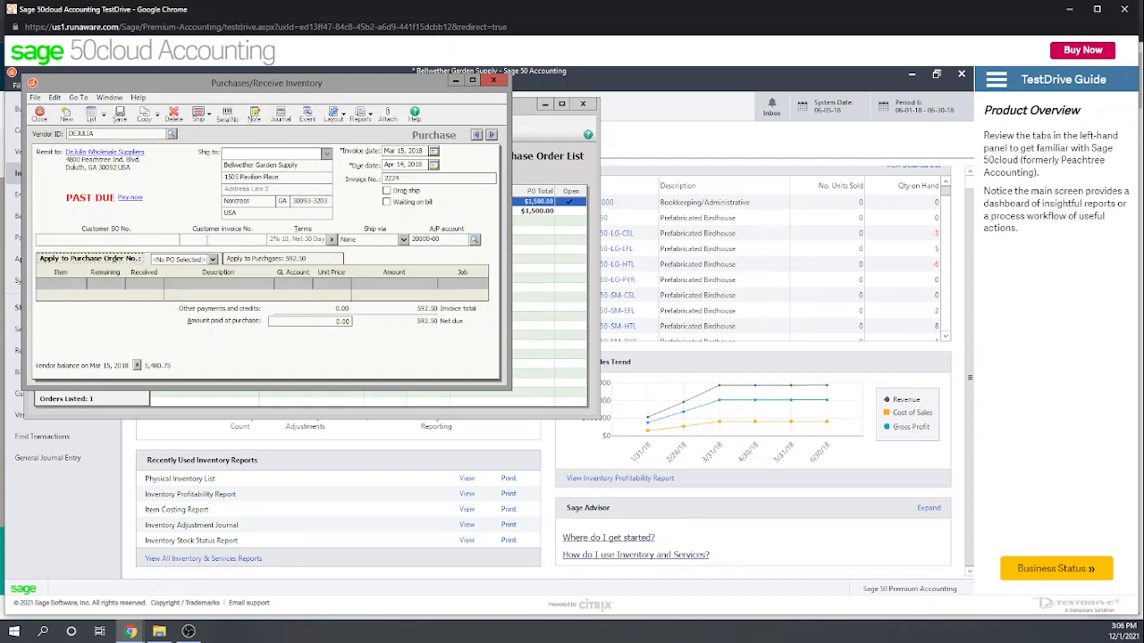
left_click(215, 239)
left_click(273, 260)
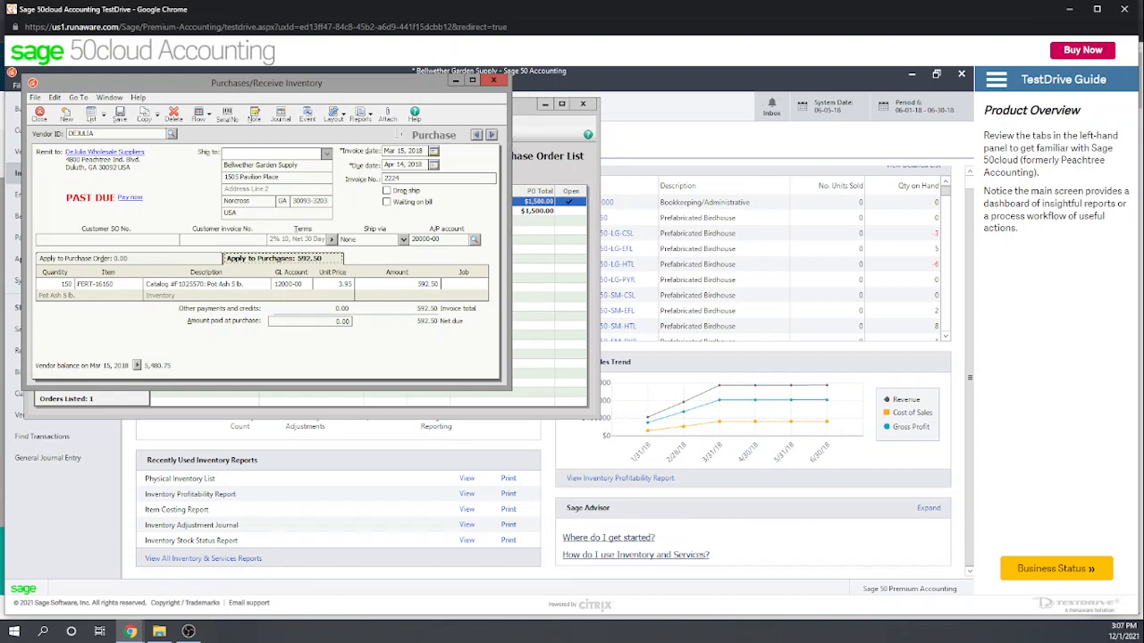
left_click(496, 83)
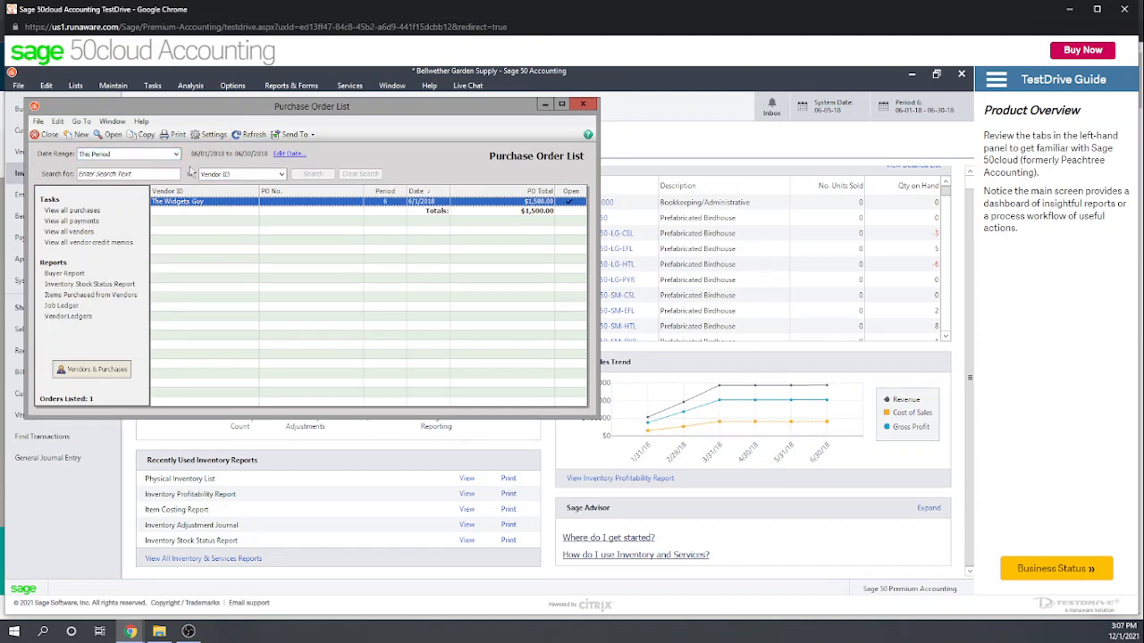
- Open The Widgets Guy purchase order, mark it as Close PO, save it, and close the order and the purchase order list
right_click(174, 203)
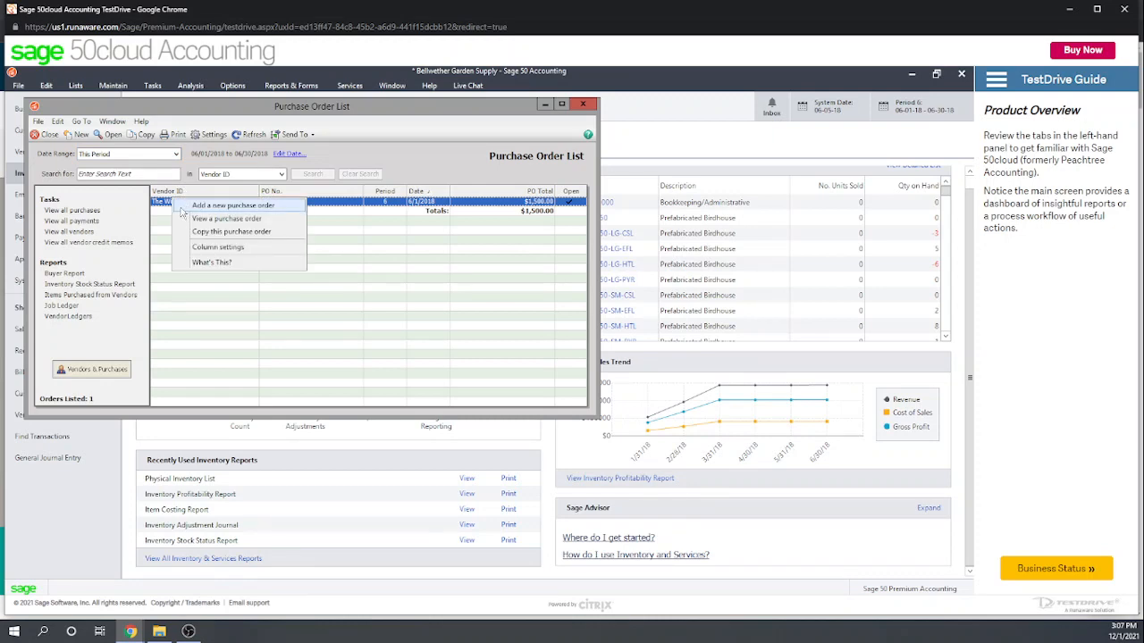
left_click(362, 319)
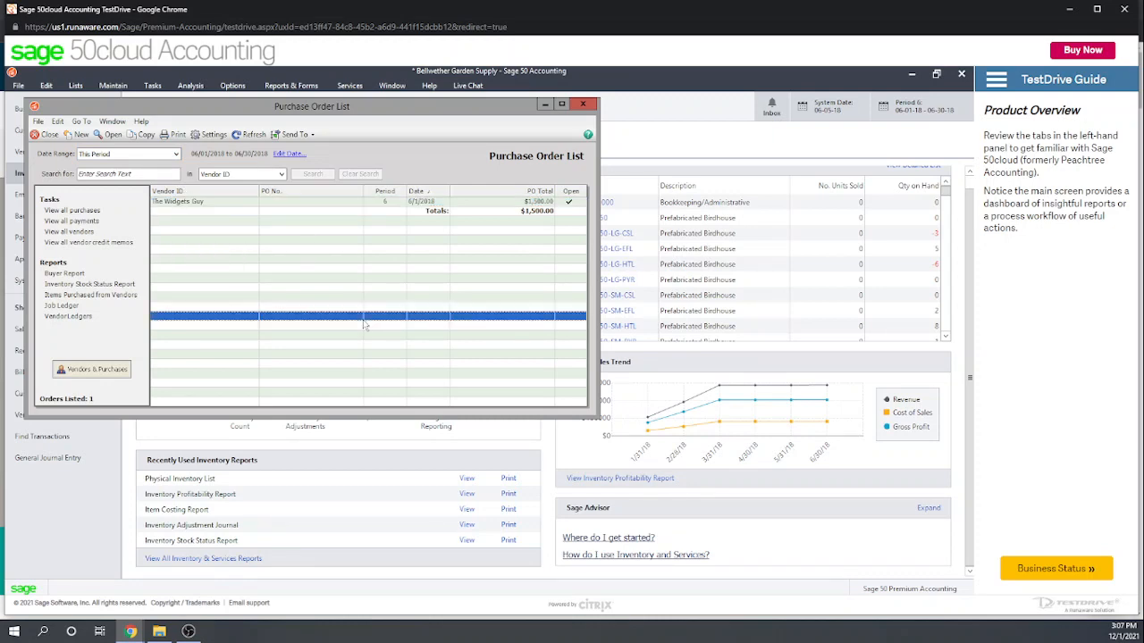
left_click(198, 203)
double_click(198, 203)
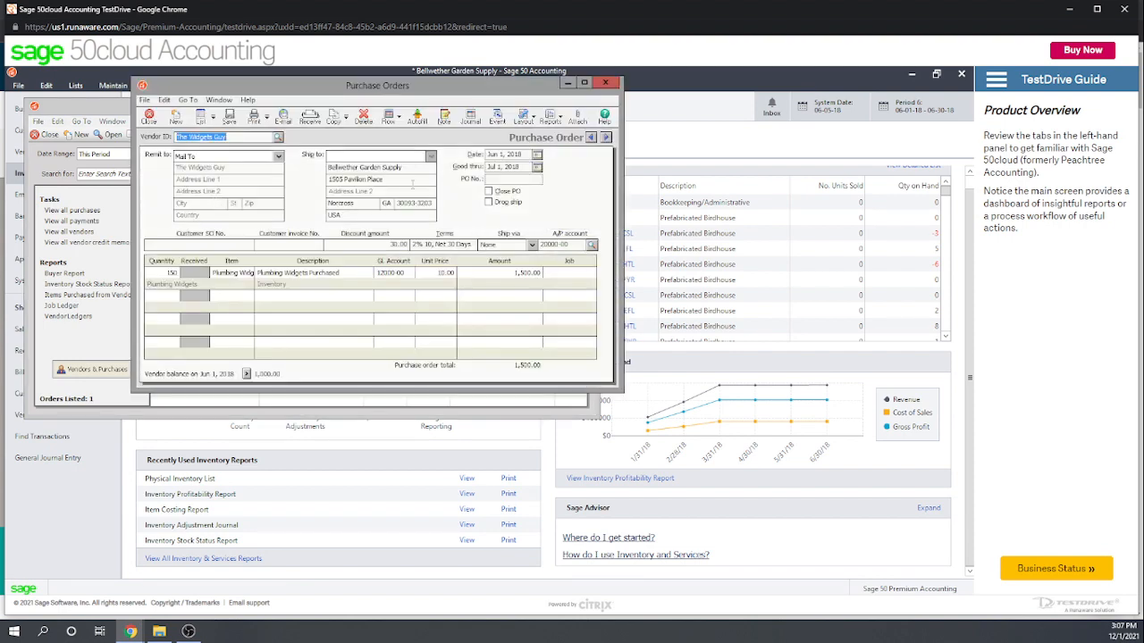
left_click(489, 191)
left_click(230, 117)
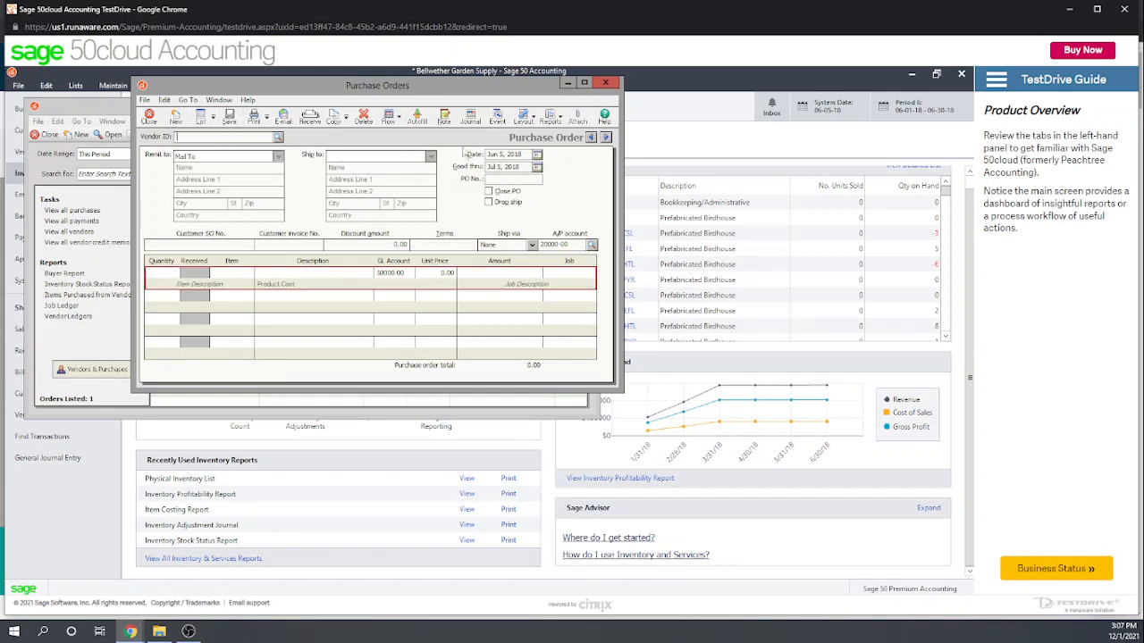
left_click(605, 82)
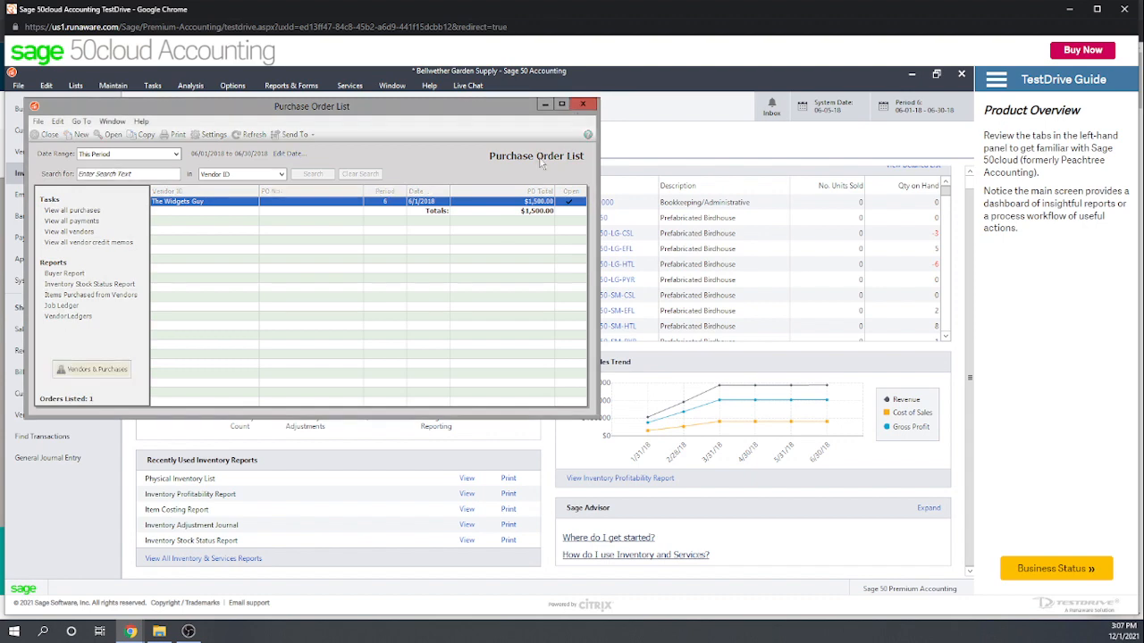
left_click(582, 104)
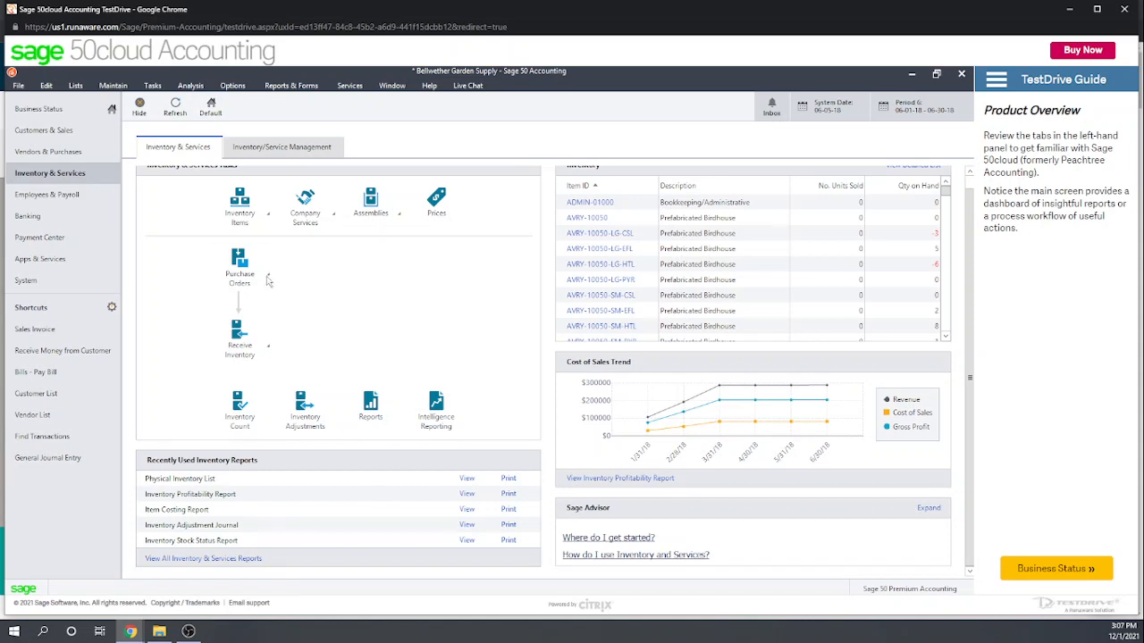
- Open the list of entered purchases and open The Widgets Guy purchase invoice for editing
left_click(269, 349)
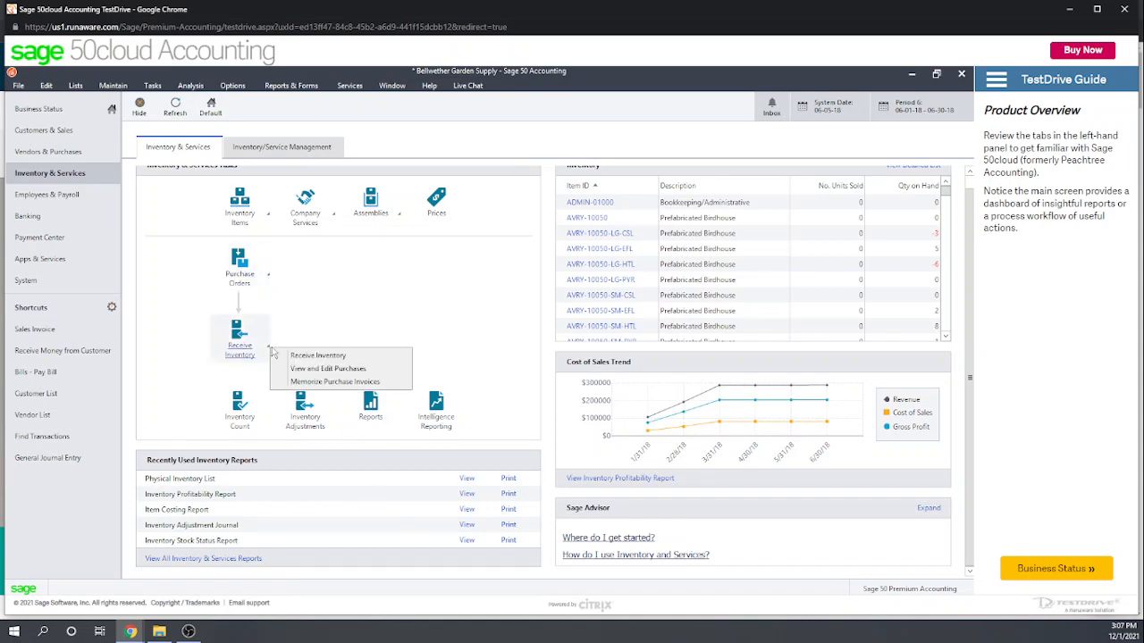
left_click(327, 369)
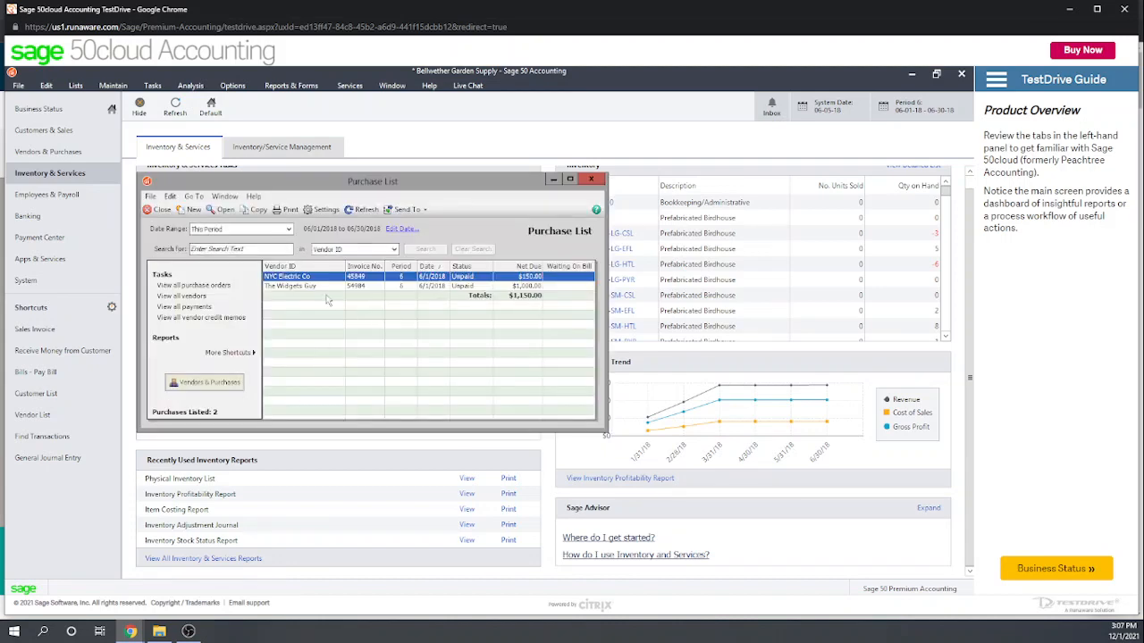
left_click(318, 287)
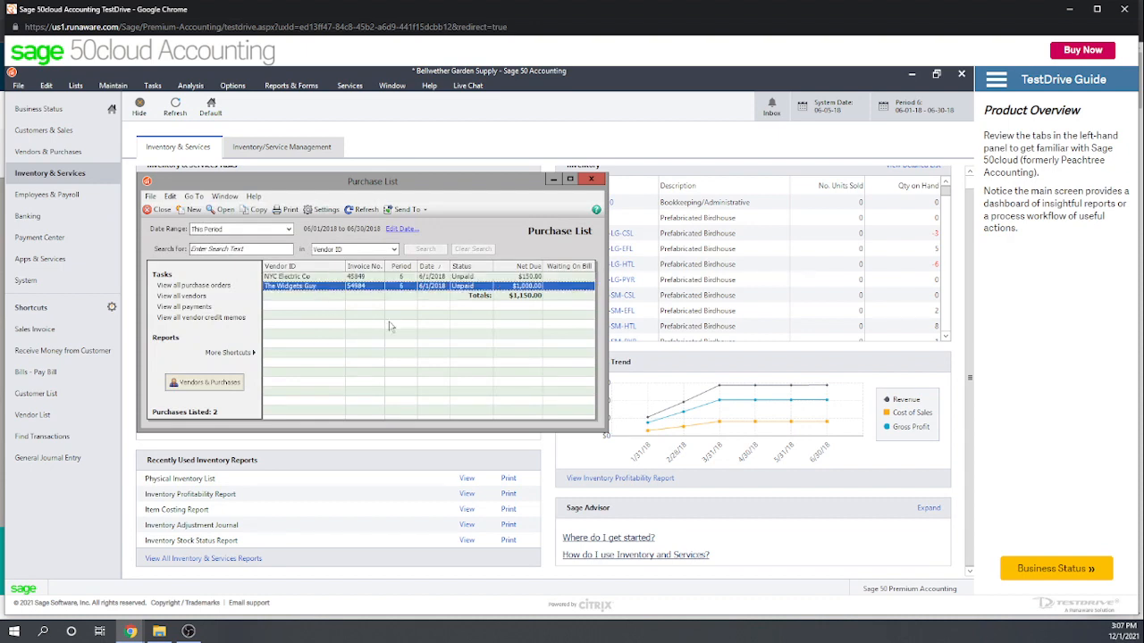
left_click(171, 197)
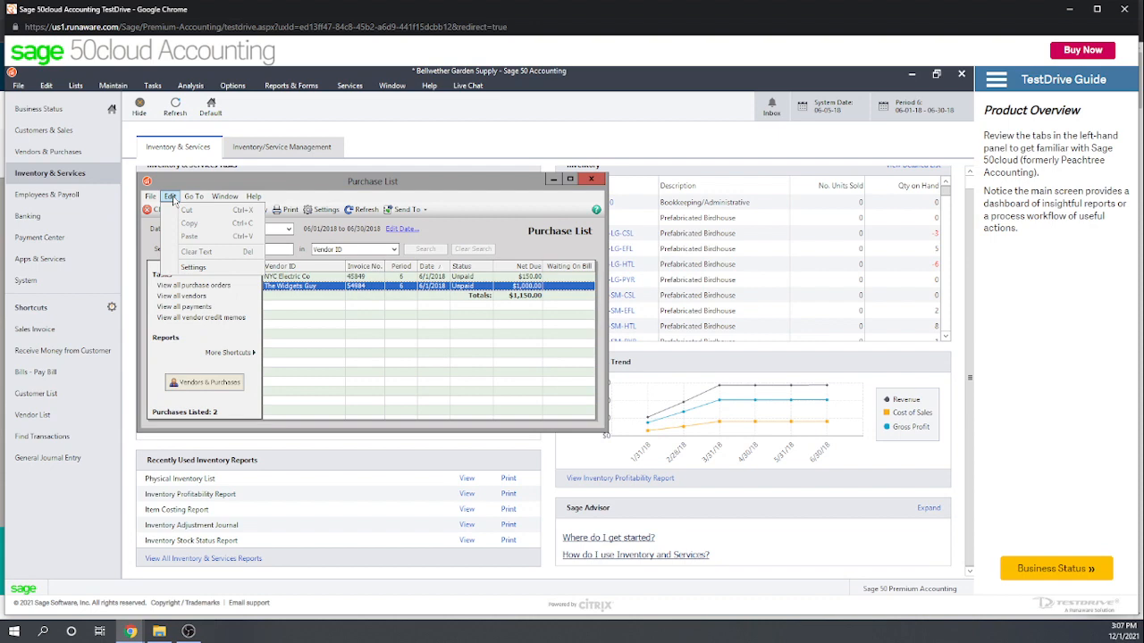
mouse_move(150, 202)
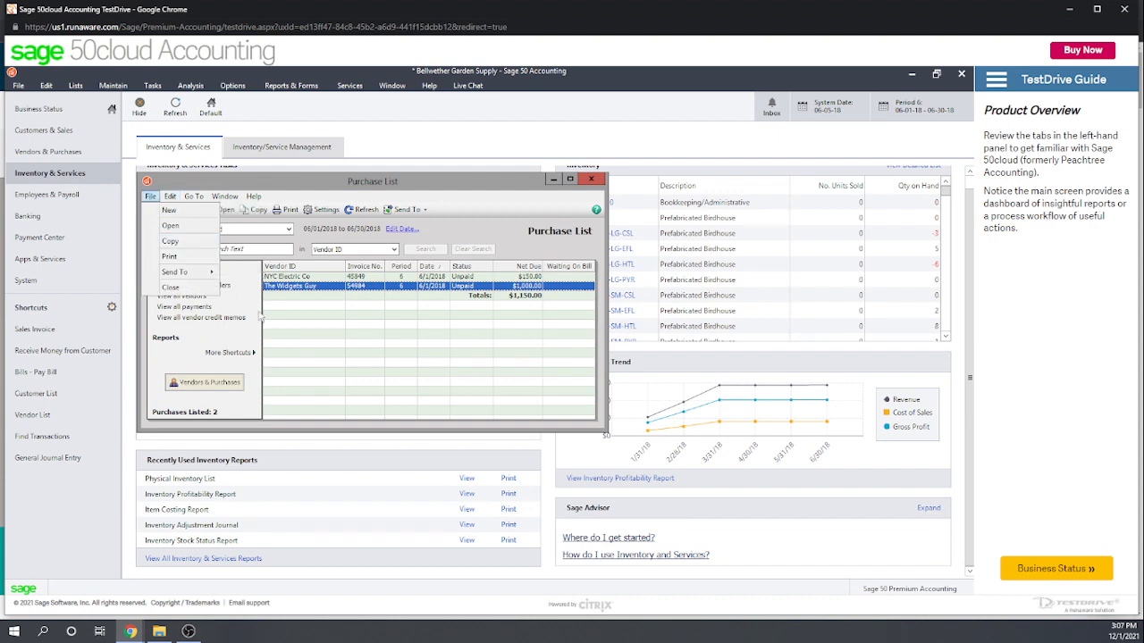
left_click(308, 288)
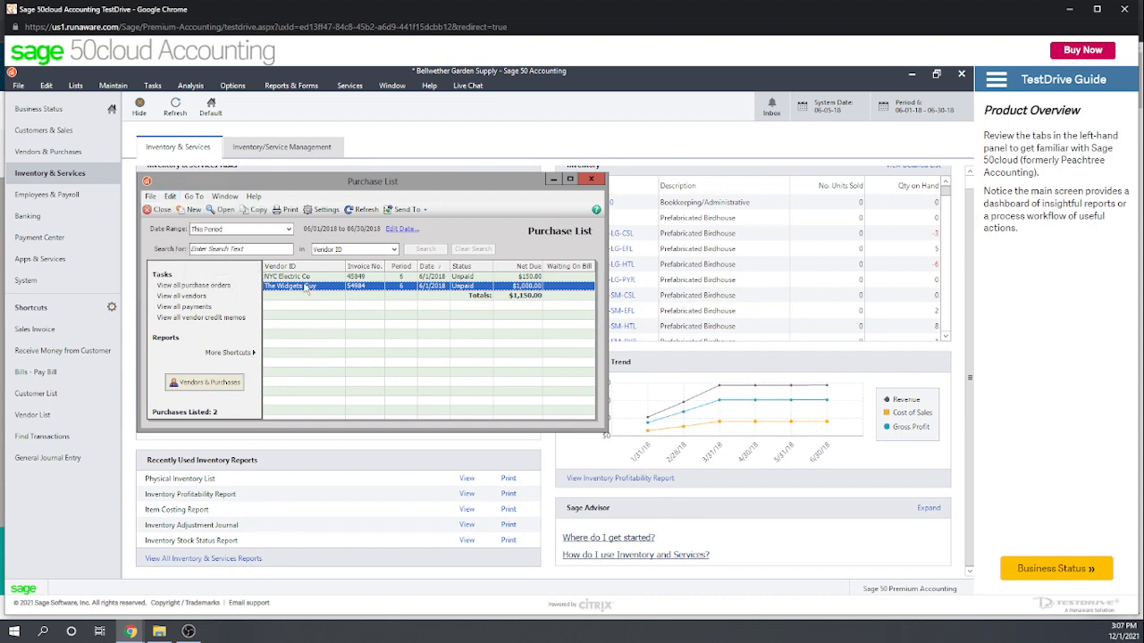
double_click(308, 288)
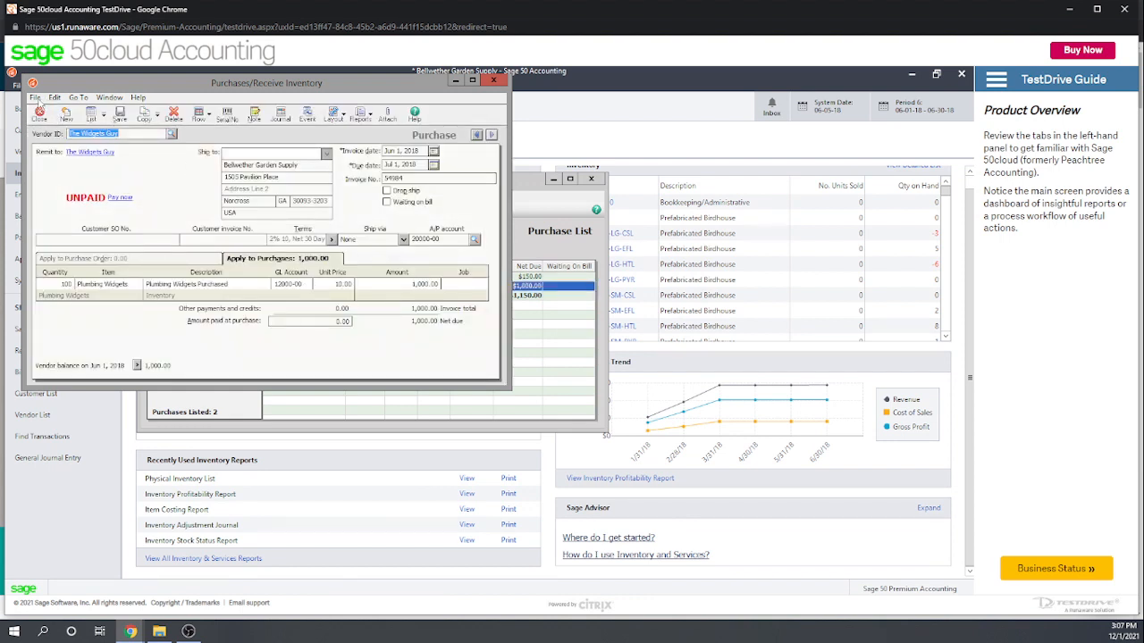
- Clear the quantity on the Plumbing Widgets line, save the purchase invoice, and close it and the purchase list
left_click(56, 99)
left_click(65, 285)
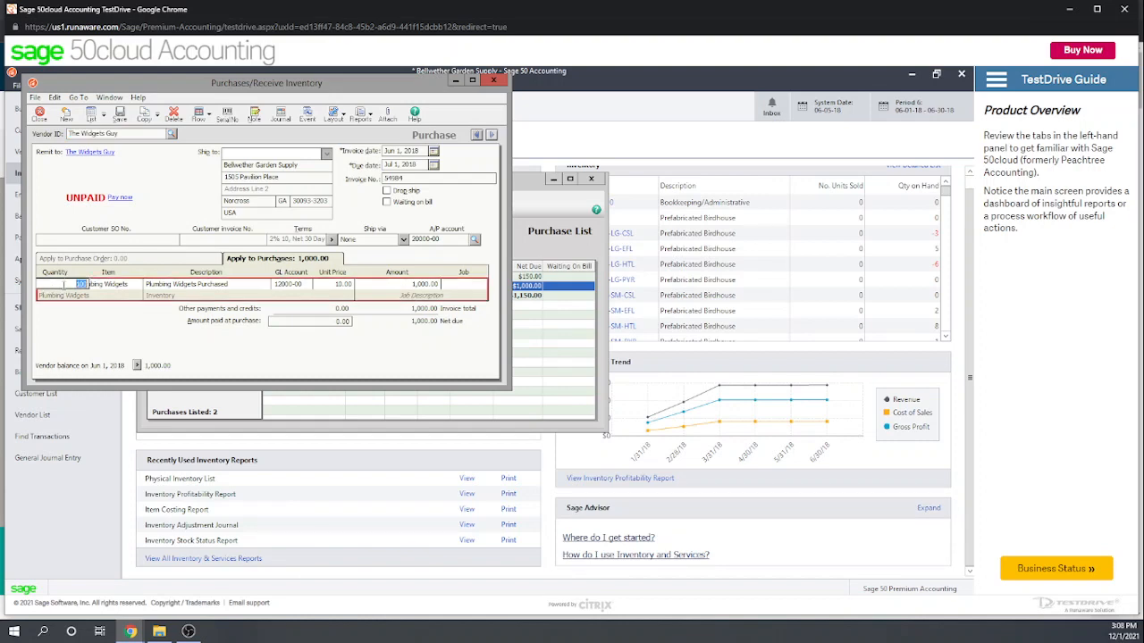
type("1")
key("Tab")
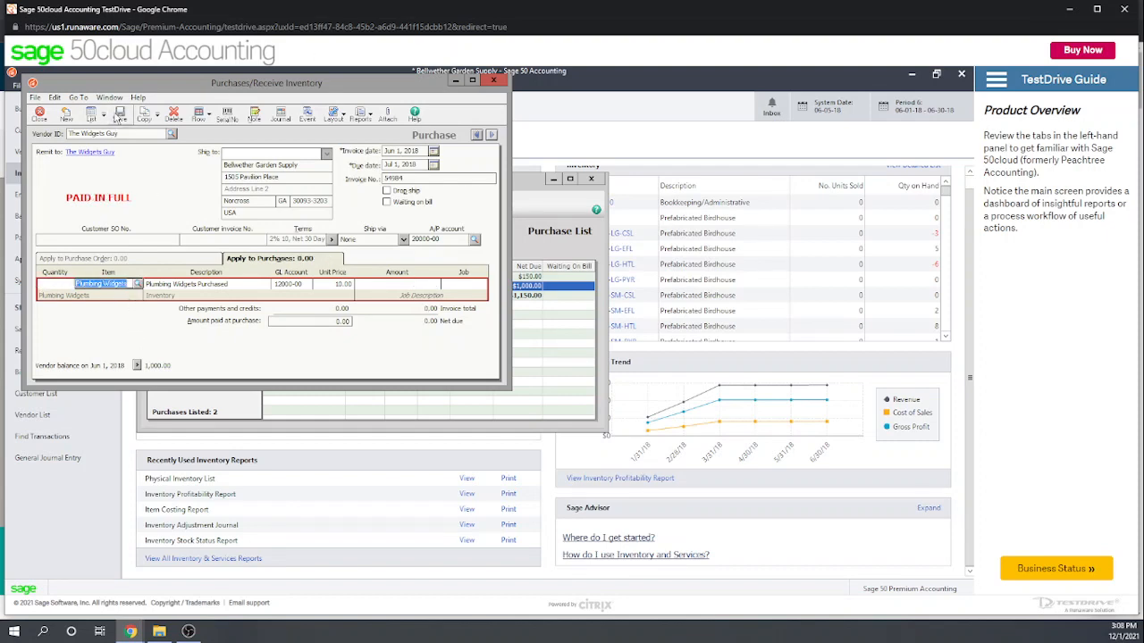
left_click(120, 114)
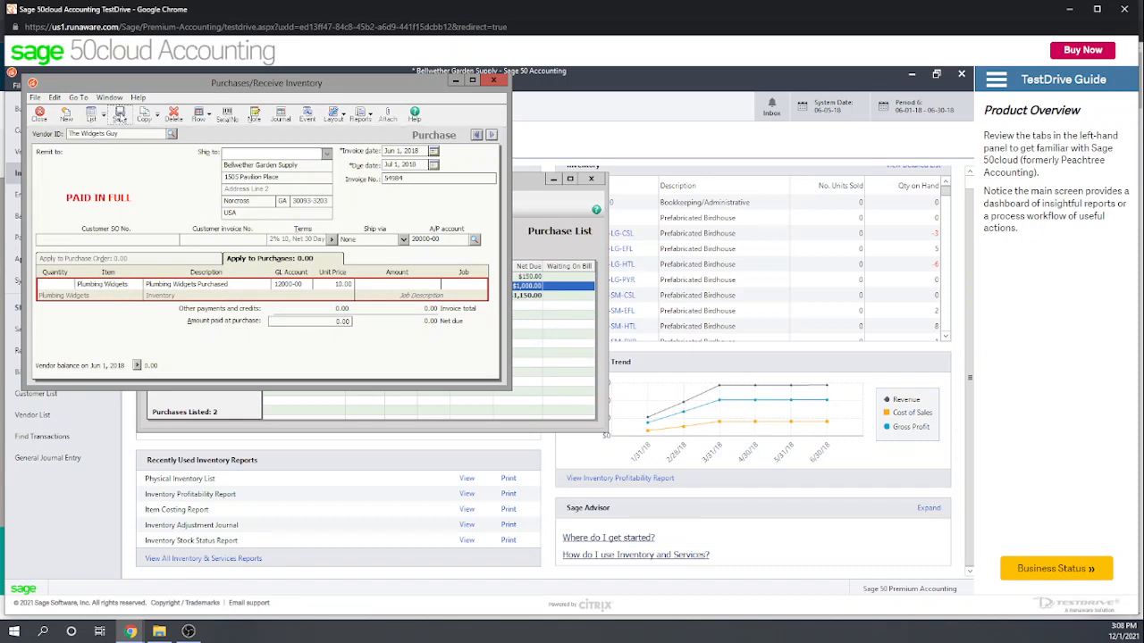
left_click(496, 81)
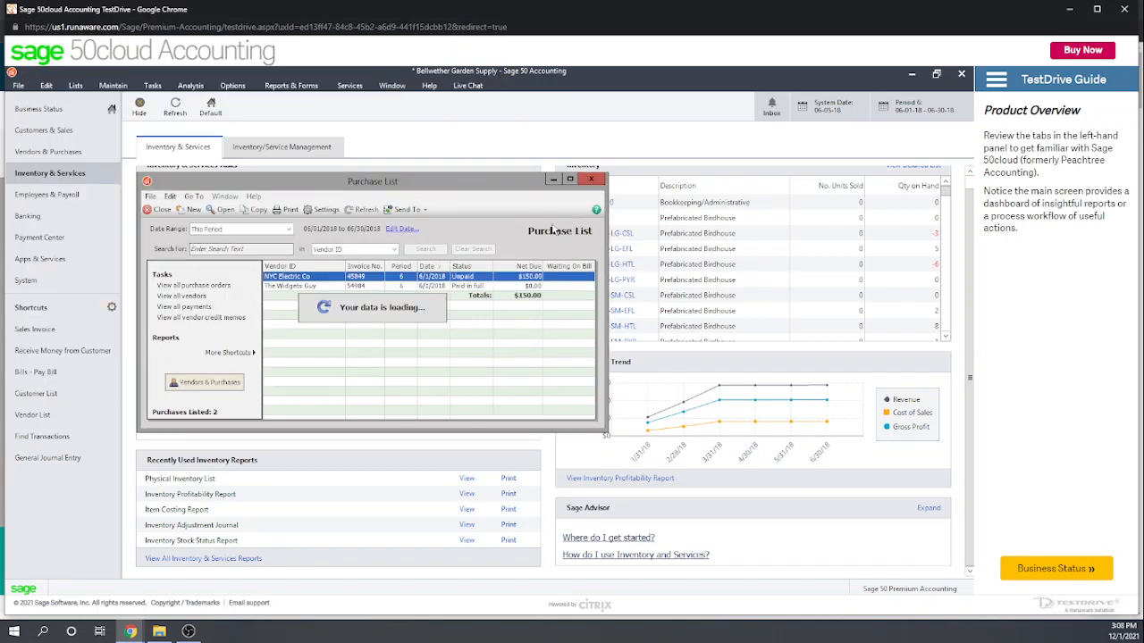
left_click(591, 178)
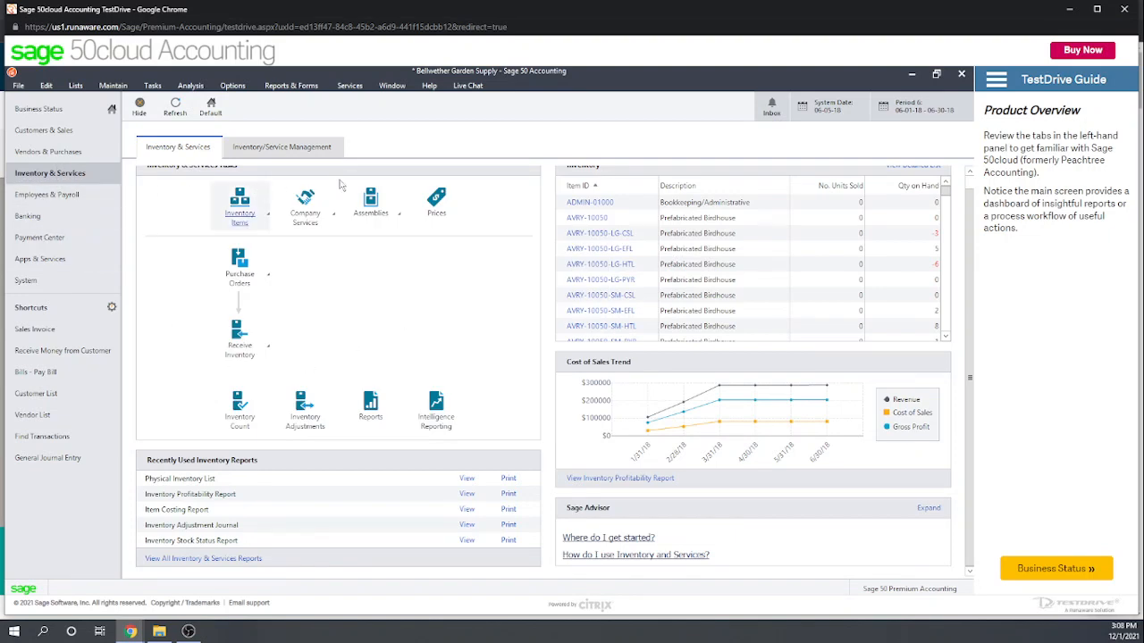
- Open the list of inventory items and search it by Item ID for "plumbin"
scroll(365, 306, "up", 1)
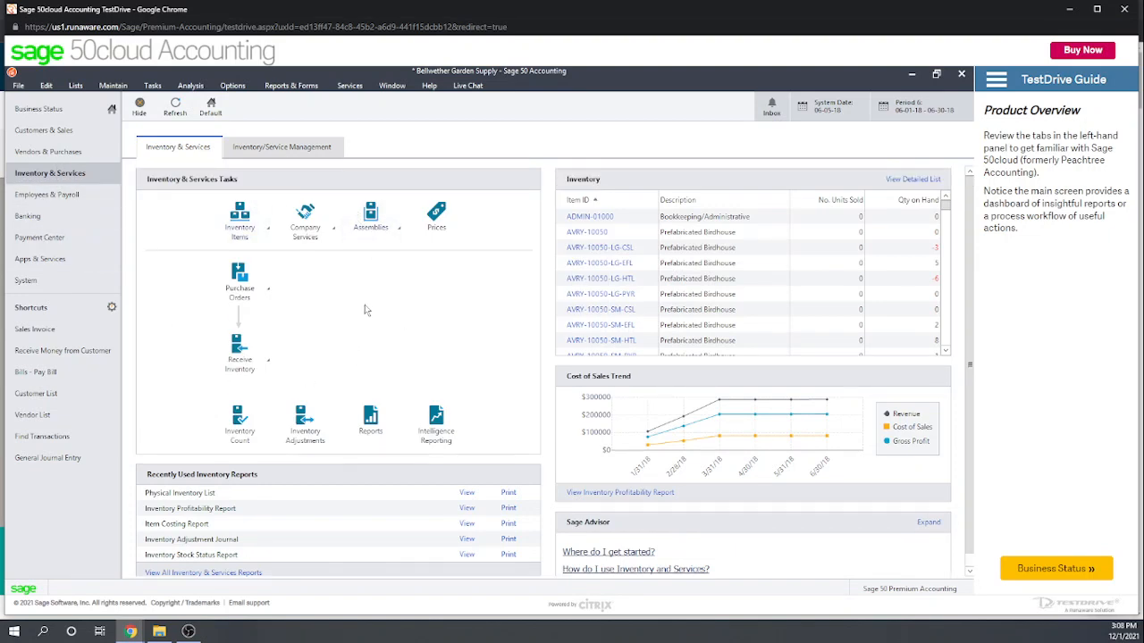
left_click(268, 231)
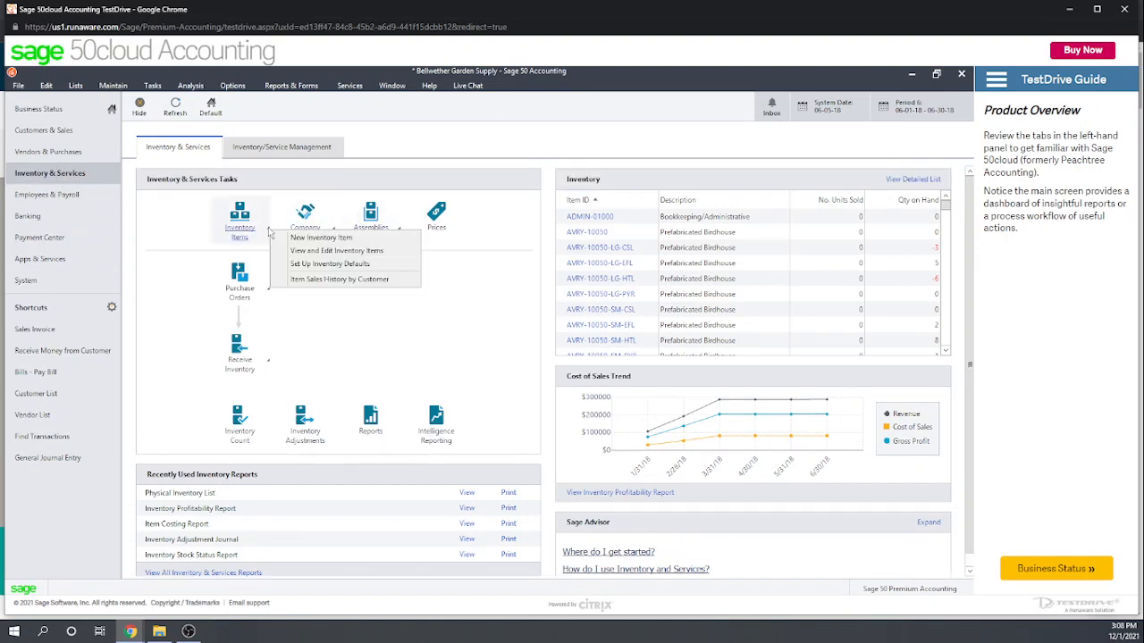
left_click(318, 250)
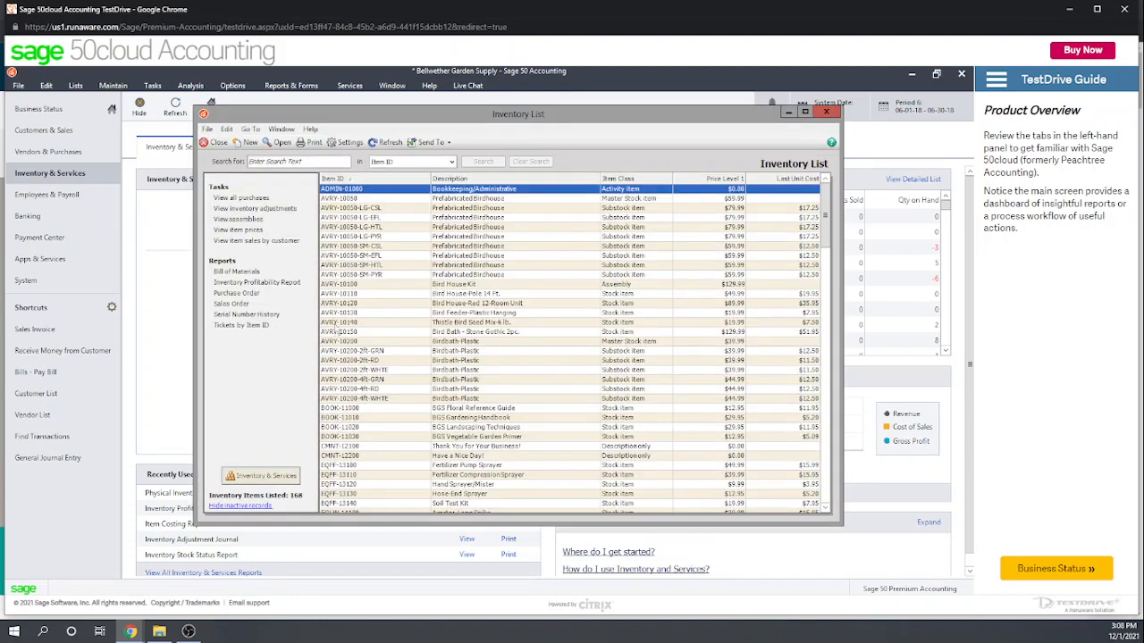
left_click(285, 160)
type("pl")
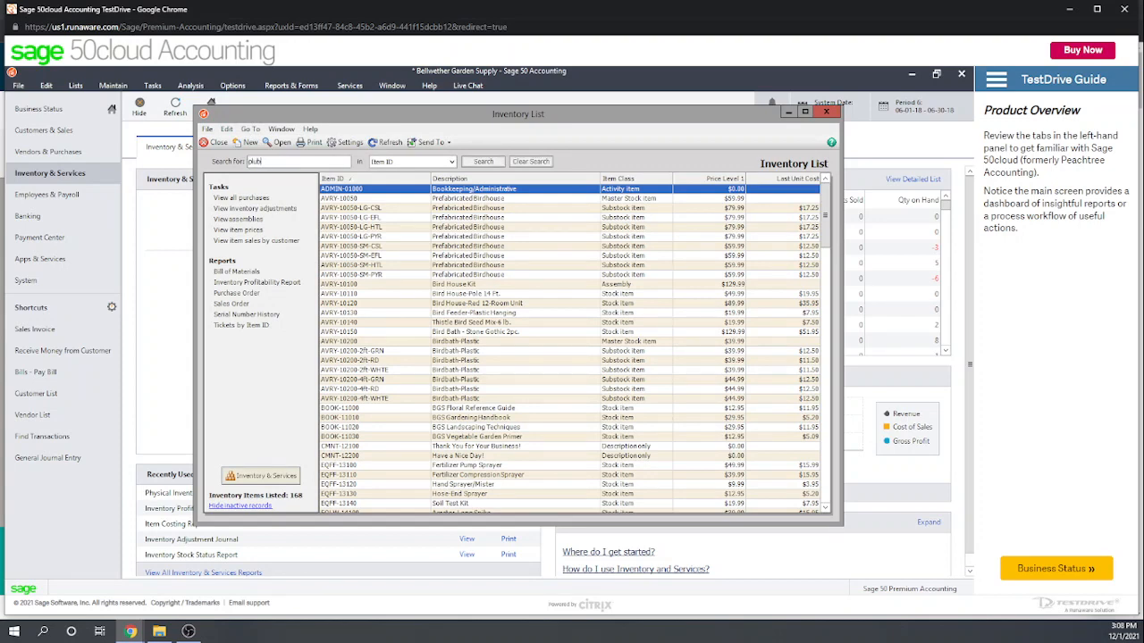
type("umbin")
left_click(483, 162)
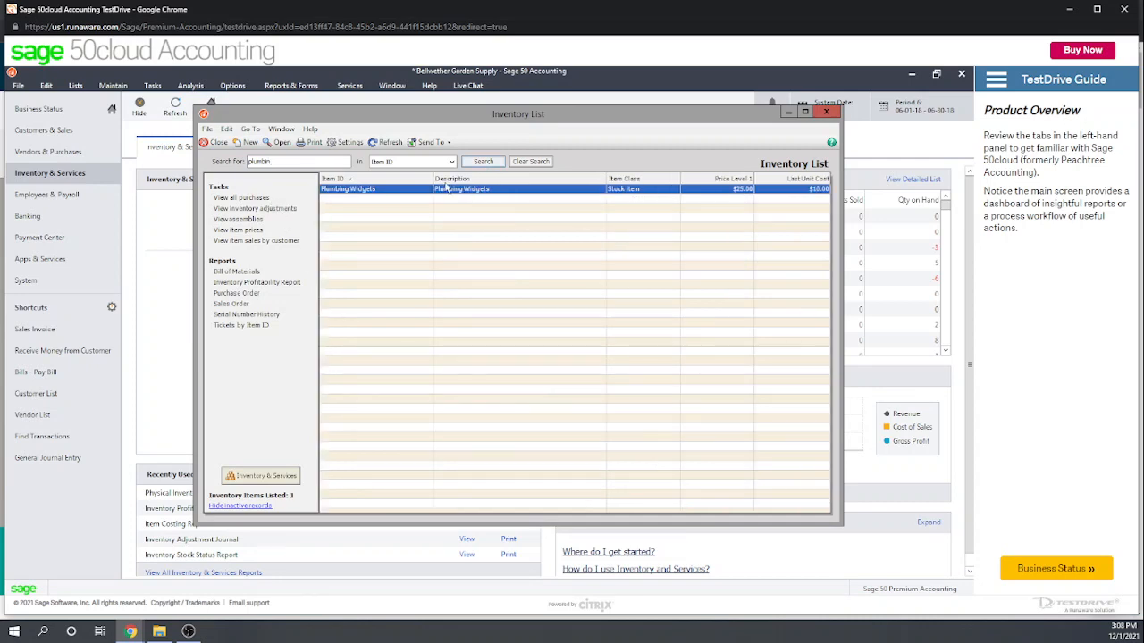
- Check the stock and purchase order quantities on the Plumbing Widgets record, and close it and the inventory list
double_click(371, 190)
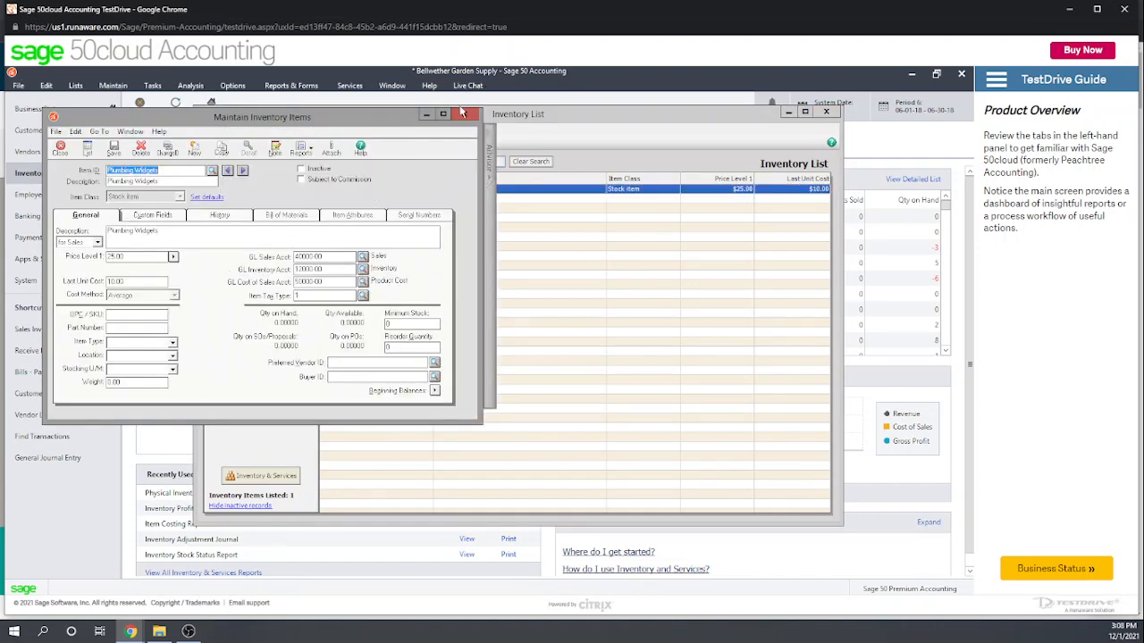
left_click(462, 114)
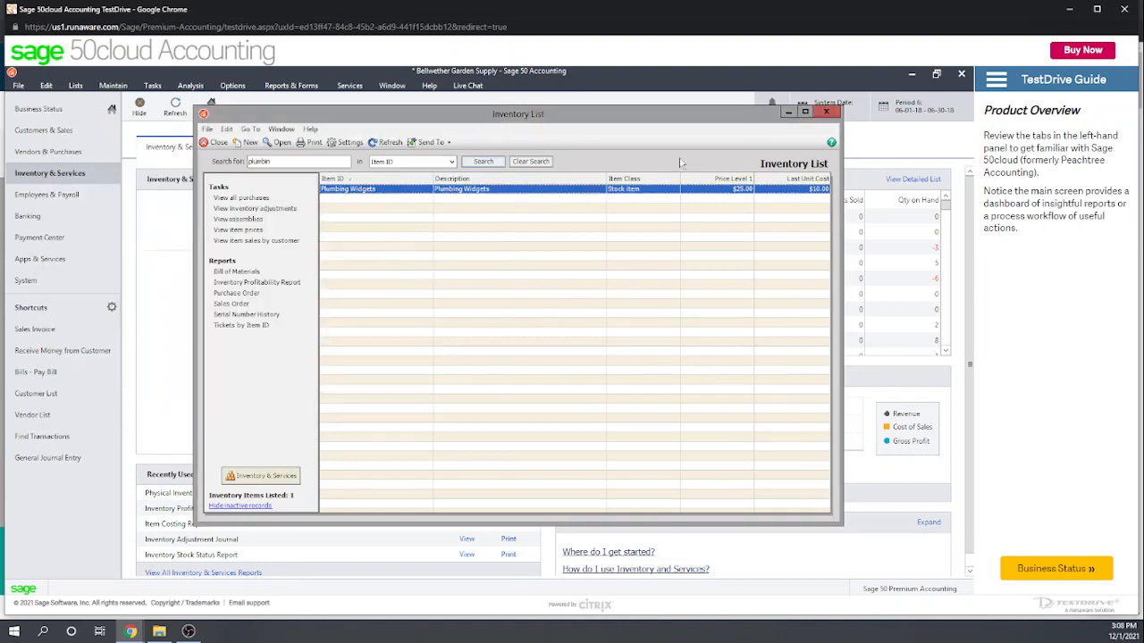
left_click(826, 112)
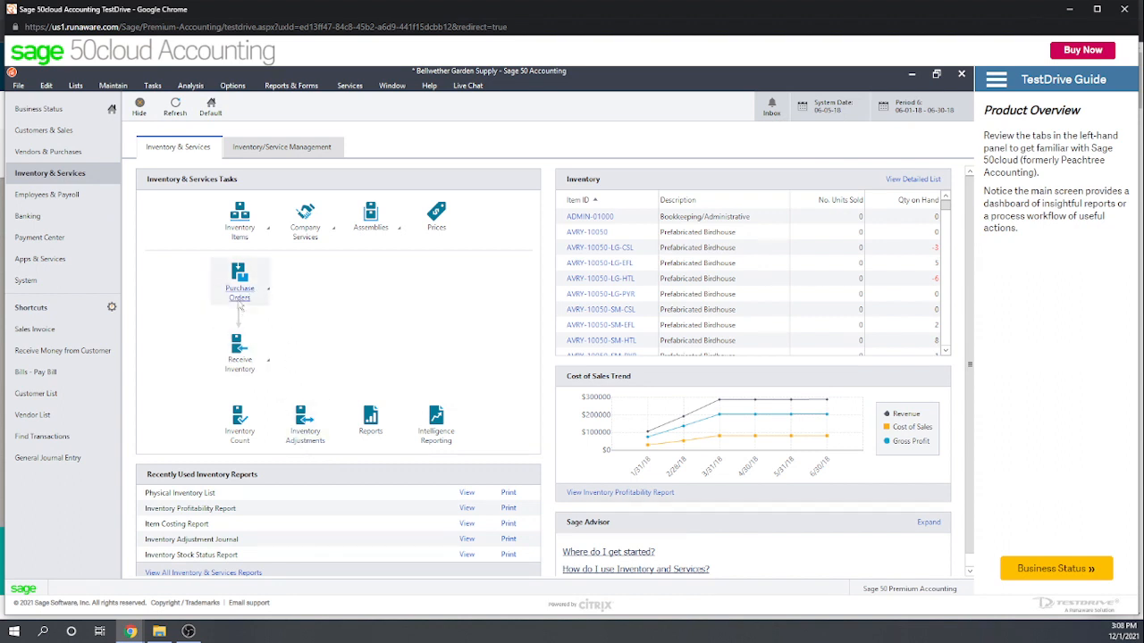
- Start a new purchase order for the vendor DEJULIA (DeJulia Wholesale Suppliers)
left_click(269, 289)
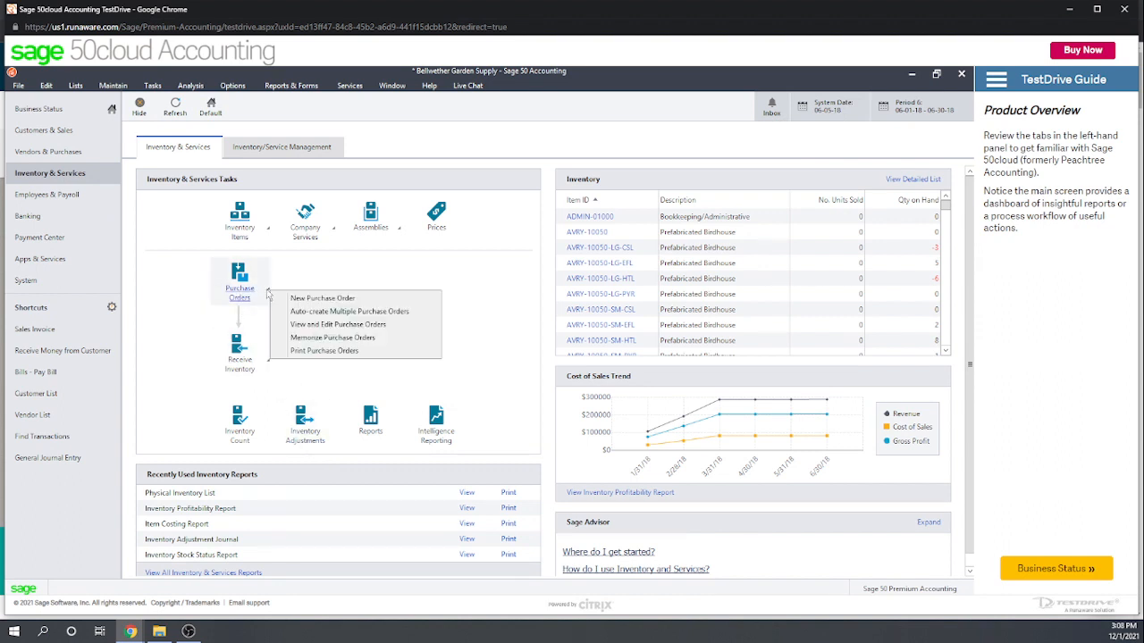
left_click(294, 300)
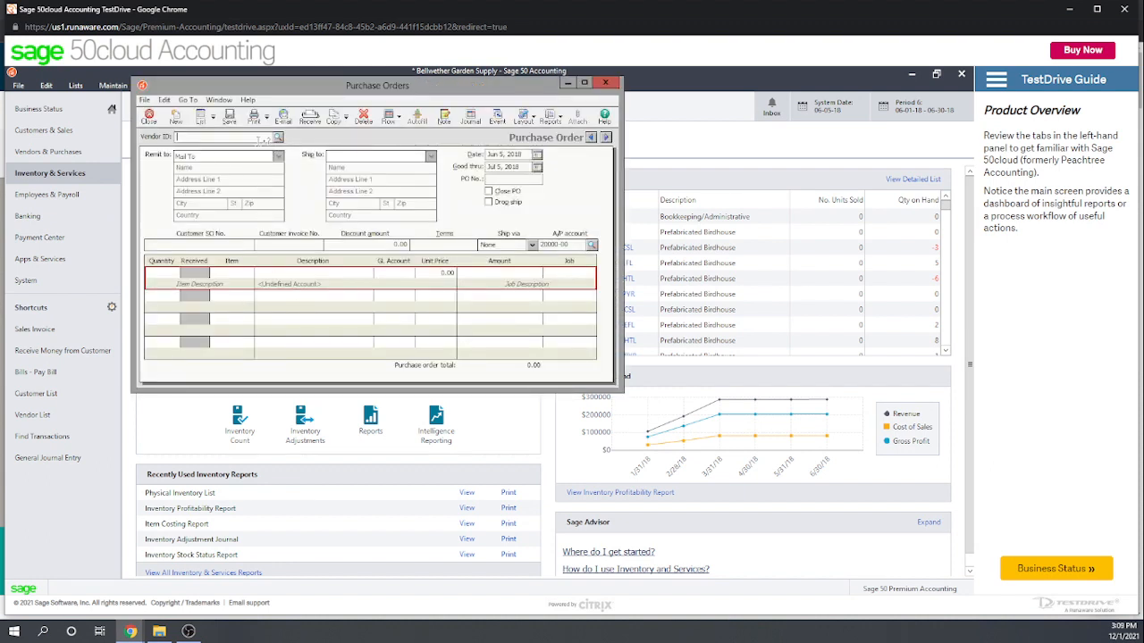
type("deJULIA")
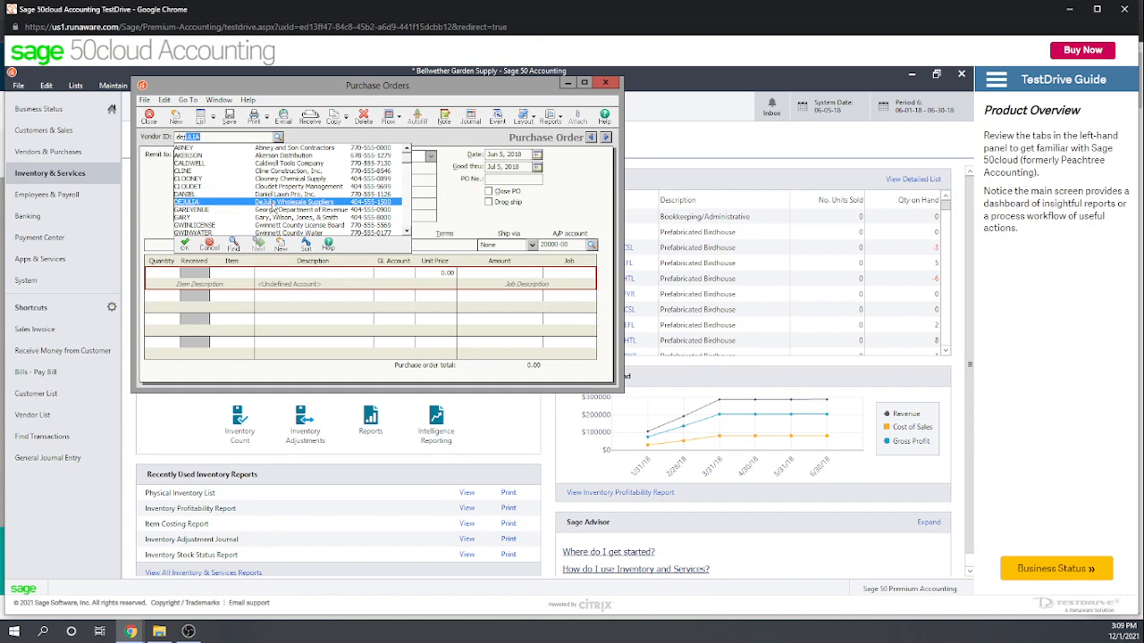
key("Tab")
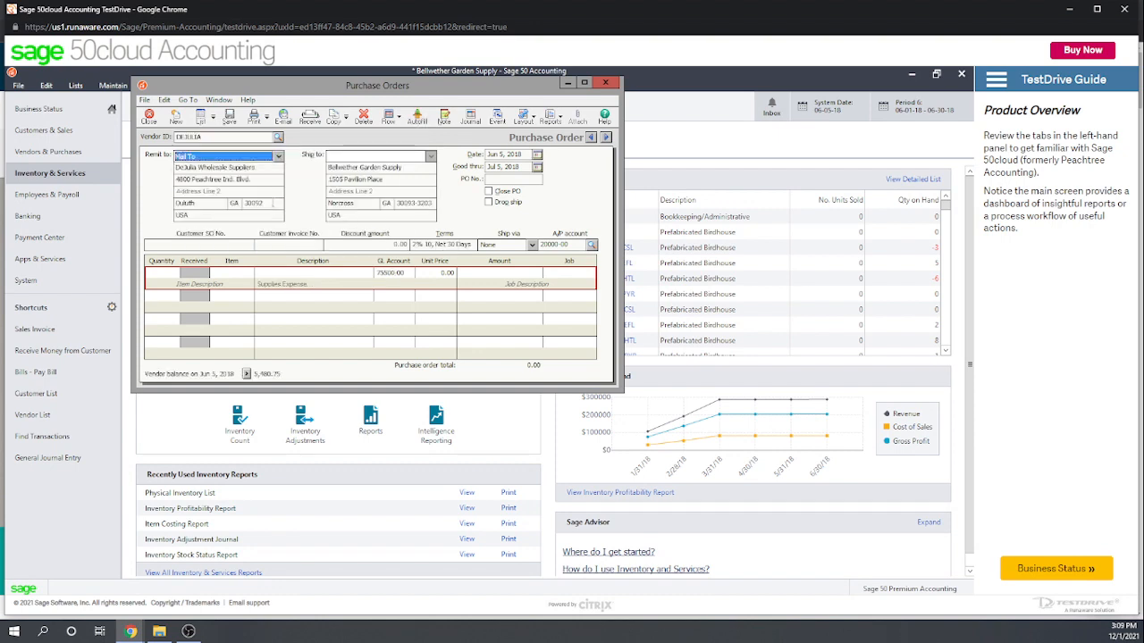
- Add a line for 150 Plumbing Widgets to the DEJULIA purchase order and save the order
left_click(167, 274)
type("150")
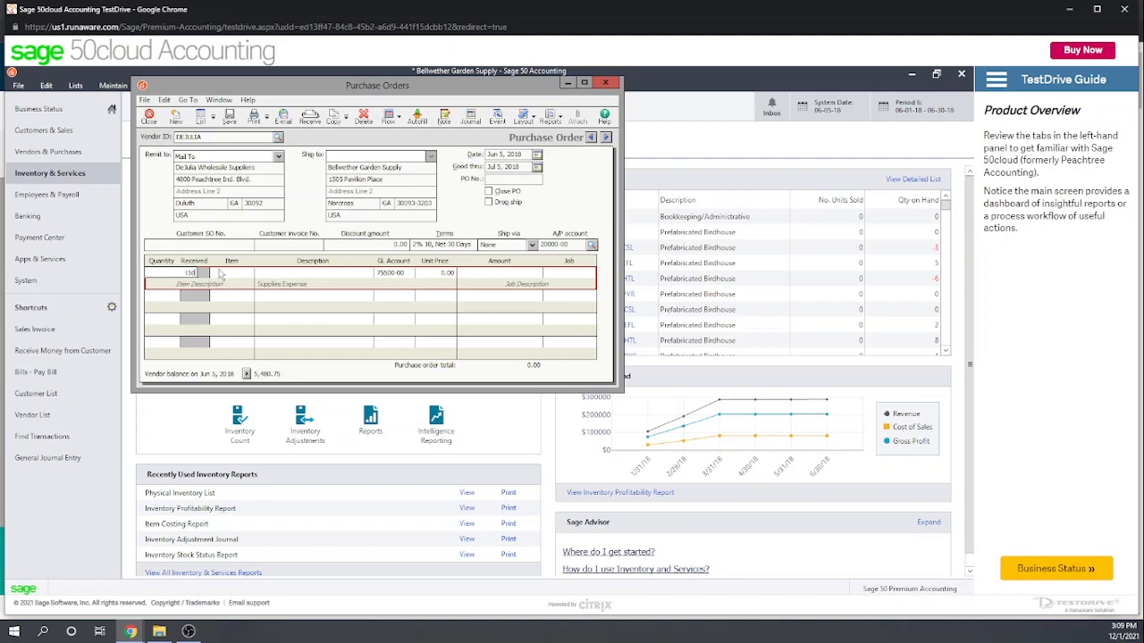
left_click(231, 274)
type("p")
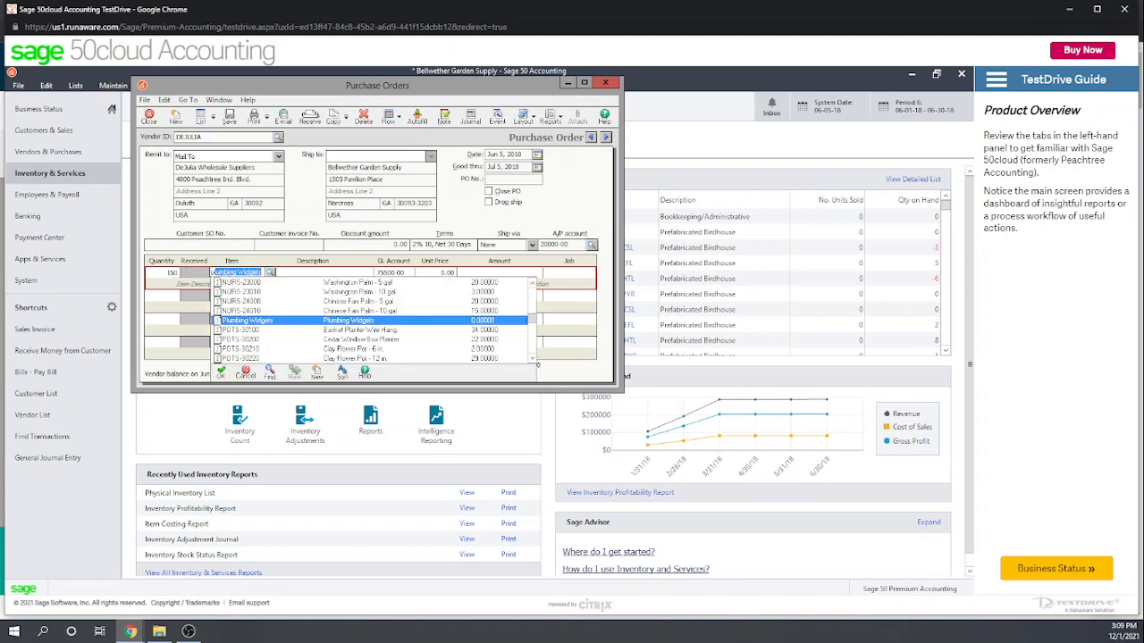
left_click(268, 321)
left_click(354, 333)
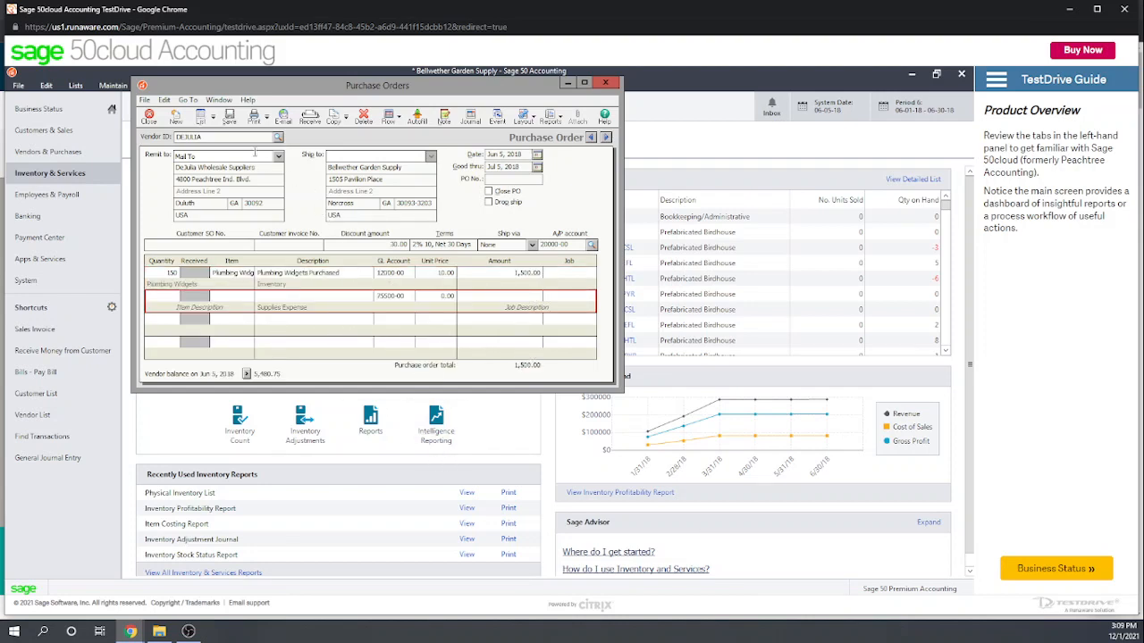
left_click(229, 122)
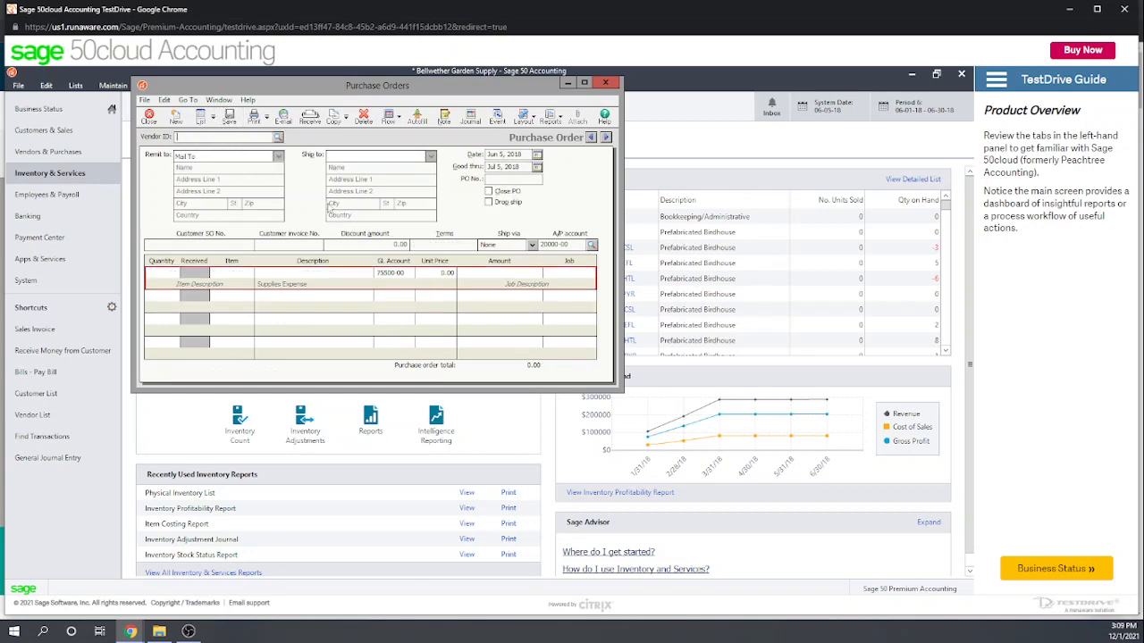
- Start a new inventory receipt from the purchase order window and choose DEJULIA (DeJulia Wholesale Suppliers) as the vendor
left_click(310, 118)
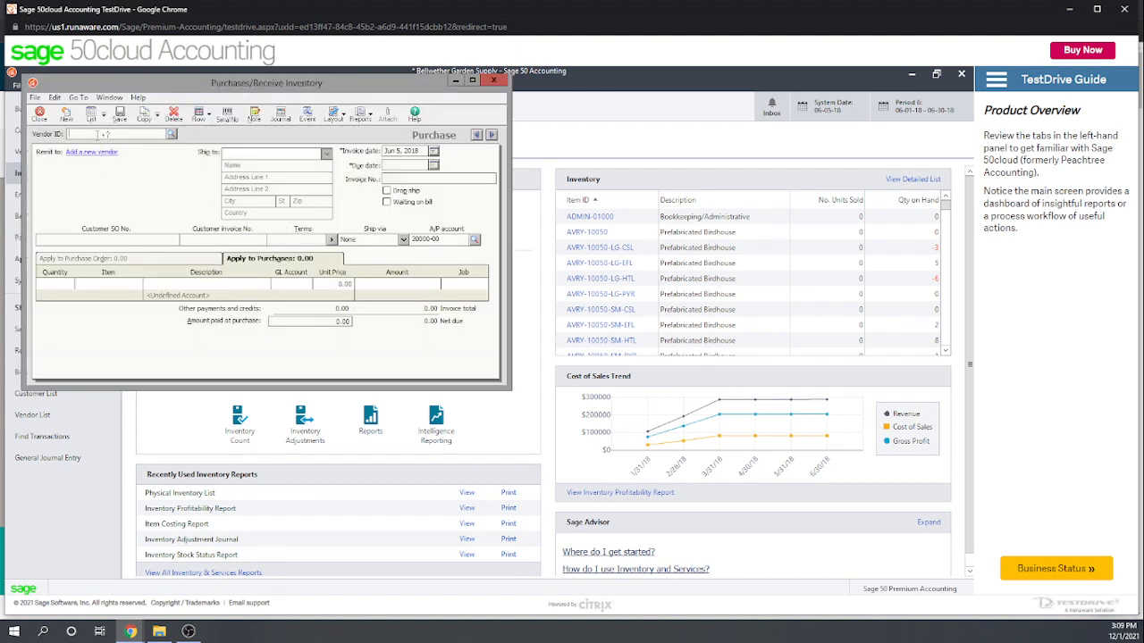
type("deJULIA")
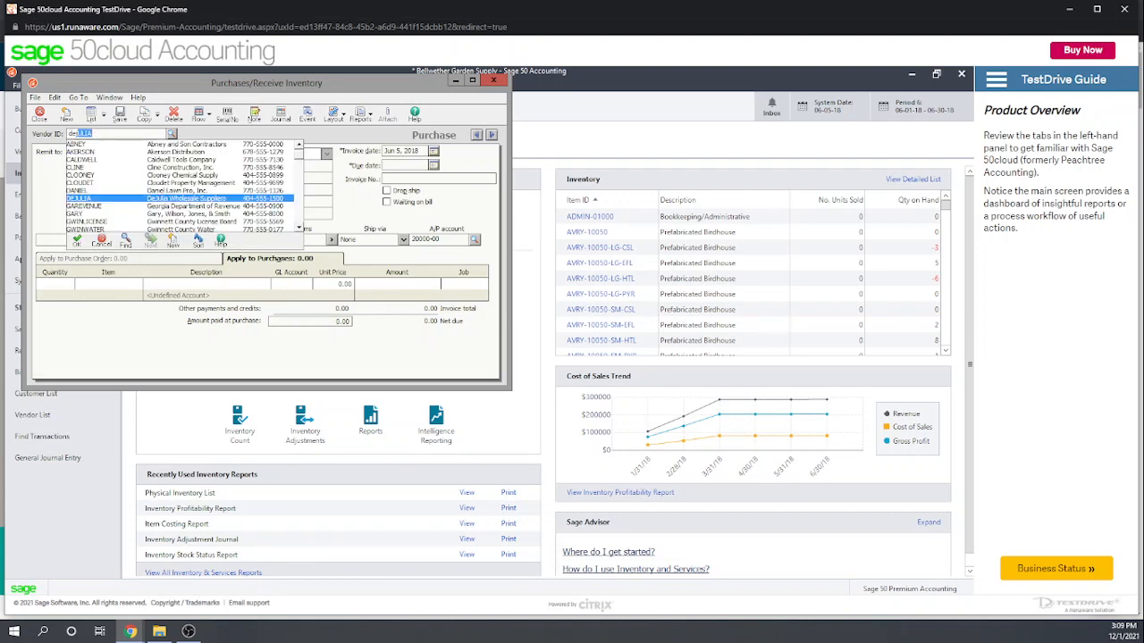
double_click(88, 200)
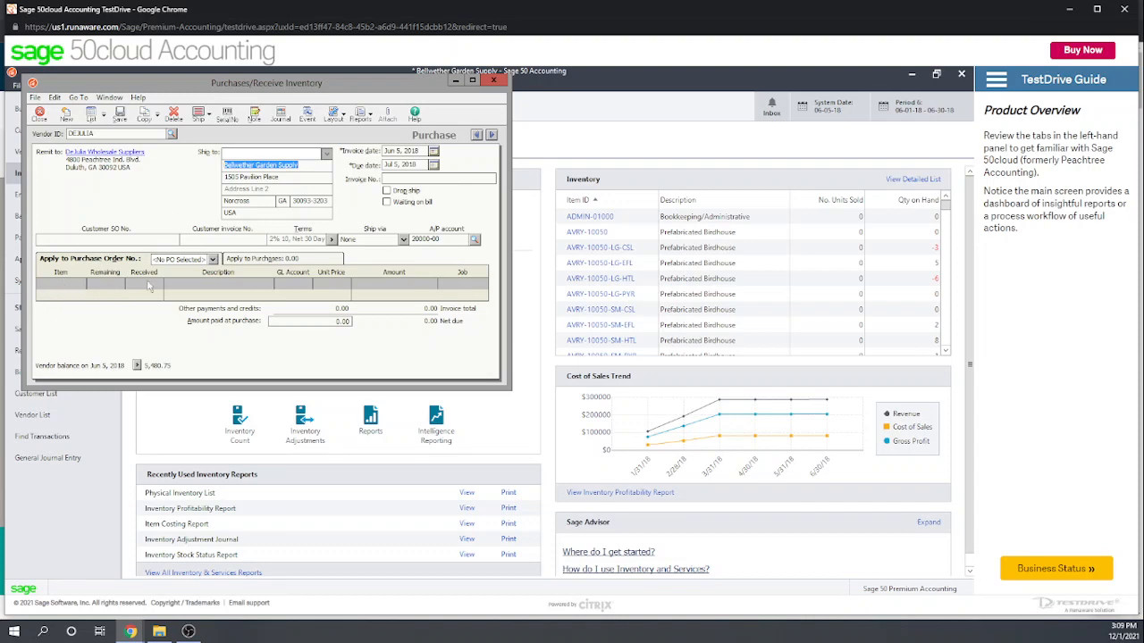
- Look through DEJULIA's available purchase orders for the Plumbing Widgets order, and close the receipt without saving it
left_click(213, 259)
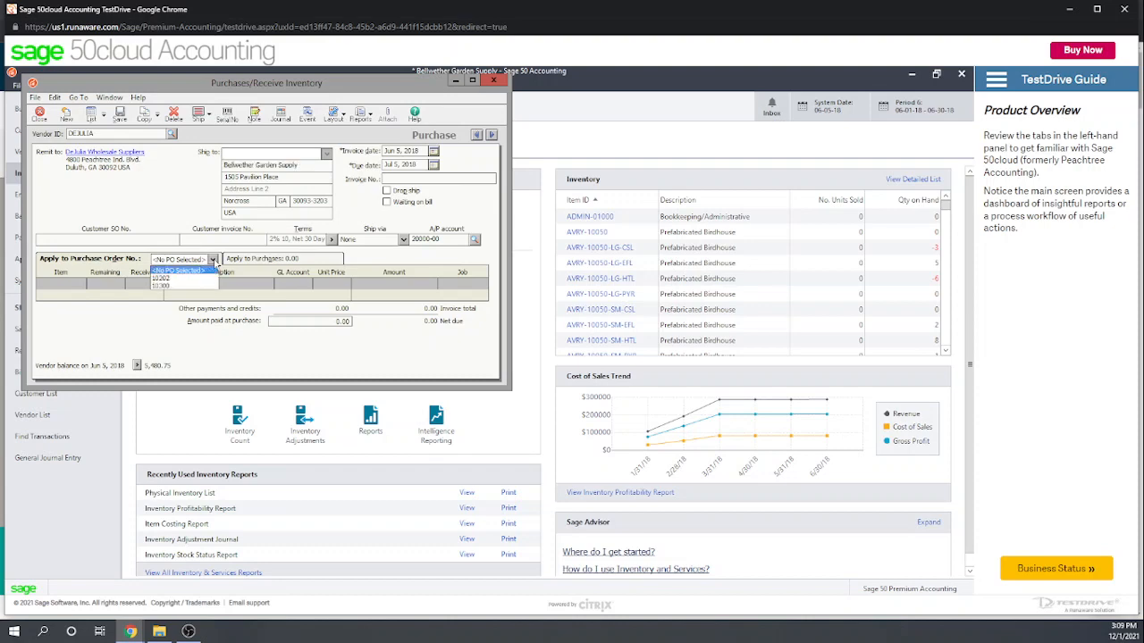
left_click(175, 278)
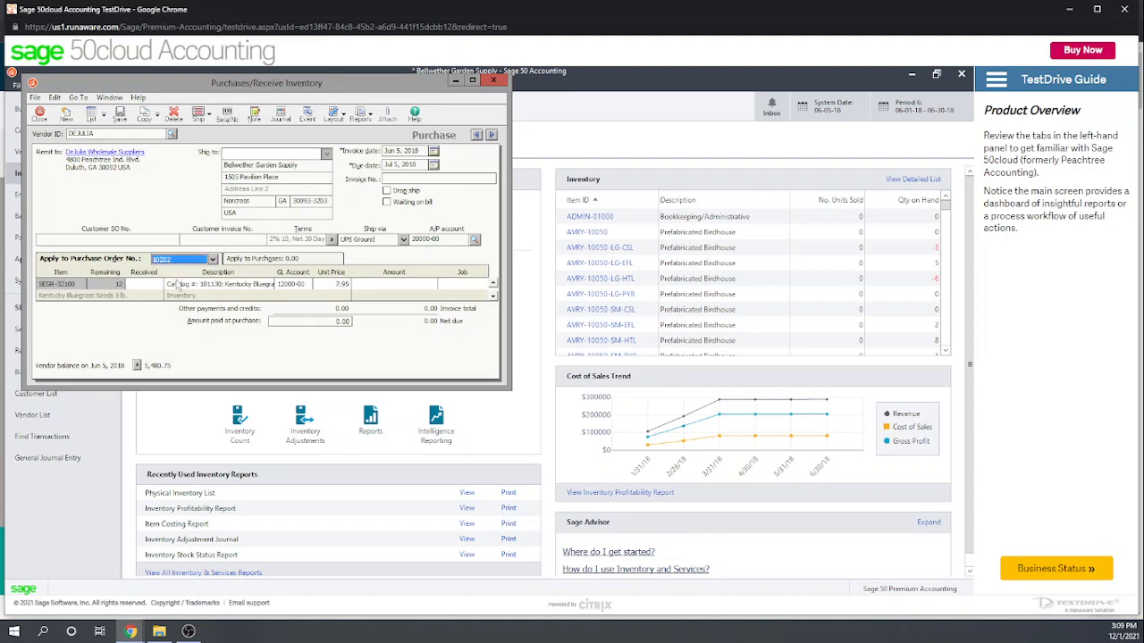
left_click(213, 259)
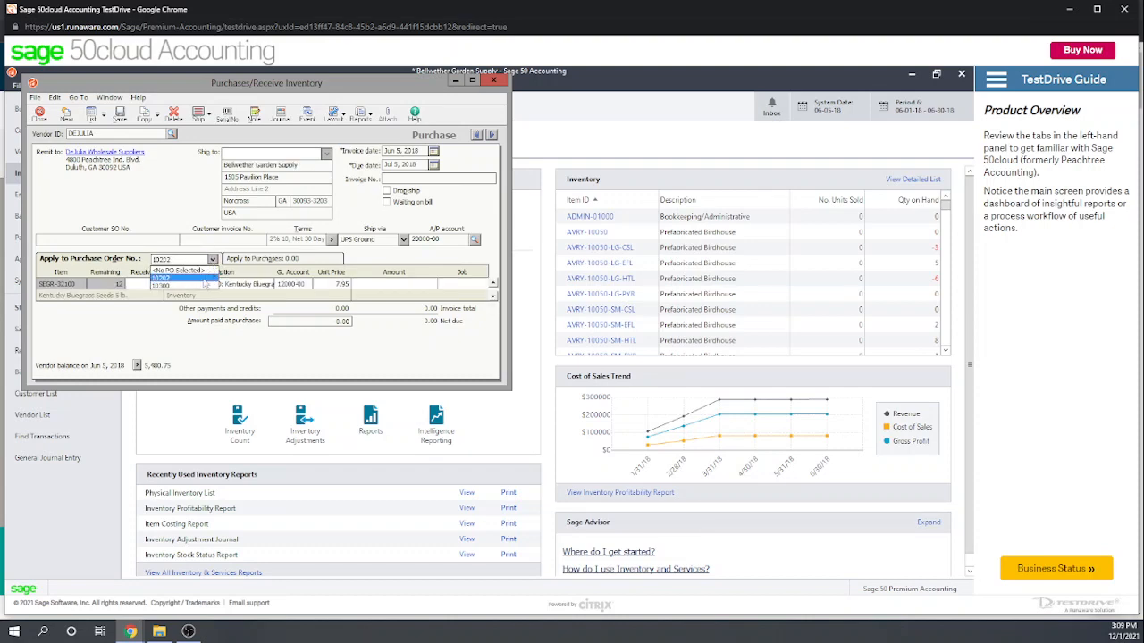
left_click(200, 291)
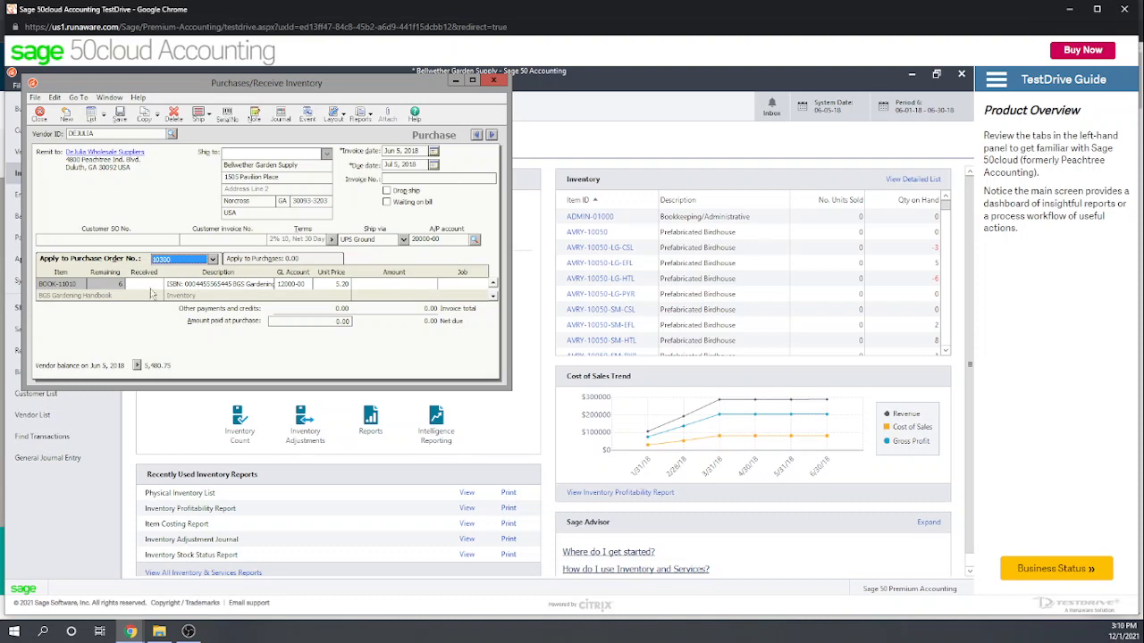
left_click(213, 259)
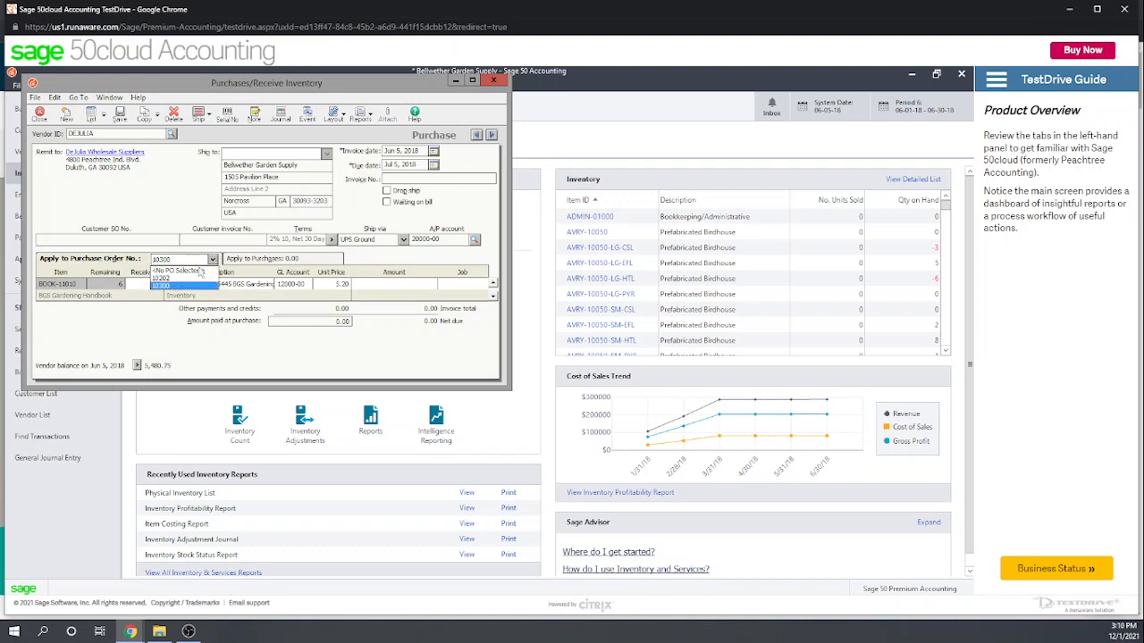
left_click(168, 281)
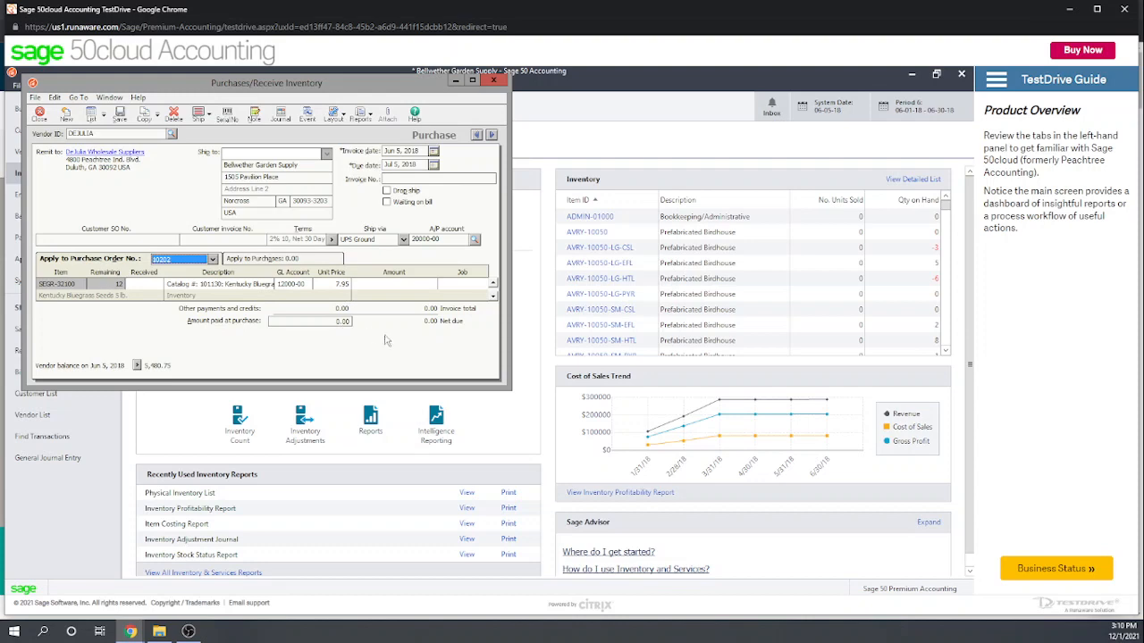
scroll(436, 334, "up", 2)
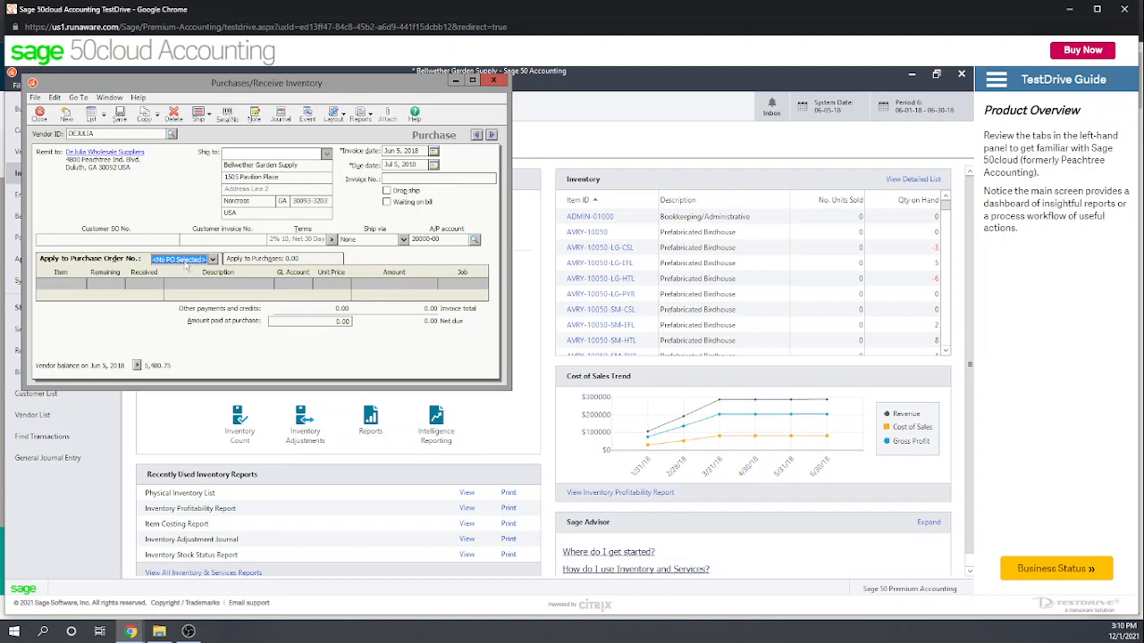
left_click(213, 260)
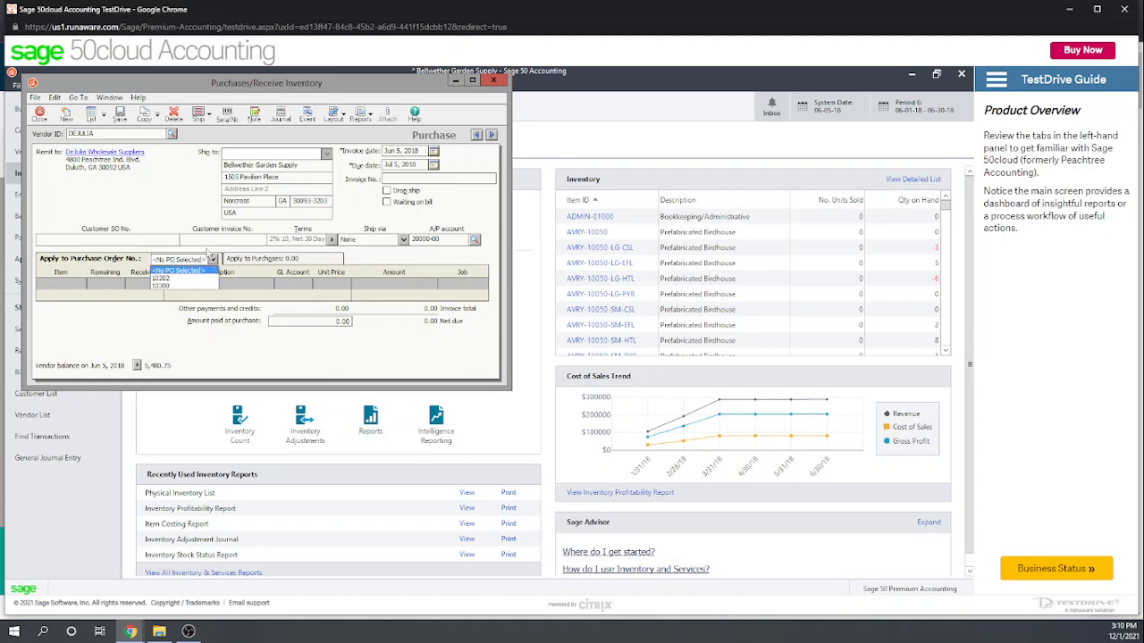
left_click(181, 211)
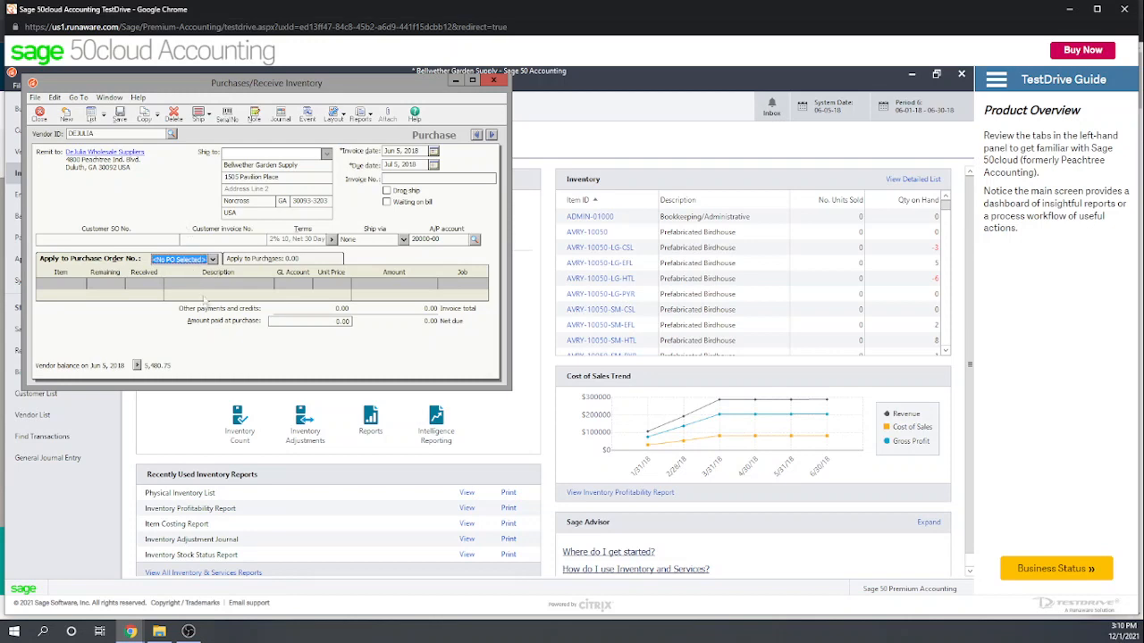
left_click(213, 260)
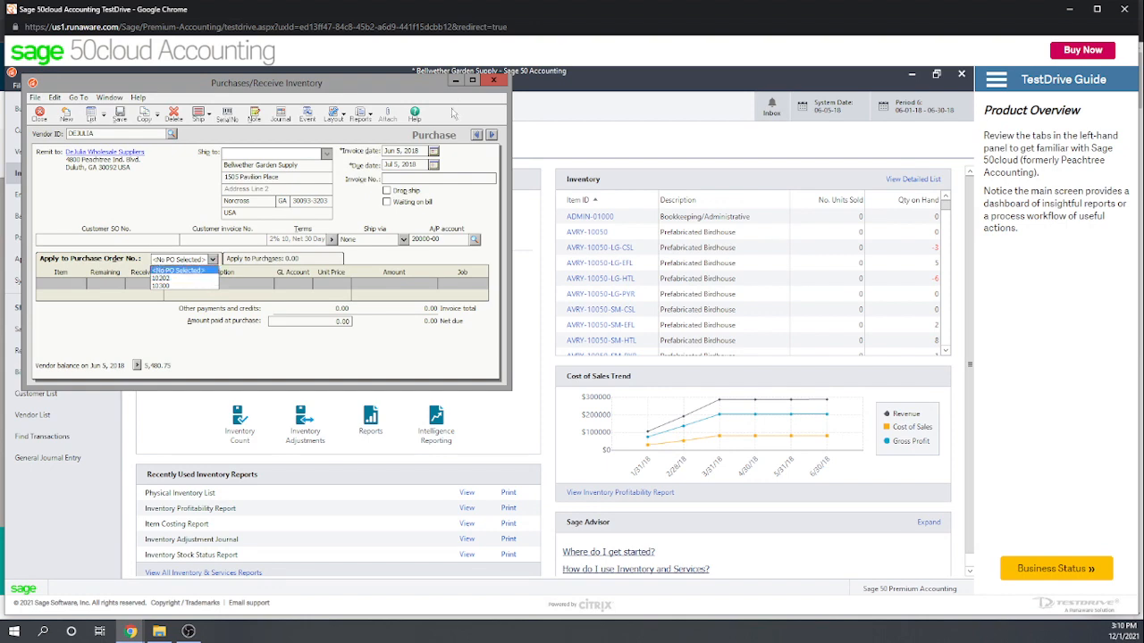
left_click(497, 81)
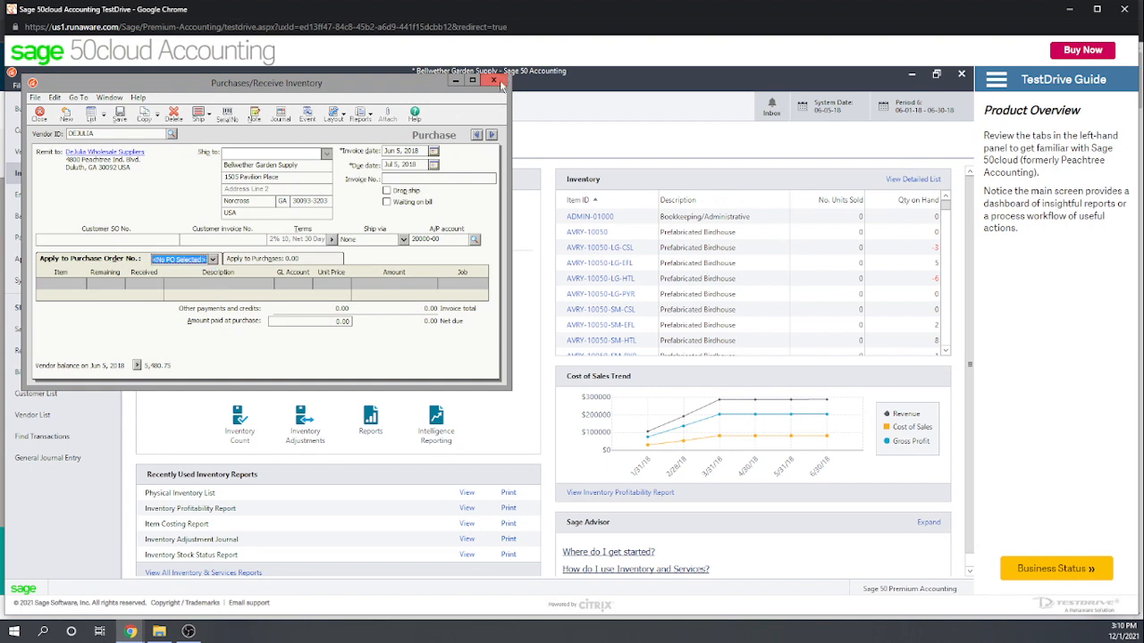
left_click(492, 78)
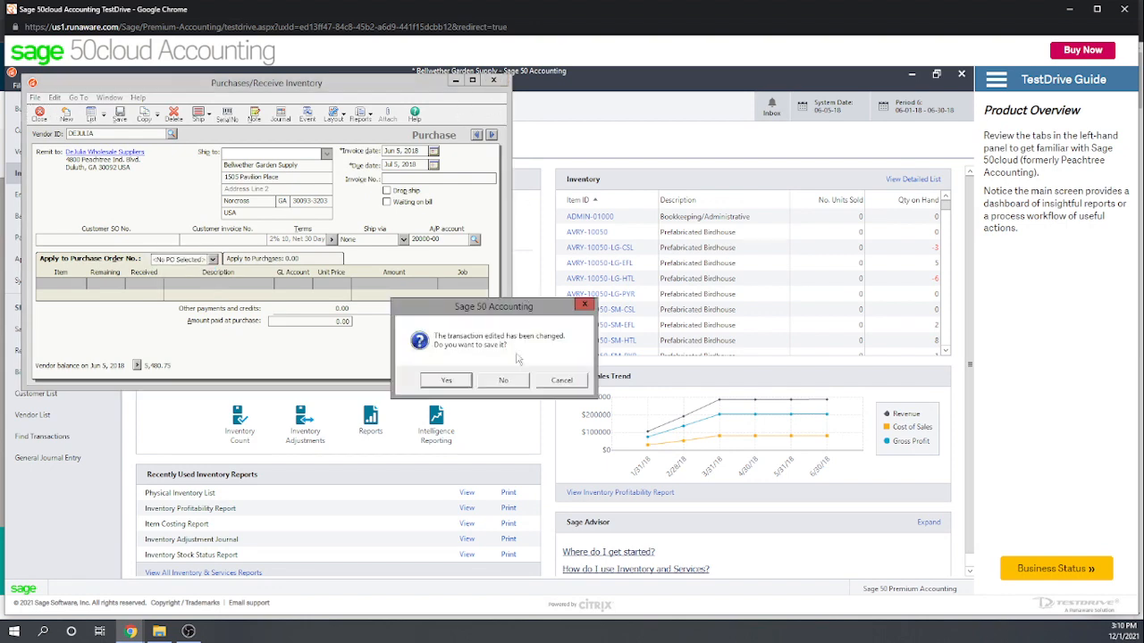
left_click(503, 381)
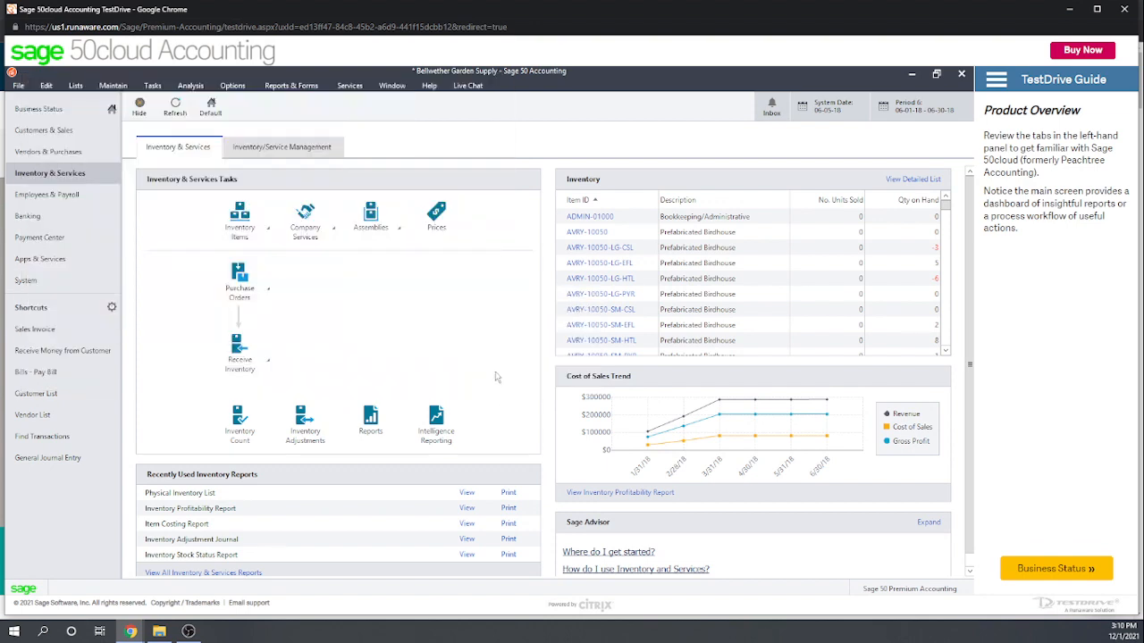
- Open the DEJULIA purchase order from the purchase order list, enter its PO number, and save and close the order
left_click(269, 294)
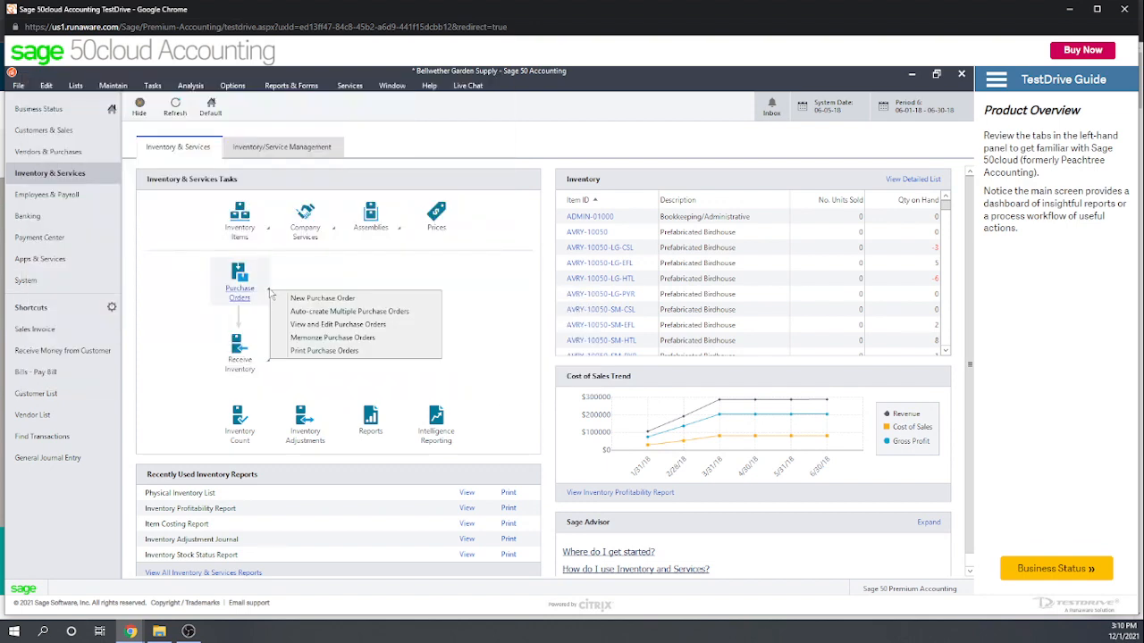
left_click(322, 328)
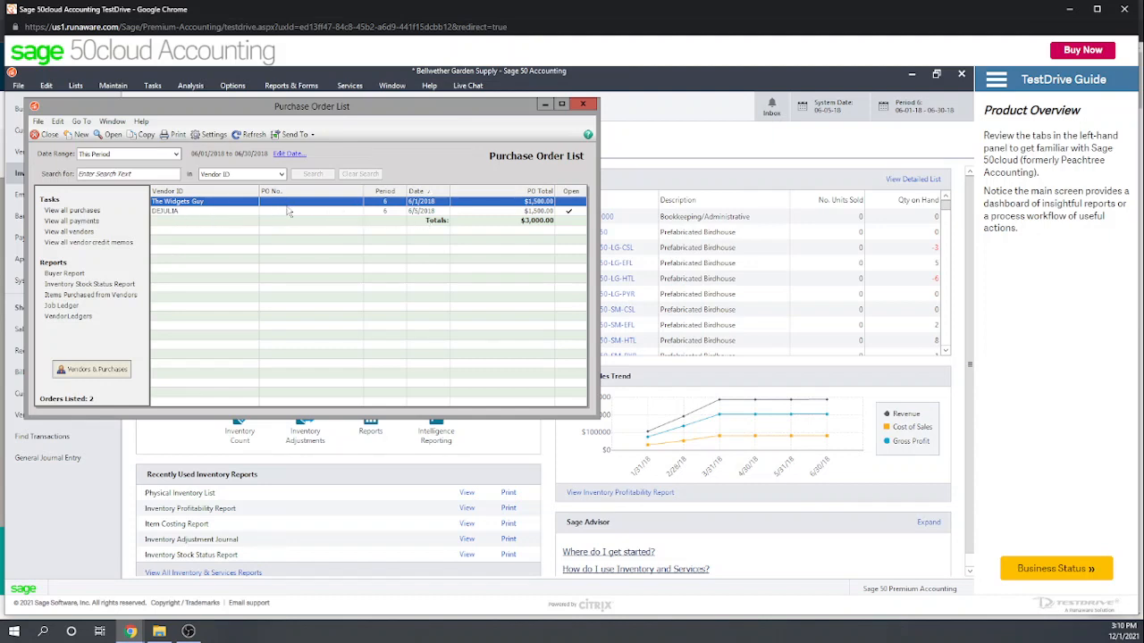
double_click(183, 213)
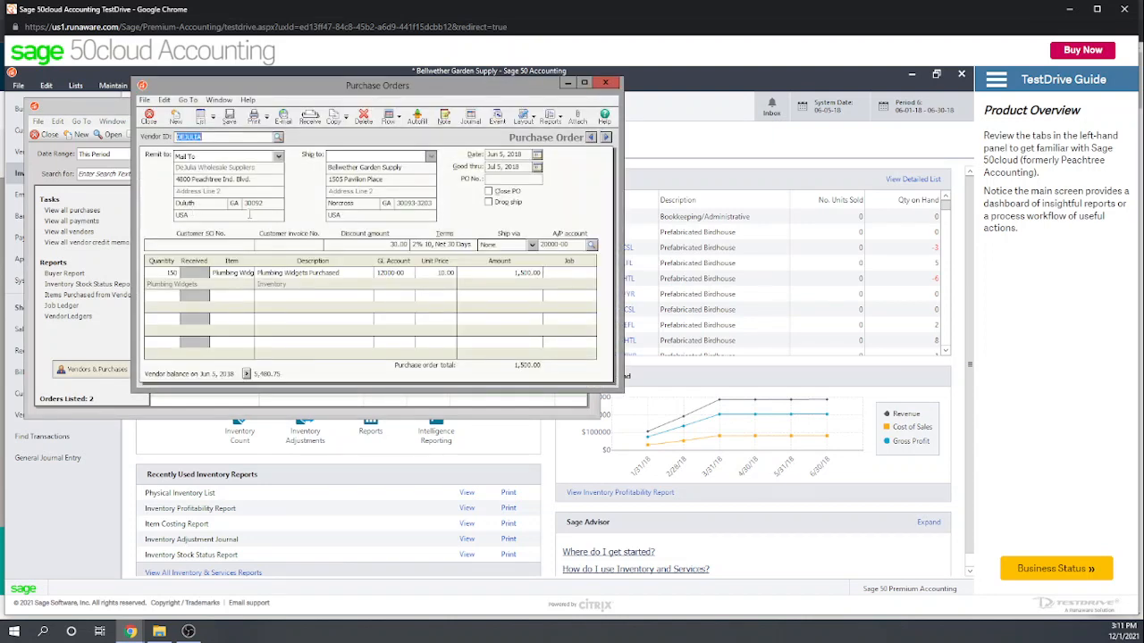
left_click(499, 180)
type("10500")
left_click(236, 125)
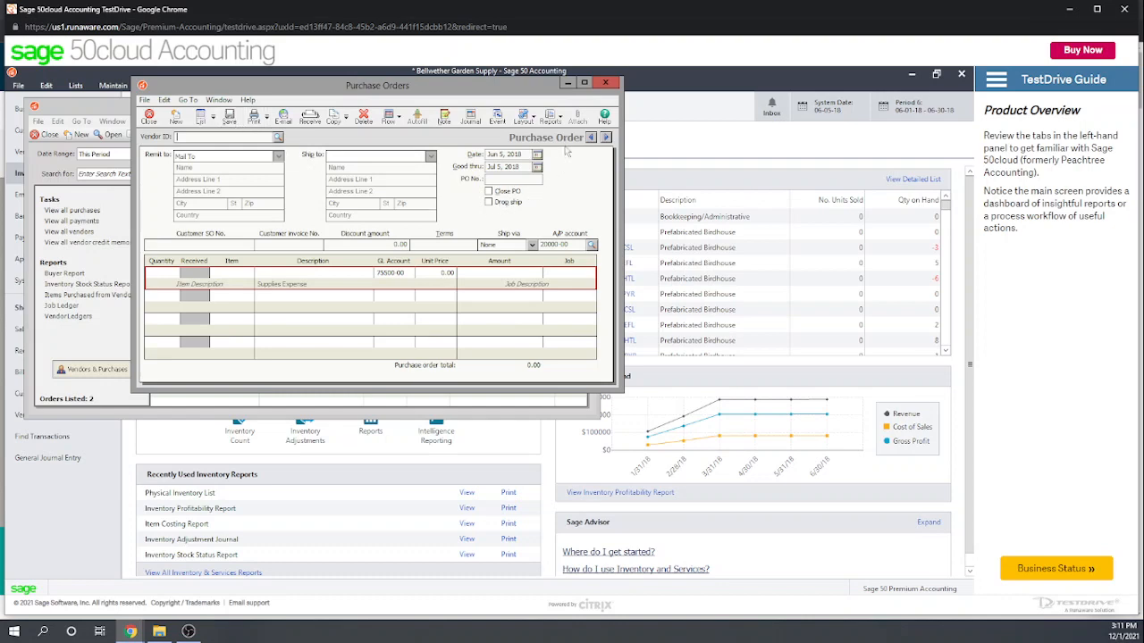
left_click(605, 82)
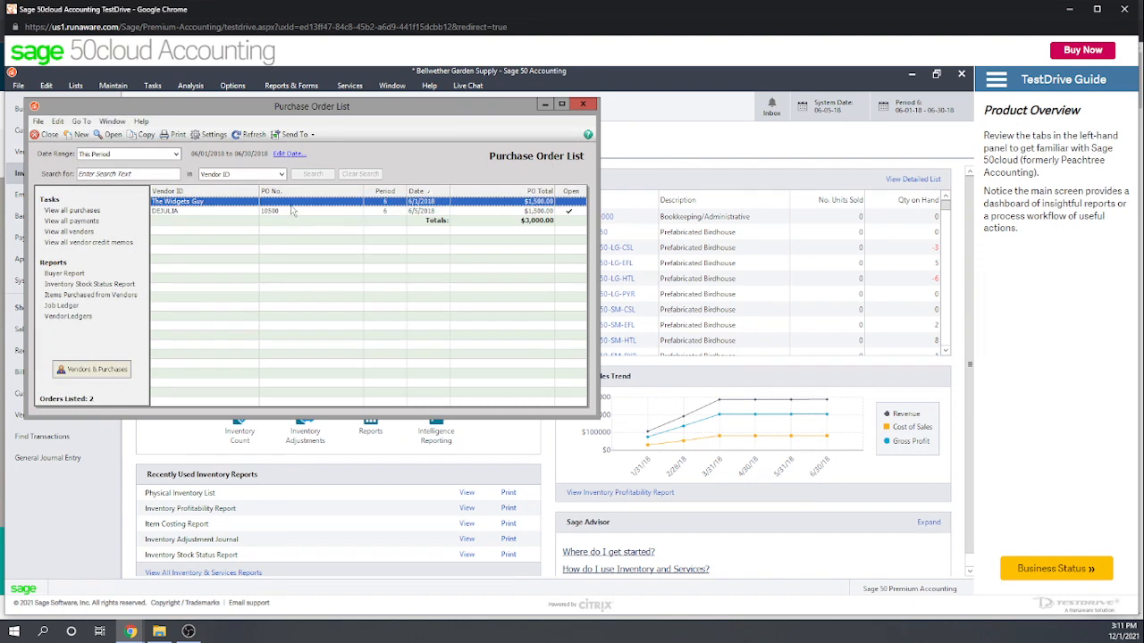
- Start a receipt from the DEJULIA purchase order and set the received quantity of Plumbing Widgets to 100
double_click(183, 212)
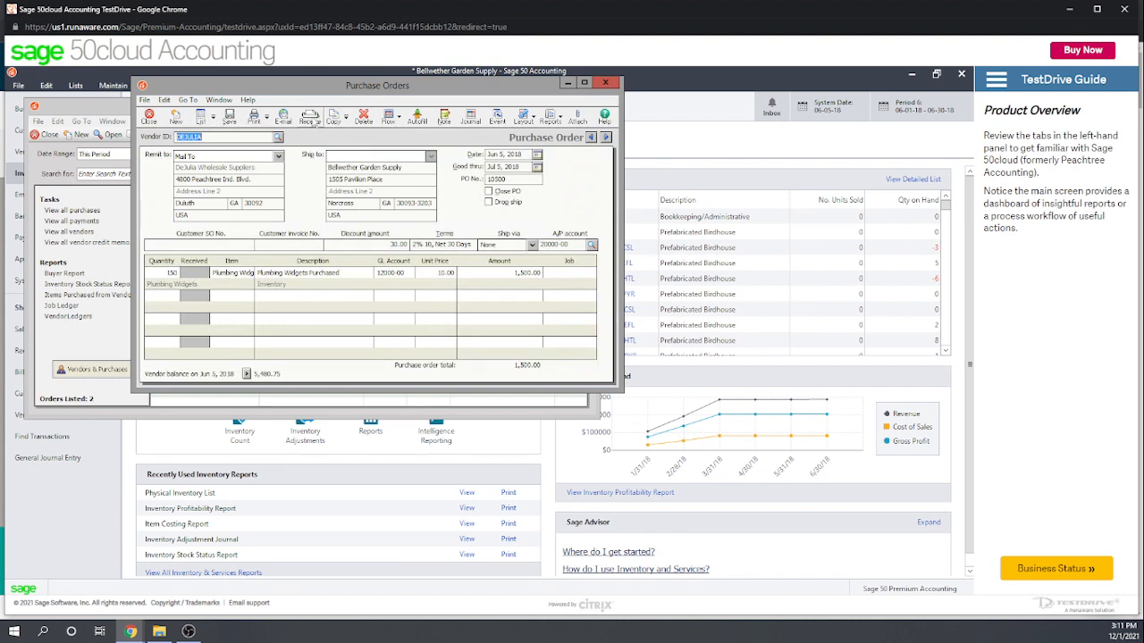
left_click(310, 119)
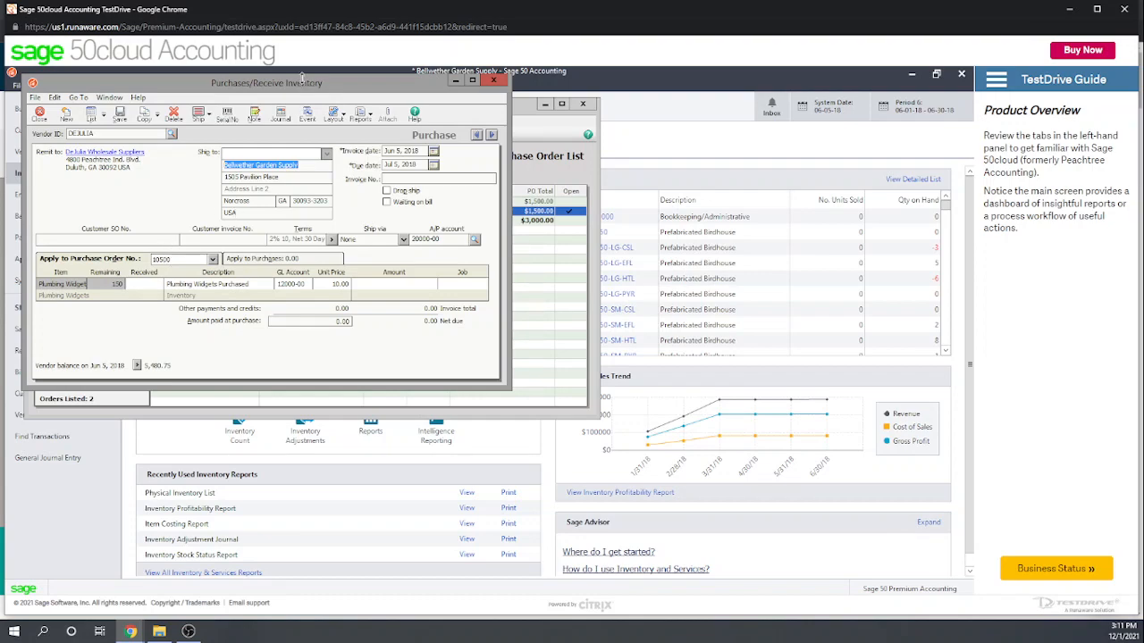
left_click_drag(301, 78, 402, 231)
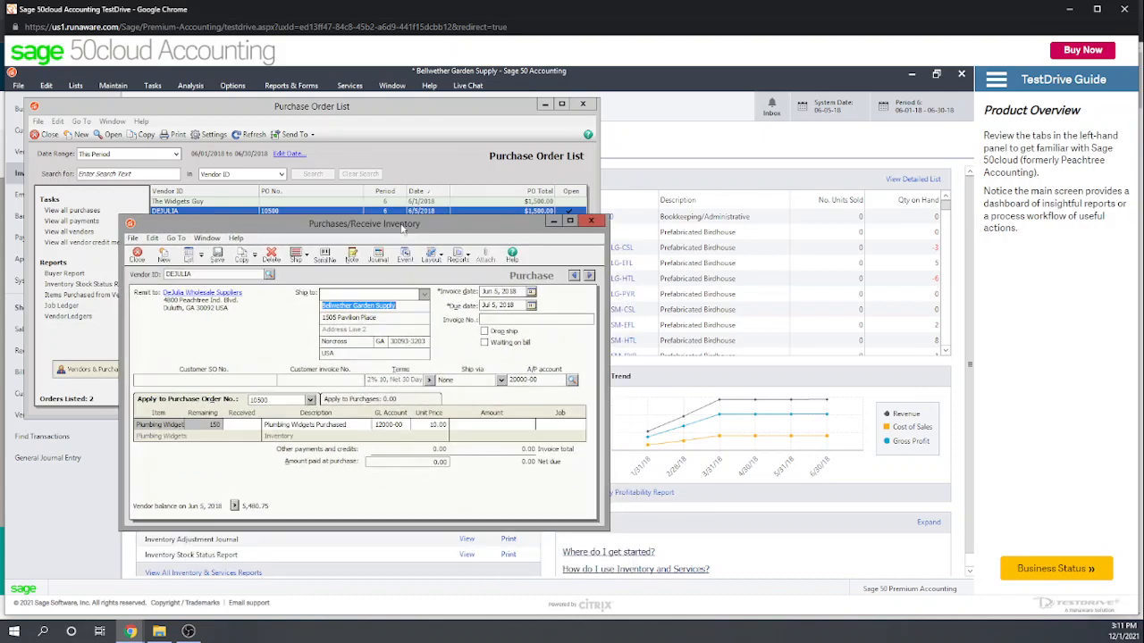
left_click_drag(402, 228, 391, 125)
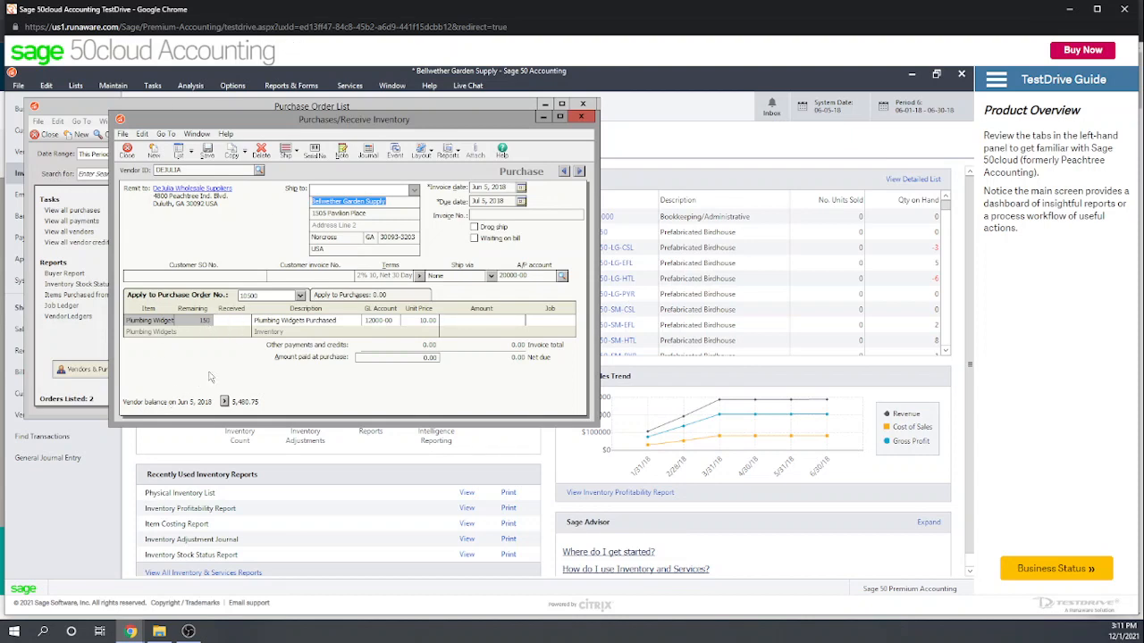
left_click(234, 321)
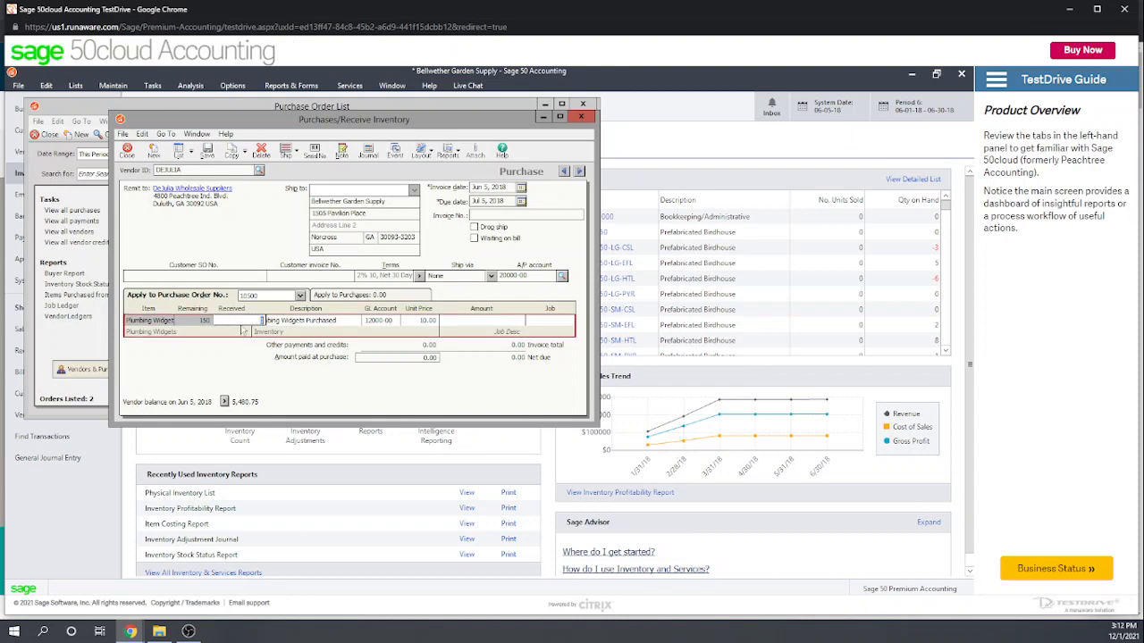
type("100")
left_click(476, 321)
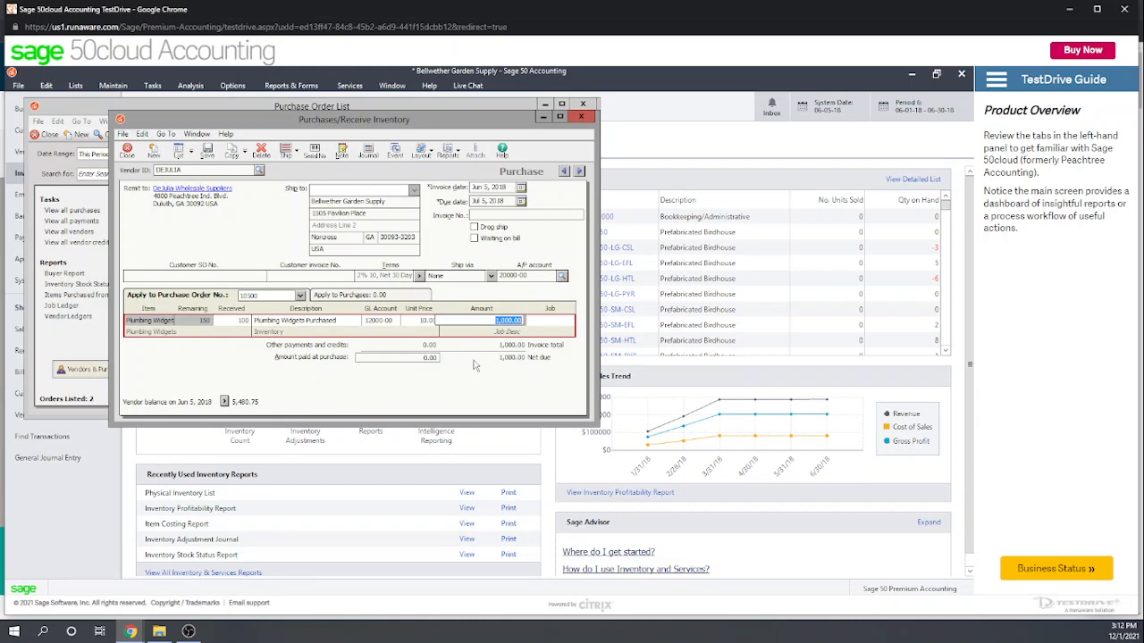
- Enter 18498 as the invoice number on the DEJULIA receipt, save it, and close the receiving window
left_click(207, 152)
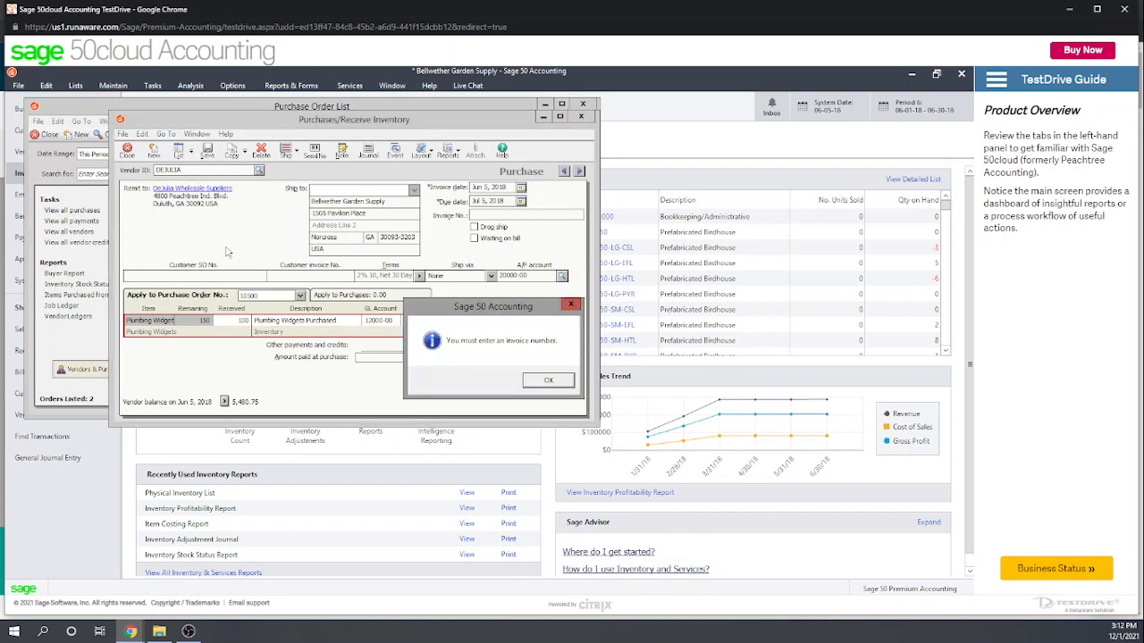
left_click(550, 382)
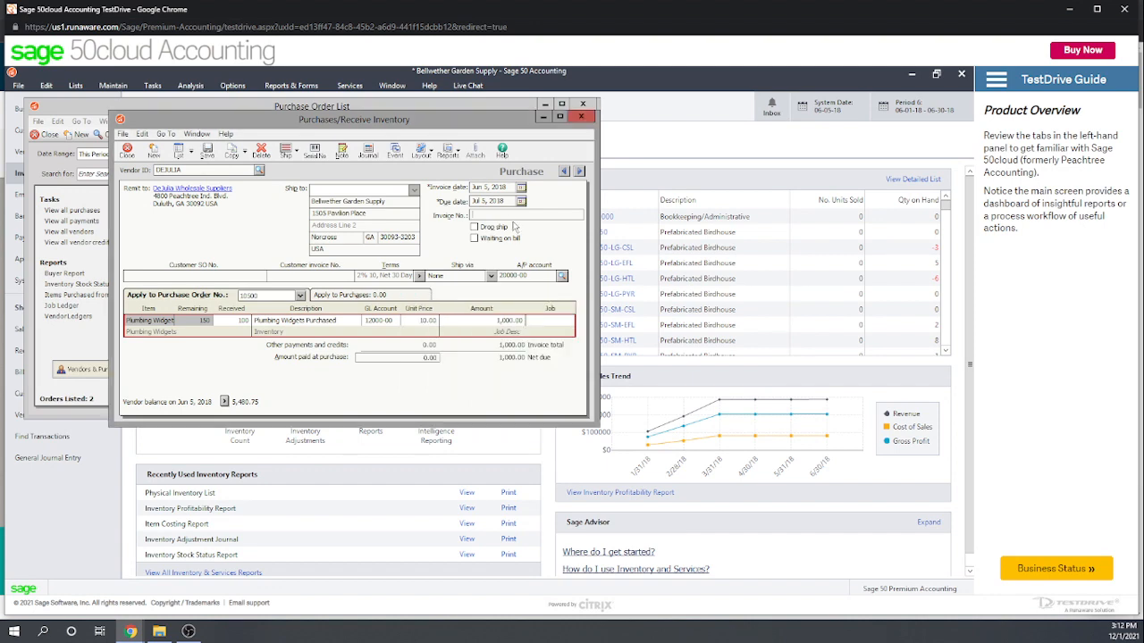
type("18498")
left_click(207, 152)
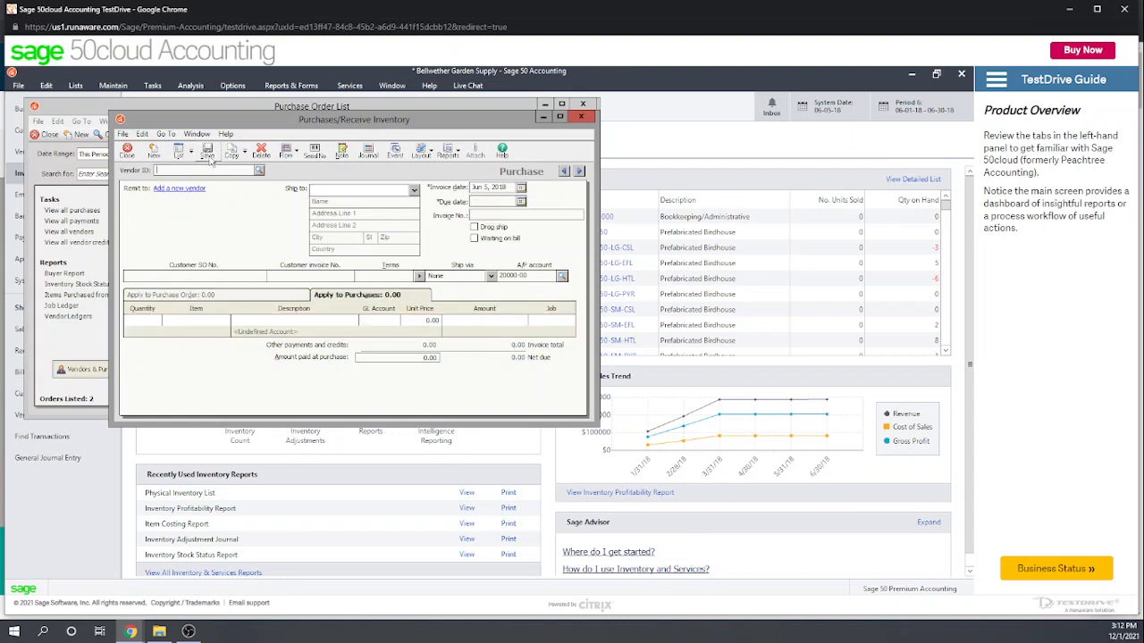
left_click(582, 119)
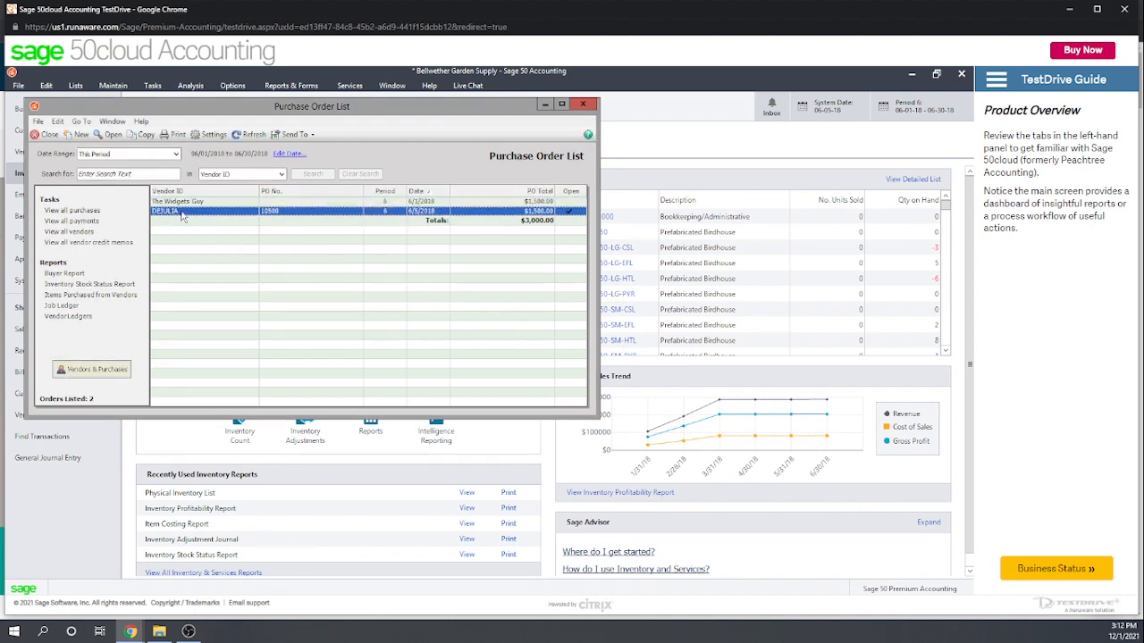
- Check the received quantity of Plumbing Widgets on the DEJULIA purchase order, and close the order and the purchase order list
double_click(183, 211)
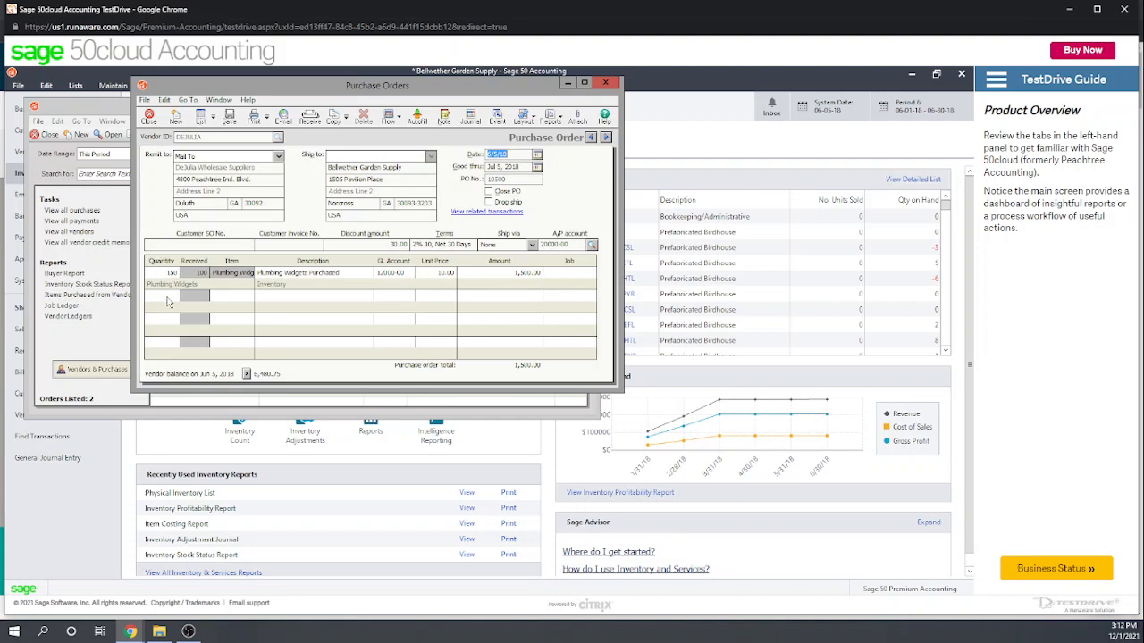
left_click(605, 83)
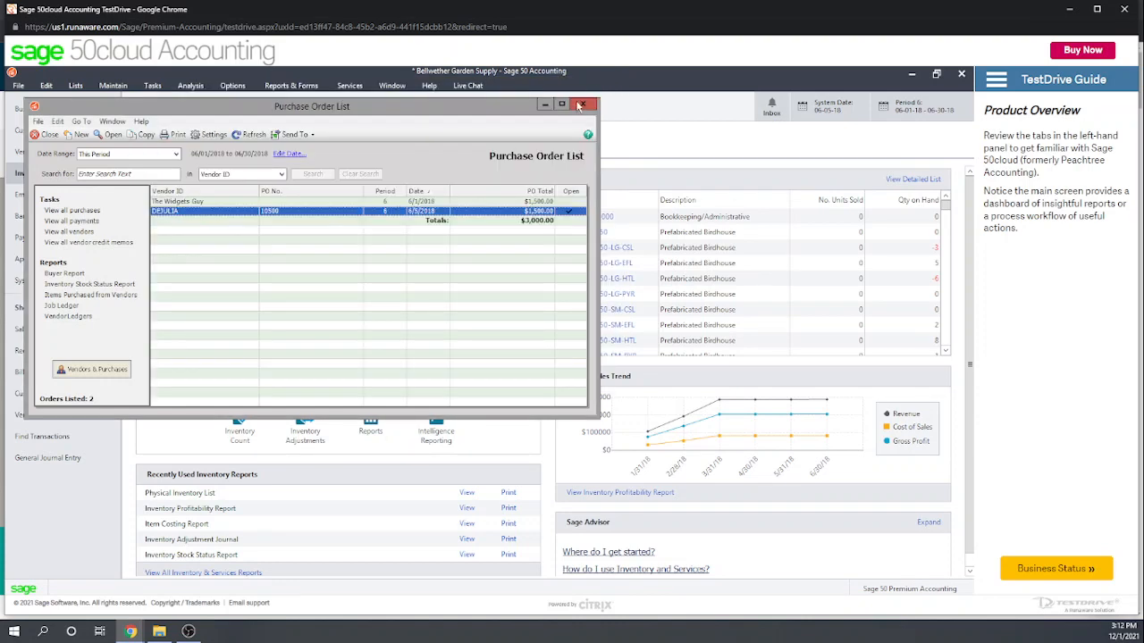
left_click(581, 105)
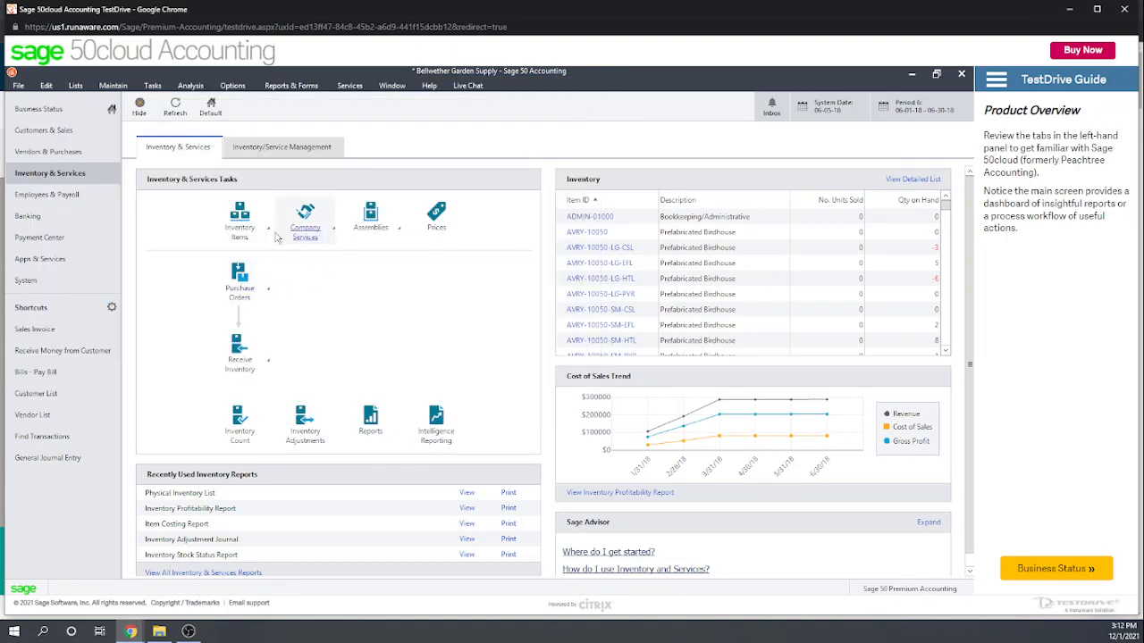
- Open the list of existing inventory items for viewing and editing
left_click(391, 85)
left_click(270, 230)
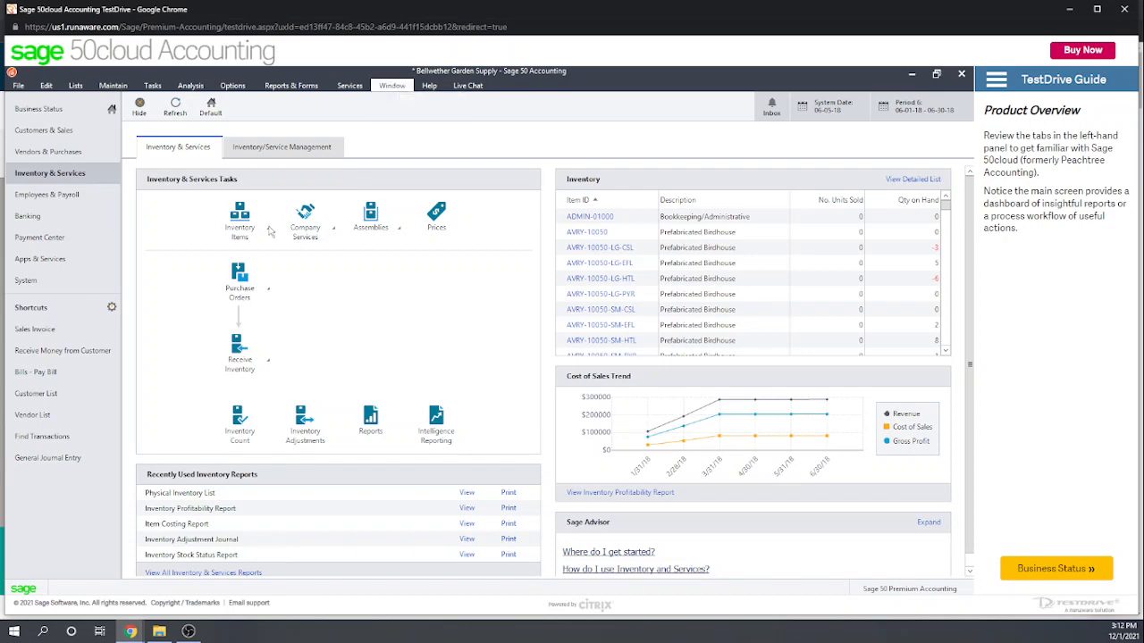
left_click(270, 230)
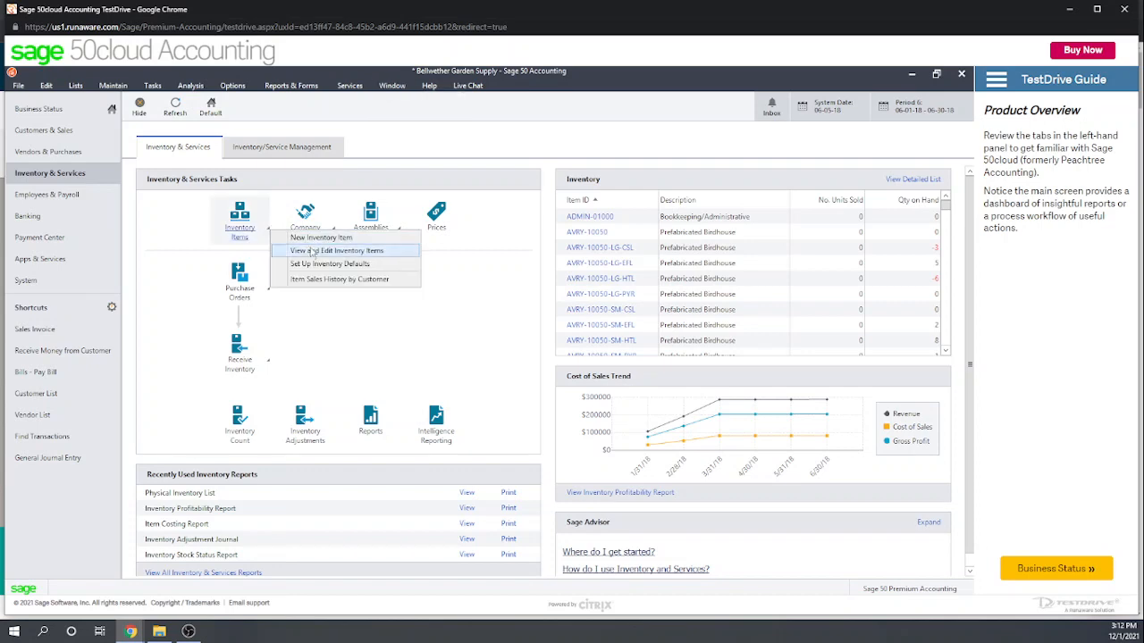
left_click(312, 251)
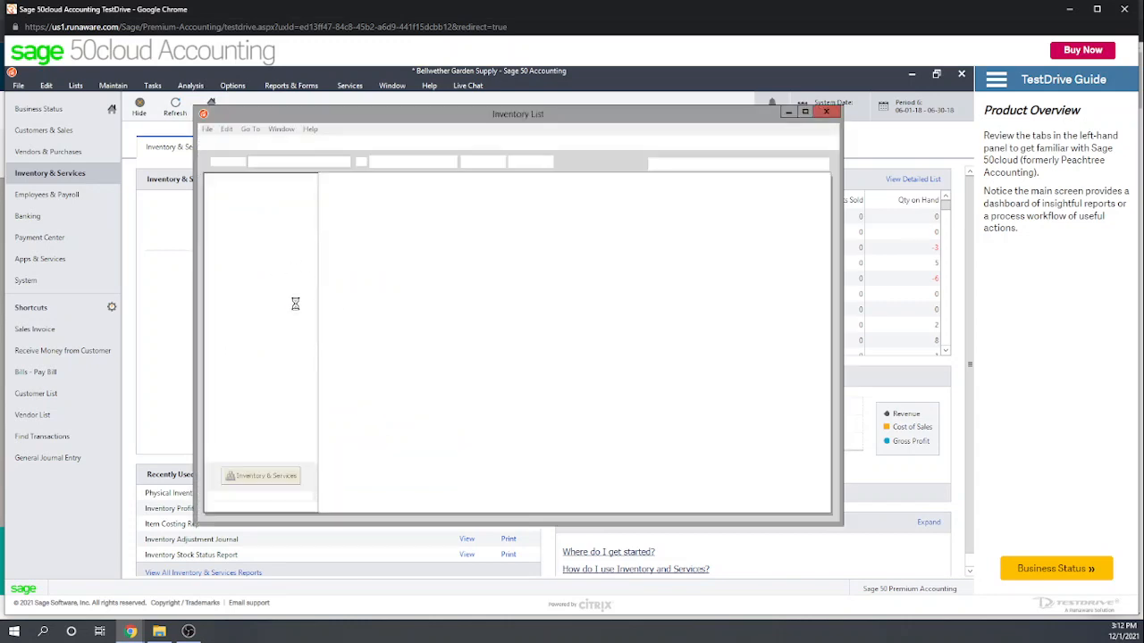
- Search the inventory list for "plumbing widgets" and open the item's record to check its stock and order quantities and its period history
left_click(265, 161)
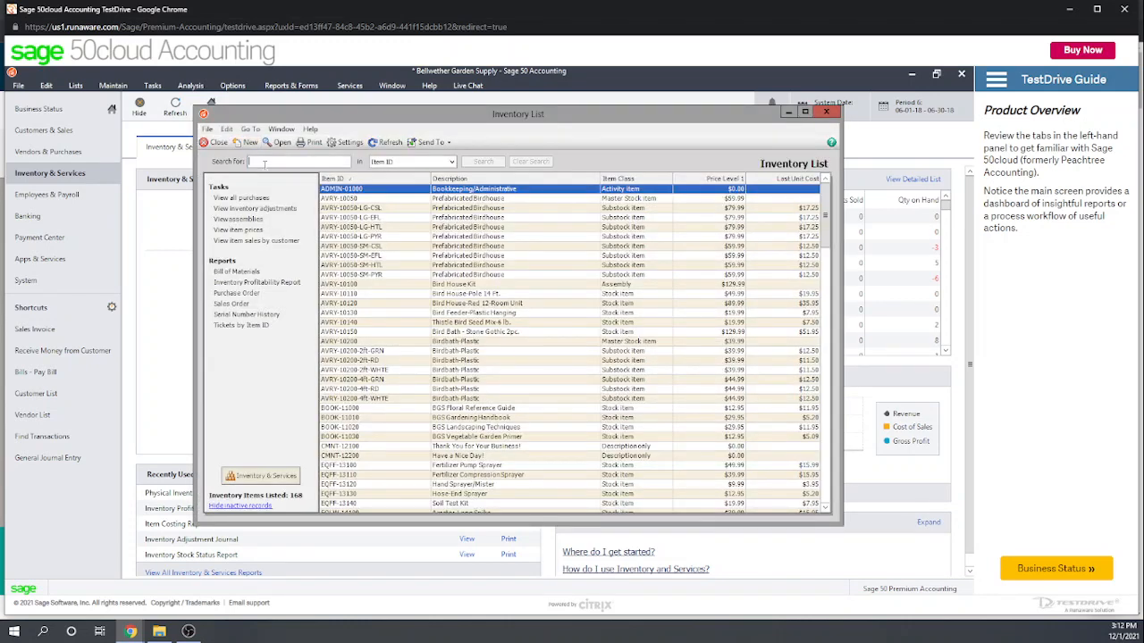
type("plumbing widgets")
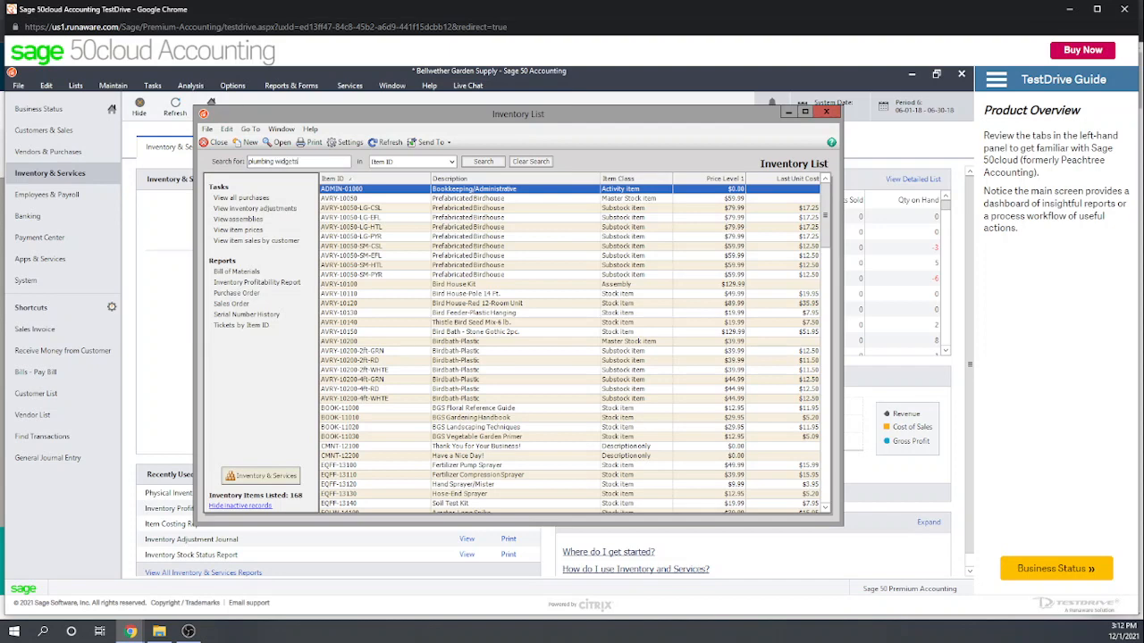
key("Return")
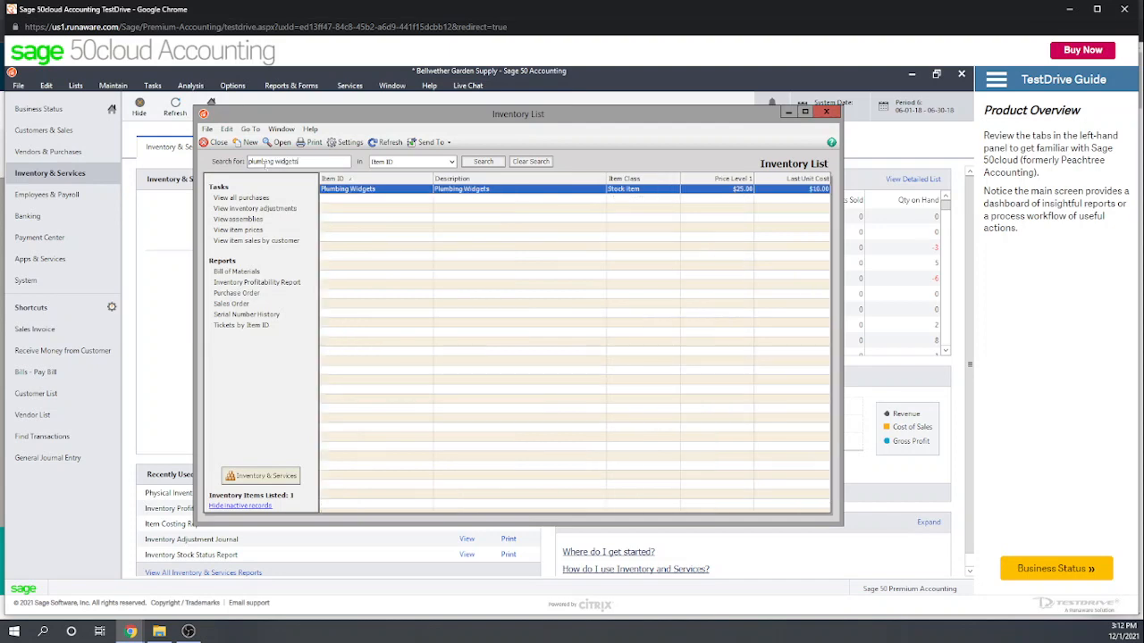
double_click(349, 189)
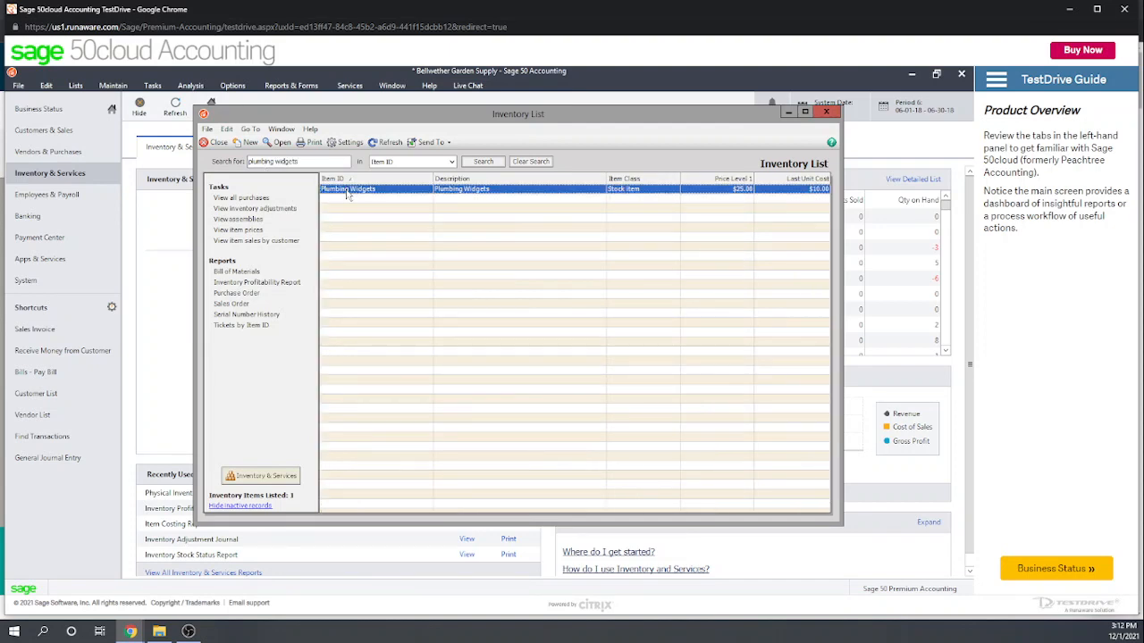
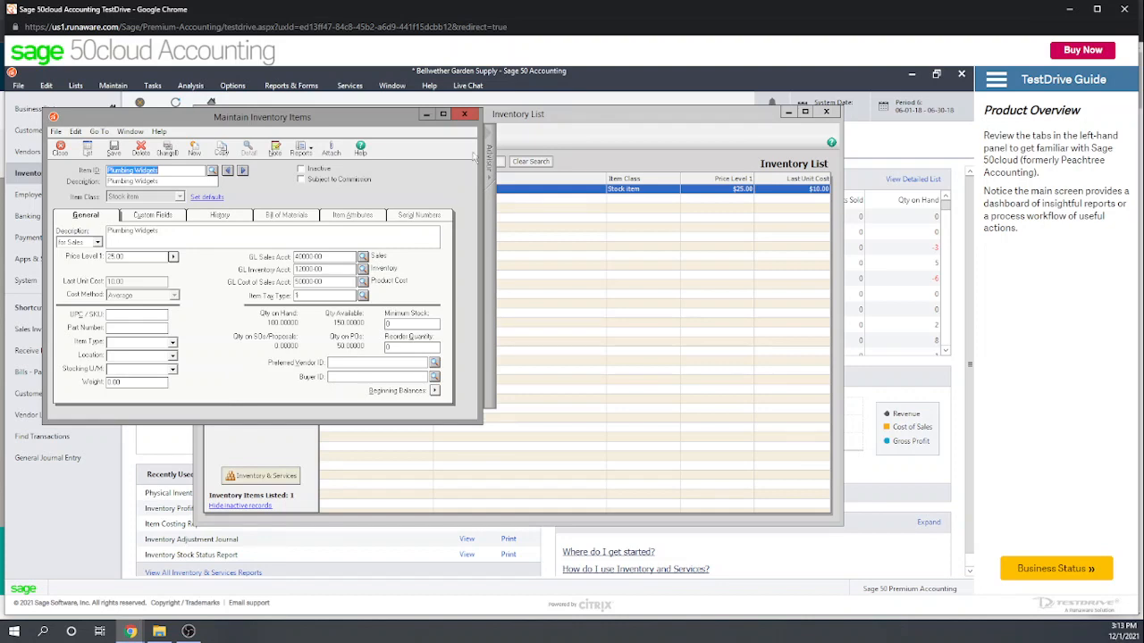
left_click(220, 215)
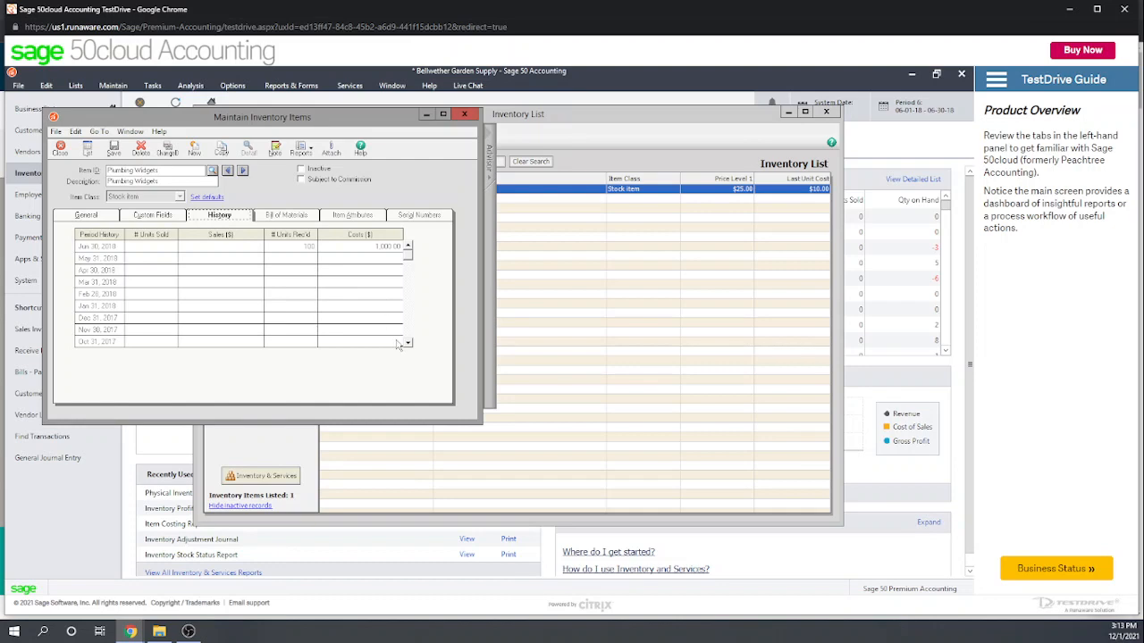
- Close the inventory windows and open the DEJULIA purchase order from the existing orders to receive its items
left_click(471, 117)
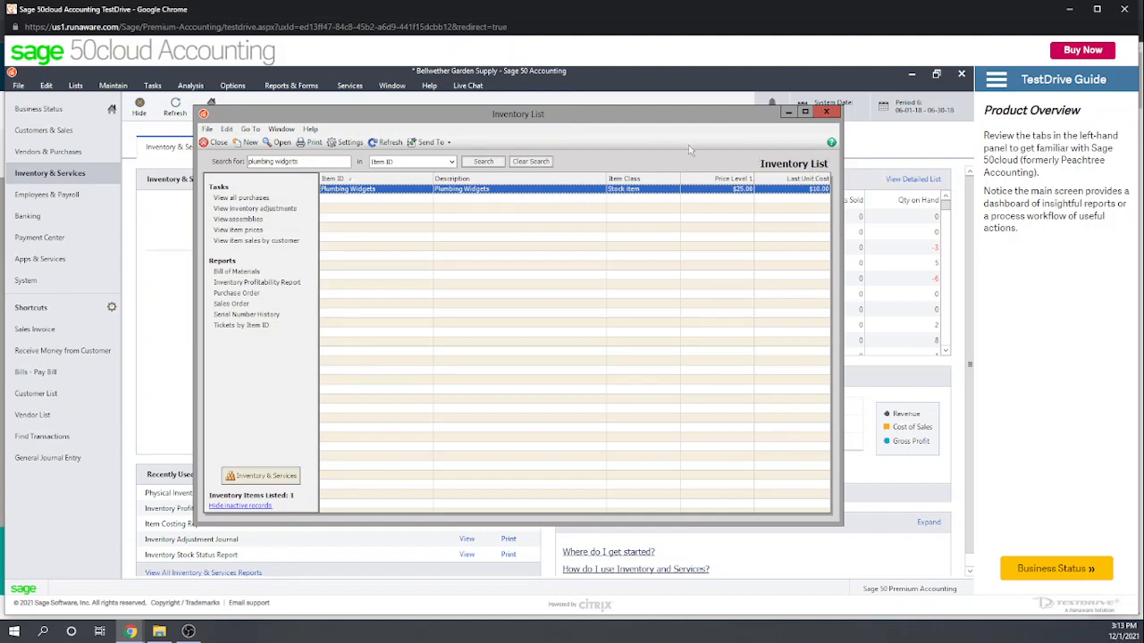
left_click(827, 112)
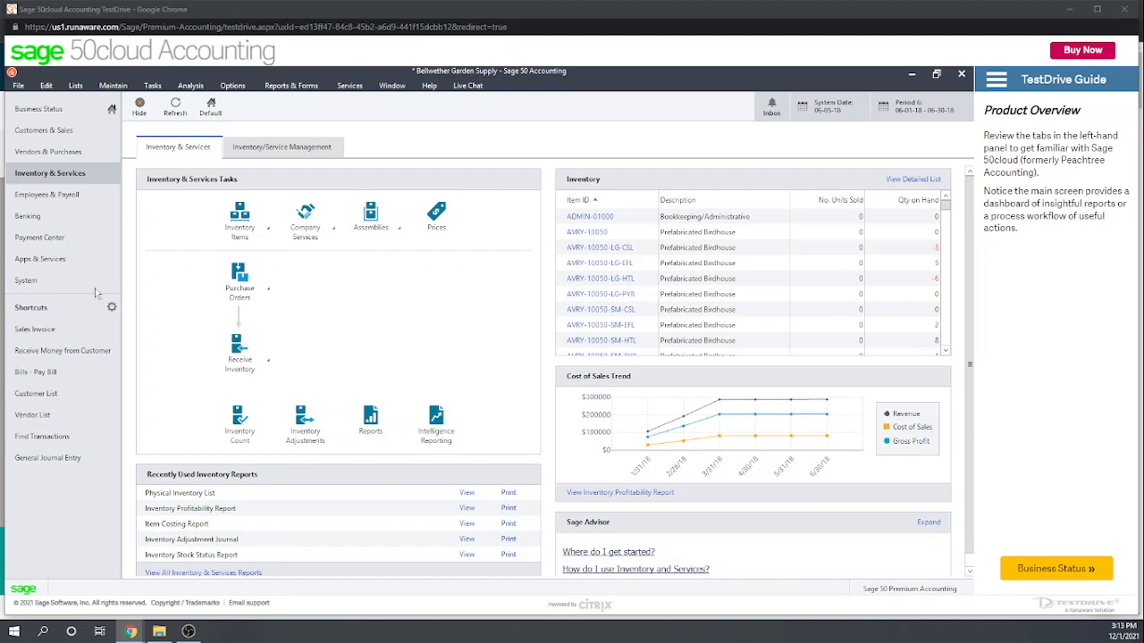
left_click(267, 291)
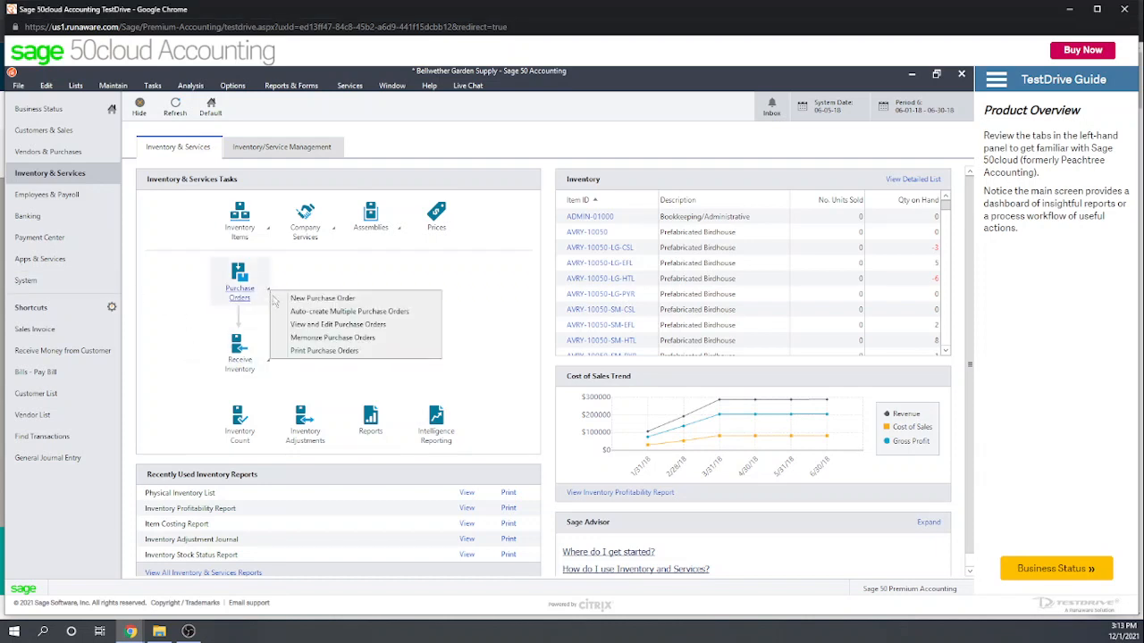
left_click(328, 327)
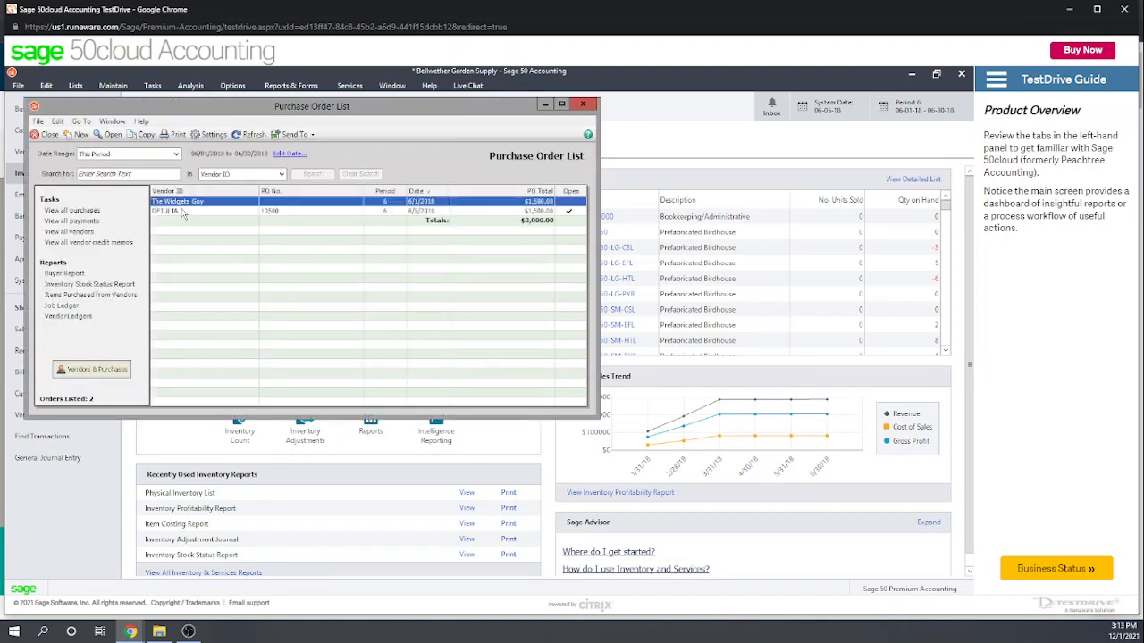
double_click(181, 212)
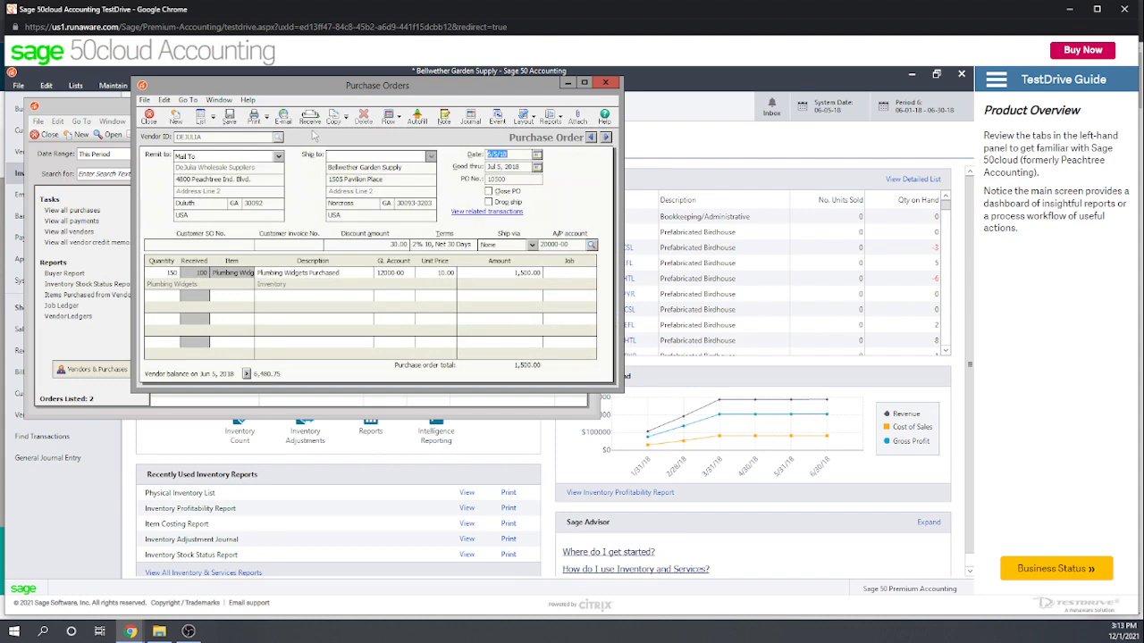
left_click(311, 120)
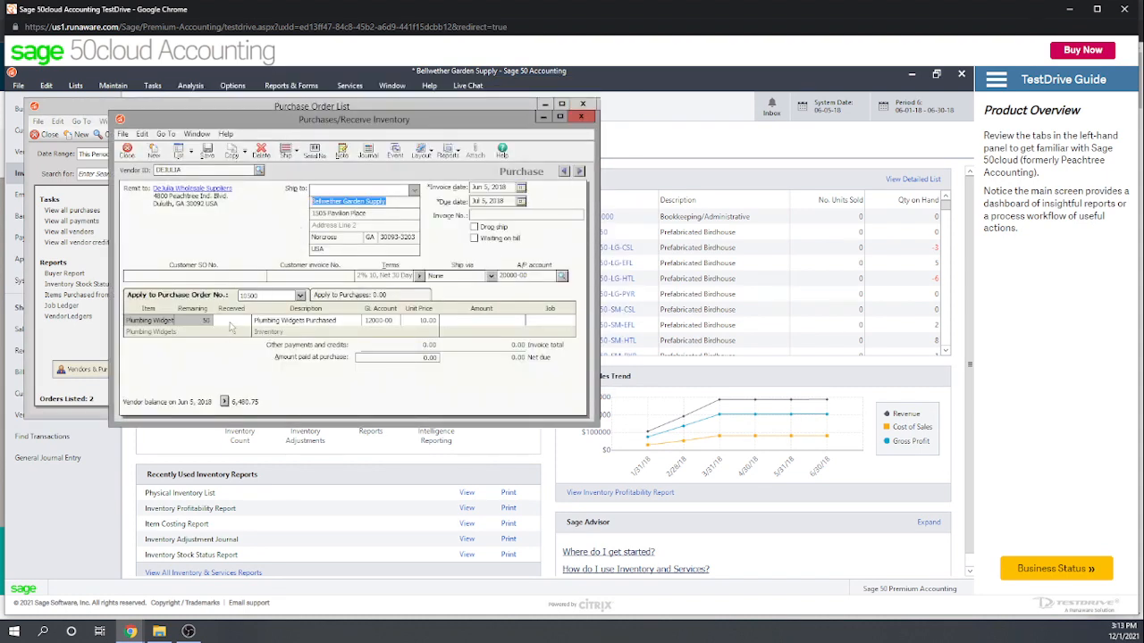
- Receive 50 Plumbing Widgets against the purchase order at a unit price of 11
left_click(231, 320)
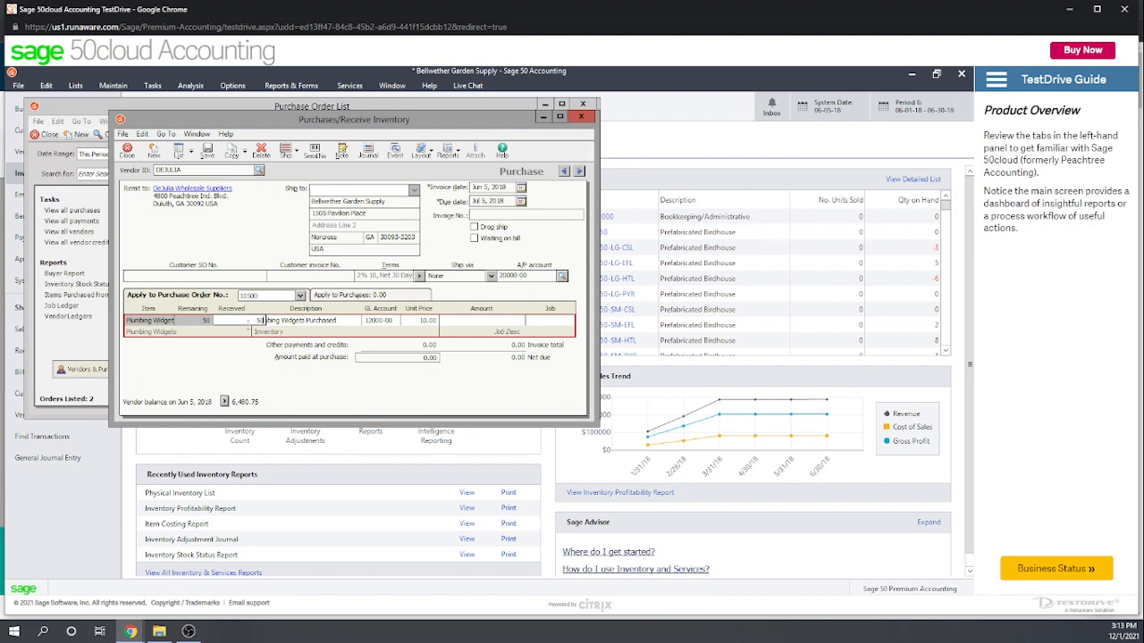
left_click(425, 322)
type("10")
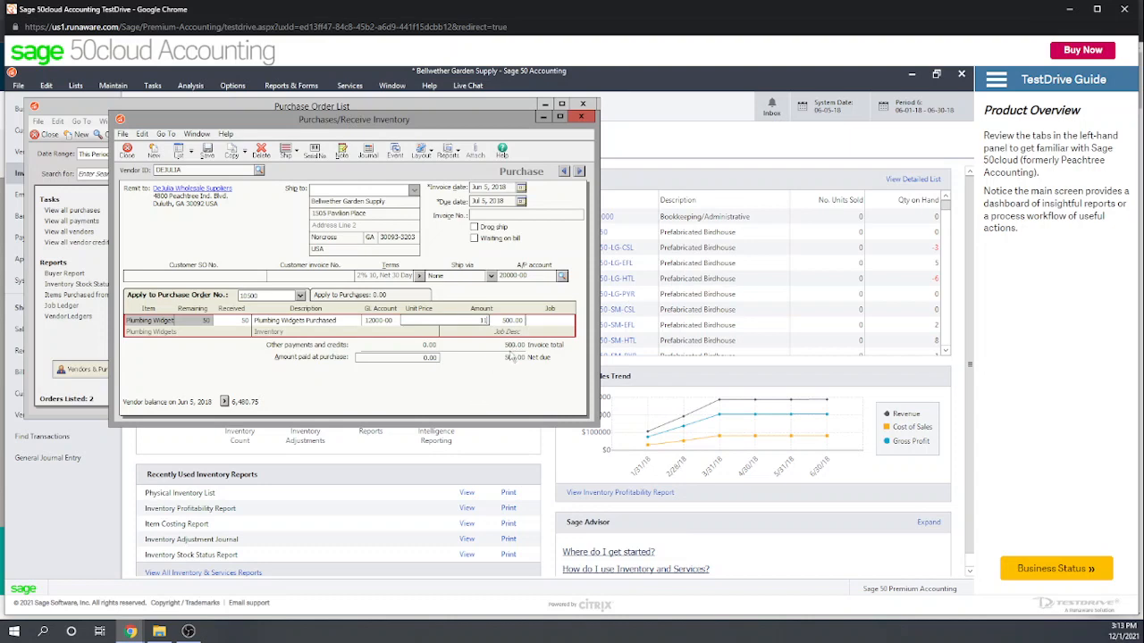
type("1")
key("Tab")
- Enter the vendor's invoice number on the purchase and save it
left_click(537, 215)
type("498452")
left_click(214, 156)
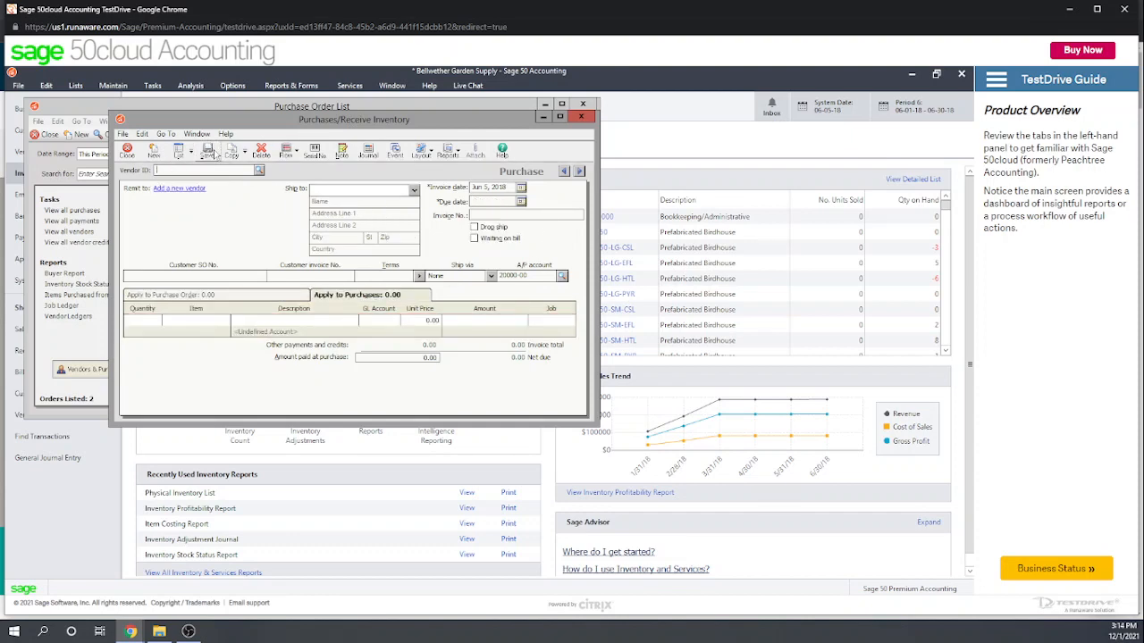
left_click(583, 118)
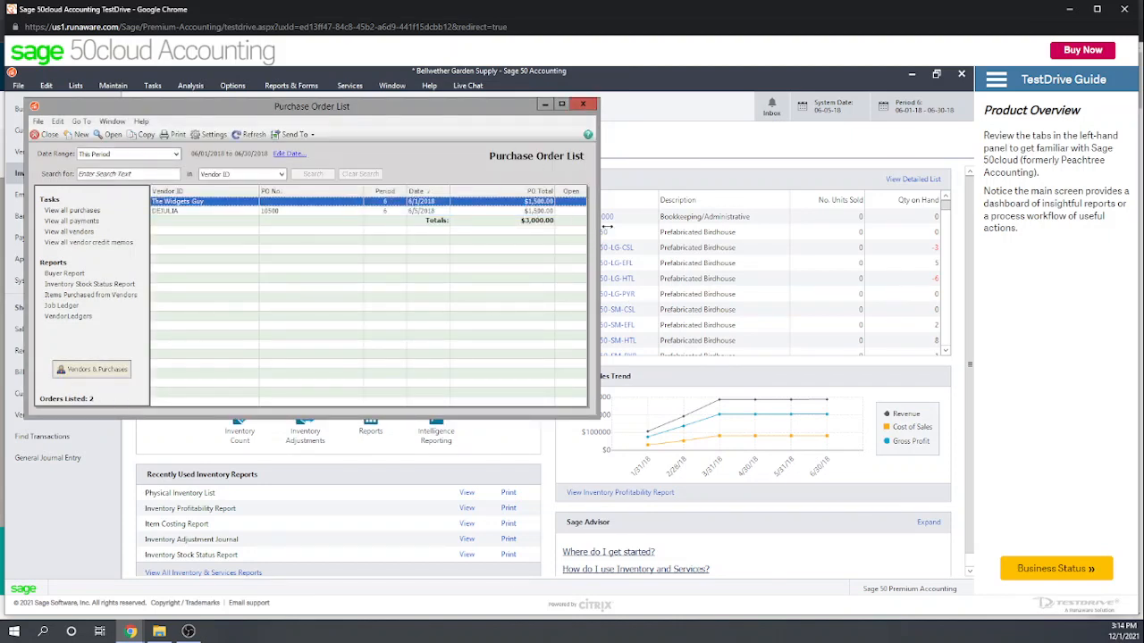
left_click(584, 104)
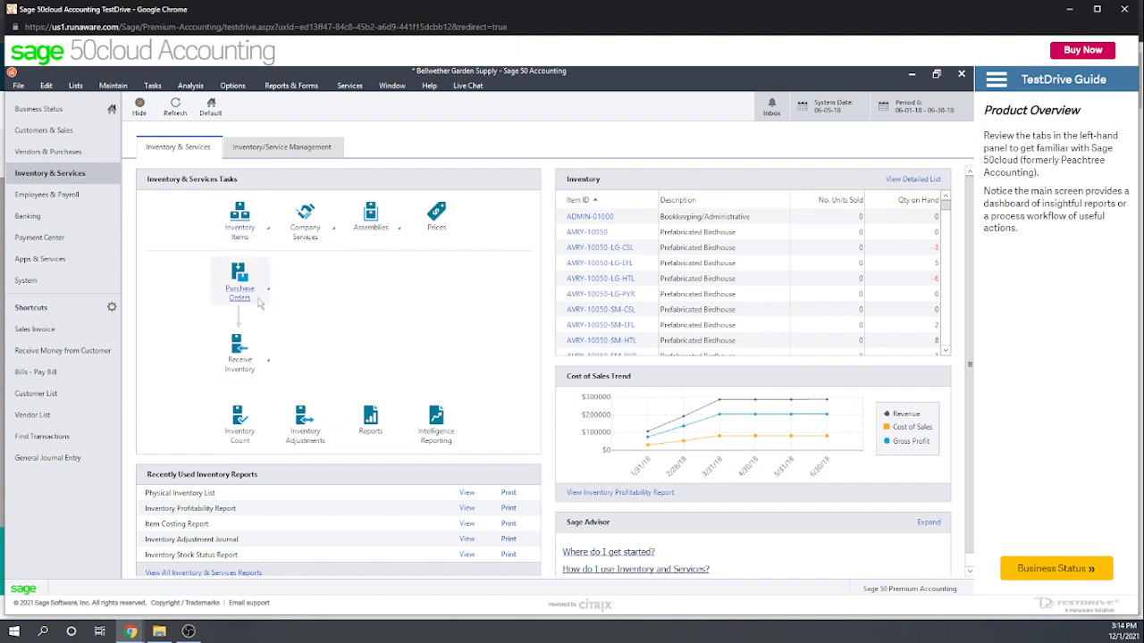
- Open the Plumbing Widgets inventory item and review its general details, unit cost and purchase history
left_click(270, 229)
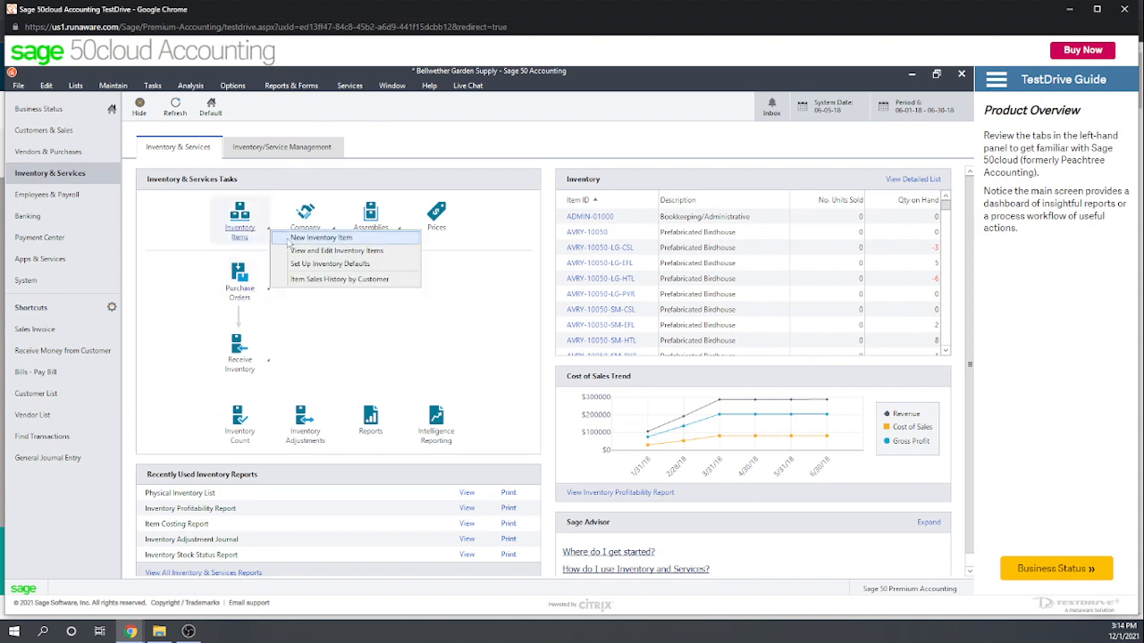
left_click(304, 253)
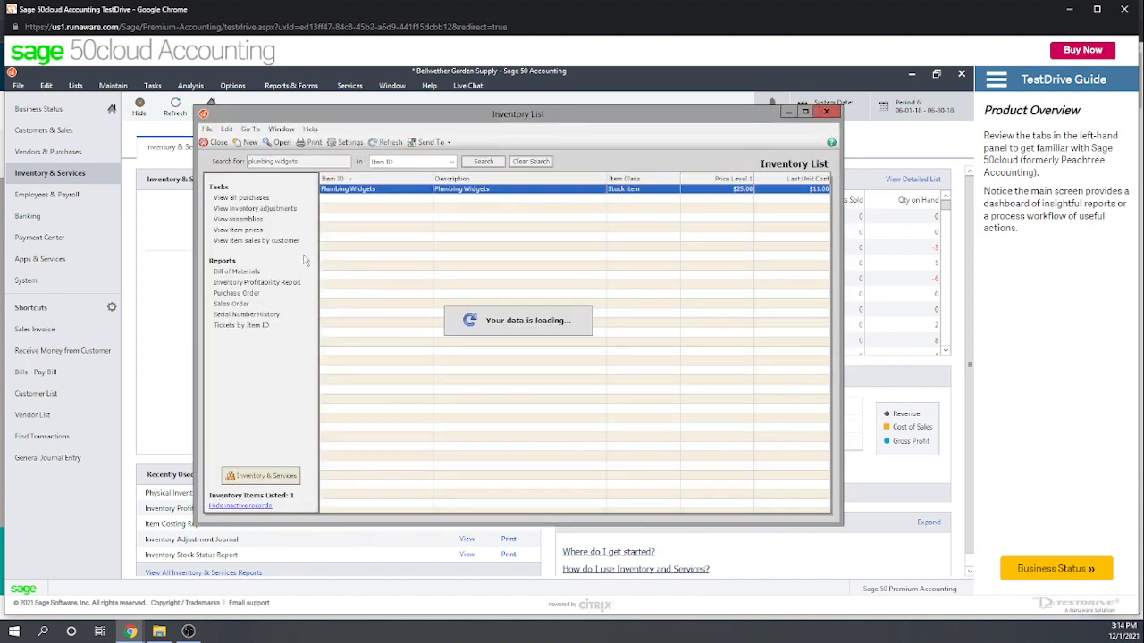
double_click(362, 197)
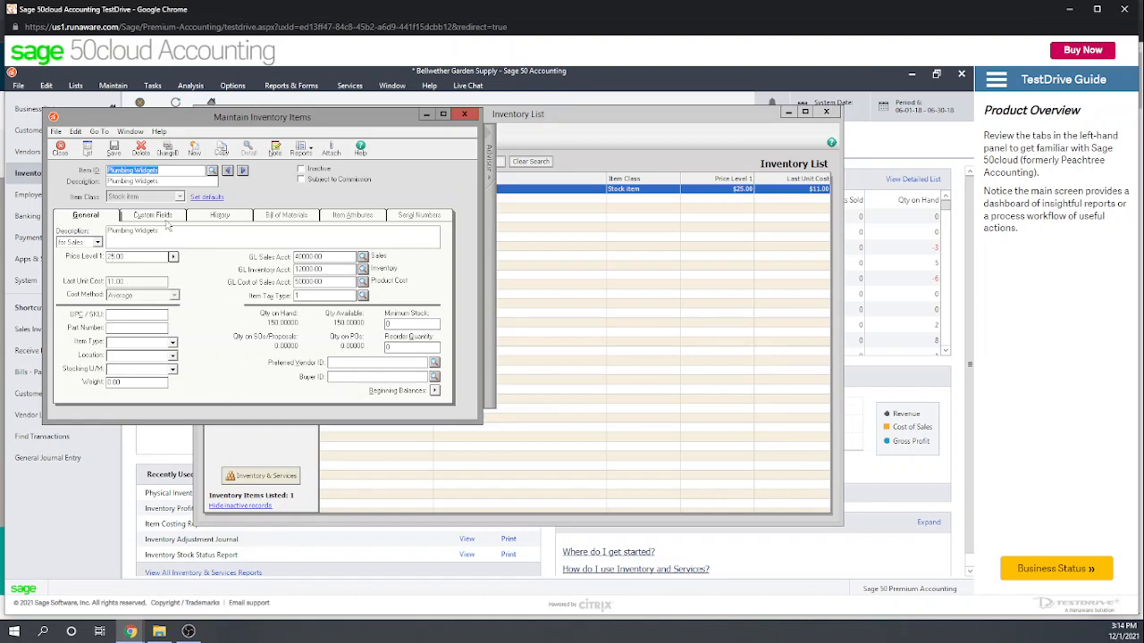
left_click(220, 216)
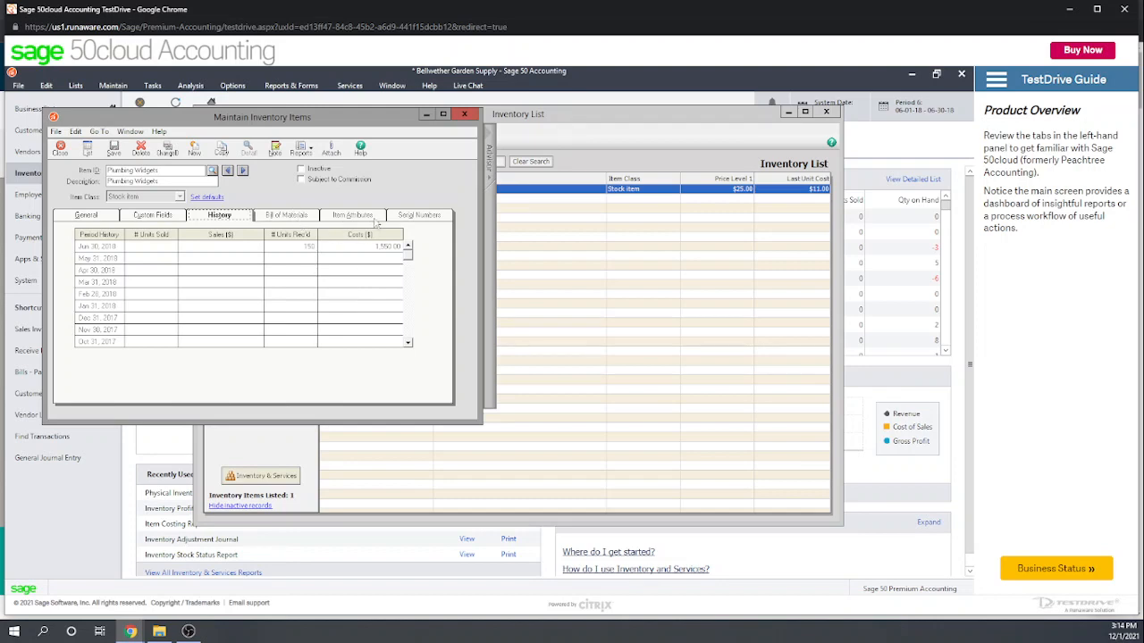
left_click(304, 150)
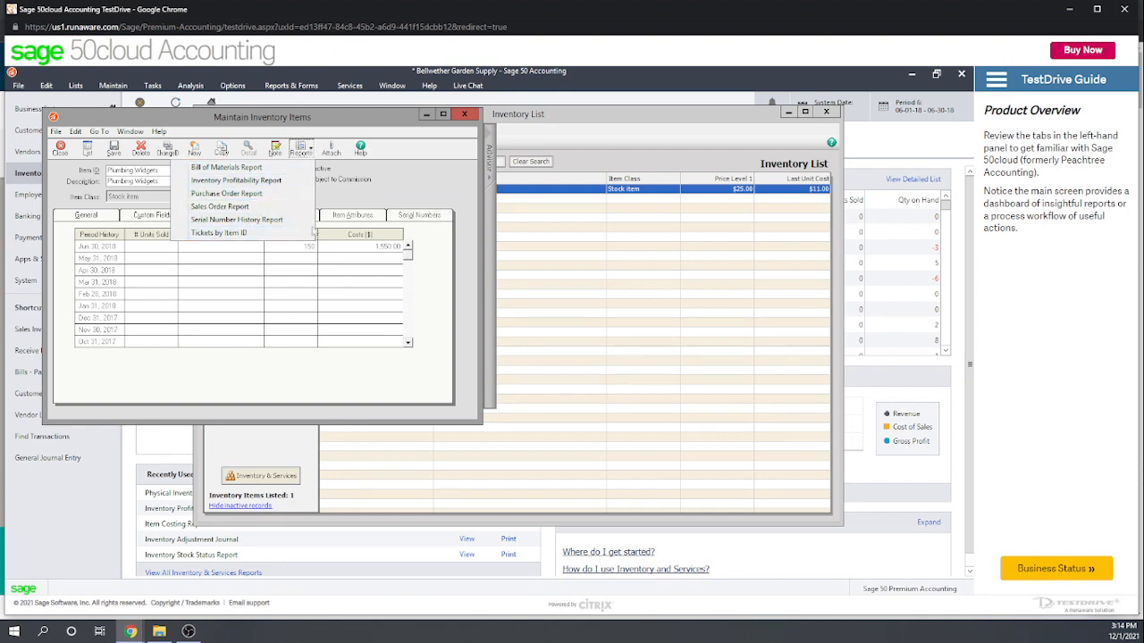
left_click(368, 205)
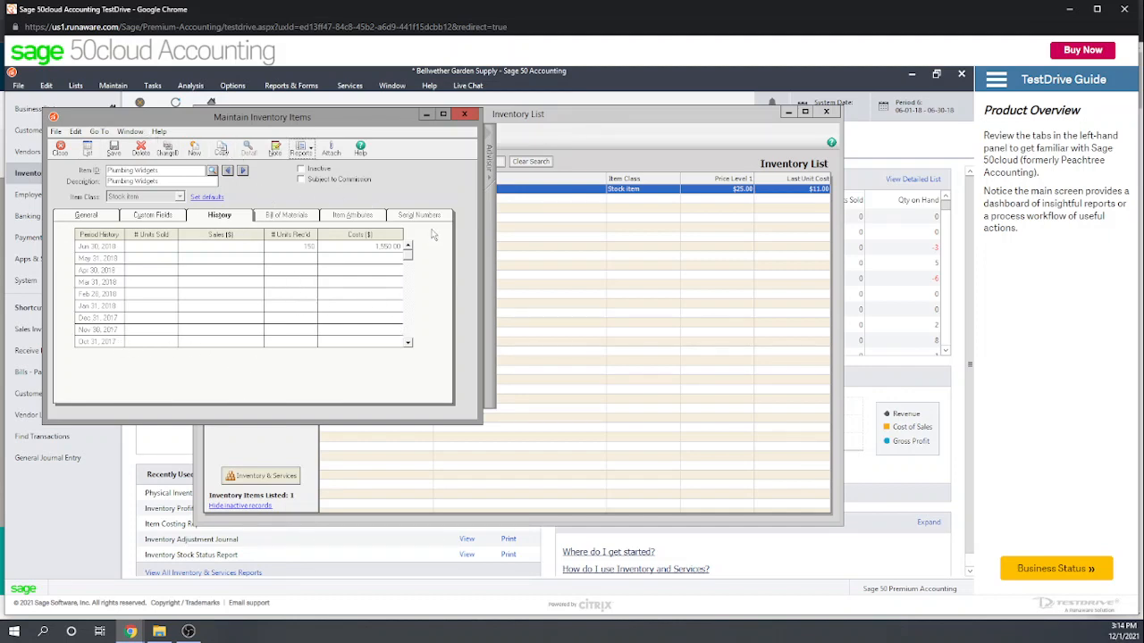
left_click(83, 218)
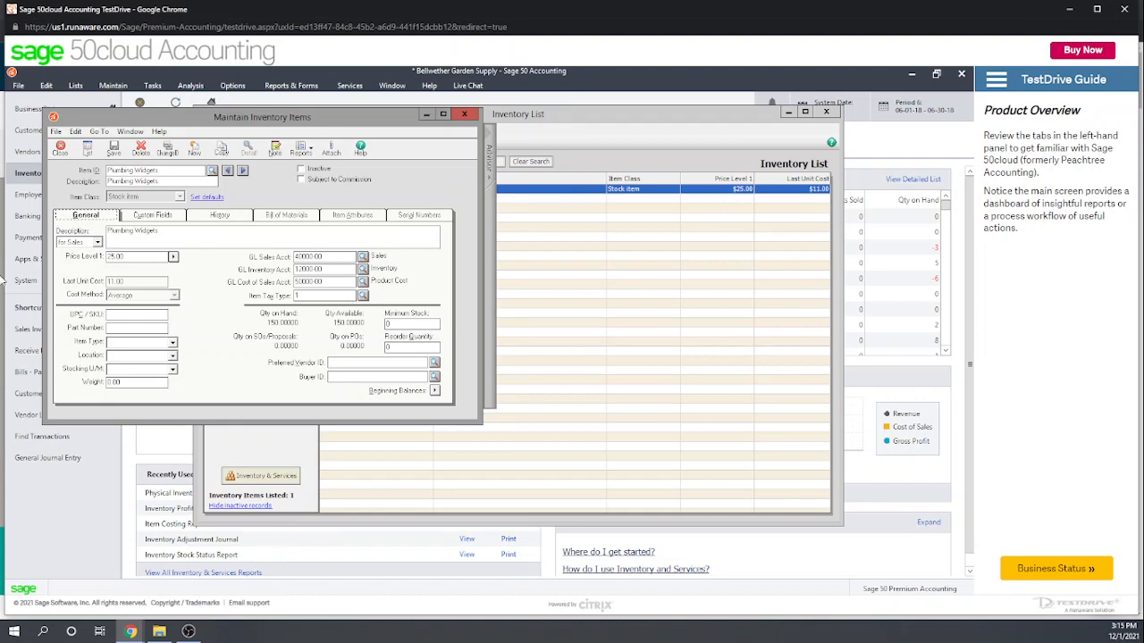
left_click(463, 113)
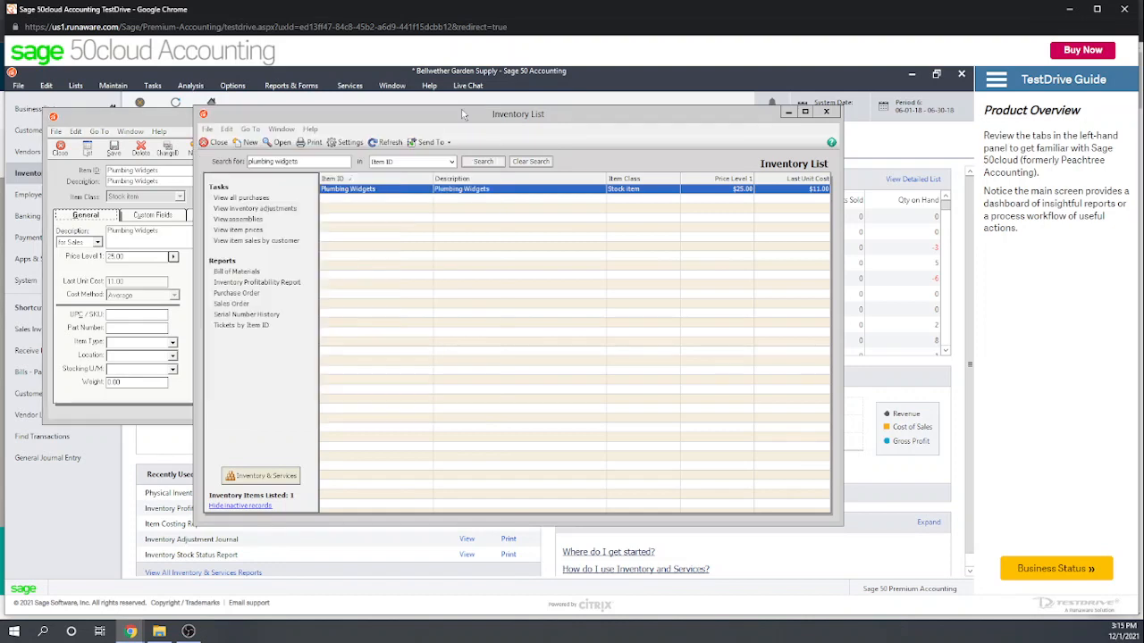
left_click(827, 113)
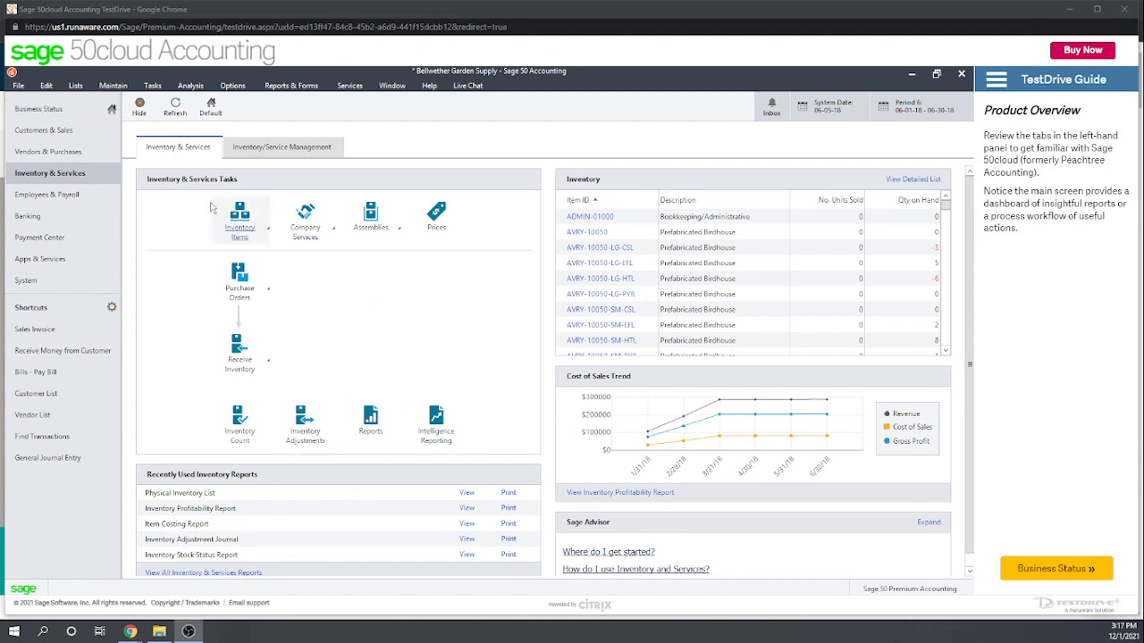
- Create a new job with the ID FB Bathroom and the description Family Bowling Bathroom
left_click(75, 86)
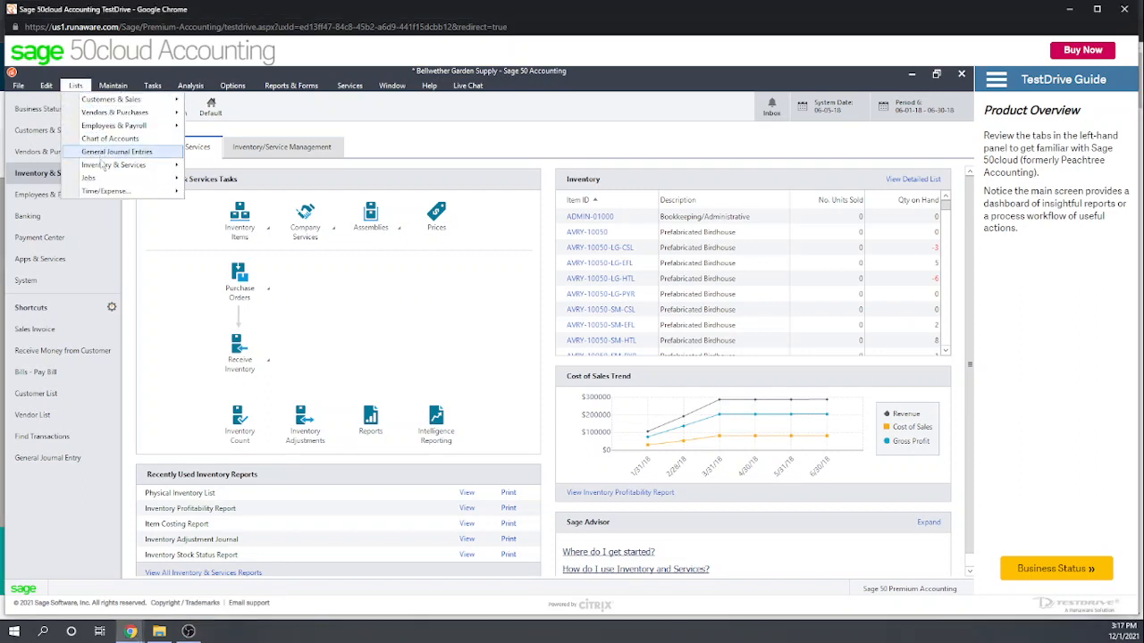
mouse_move(106, 181)
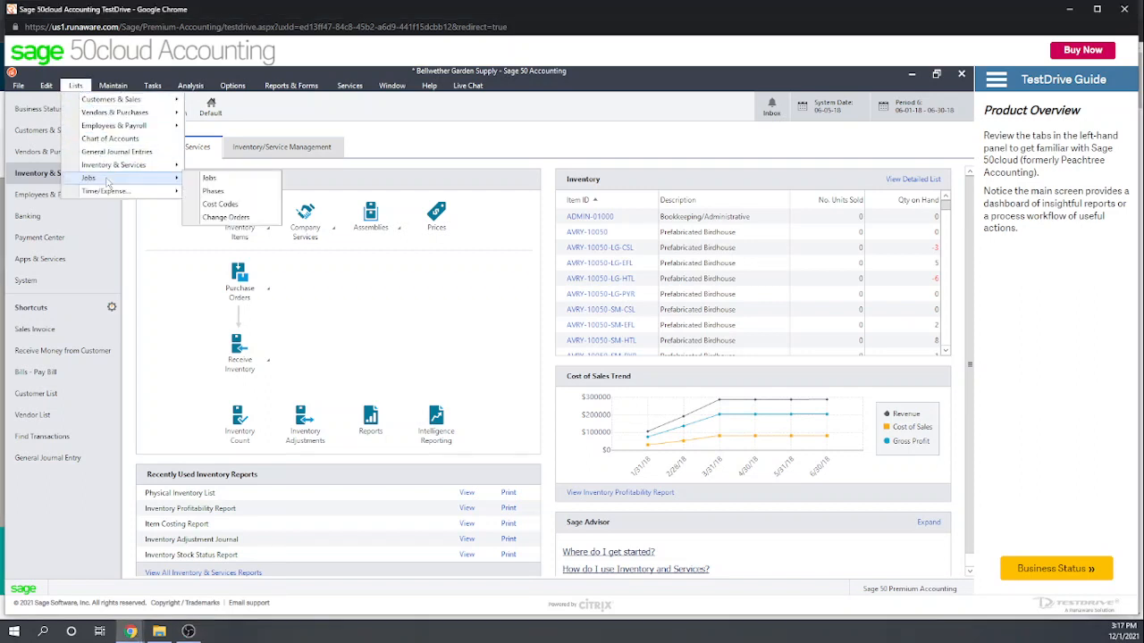
left_click(230, 182)
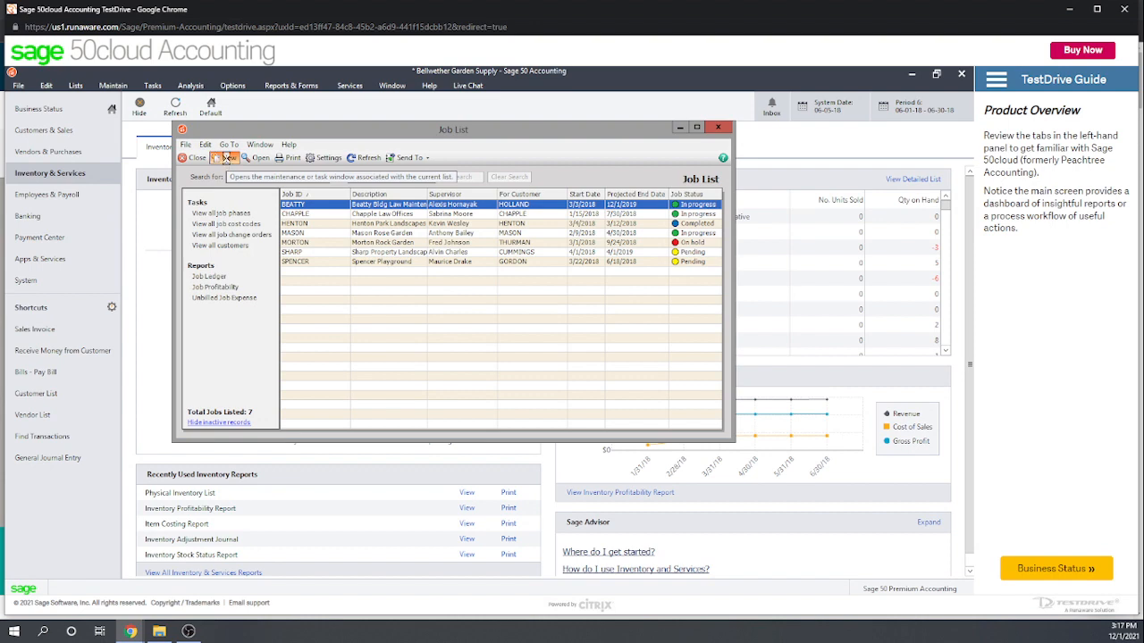
left_click(225, 158)
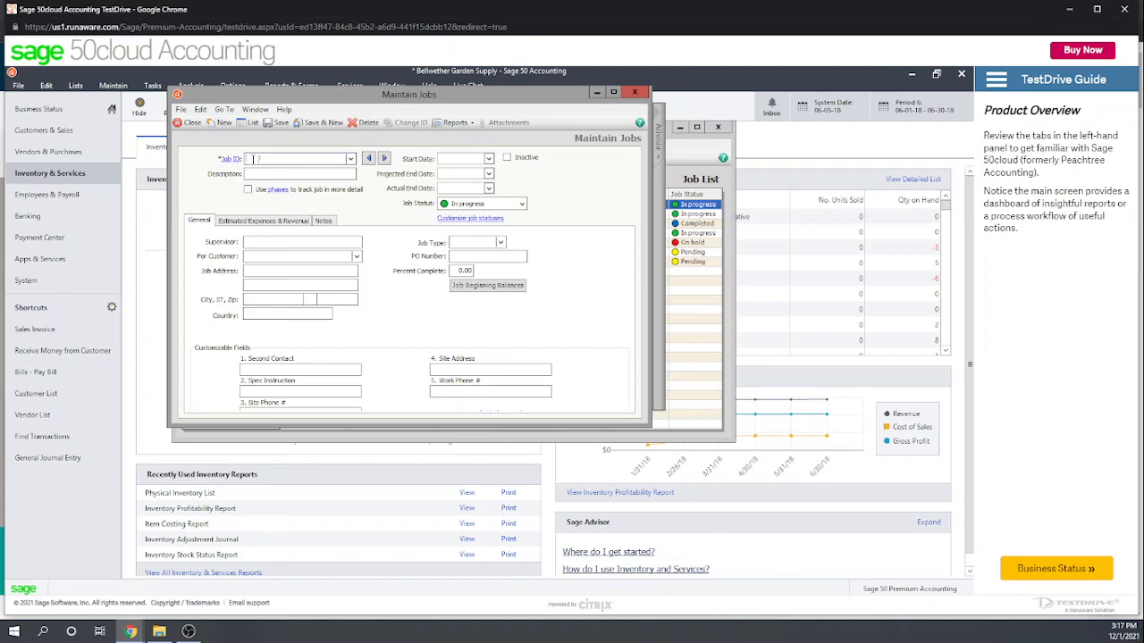
type("FB Bathroom")
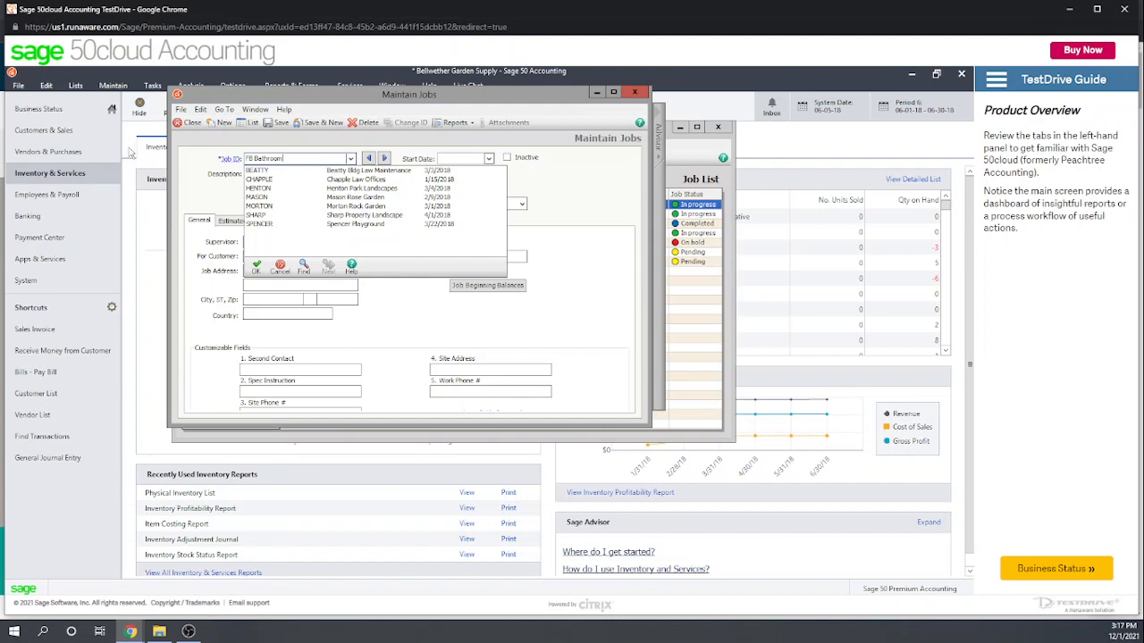
left_click(257, 268)
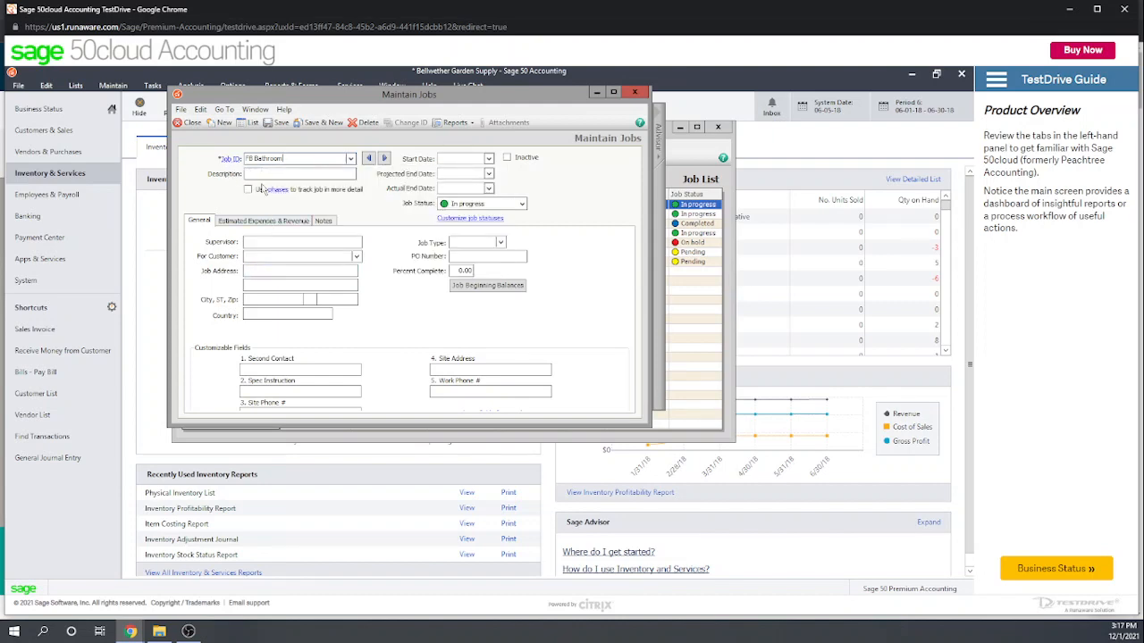
left_click(259, 175)
- Check the FB Bathroom job's estimated expenses, revenue and notes, and save the job
left_click(278, 221)
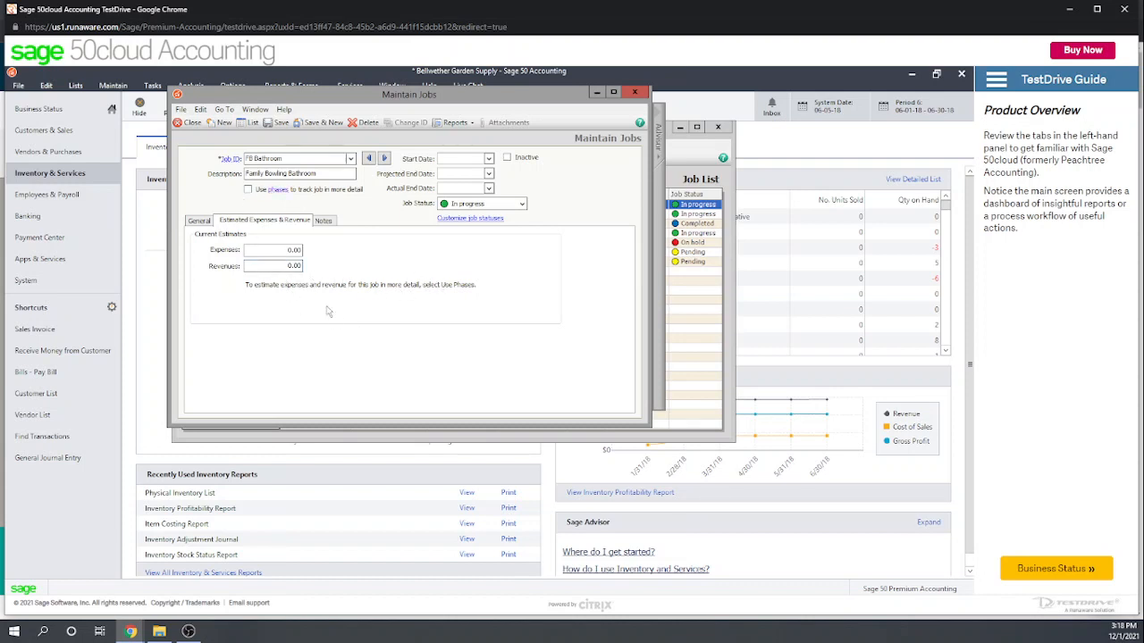
left_click(325, 220)
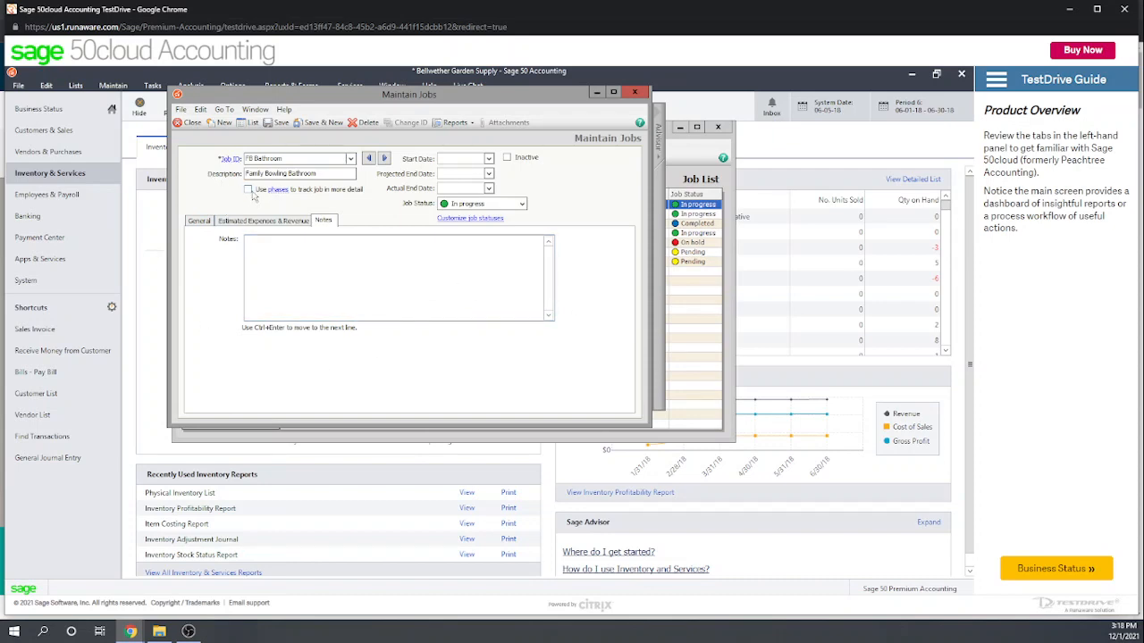
mouse_move(281, 193)
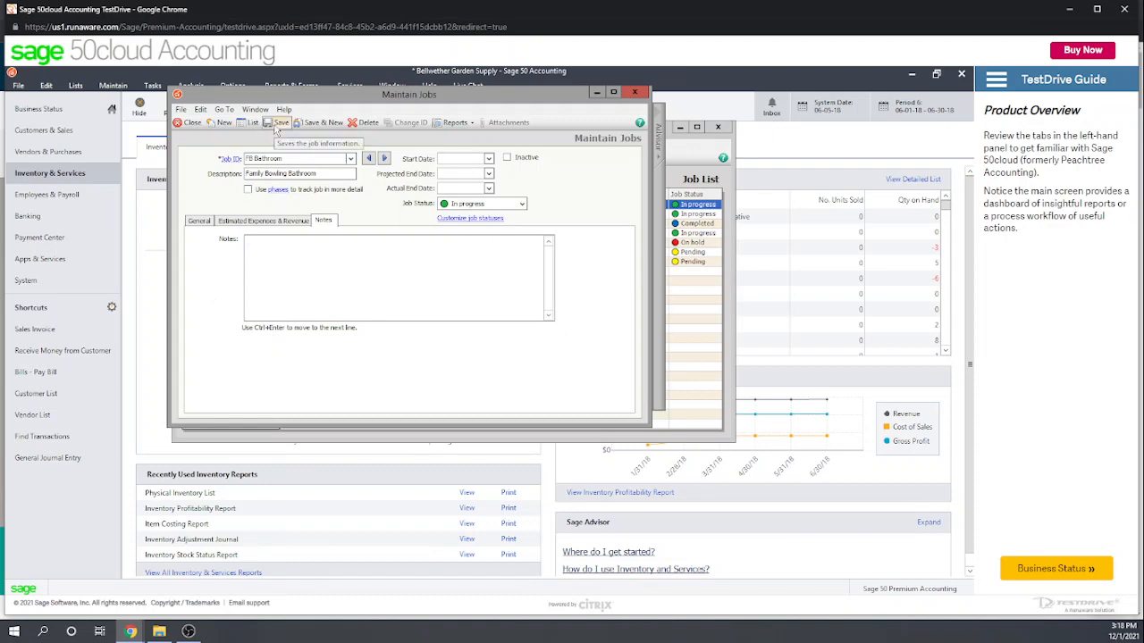
left_click(274, 125)
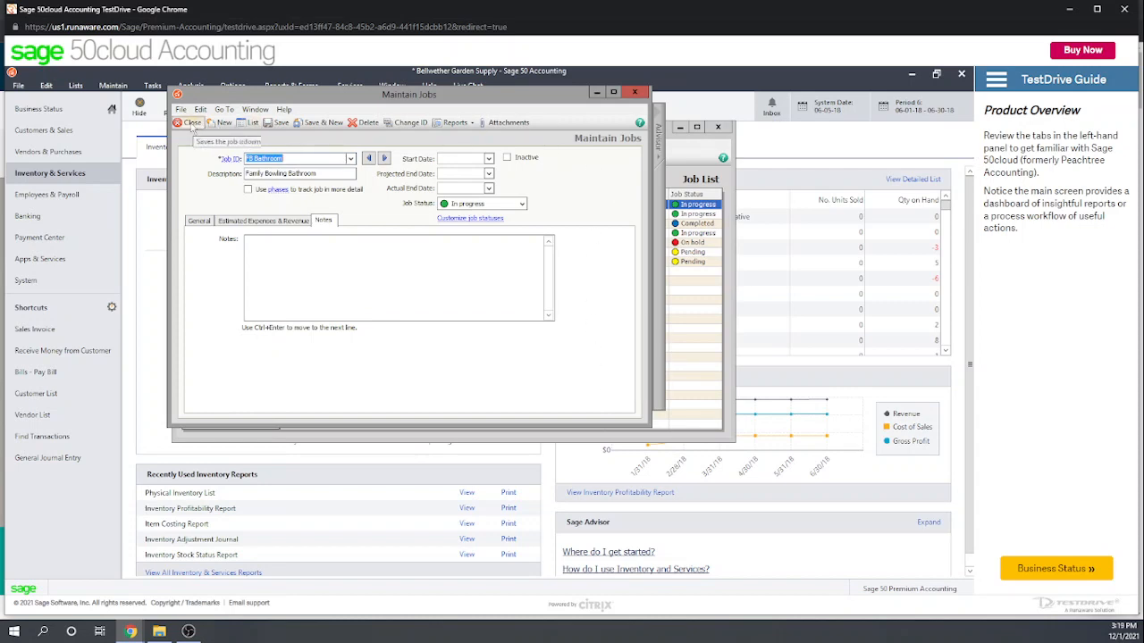
left_click(192, 125)
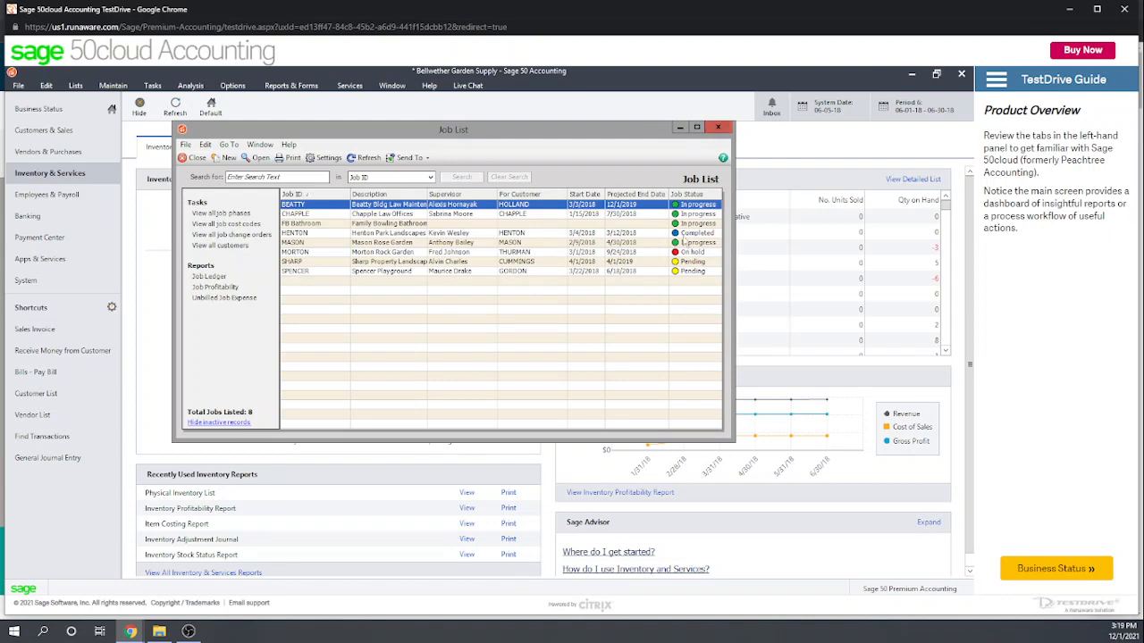
left_click(723, 128)
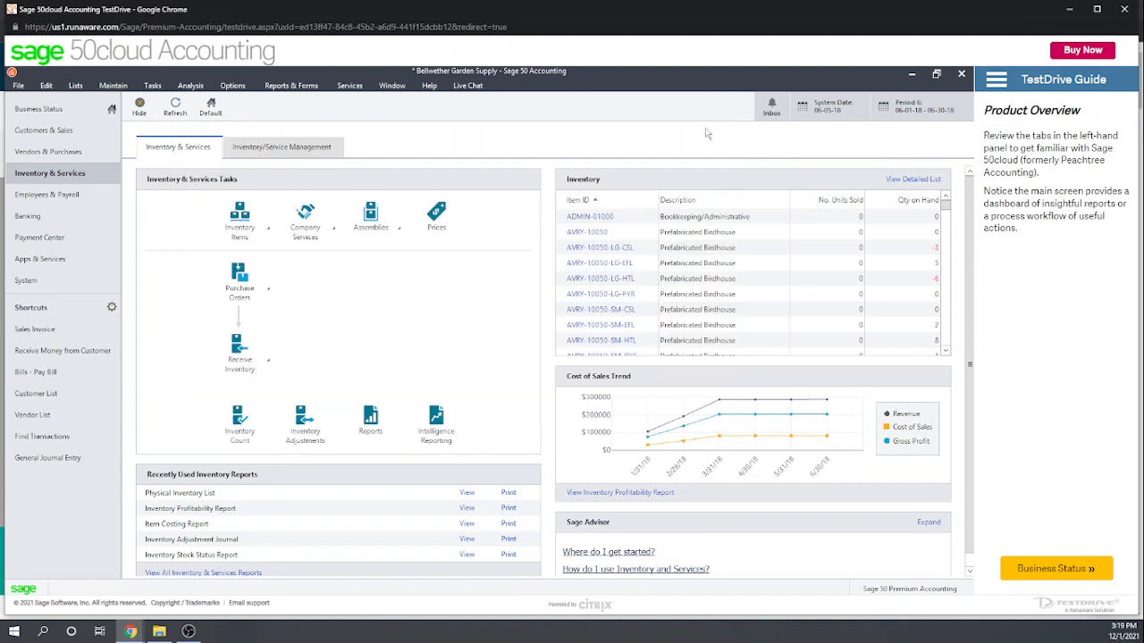
- Open the list of inventory items
left_click(77, 87)
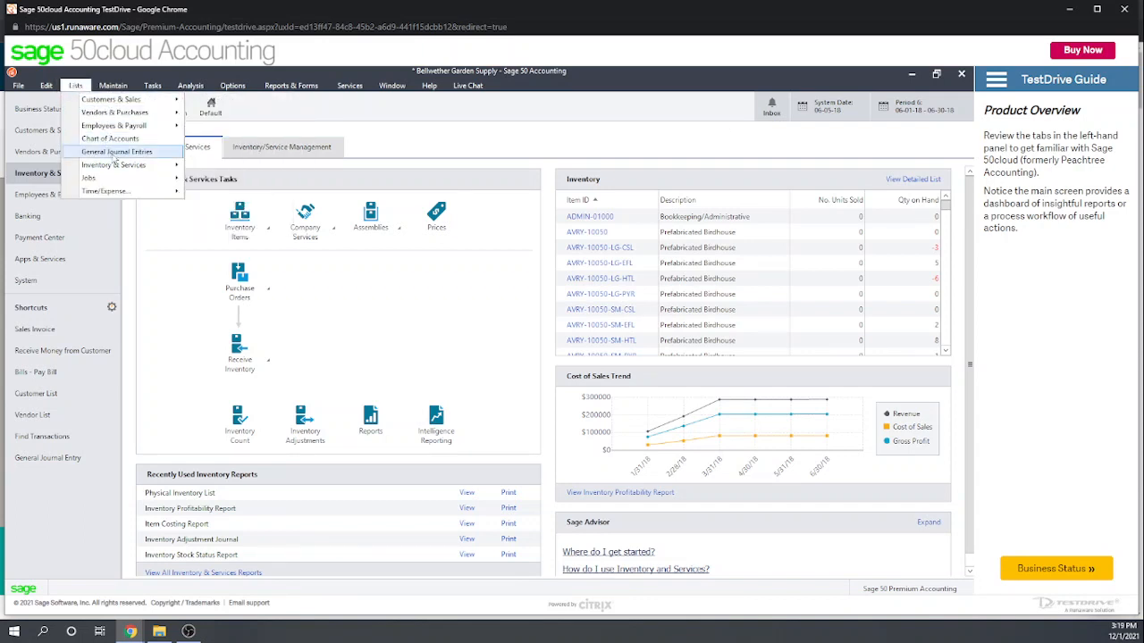
mouse_move(120, 167)
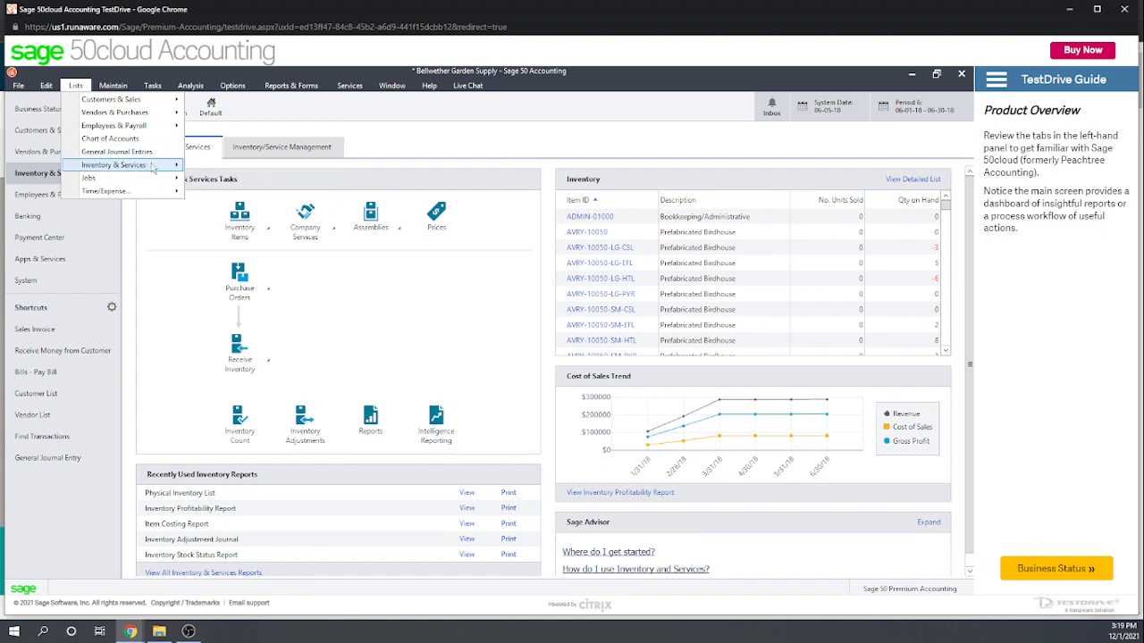
mouse_move(157, 168)
left_click(218, 167)
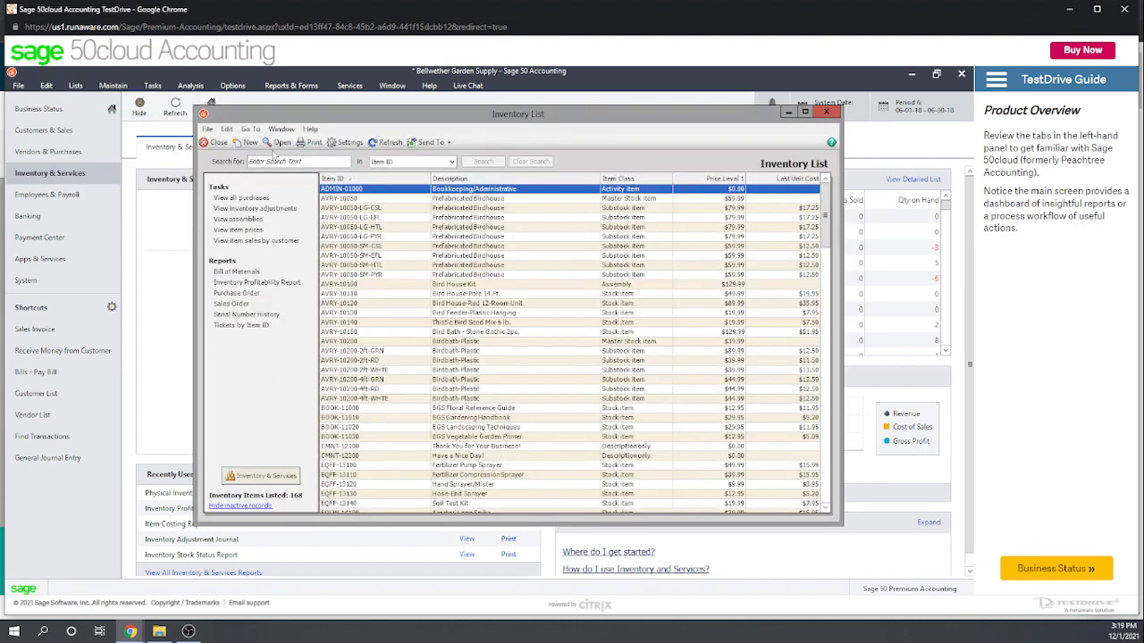
- Create a new inventory item with the ID and description Contract Labor and the item class Serialized Assembly
left_click(246, 143)
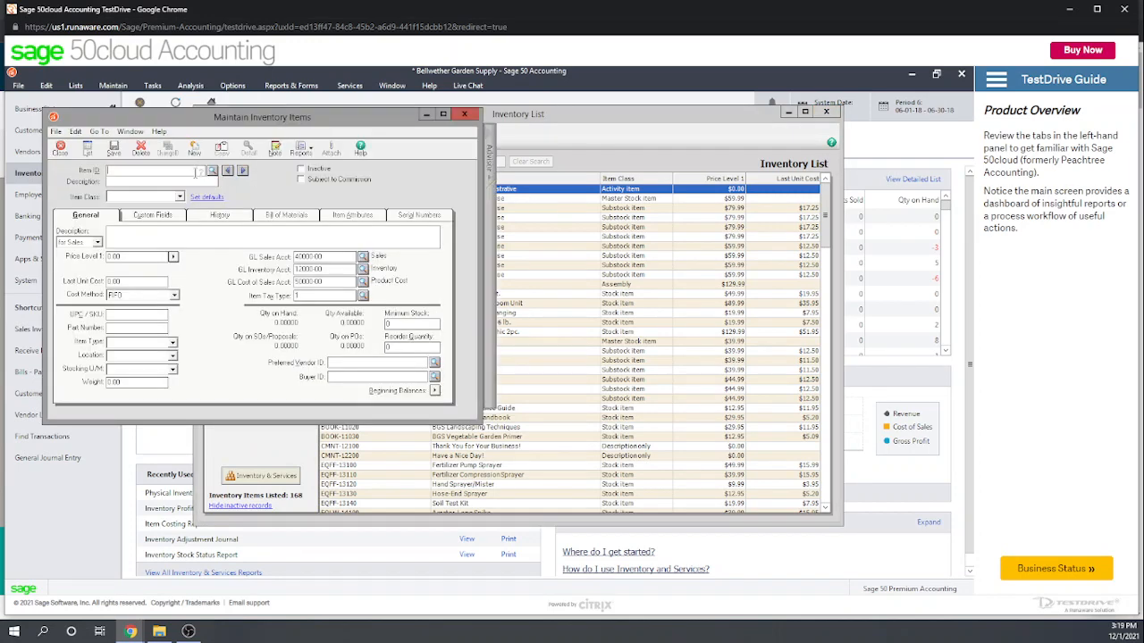
left_click(195, 172)
type("Con")
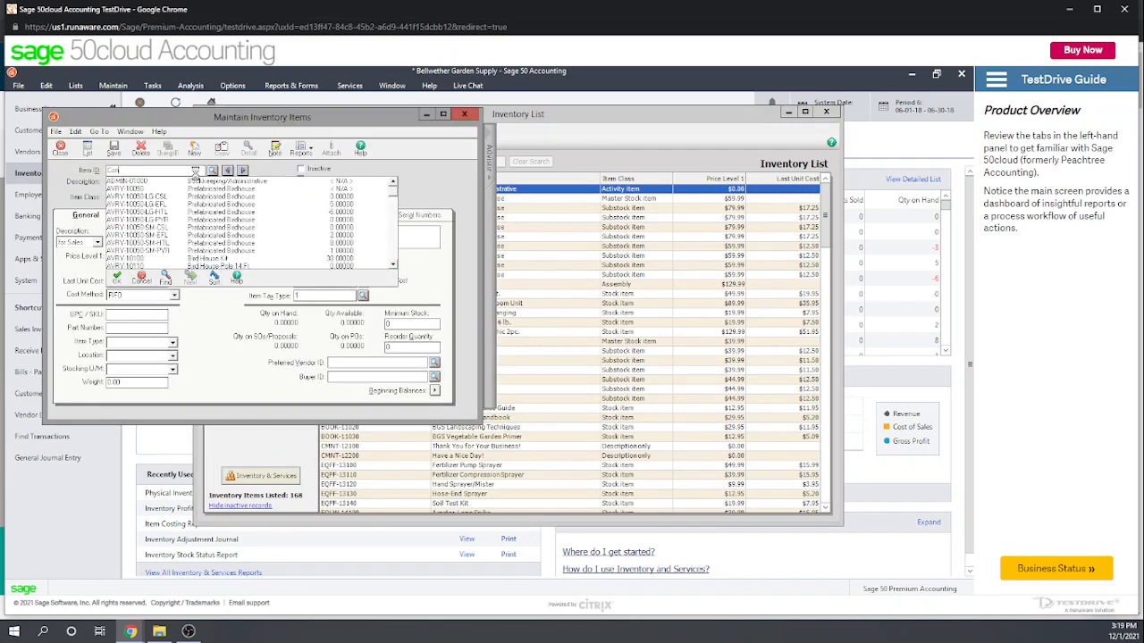
type("tract Labor")
left_click(289, 171)
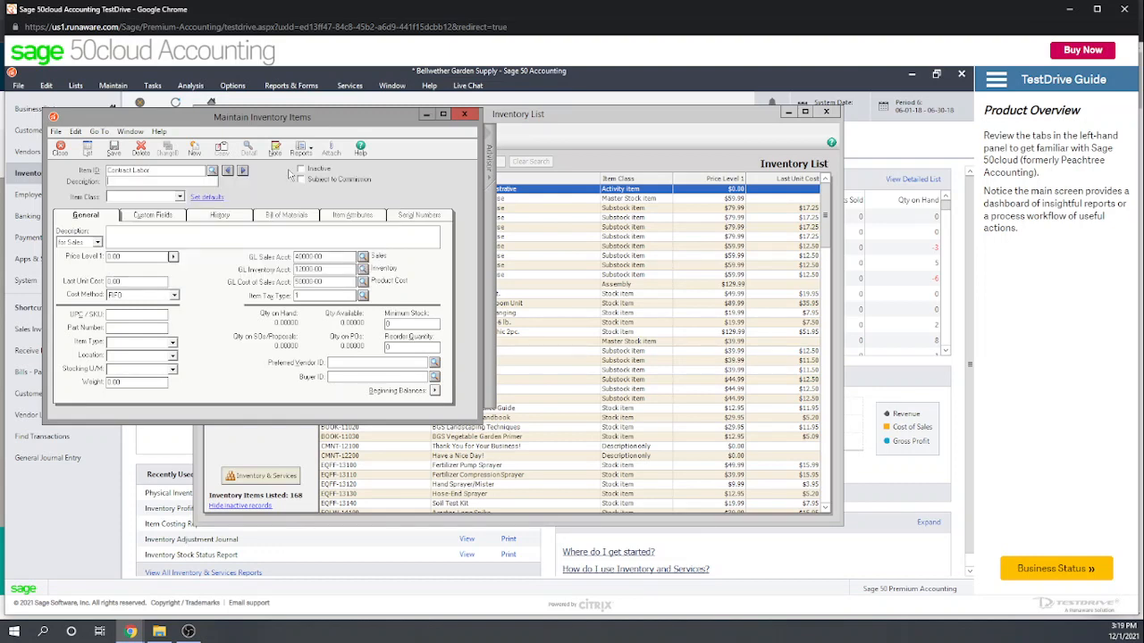
type("Contract Labor")
left_click(179, 198)
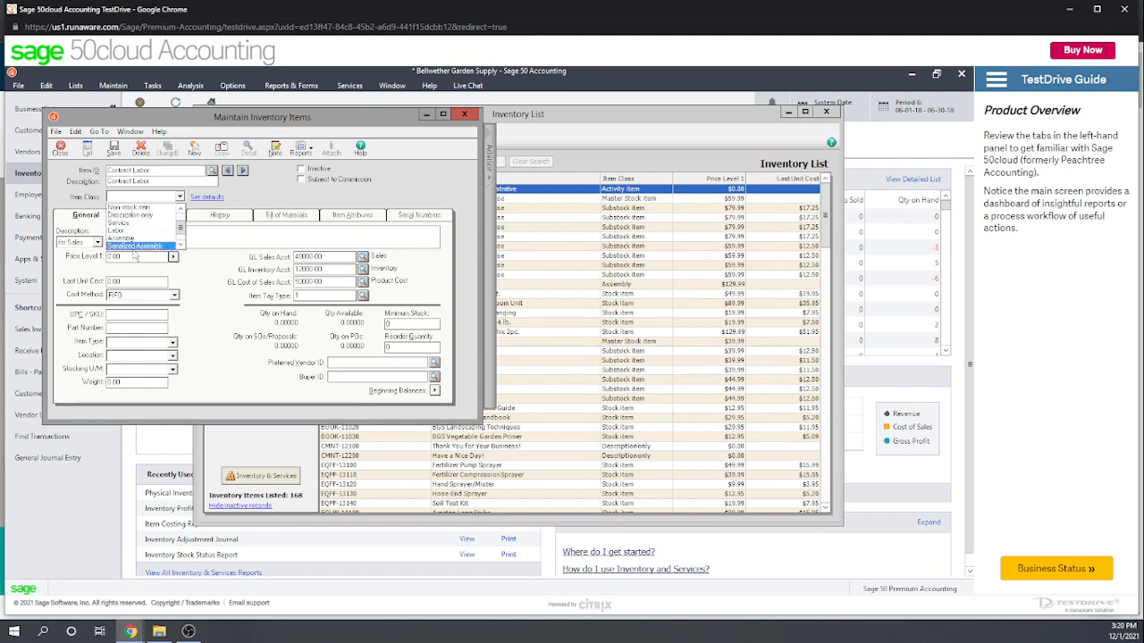
left_click(133, 251)
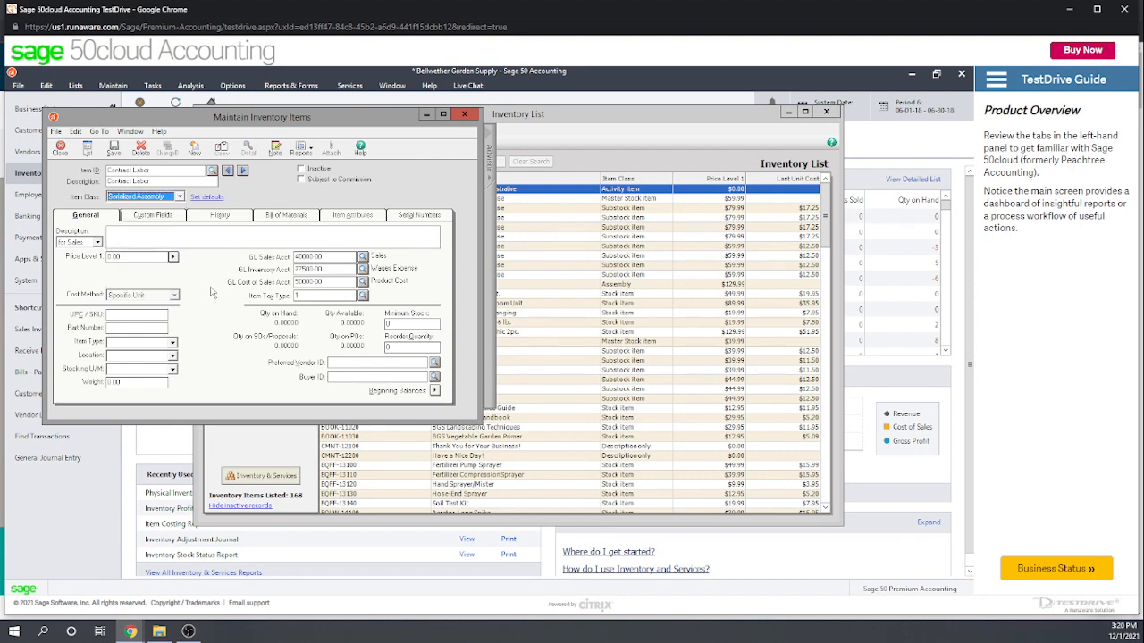
- Set the item's Price Level 1 to 80.00 and its sales description to Contract Labor
left_click(131, 258)
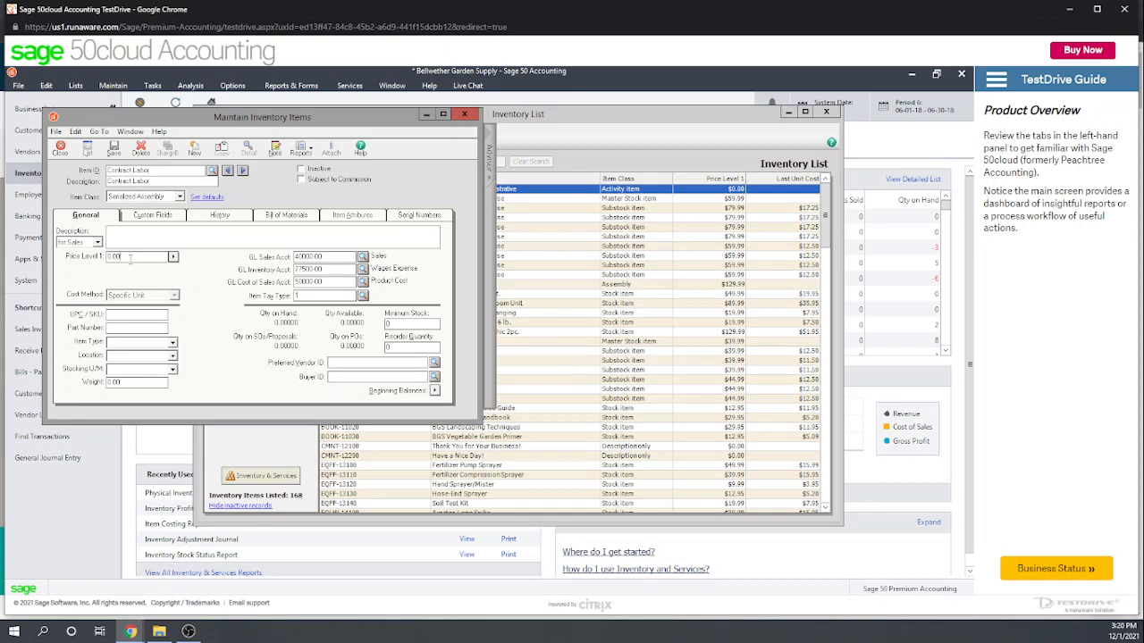
double_click(113, 257)
type("80")
type("Contract Labor")
- Enter Contract Labor as the item's description for purchases
left_click(97, 242)
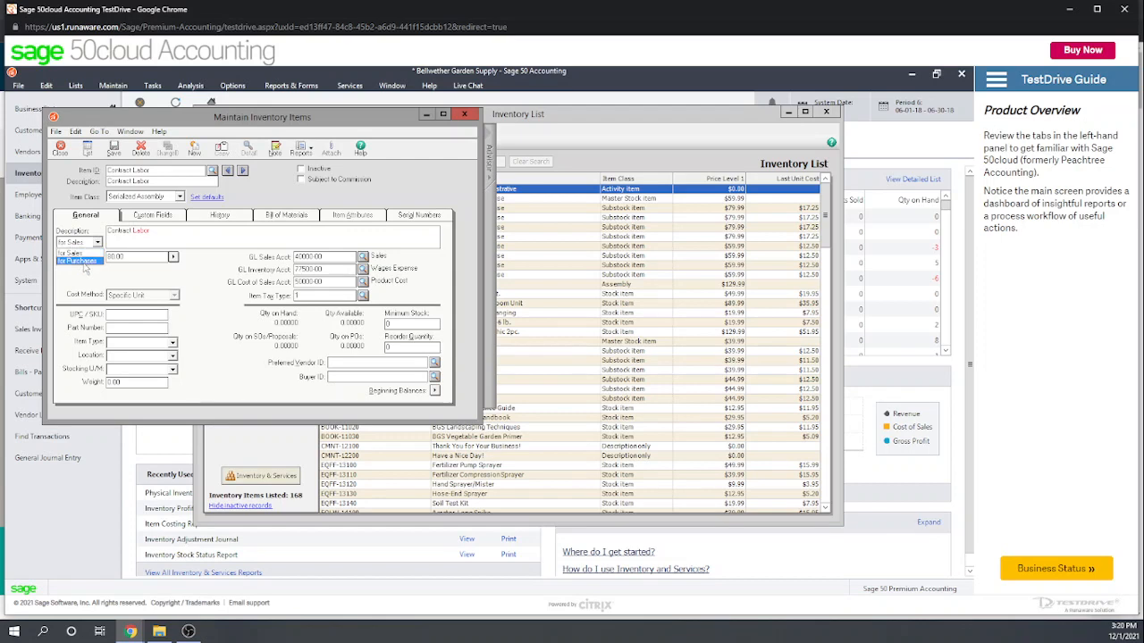
left_click(86, 267)
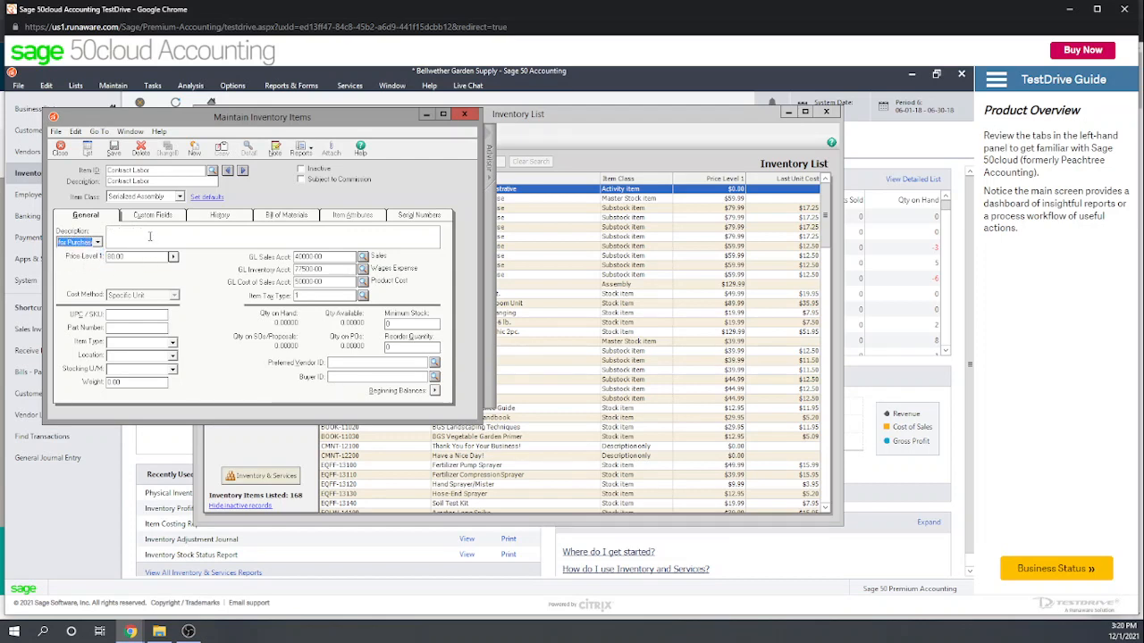
left_click(149, 237)
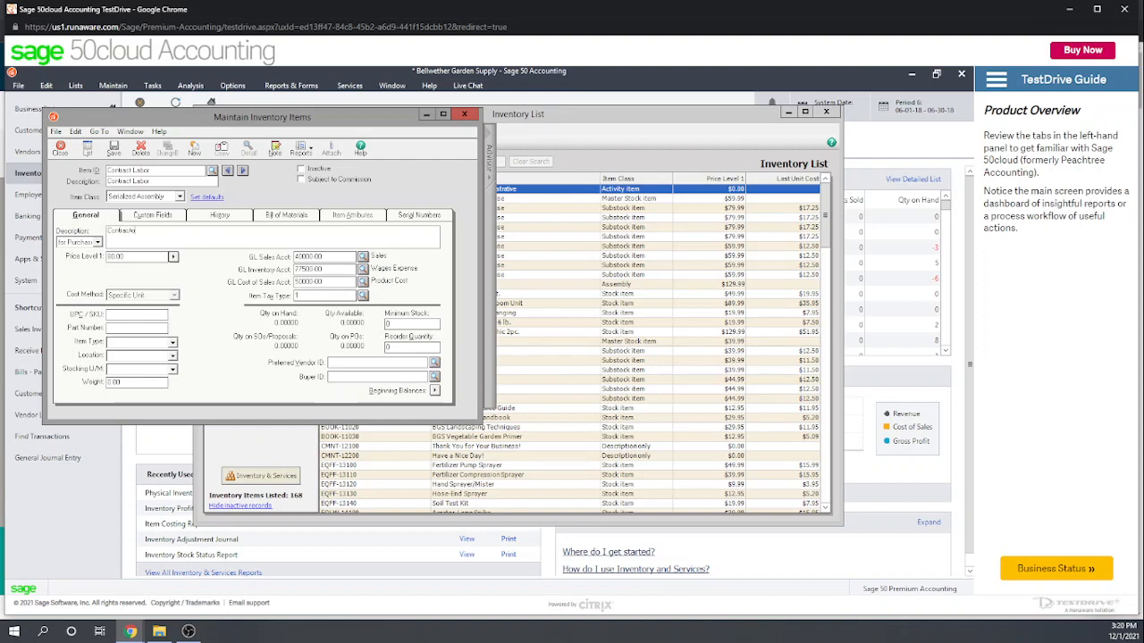
type("Labor")
- Change the item class to Service and set the last unit cost to 30.00
left_click(180, 197)
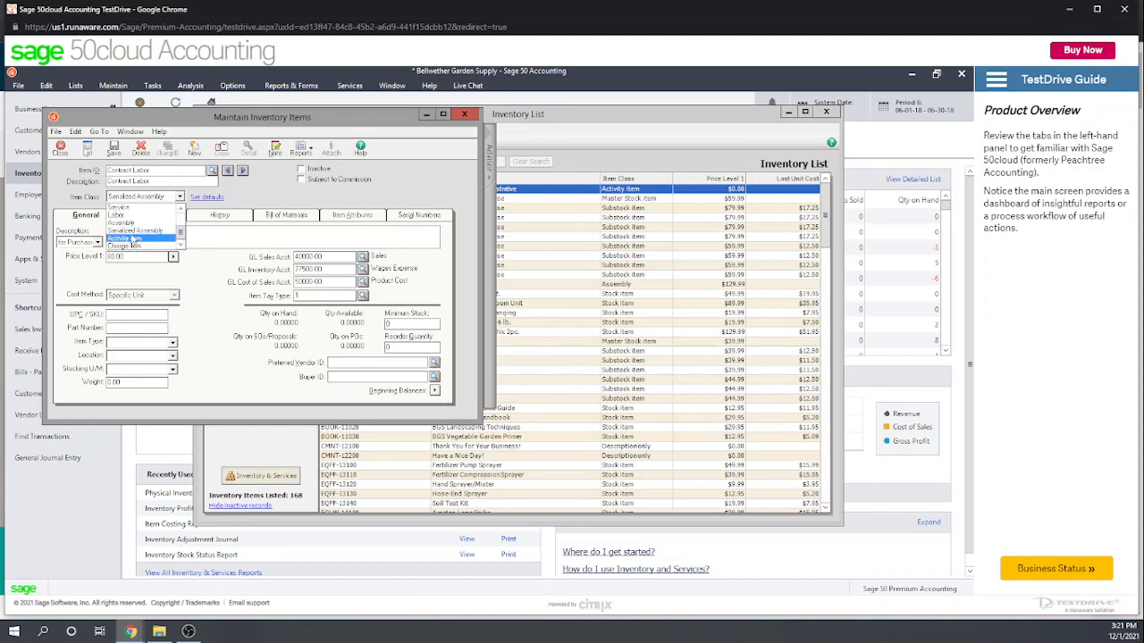
left_click(128, 209)
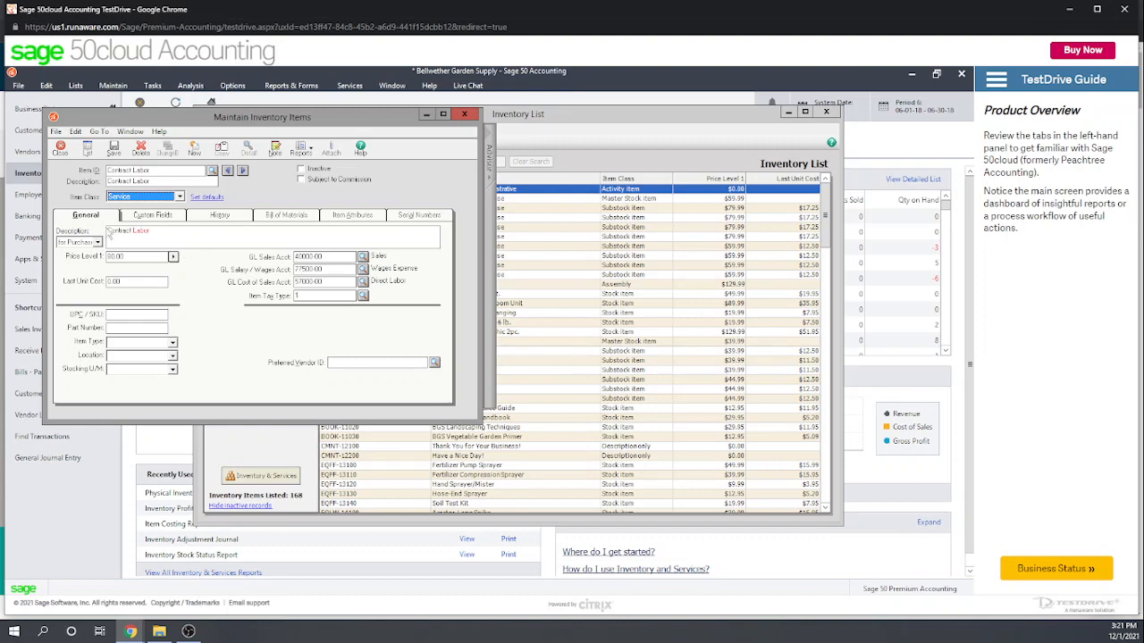
left_click(139, 282)
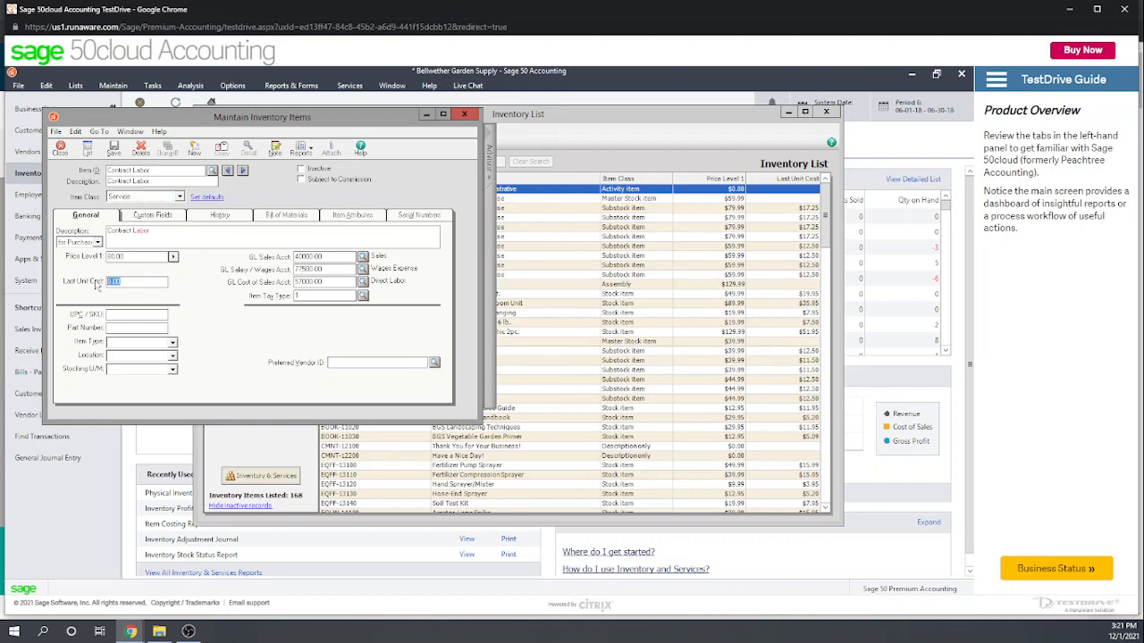
type("30")
- Save the Contract Labor item without completing the spelling check, and close the item and the inventory list
left_click(113, 150)
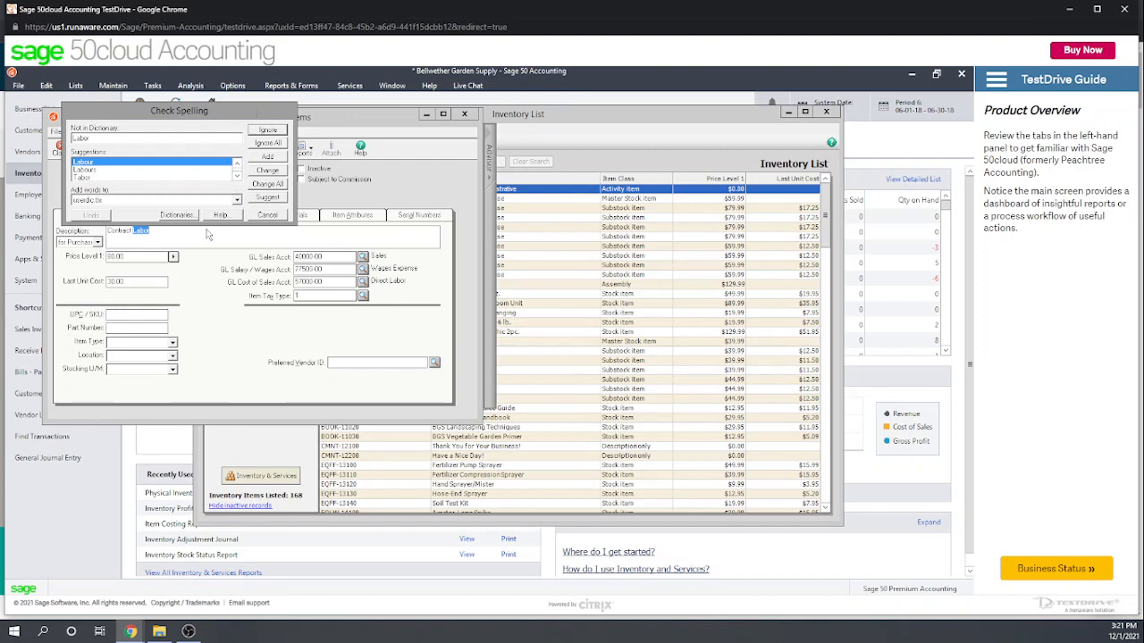
left_click(271, 218)
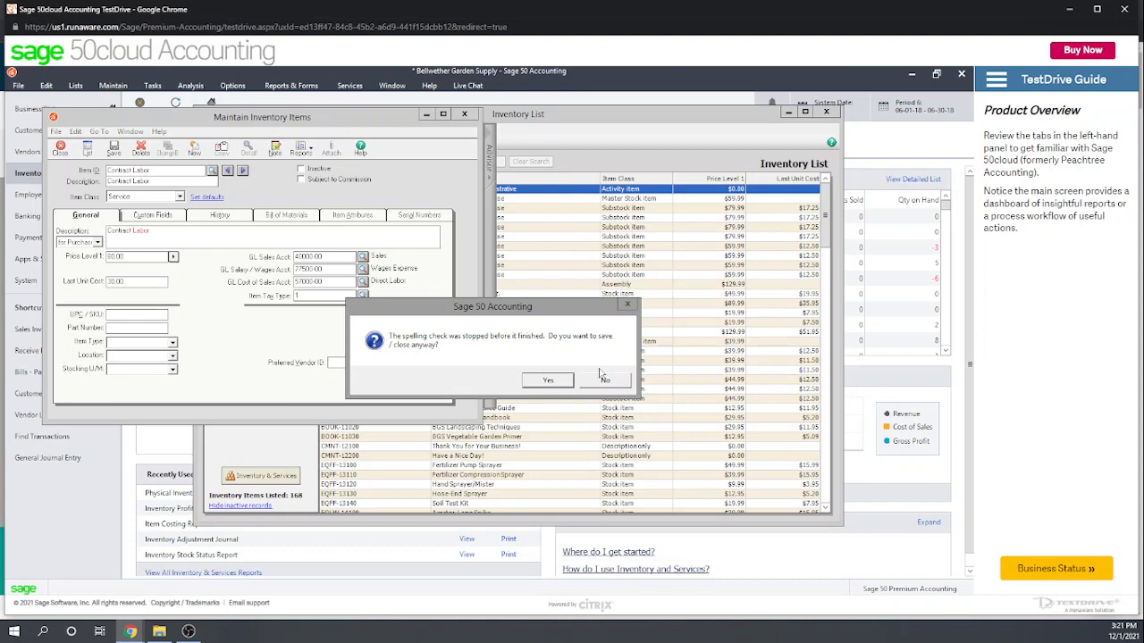
left_click(547, 380)
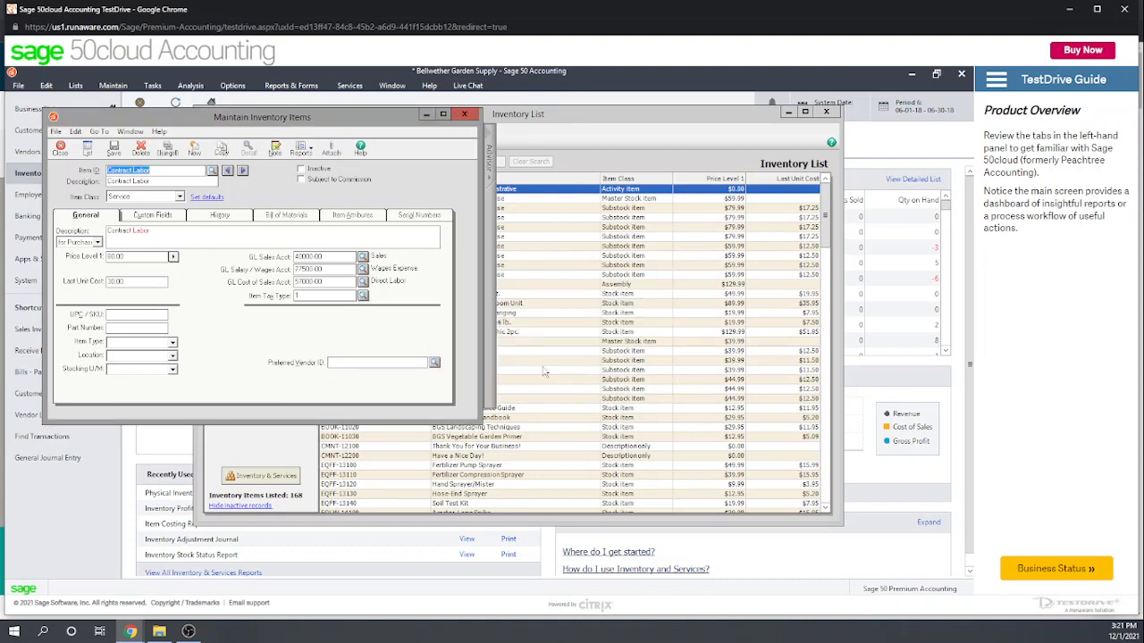
left_click(463, 115)
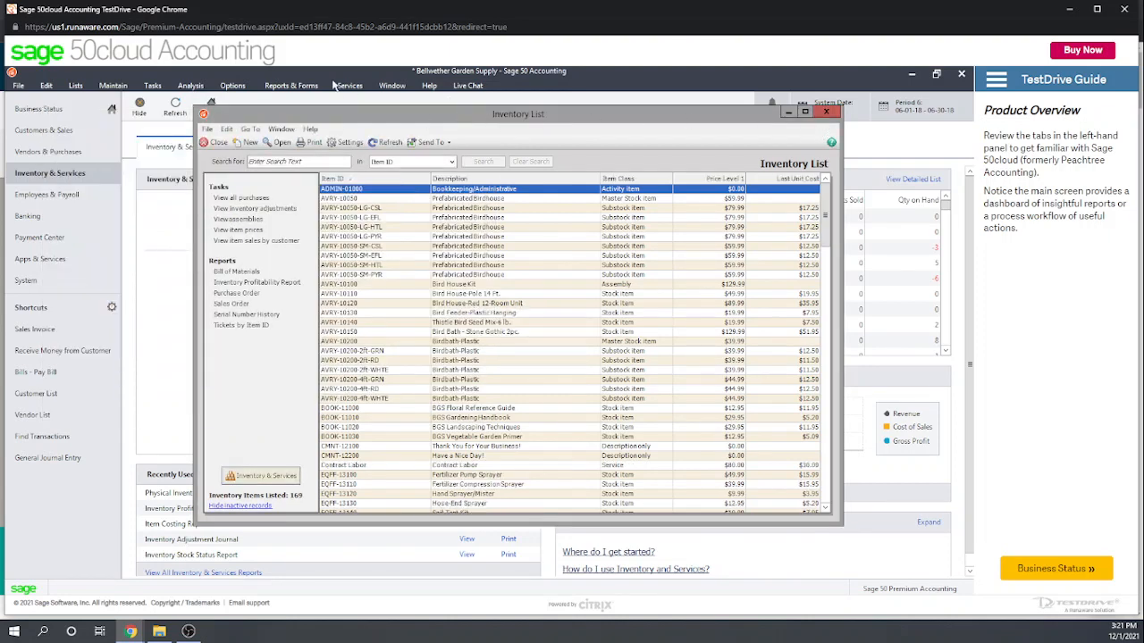
left_click(823, 113)
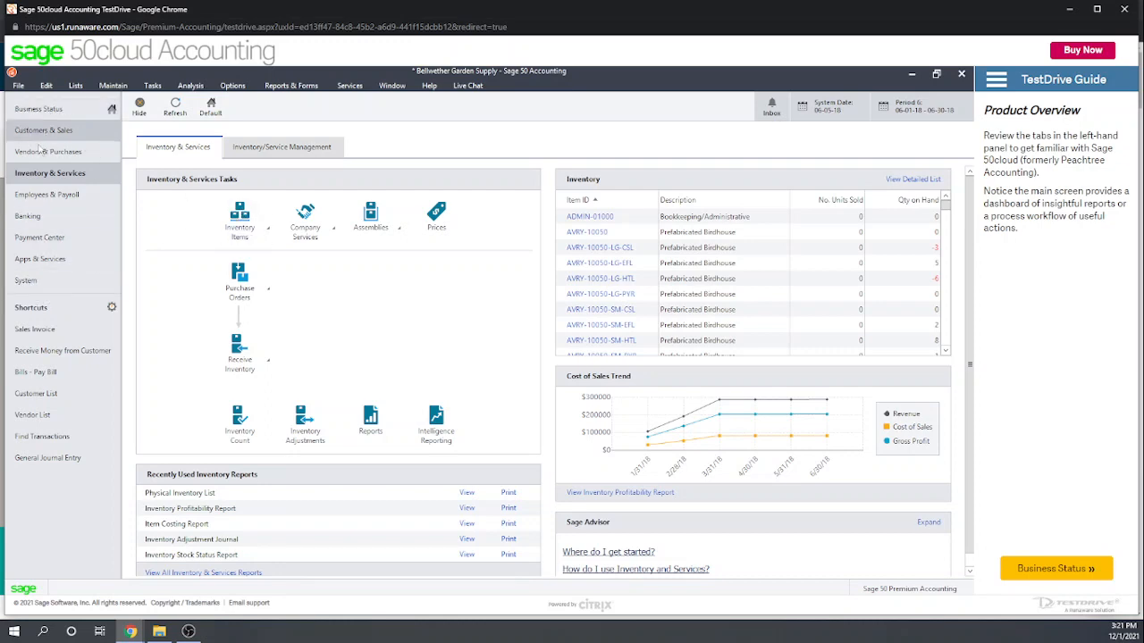
left_click(27, 217)
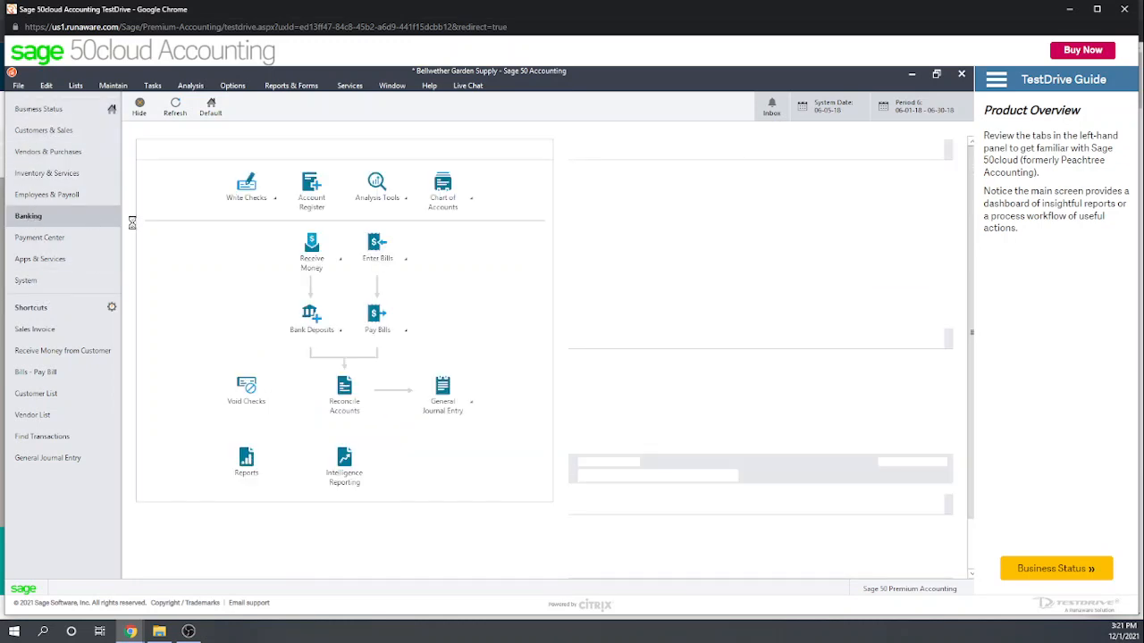
left_click(245, 190)
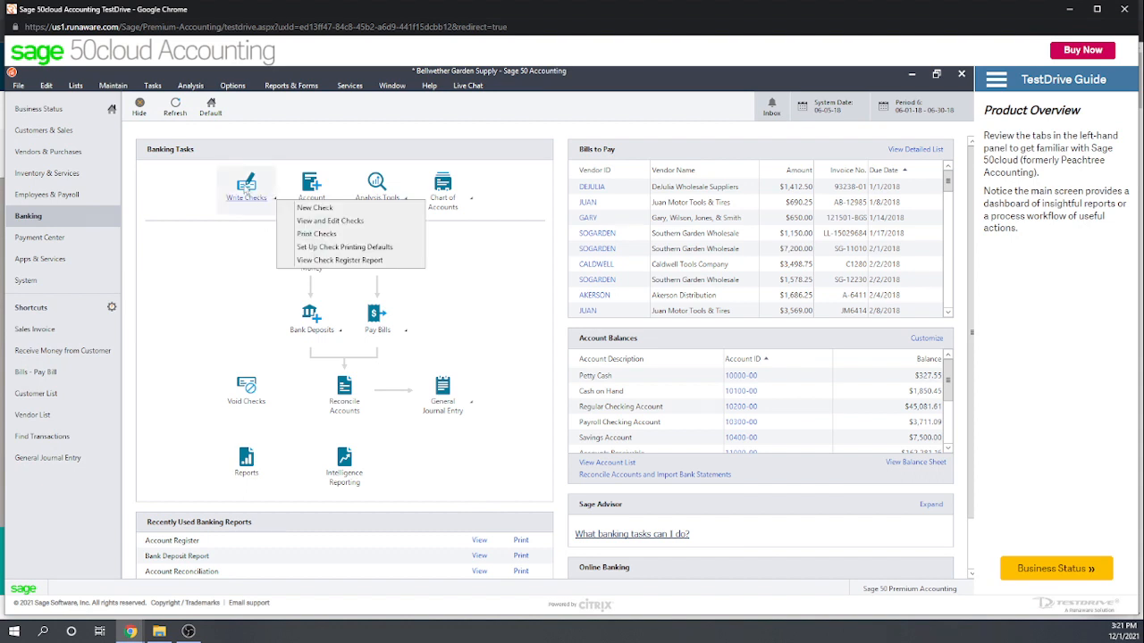
left_click(308, 211)
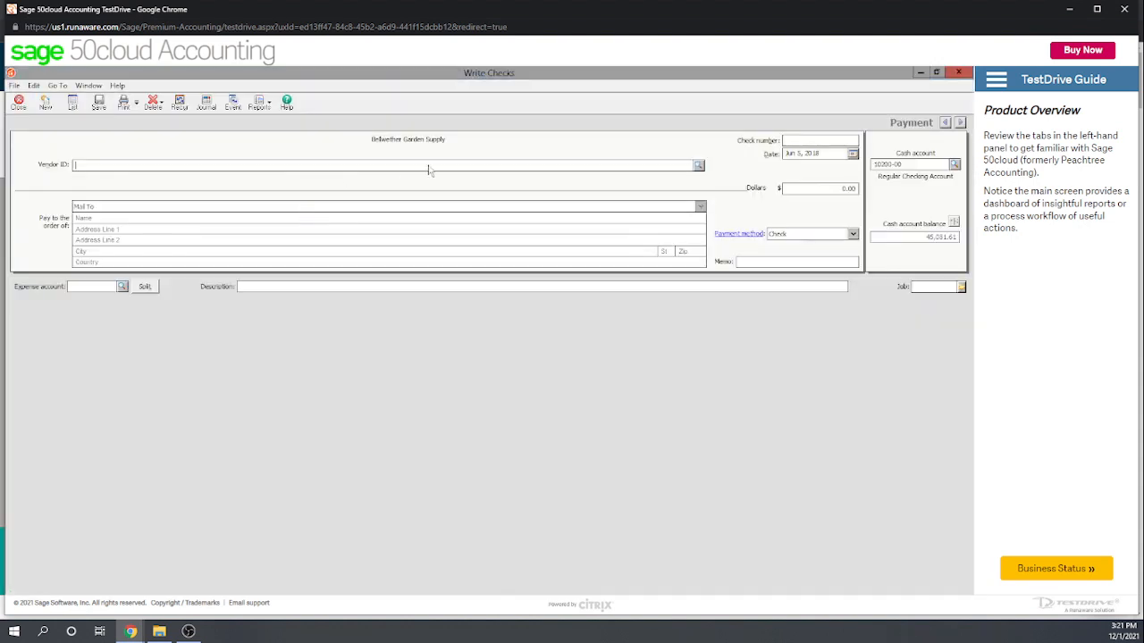
left_click(698, 166)
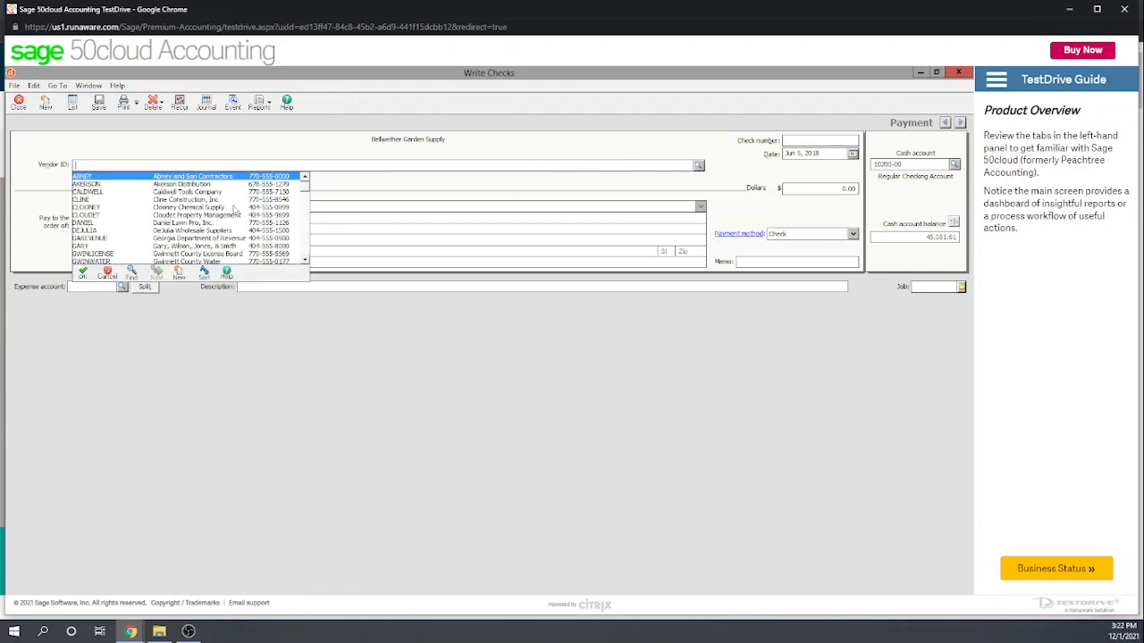
scroll(241, 203, "down", 1)
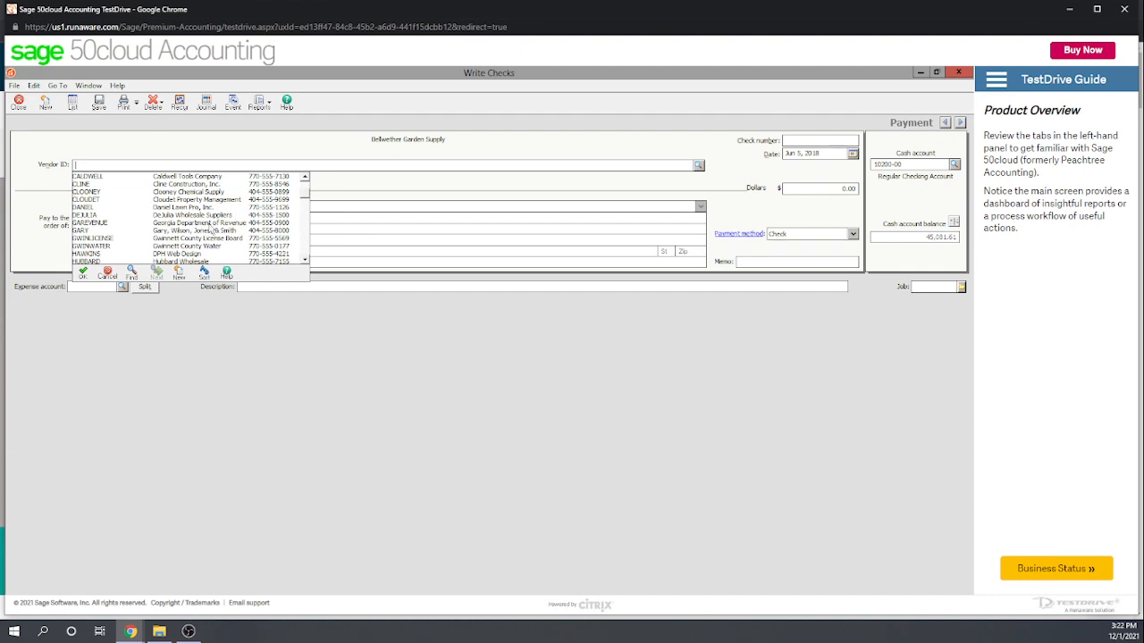
double_click(205, 231)
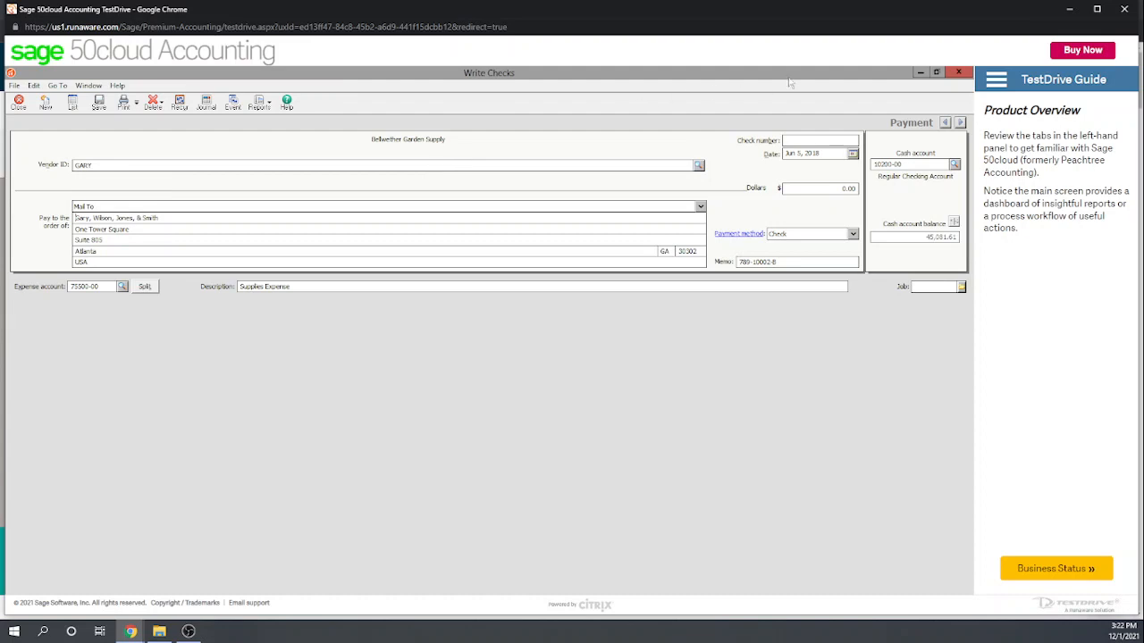
left_click(958, 71)
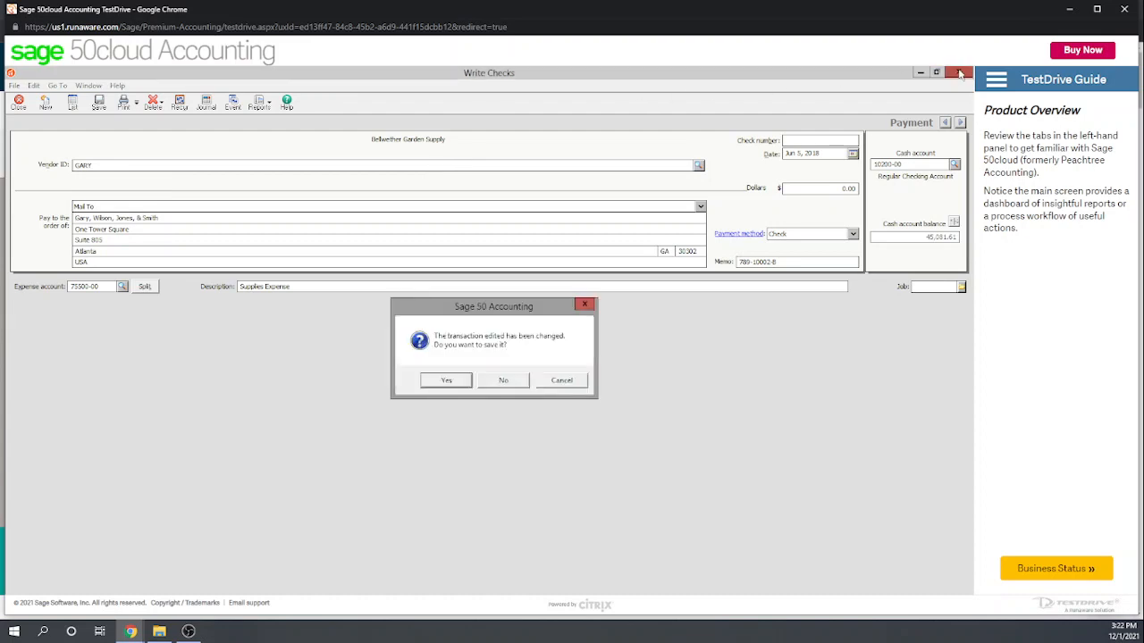
left_click(504, 381)
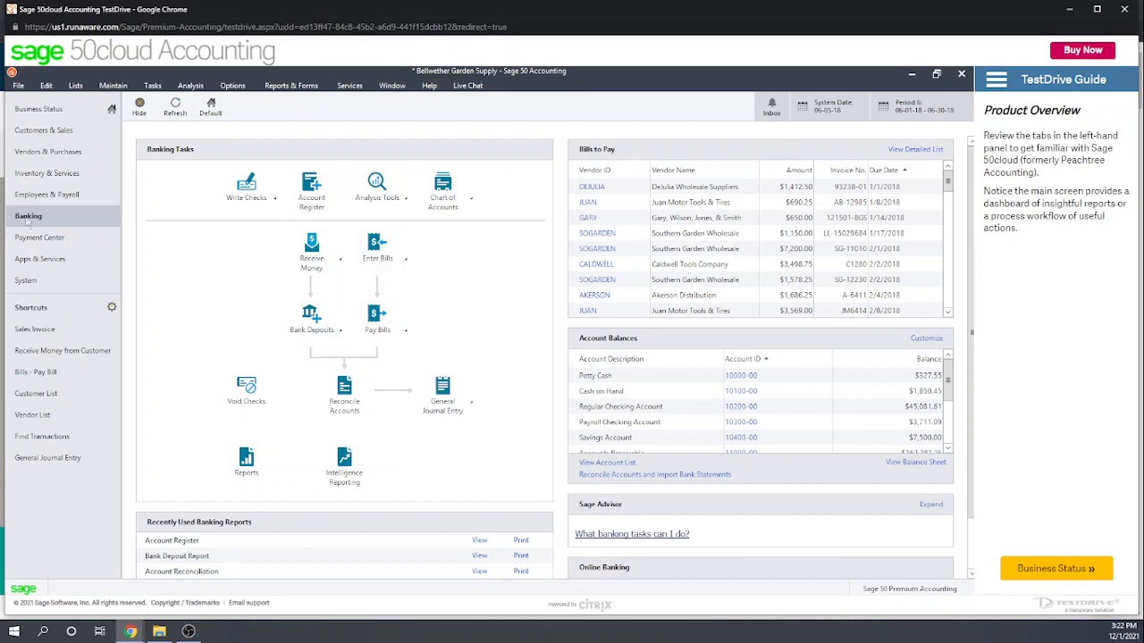
- Start a new vendor bill for Gary, Wilson, Jones, & Smith
left_click(48, 153)
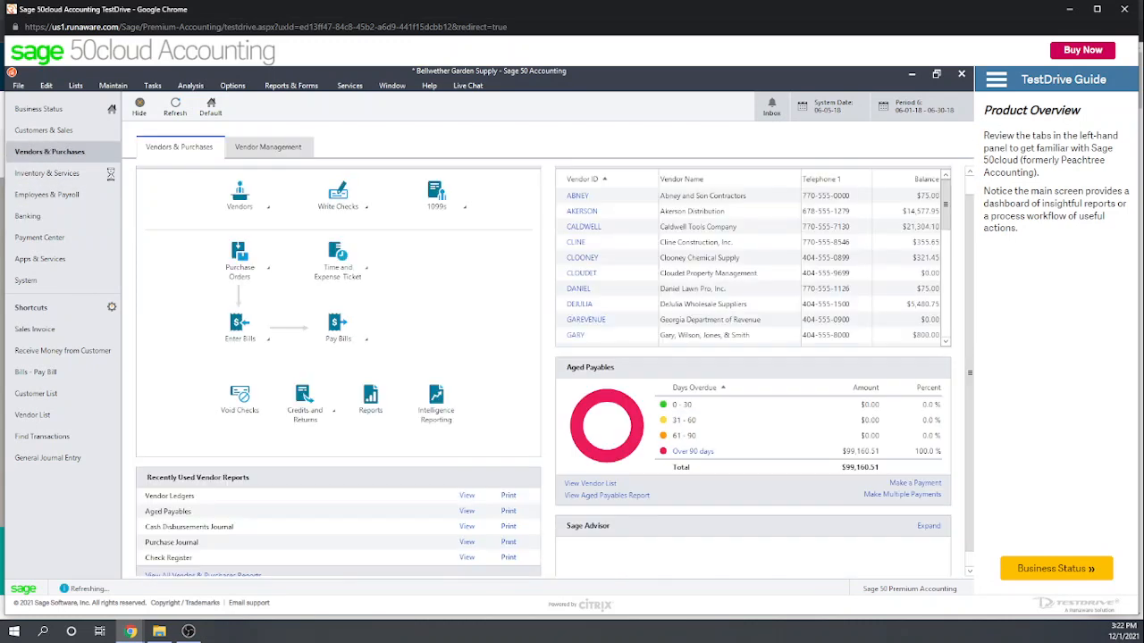
left_click(269, 341)
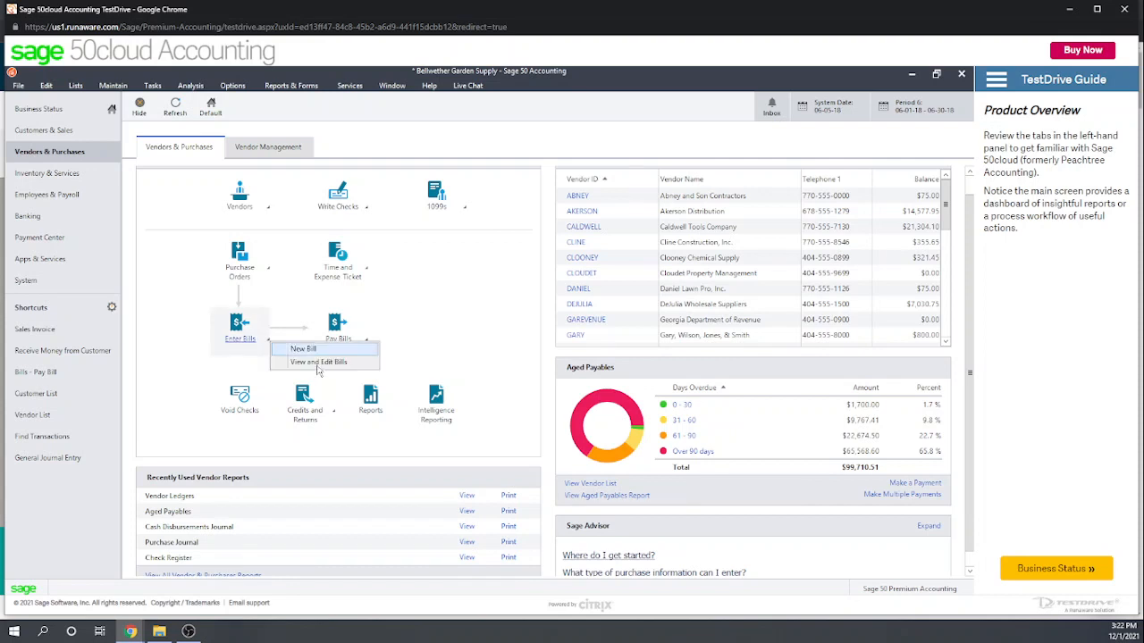
left_click(304, 349)
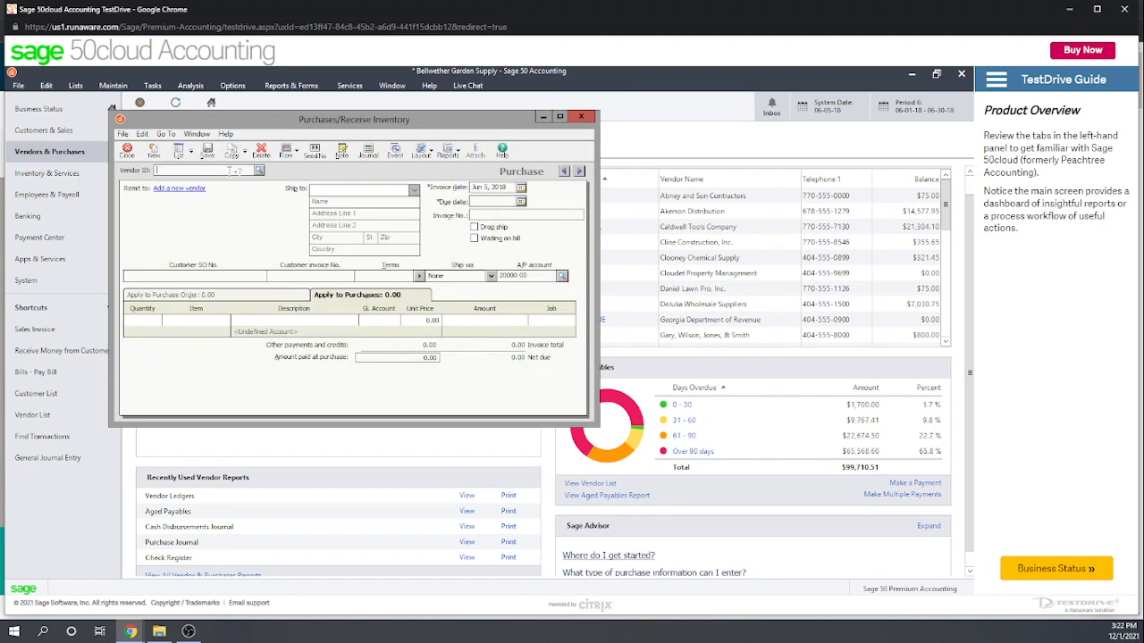
type("gary")
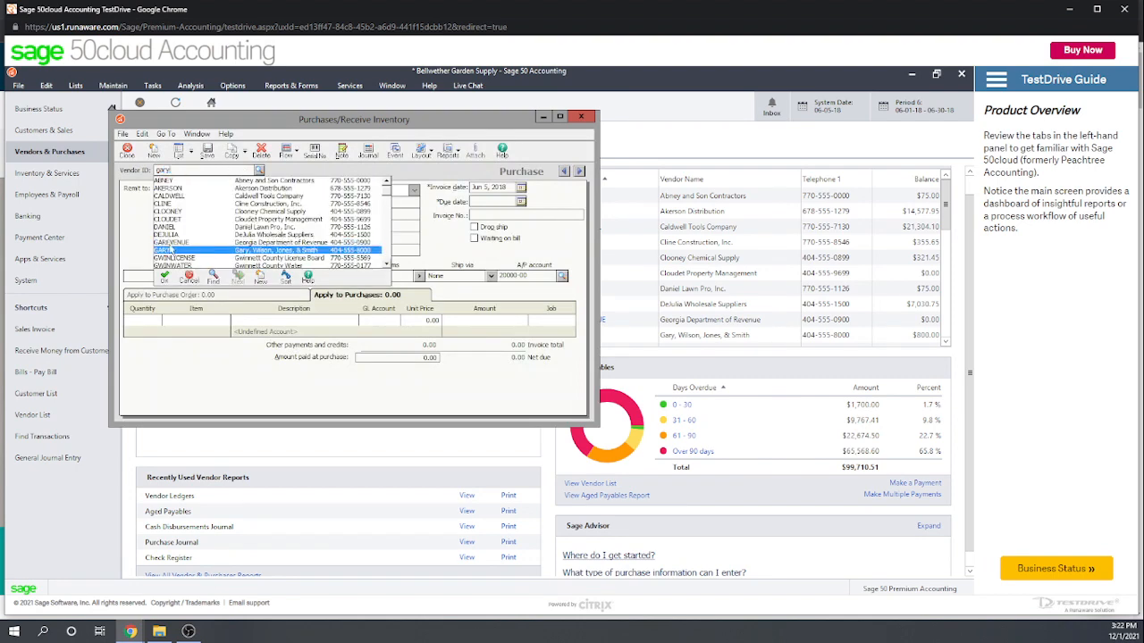
left_click(169, 249)
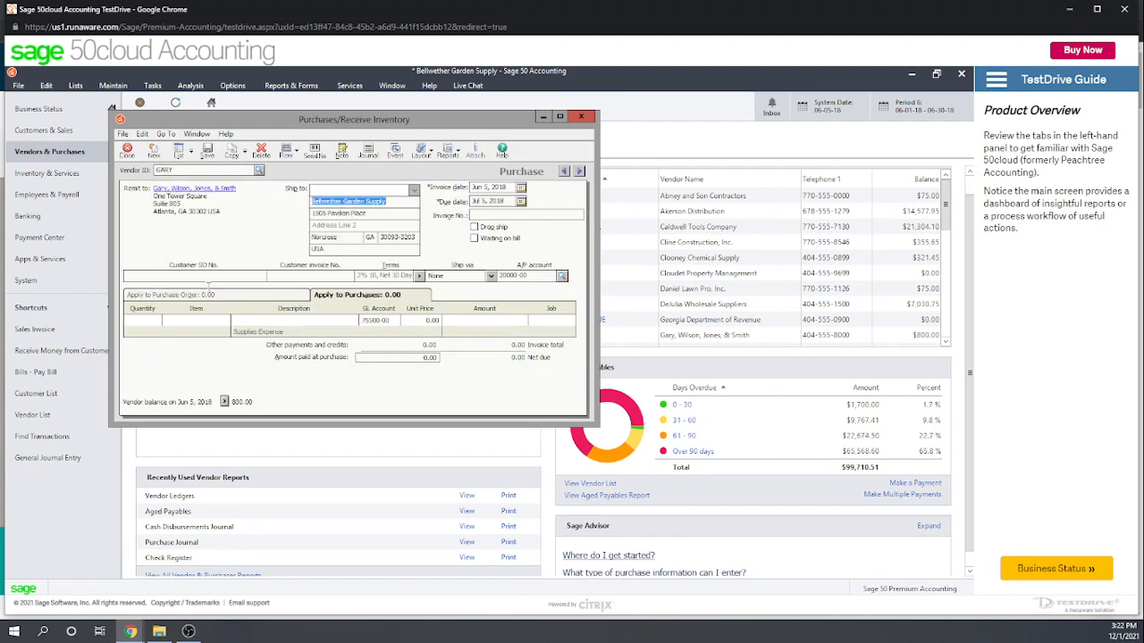
- Enter a bill line for 40 units of the Contract Labor item at a unit price of 30.00
left_click(152, 321)
type("40")
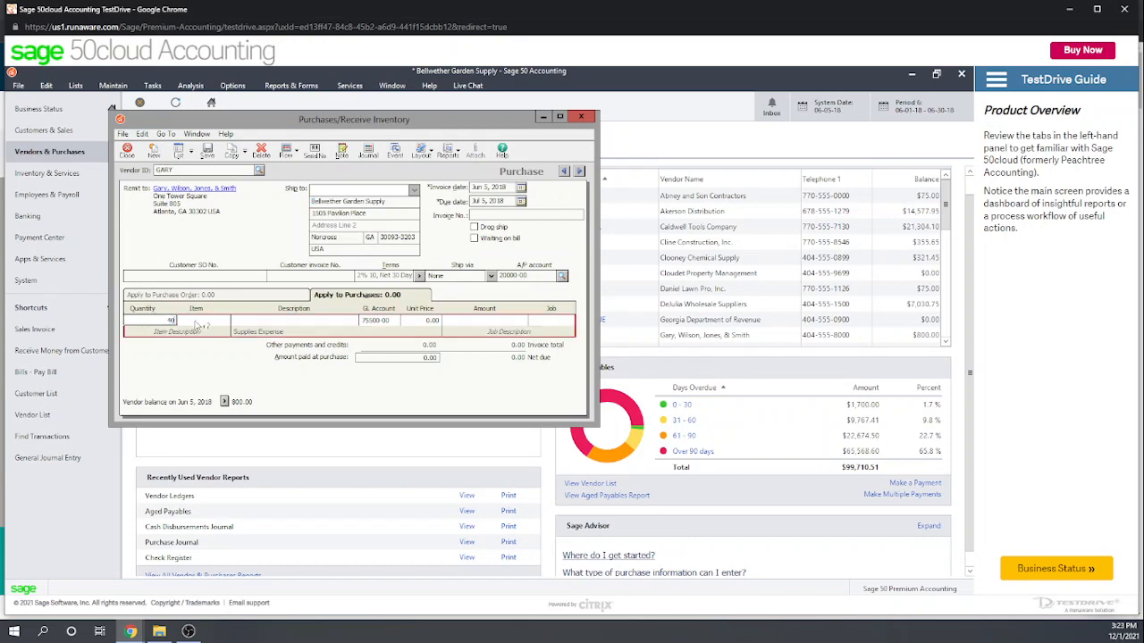
left_click(208, 320)
type("contract Labor")
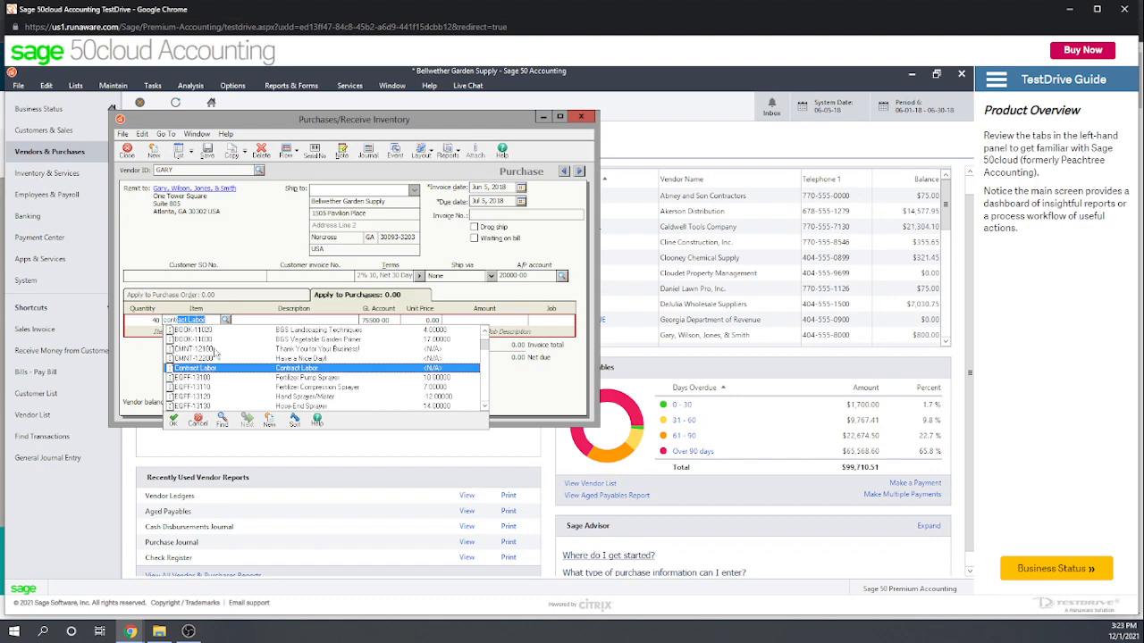
left_click(212, 367)
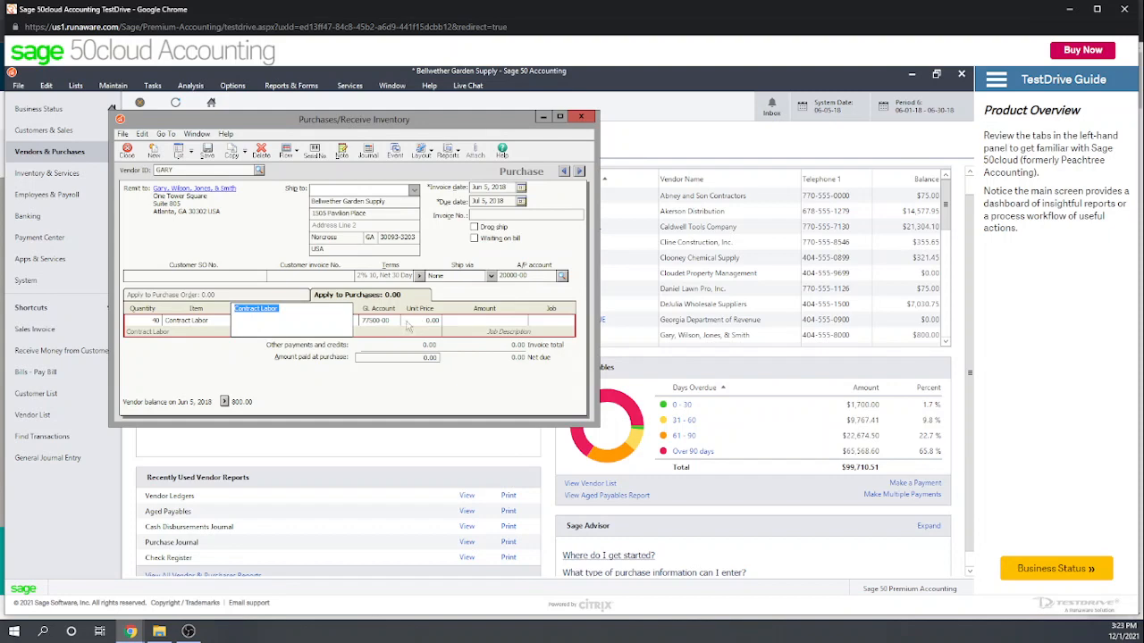
key("Tab")
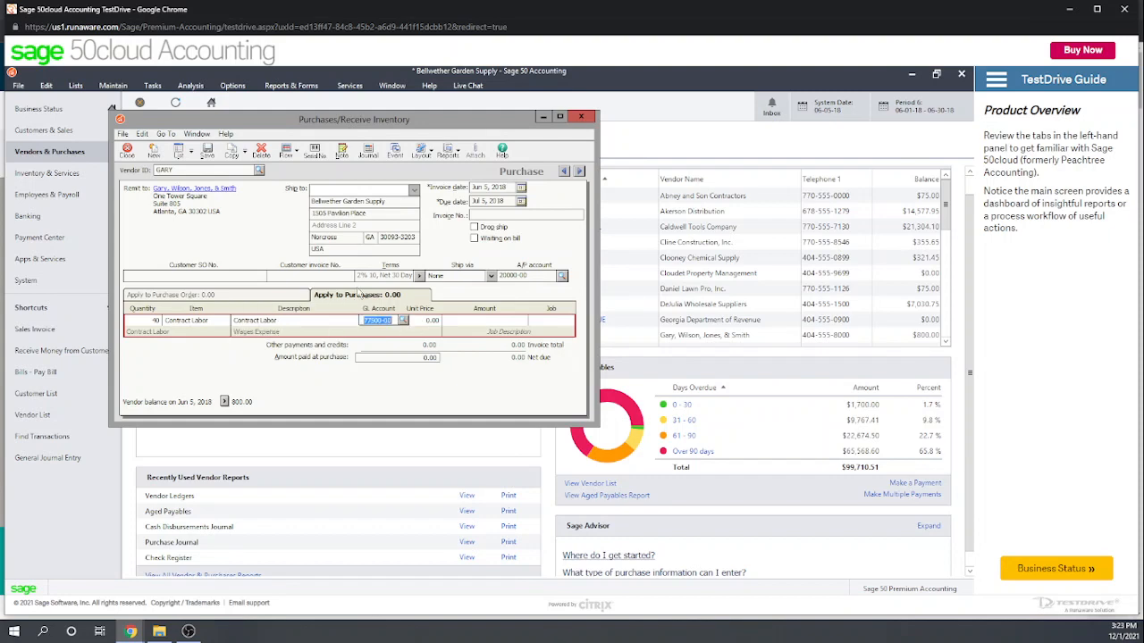
key("Tab")
key("Tab")
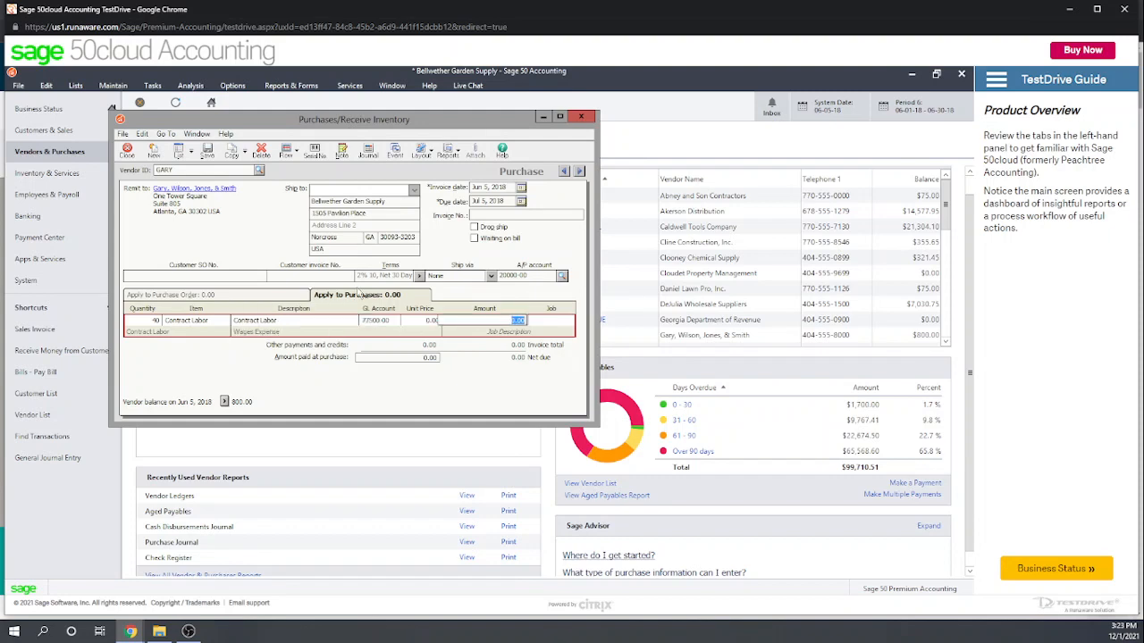
left_click(414, 322)
type("30")
key("Tab")
- Set the vendor bill's invoice number to 84985
left_click(493, 215)
type("8498")
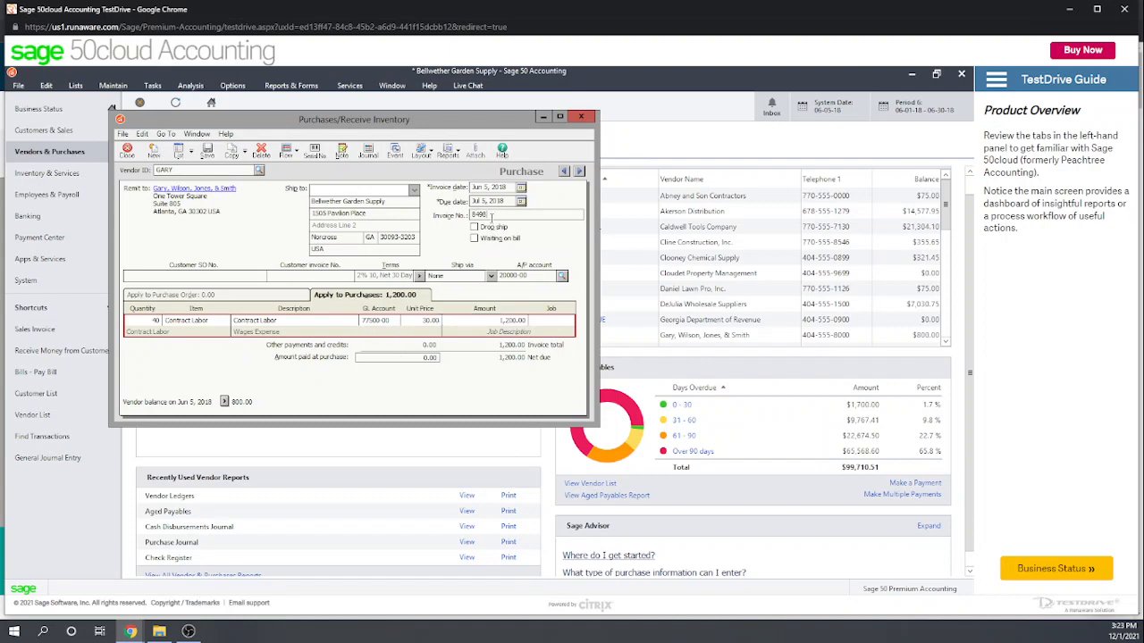
type("5")
- Examine the individual fields and columns offered in the Custom Purchase layout template, including Job ID, and close the template
left_click(431, 152)
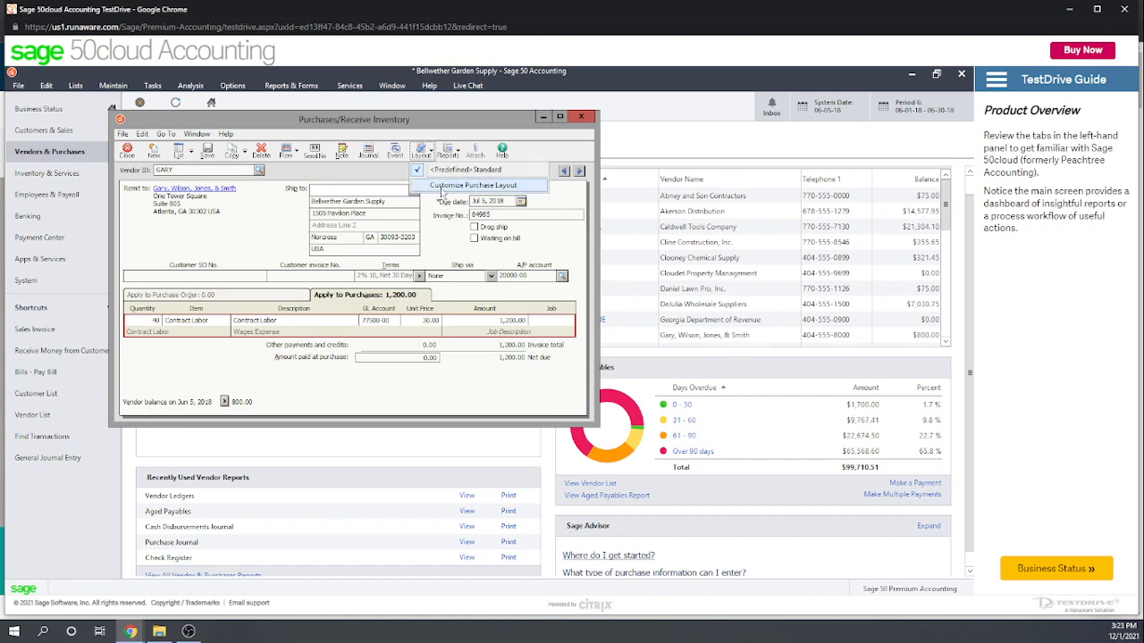
left_click(441, 190)
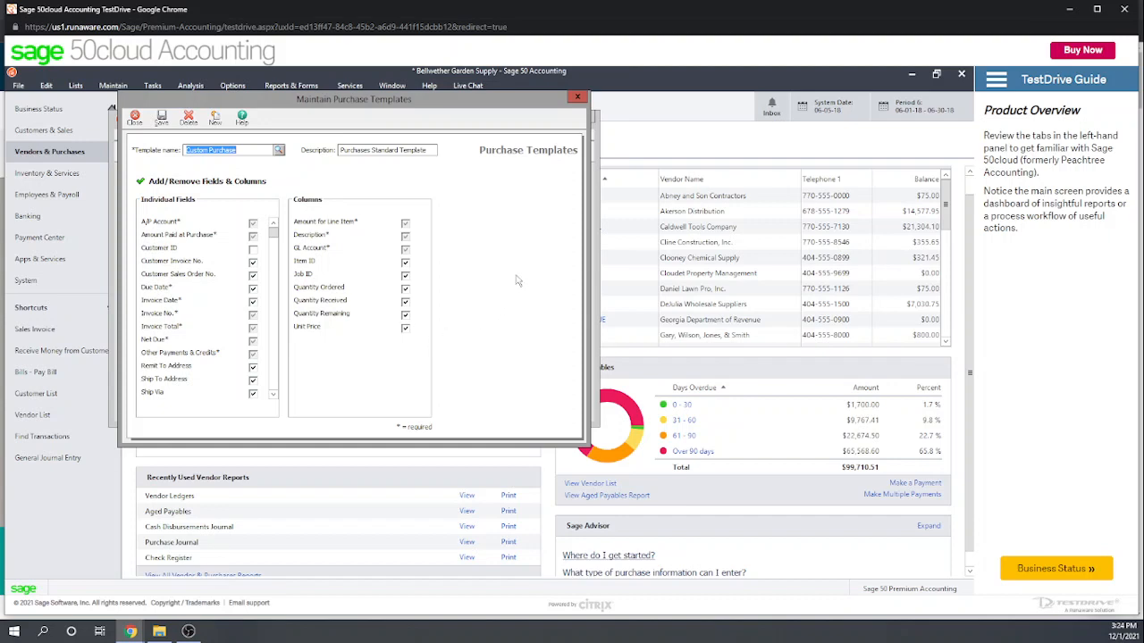
left_click(272, 233)
left_click_drag(272, 233, 273, 421)
left_click(273, 391)
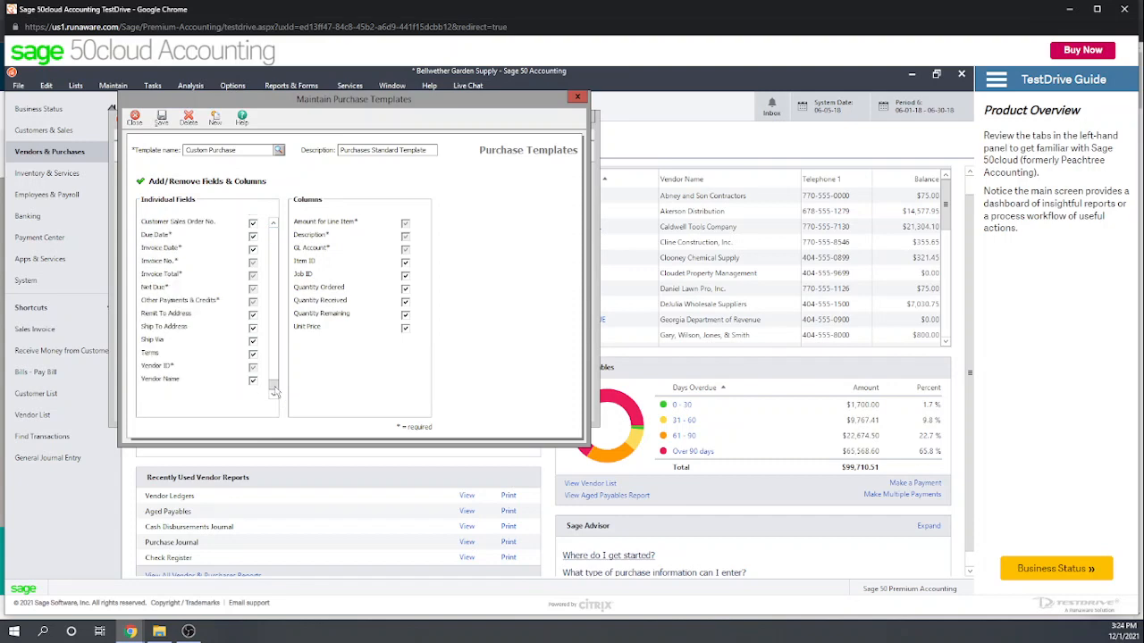
left_click(276, 237)
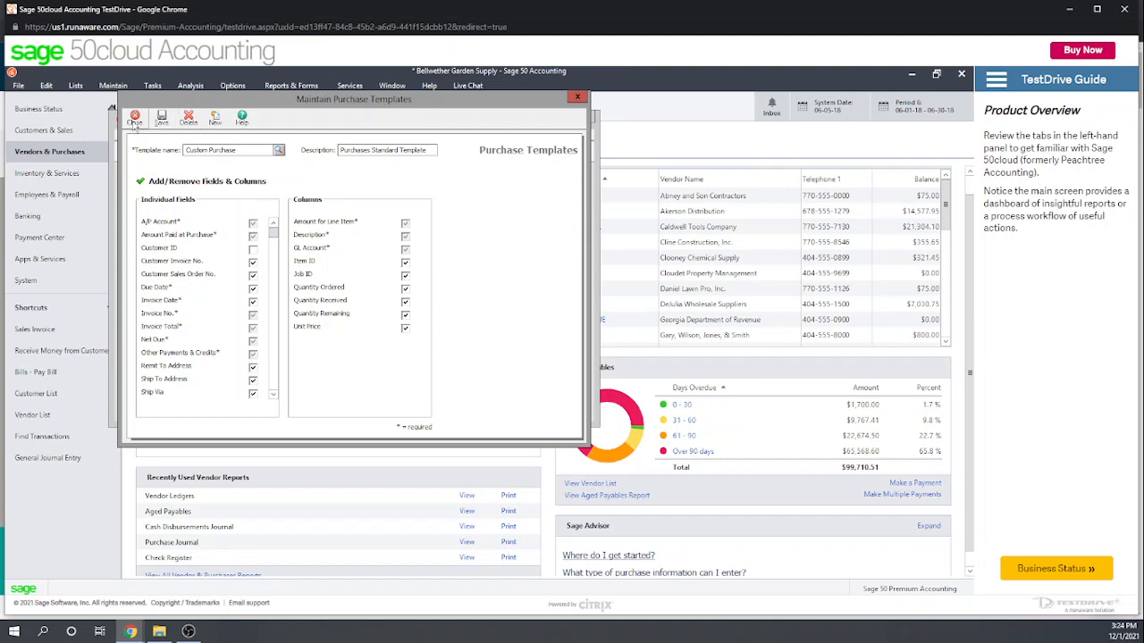
left_click(134, 118)
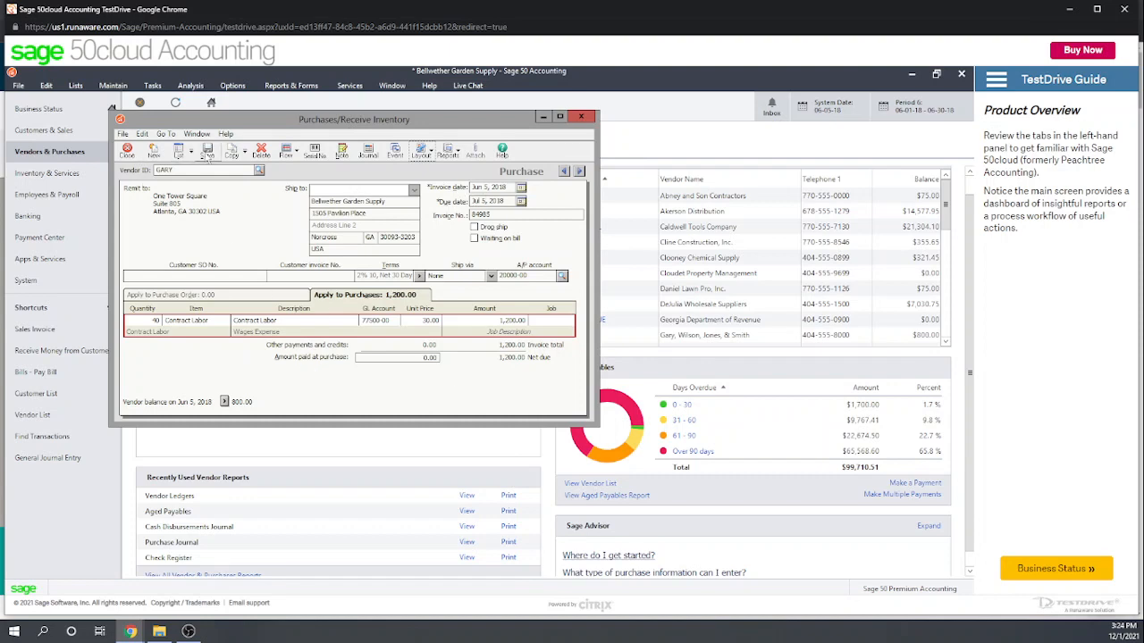
- Save the vendor bill, ignoring all spelling flags for Labor, and close the purchase window
left_click(207, 152)
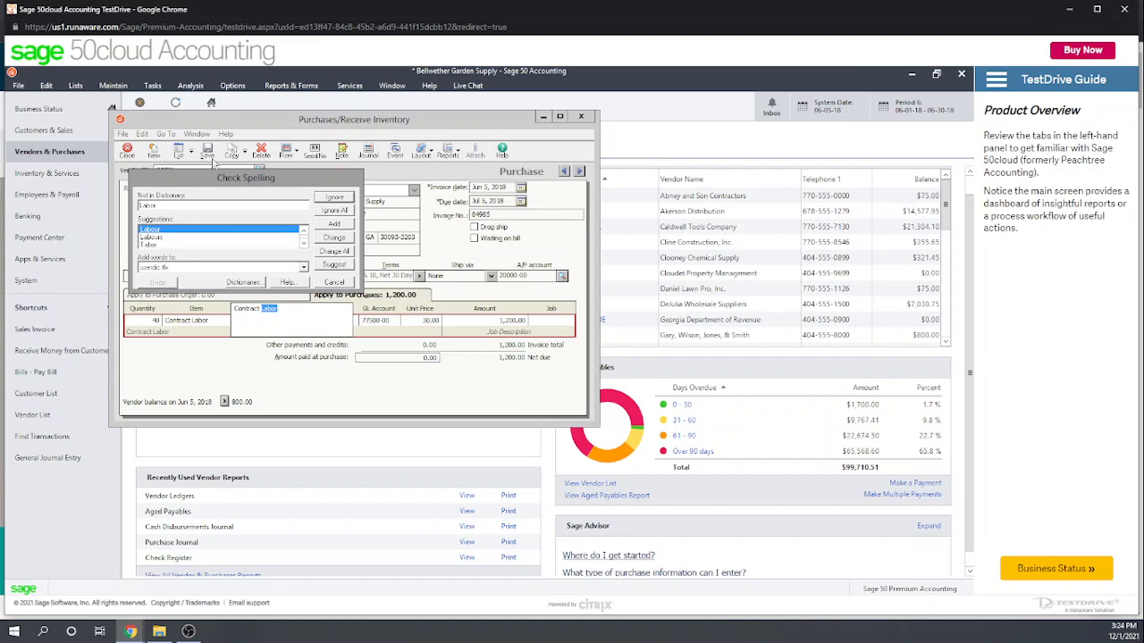
left_click(327, 213)
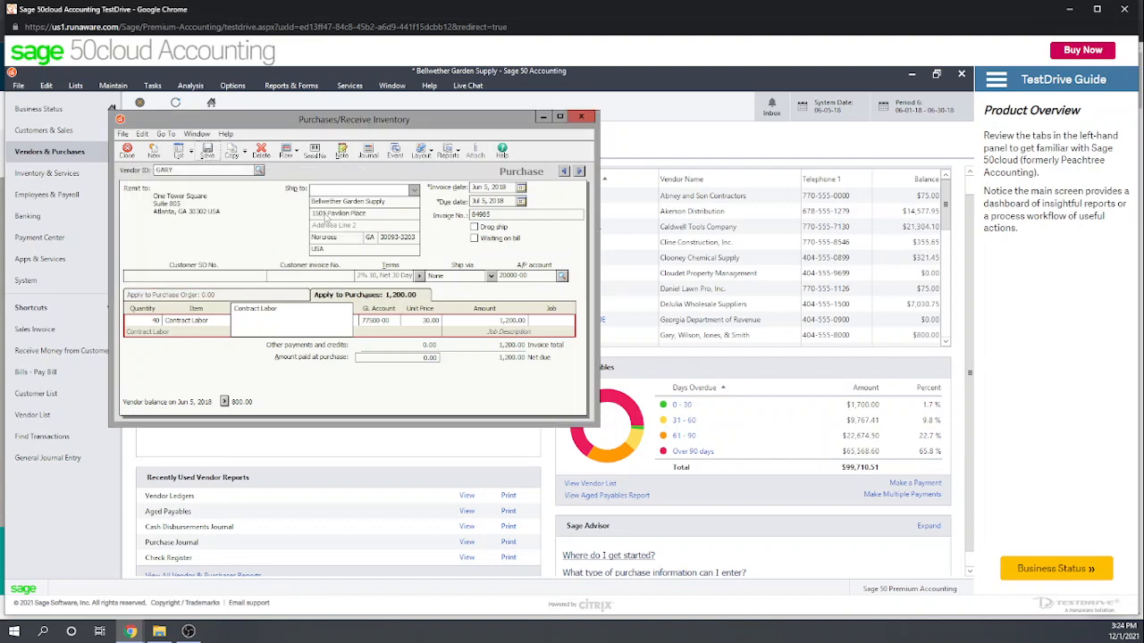
left_click(581, 118)
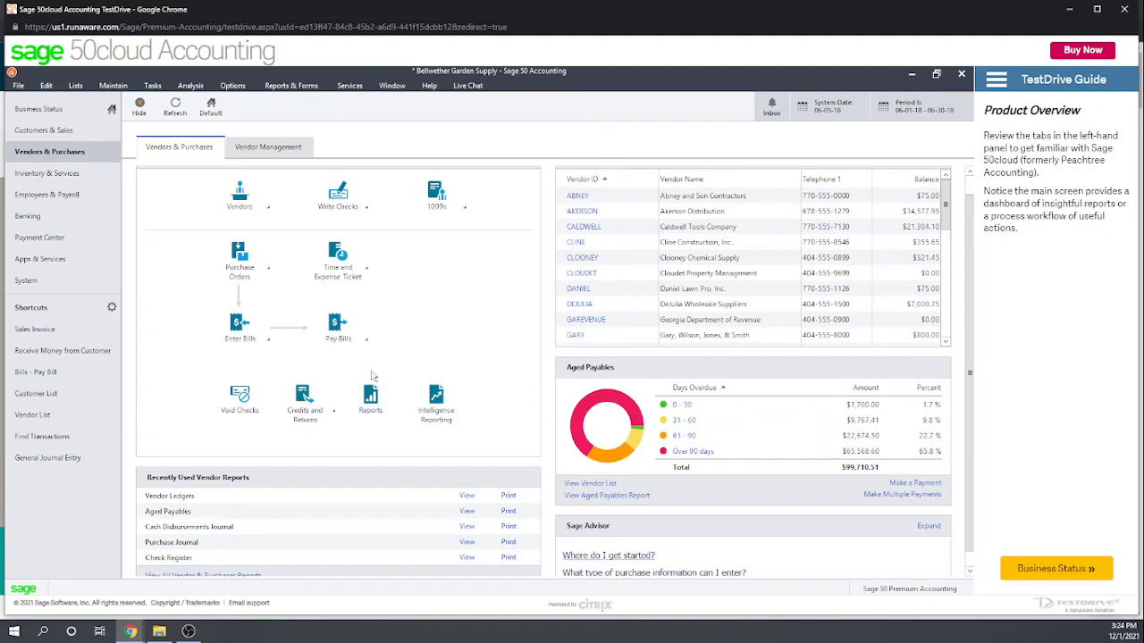
- Create a payment to Gary, Wilson, Jones, & Smith for invoice 84985 and save it
left_click(364, 344)
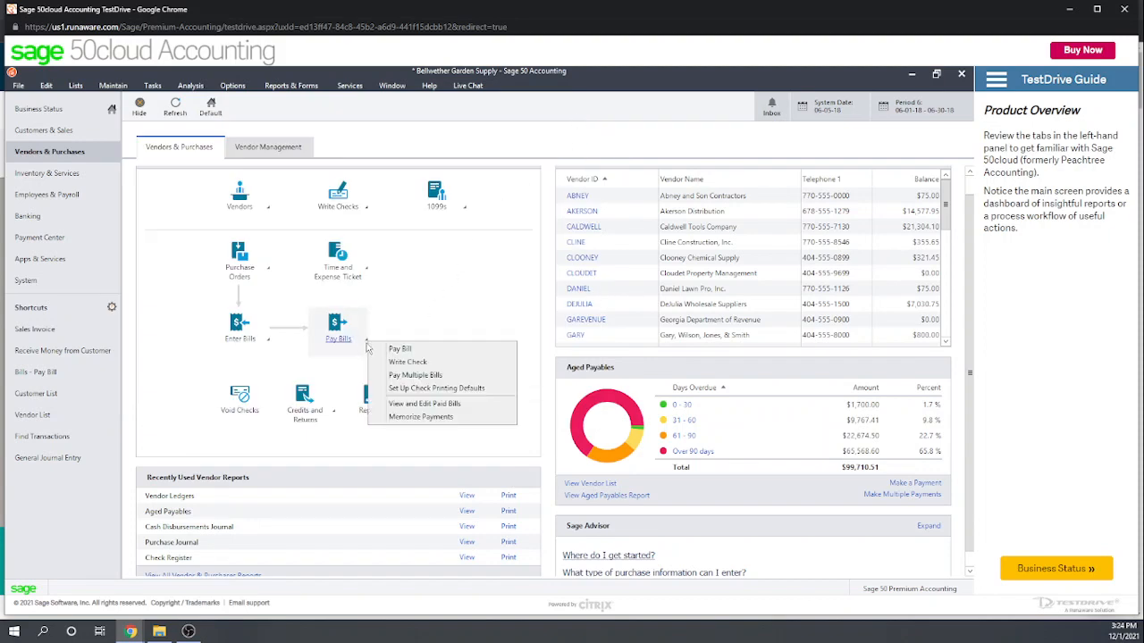
left_click(418, 350)
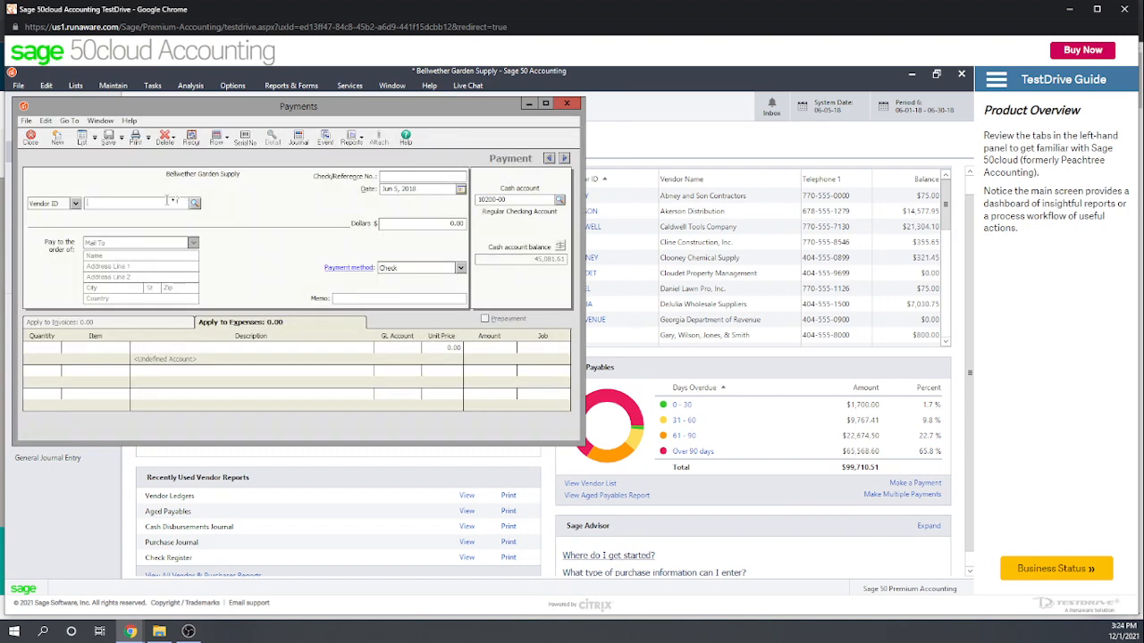
type("gary")
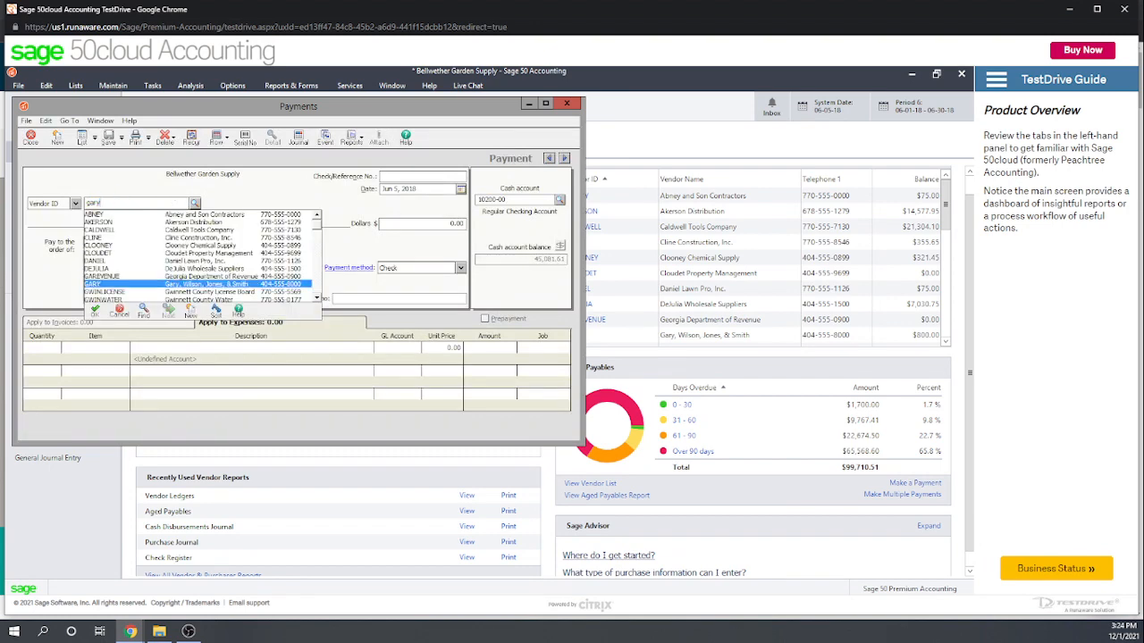
left_click(103, 284)
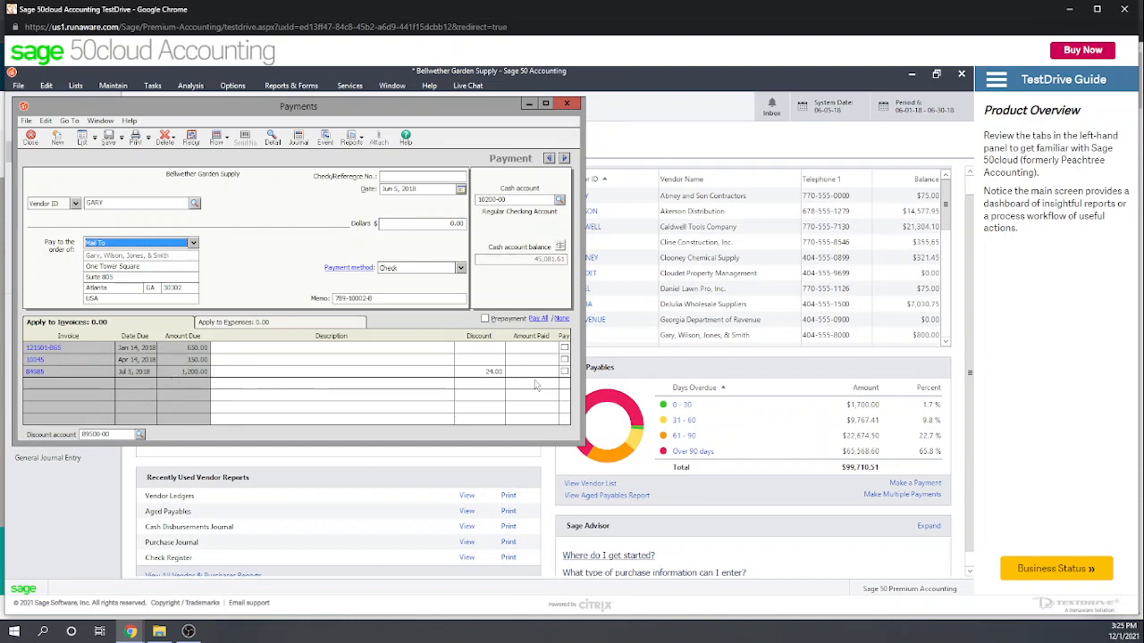
left_click(564, 371)
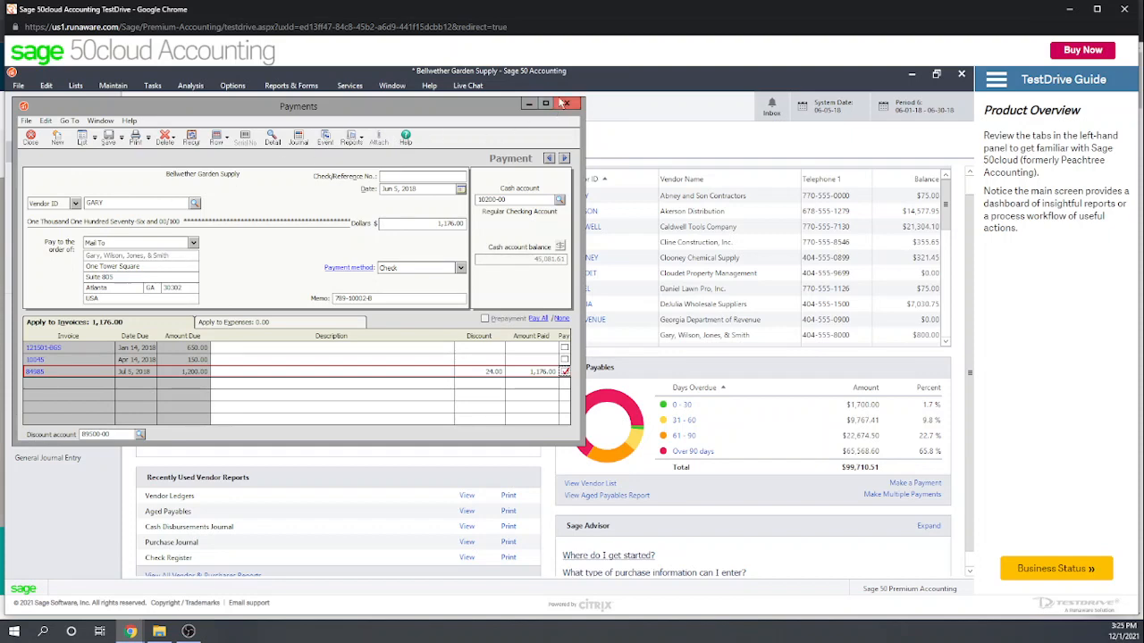
left_click(105, 145)
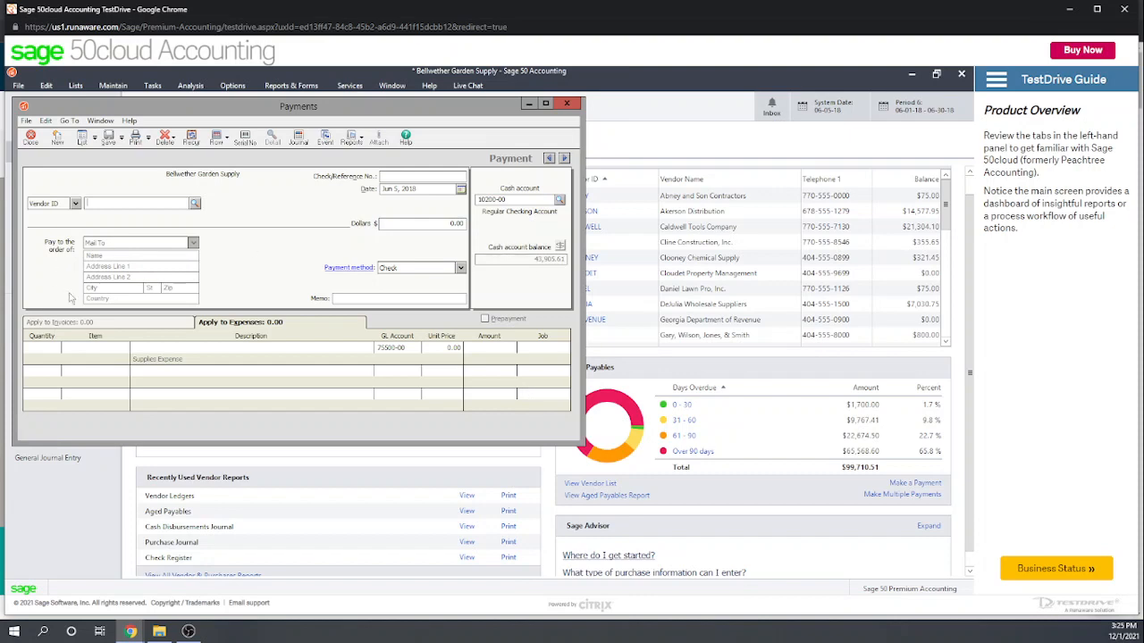
left_click(132, 326)
left_click(541, 352)
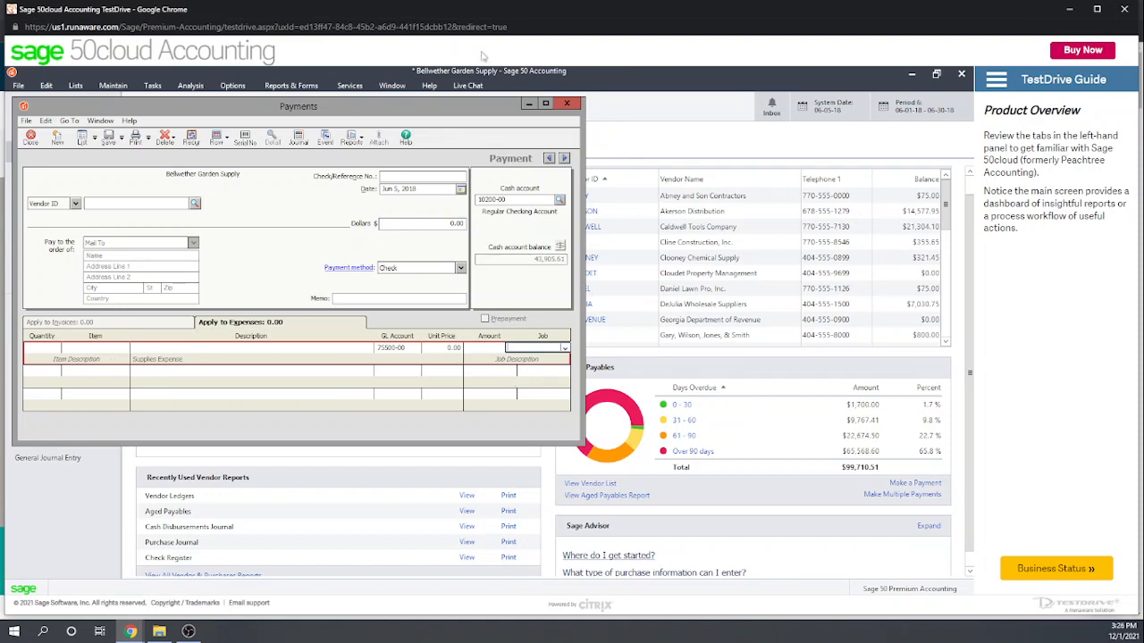
left_click(566, 105)
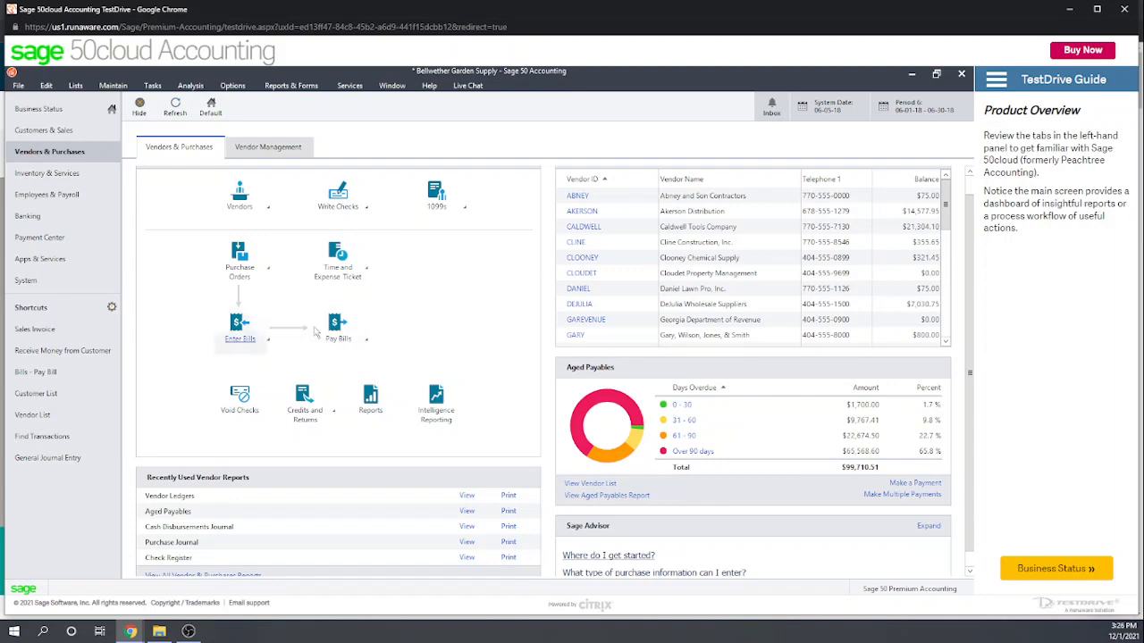
- Start a new bill payment to Gary, Wilson, Jones, & Smith that is applied to expenses instead of invoices
left_click(366, 341)
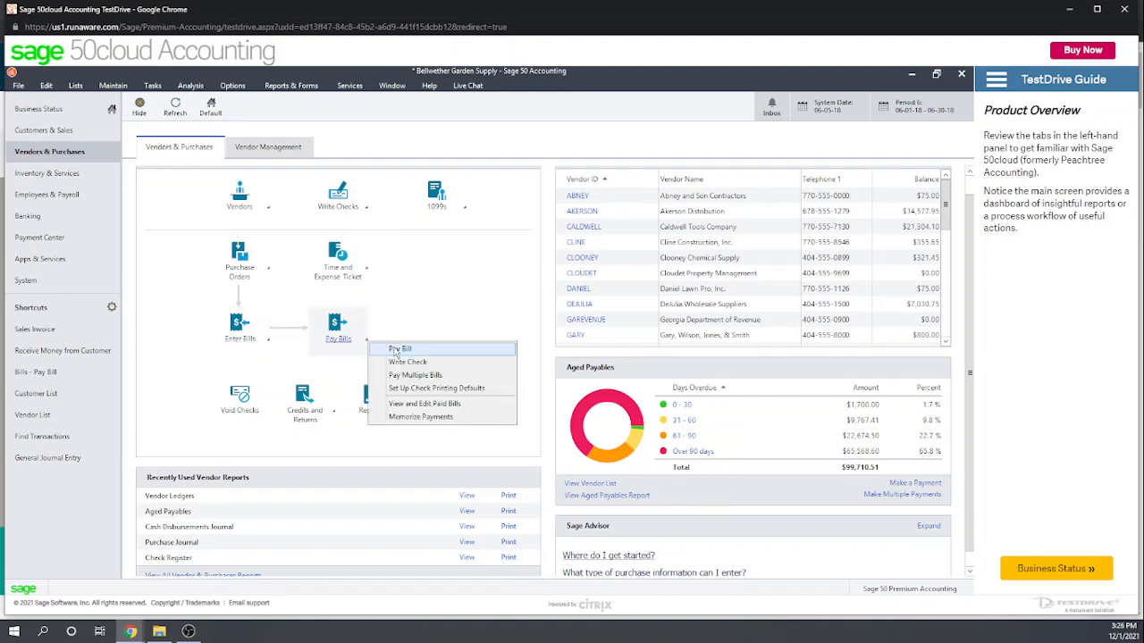
left_click(397, 350)
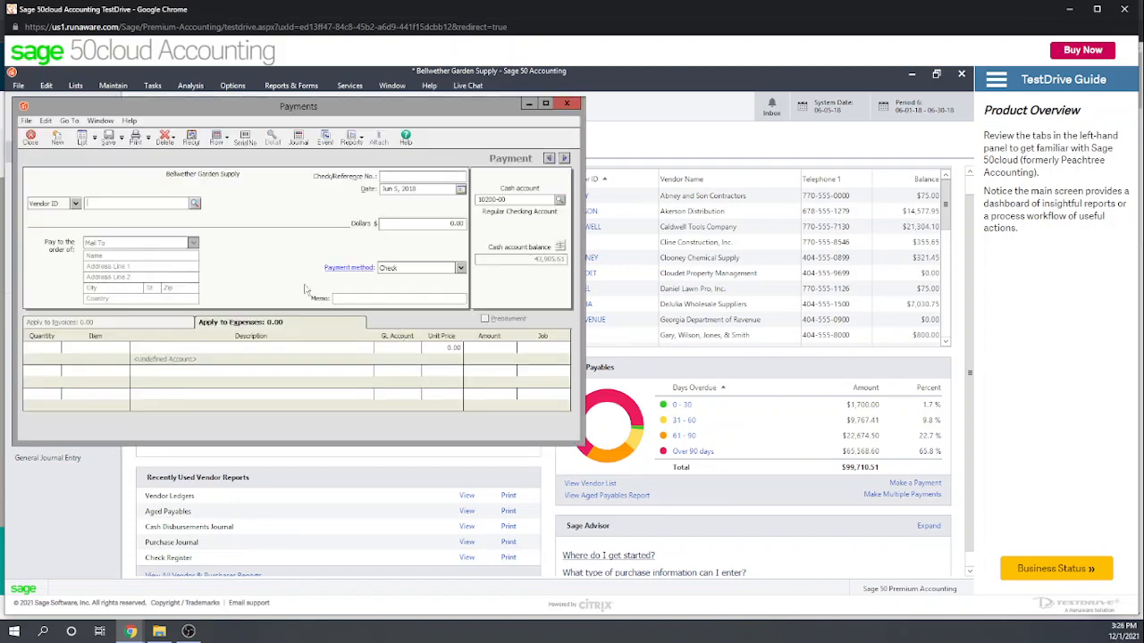
type("gary")
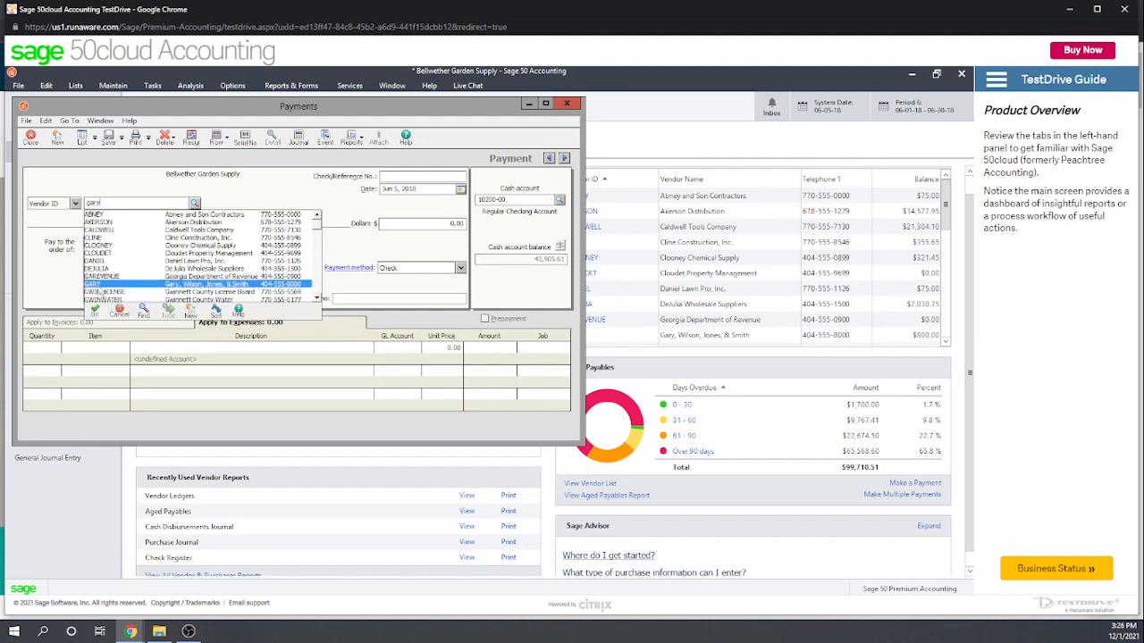
left_click(101, 284)
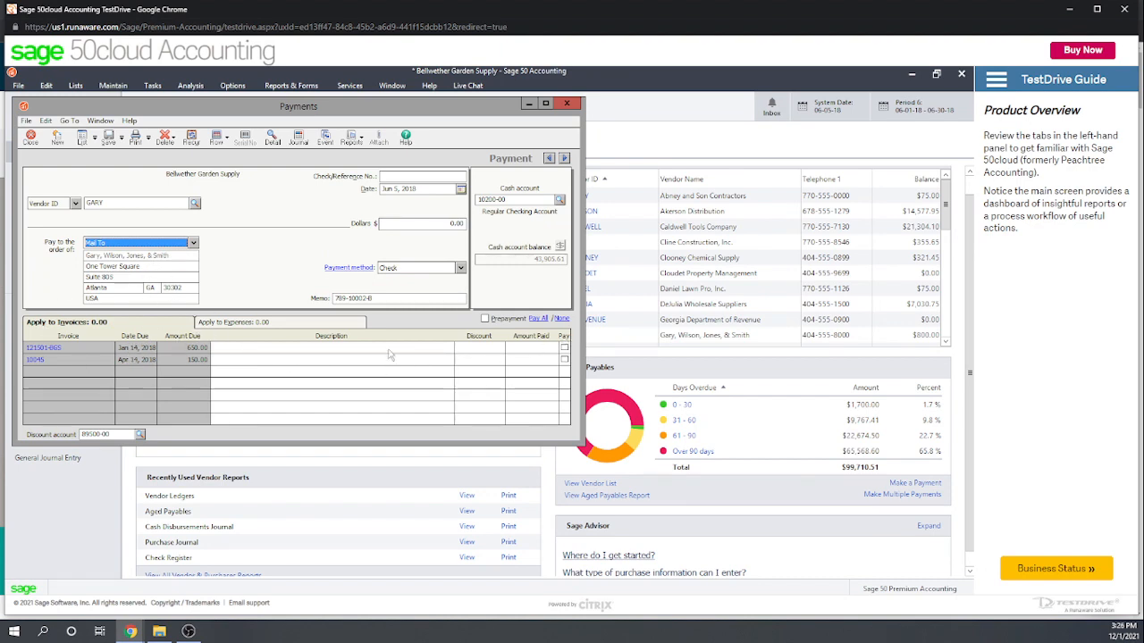
left_click(223, 323)
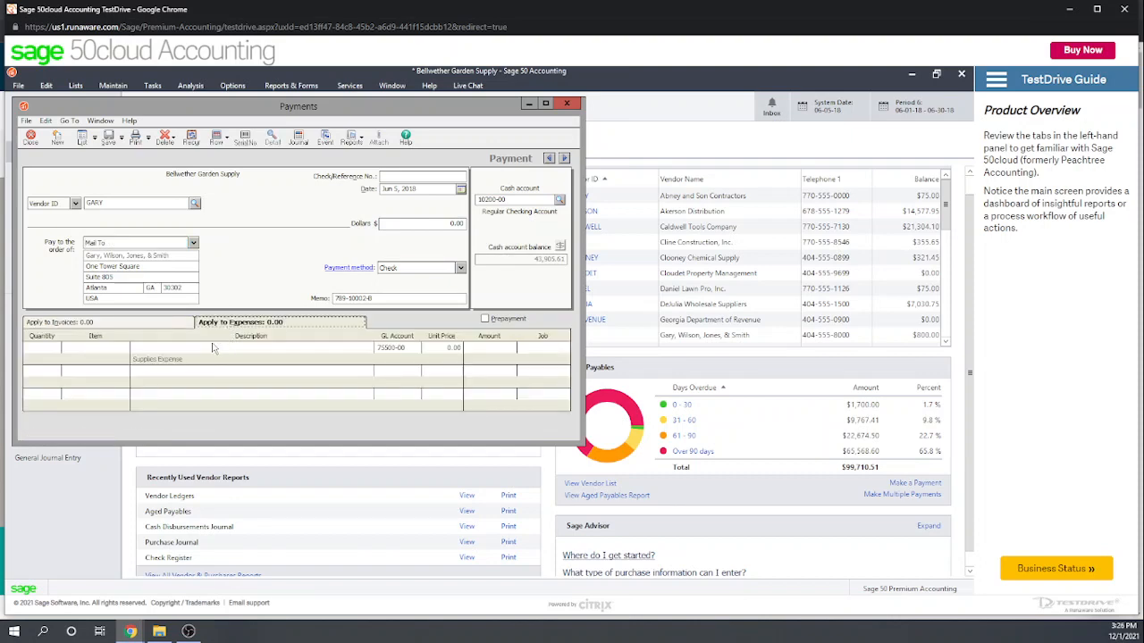
- Enter an expense line for 40 units of Contract Labor with an amount of 1,200.00
left_click(39, 349)
type("40")
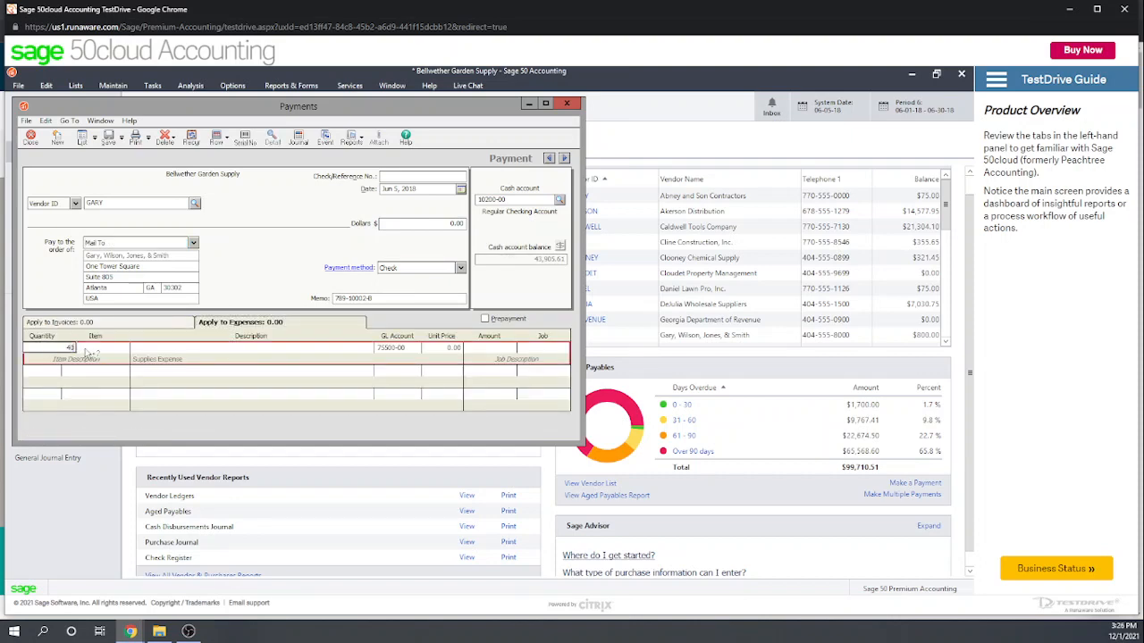
key("Tab")
type("con")
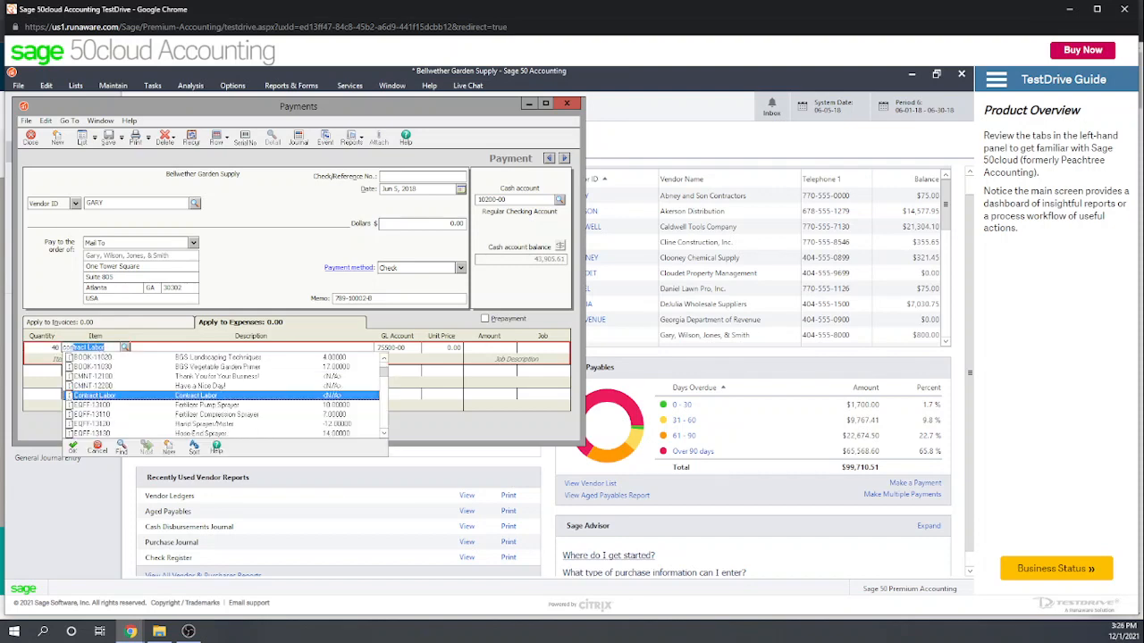
left_click(104, 397)
left_click(320, 394)
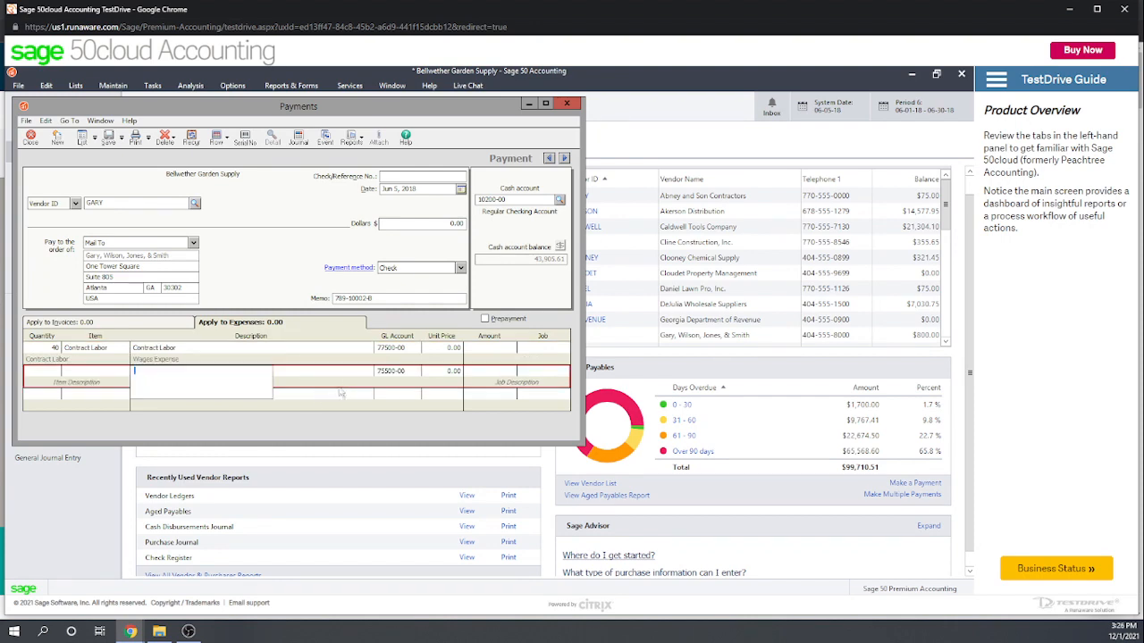
left_click(447, 348)
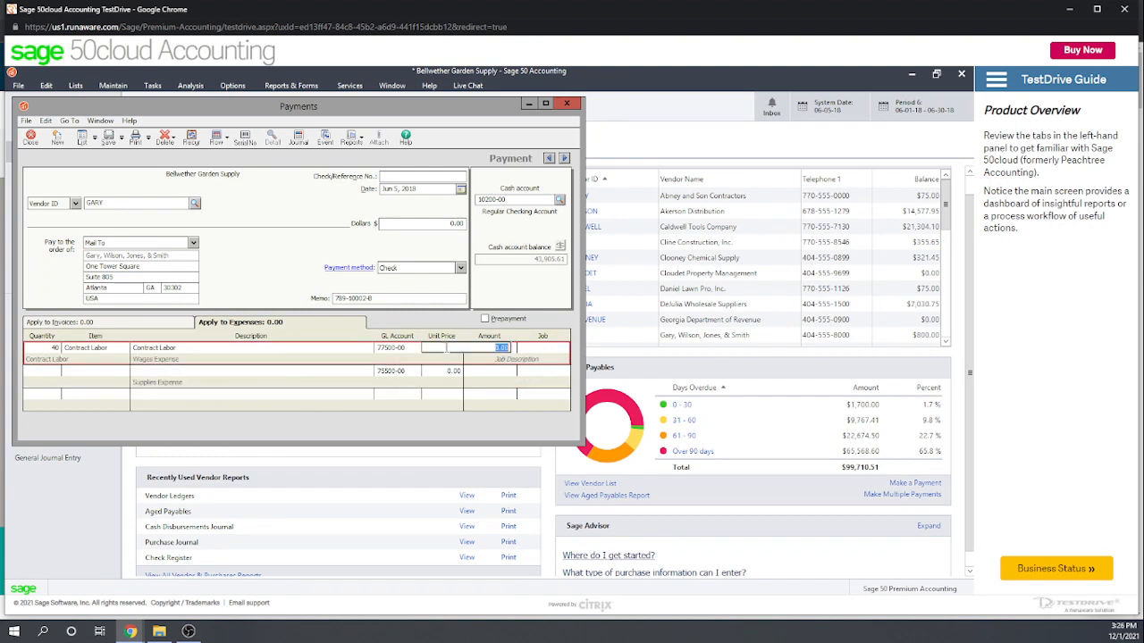
type("1200")
left_click(276, 377)
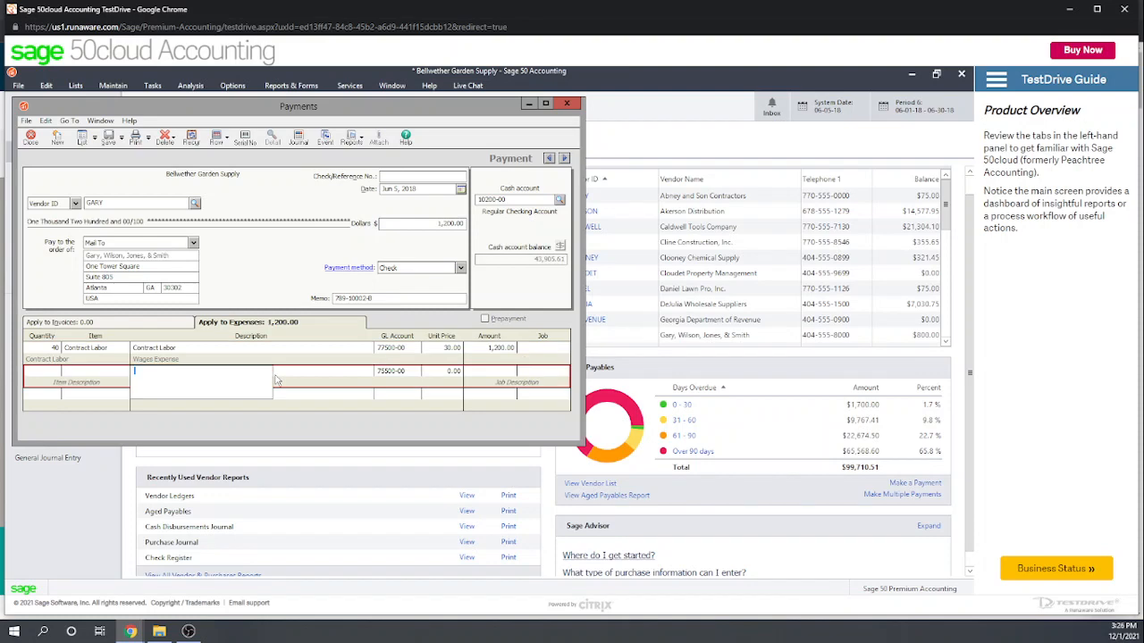
- Assign the Contract Labor expense line to the FB Bathroom job and save the payment
left_click(547, 349)
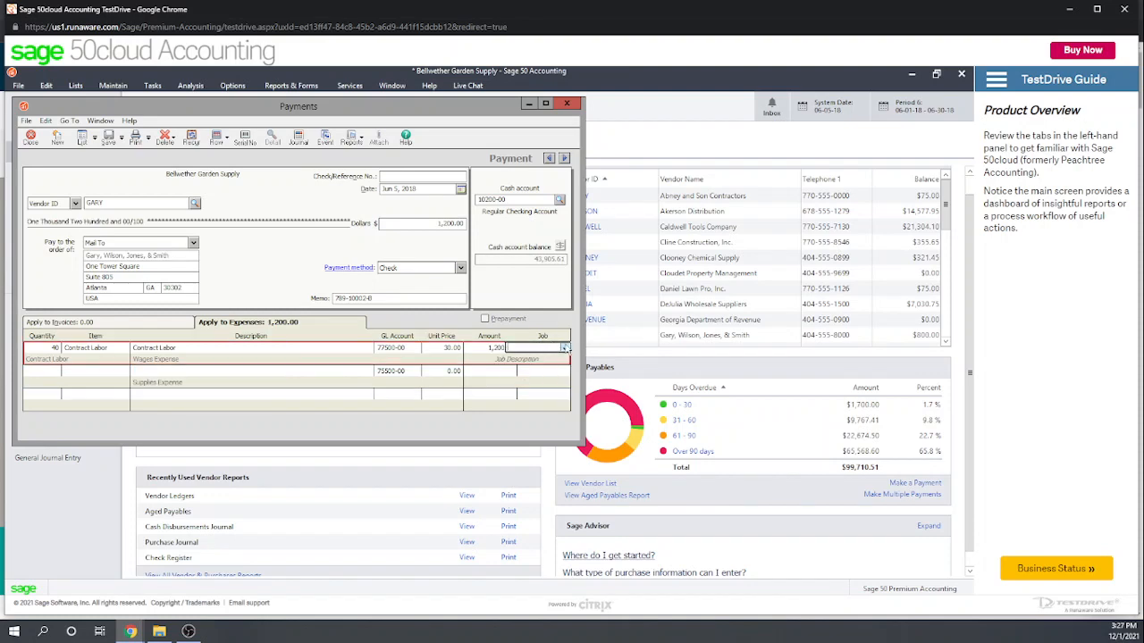
left_click(565, 349)
left_click(548, 374)
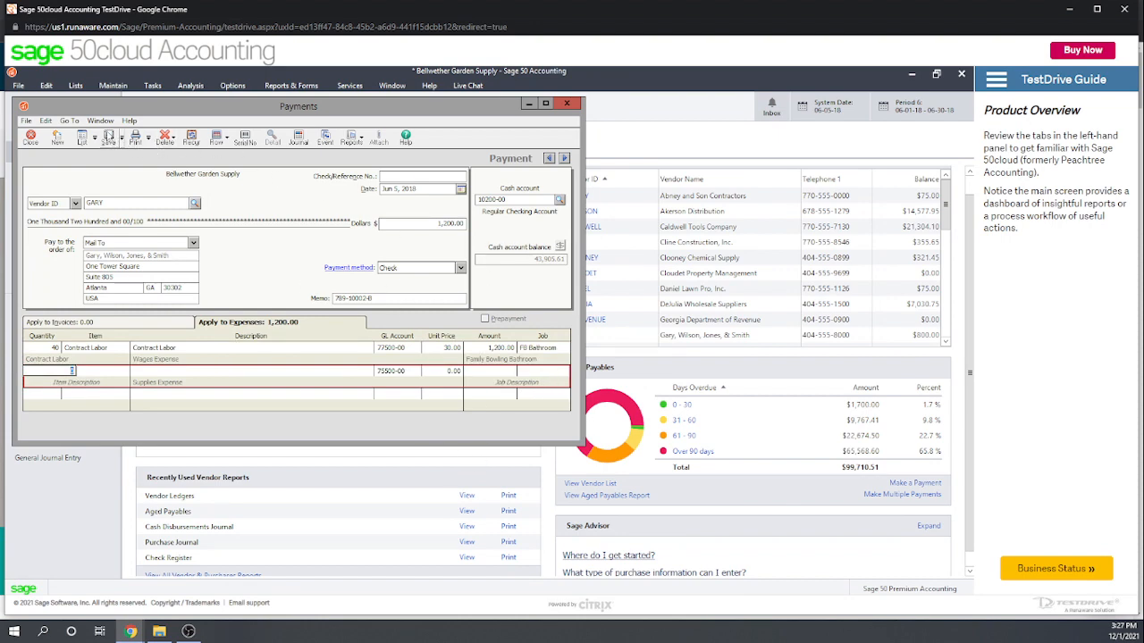
left_click(108, 137)
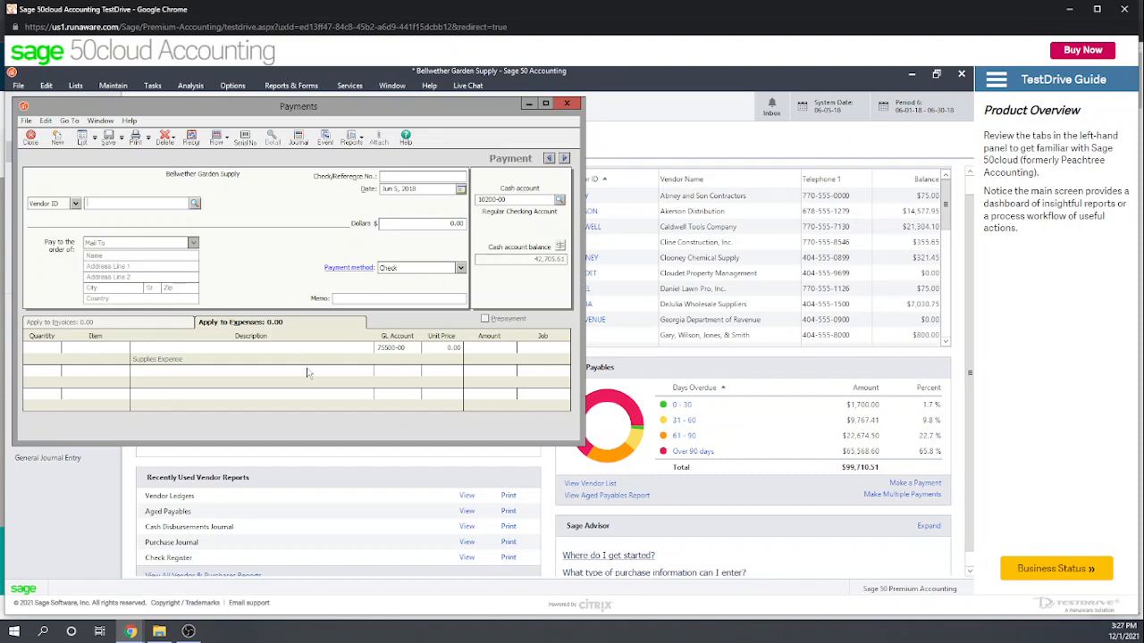
- Close the payment window, open the FB Bathroom job from the job list and review its estimates and notes
left_click(567, 103)
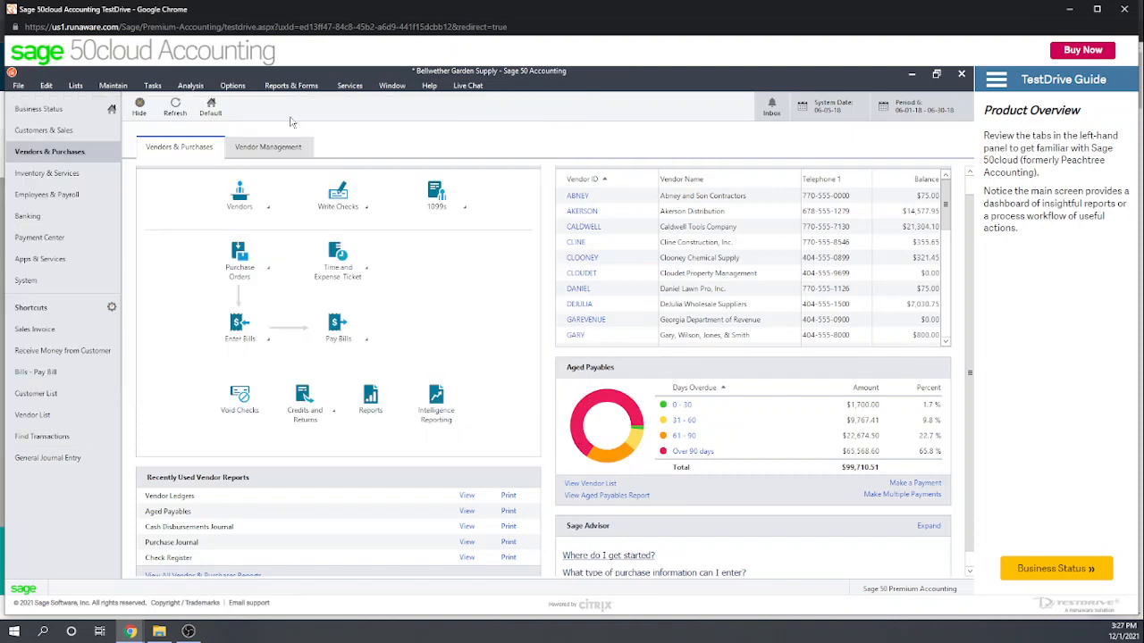
left_click(75, 86)
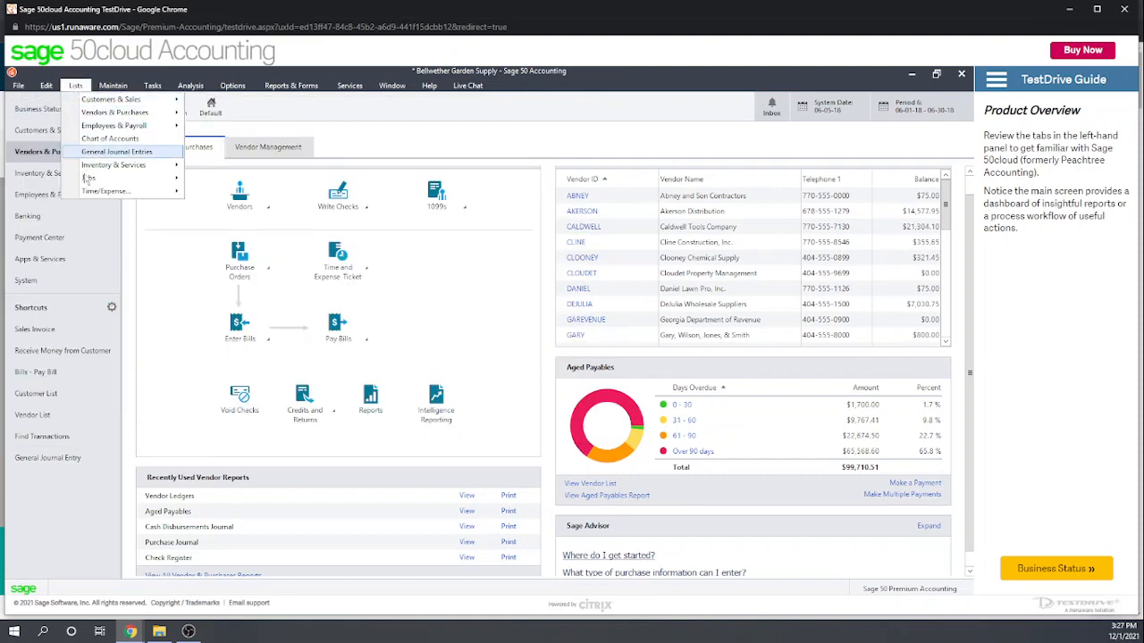
mouse_move(90, 182)
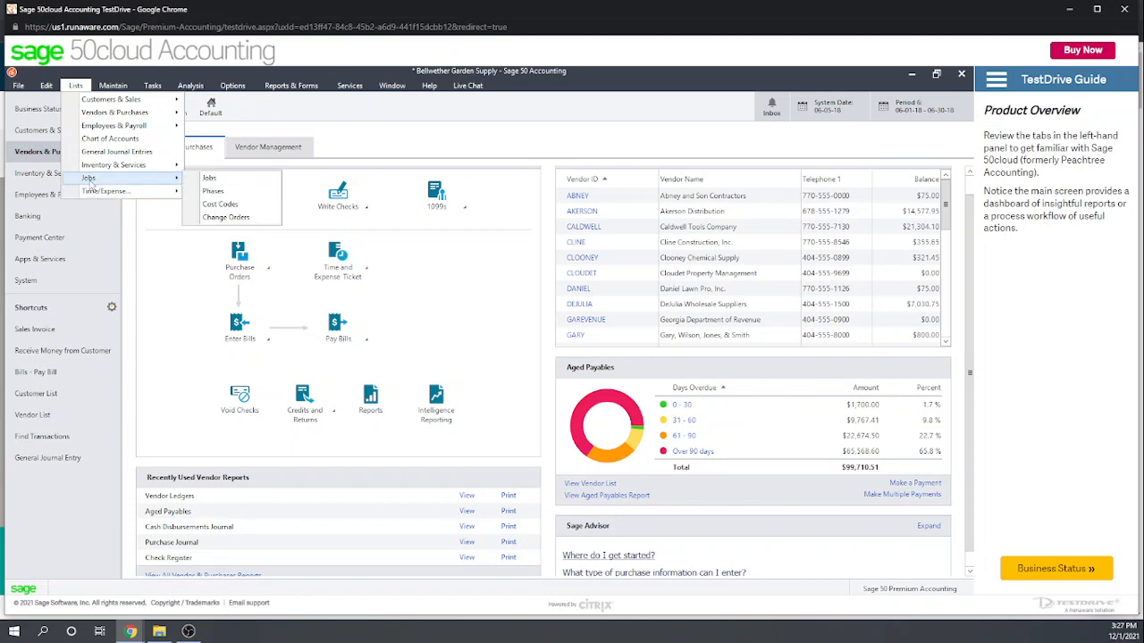
left_click(212, 179)
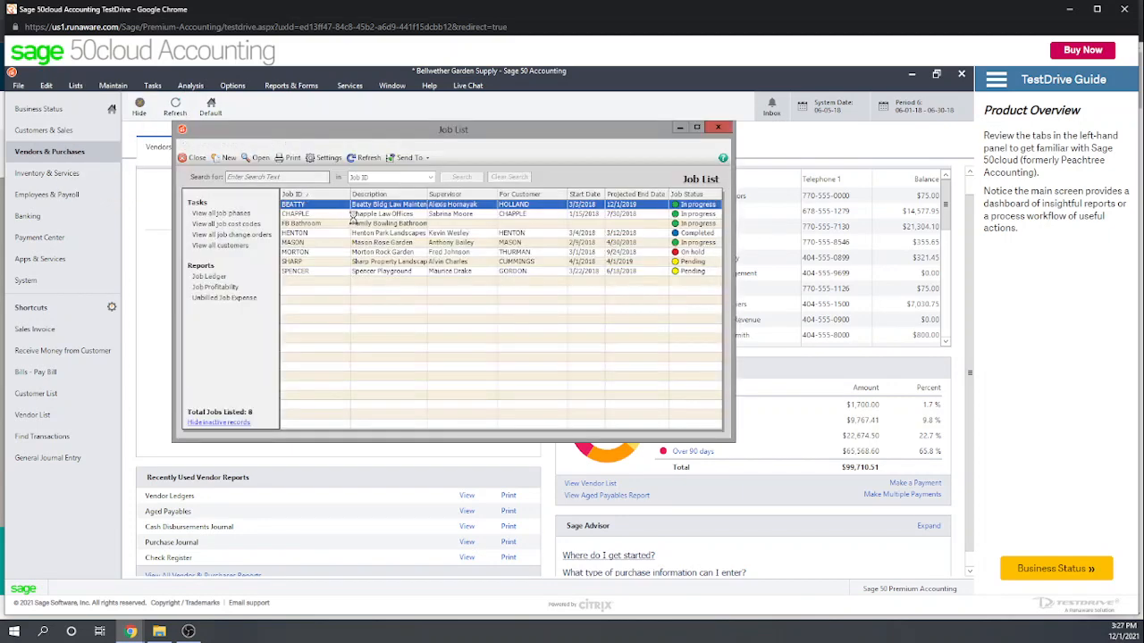
double_click(321, 224)
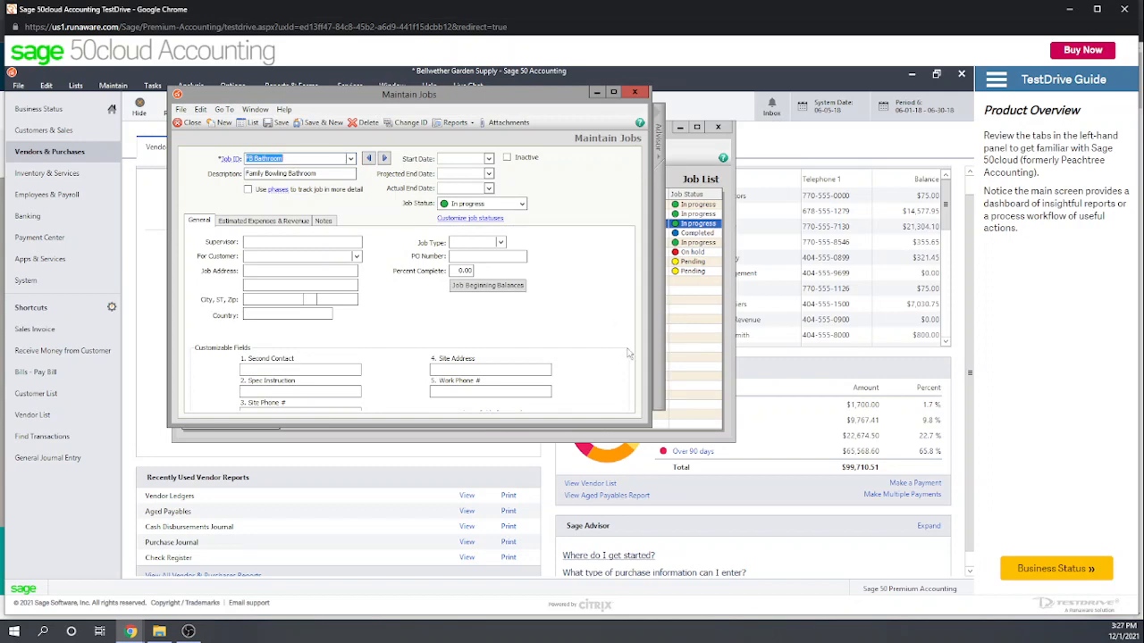
left_click(260, 221)
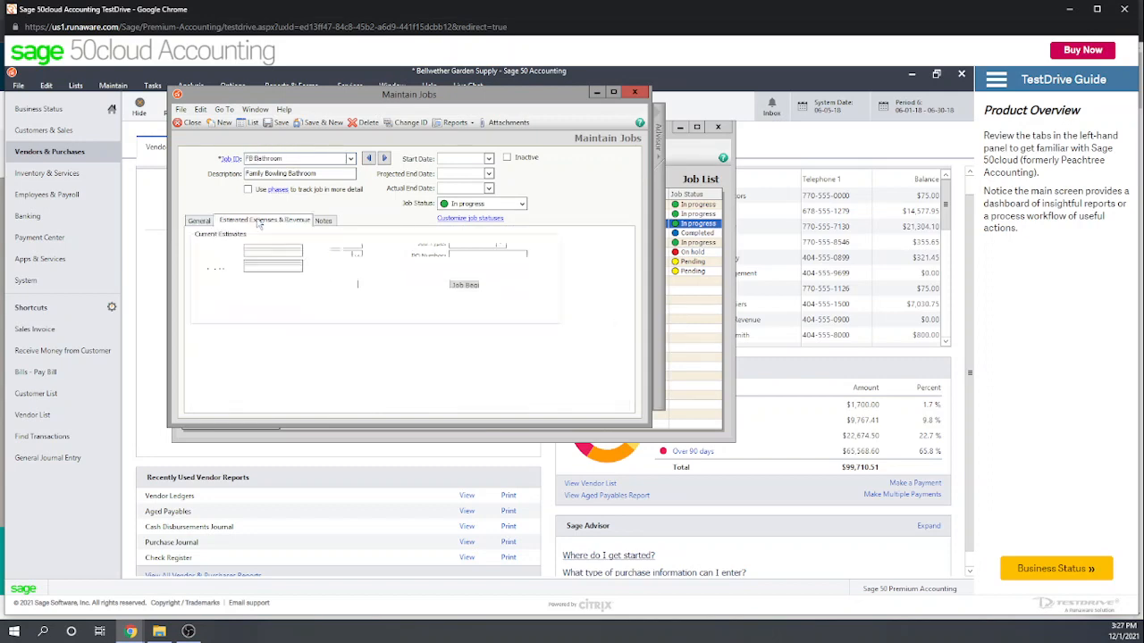
left_click(322, 221)
left_click(199, 221)
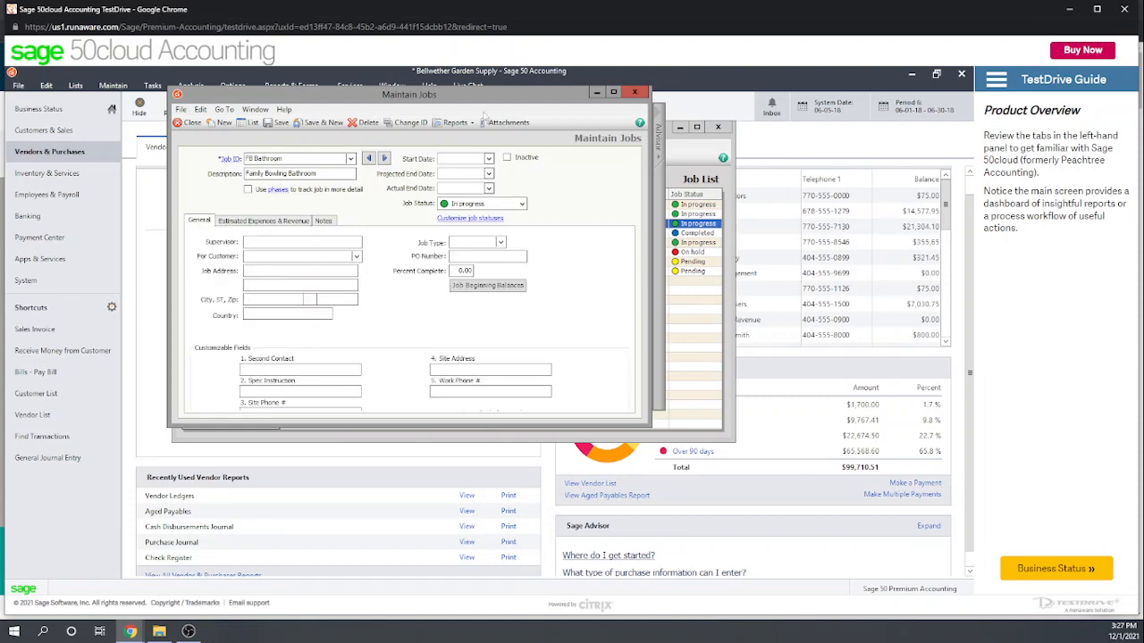
- View the Job Ledger report for the FB Bathroom job and close it
left_click(455, 122)
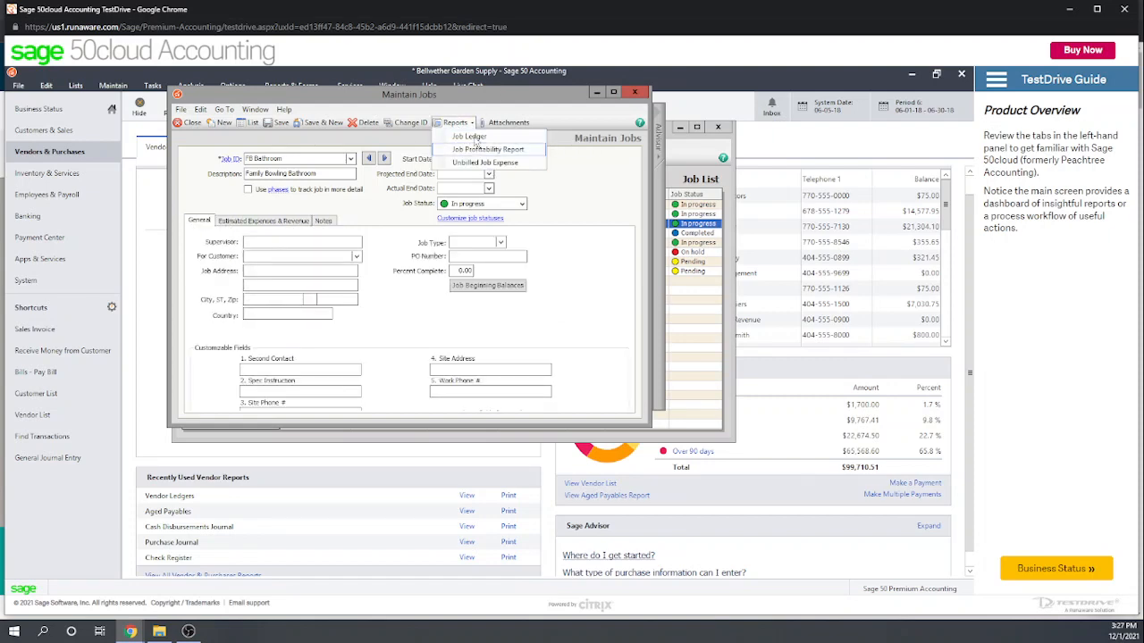
left_click(490, 153)
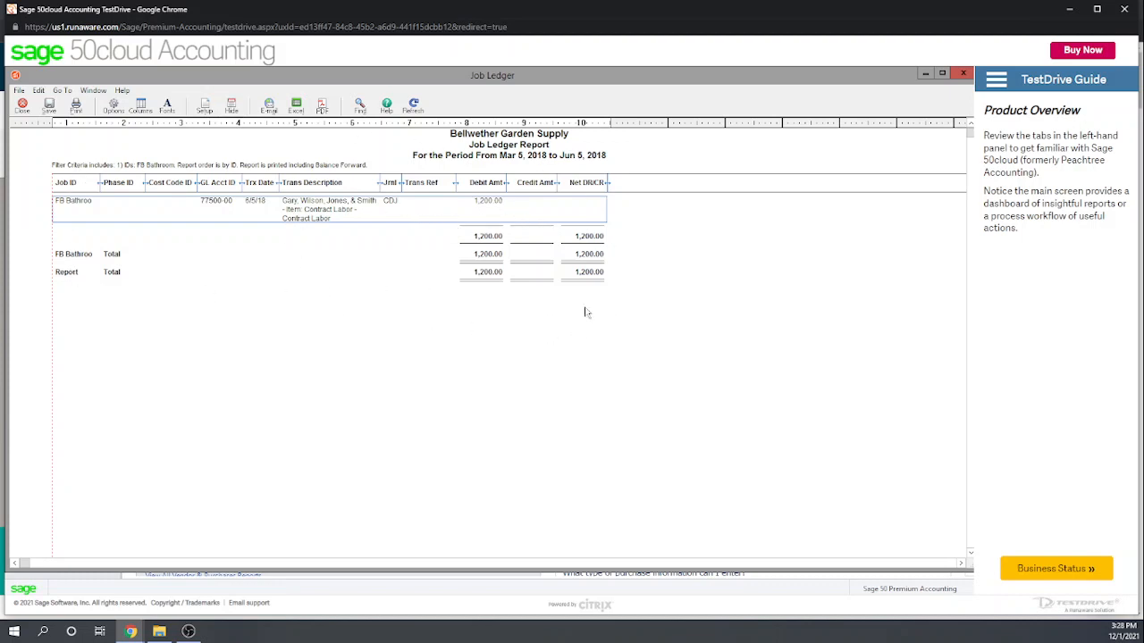
left_click(964, 75)
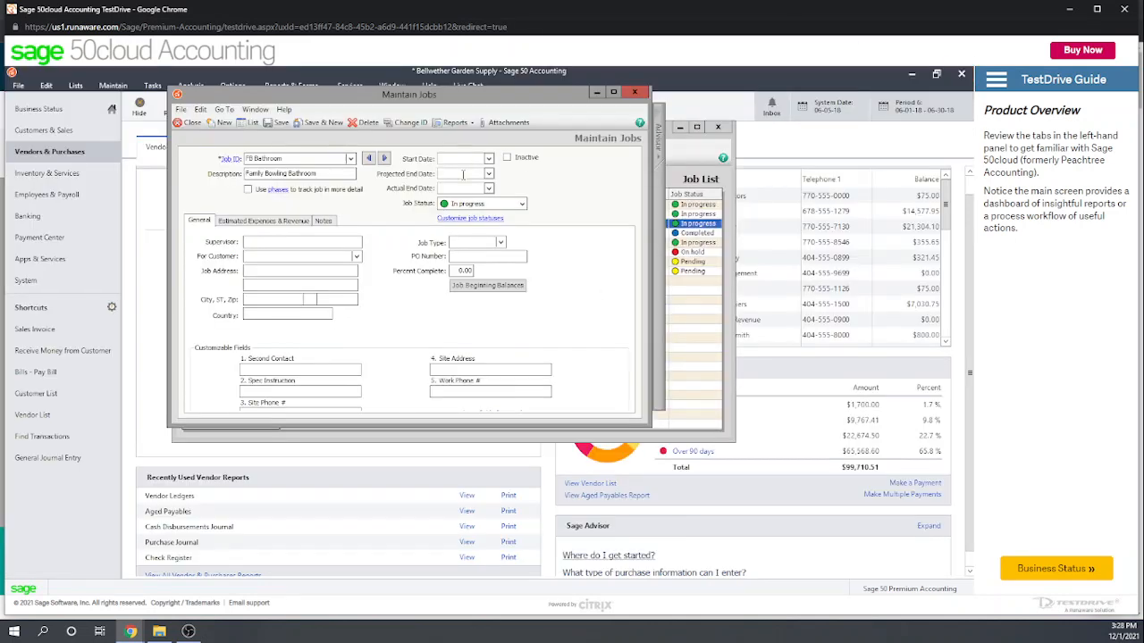
- View the Unbilled Job Expense report for the FB Bathroom job, and close the report, the job record and the job list
left_click(474, 128)
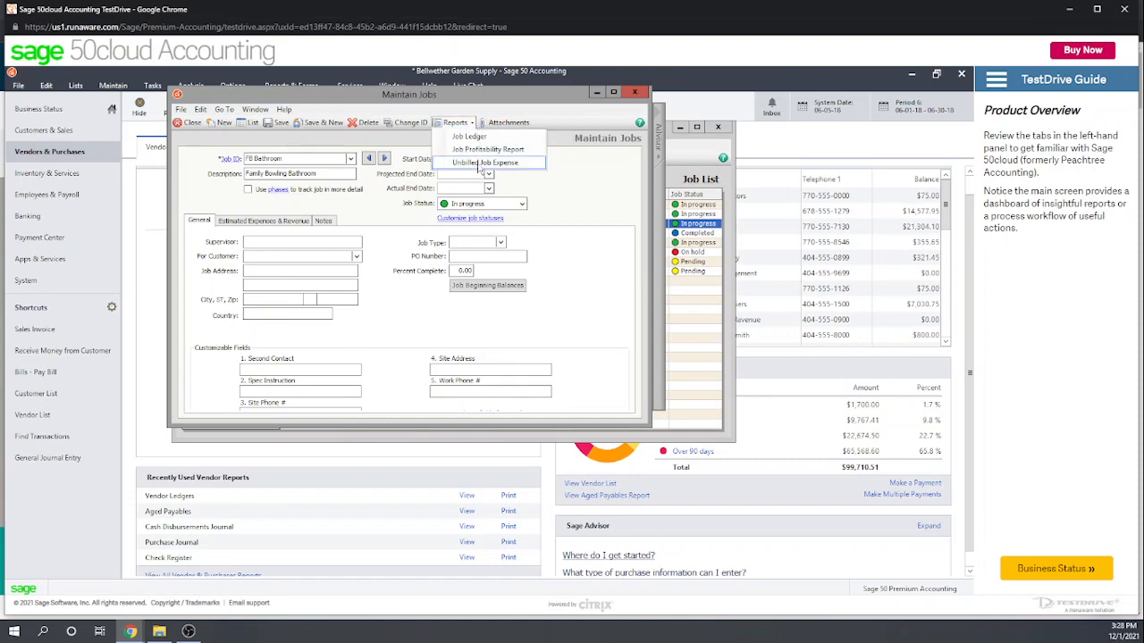
left_click(487, 170)
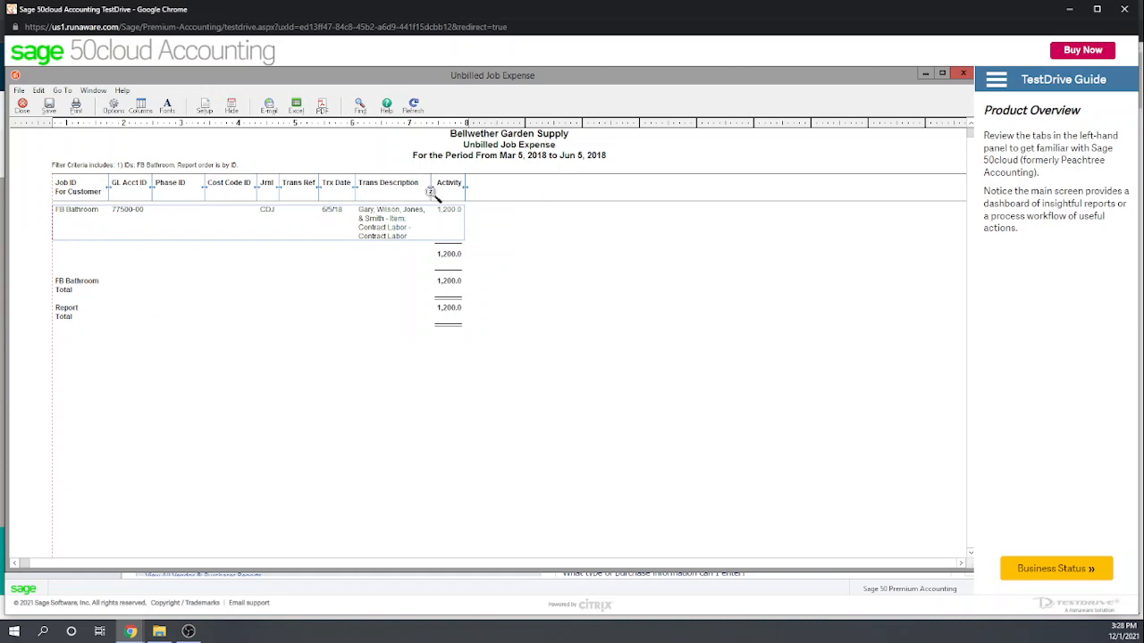
left_click(964, 75)
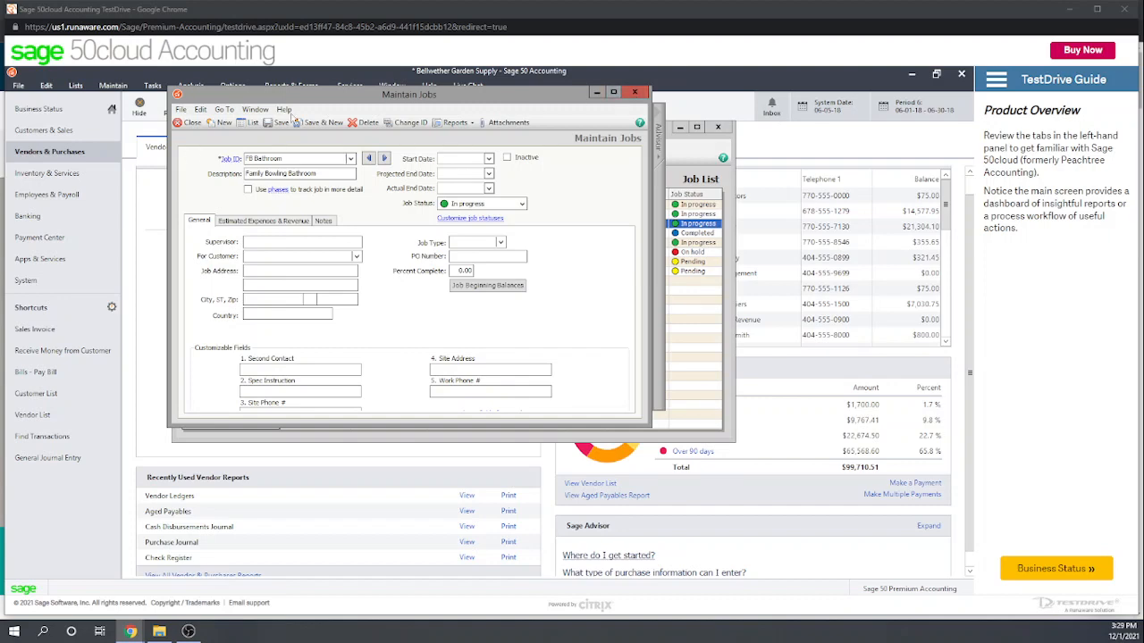
left_click(635, 92)
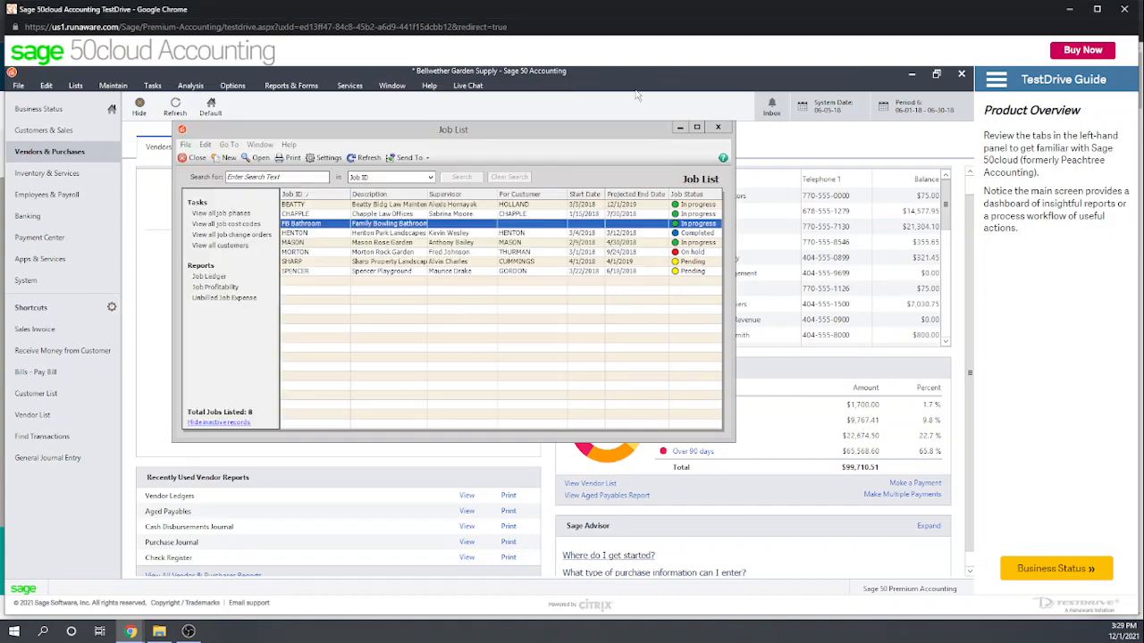
left_click(717, 127)
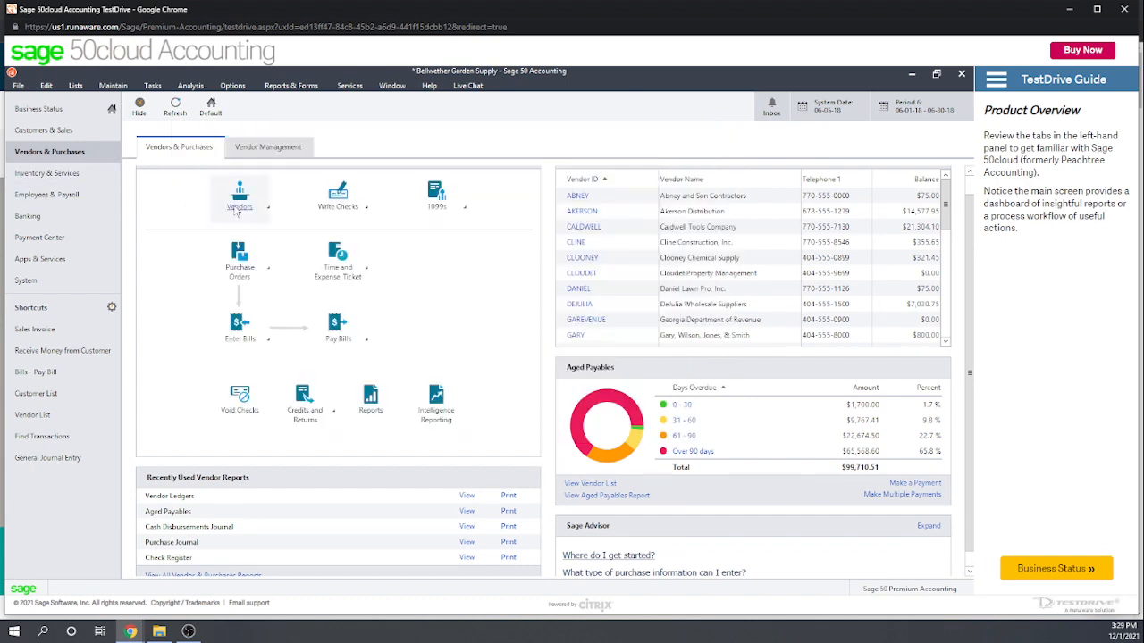
- Open the Akerson Distribution vendor record, examine its 1099 type options, and close the record and the vendor list
left_click(270, 209)
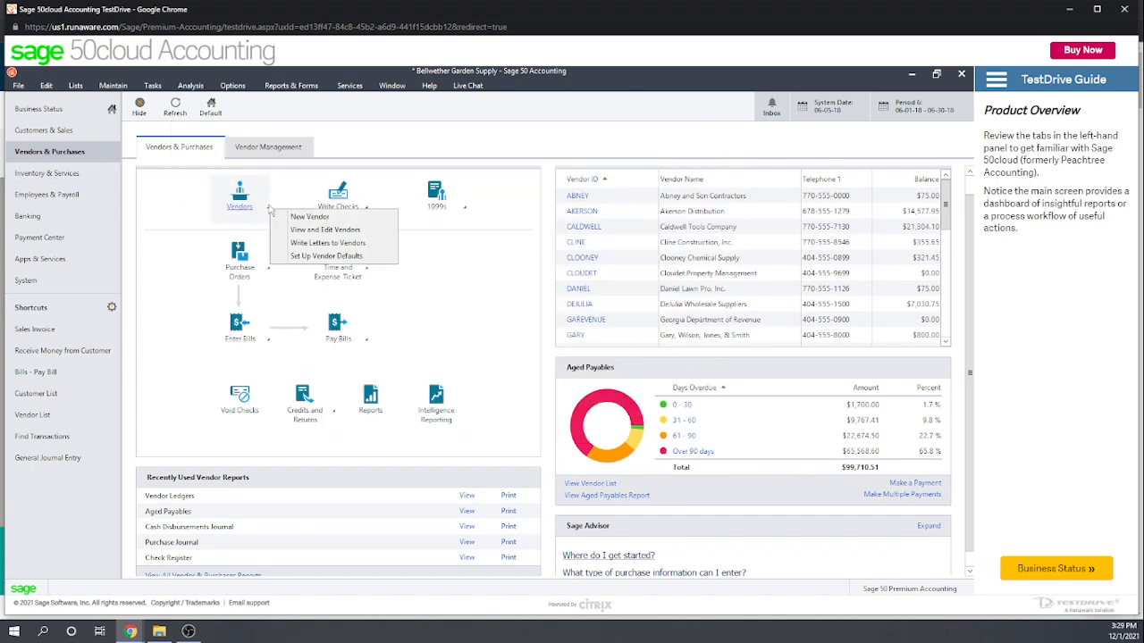
left_click(307, 230)
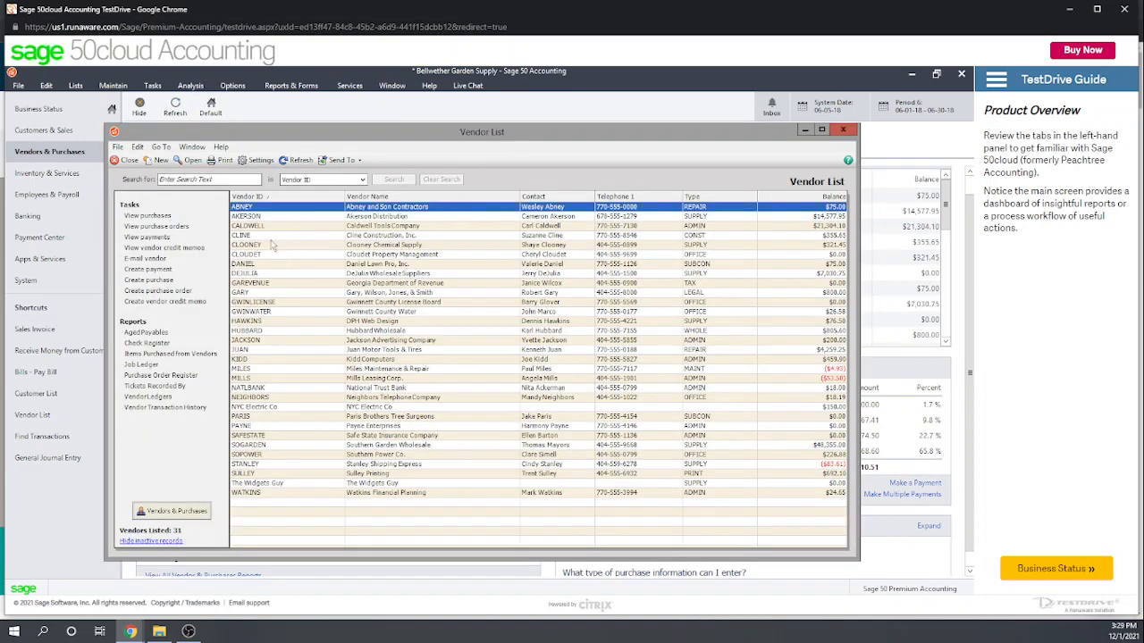
left_click(253, 217)
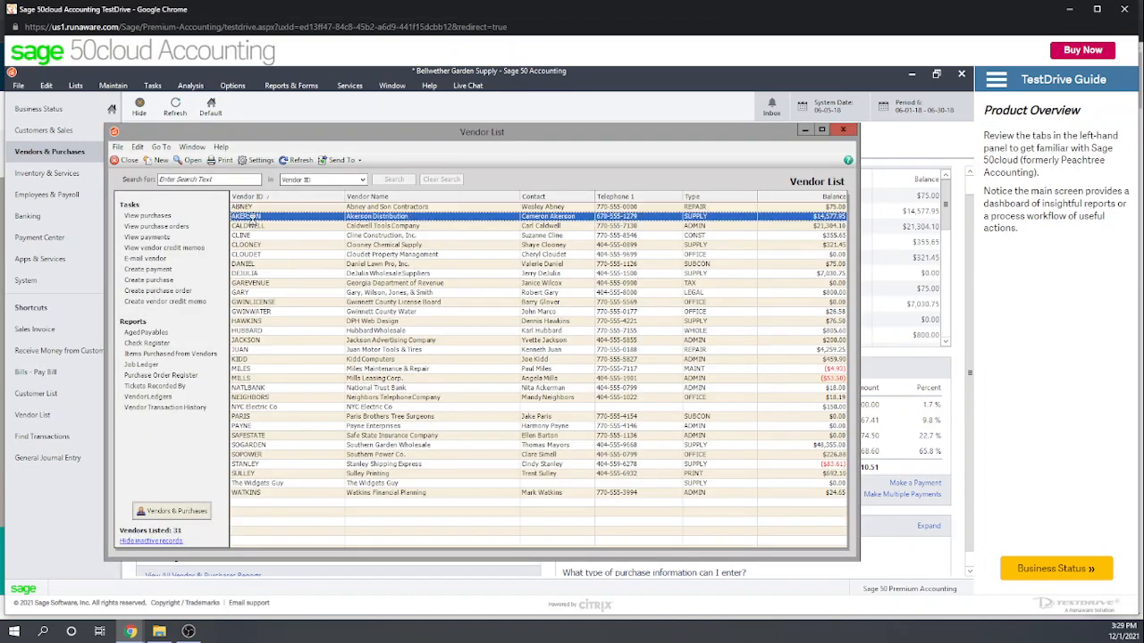
double_click(252, 218)
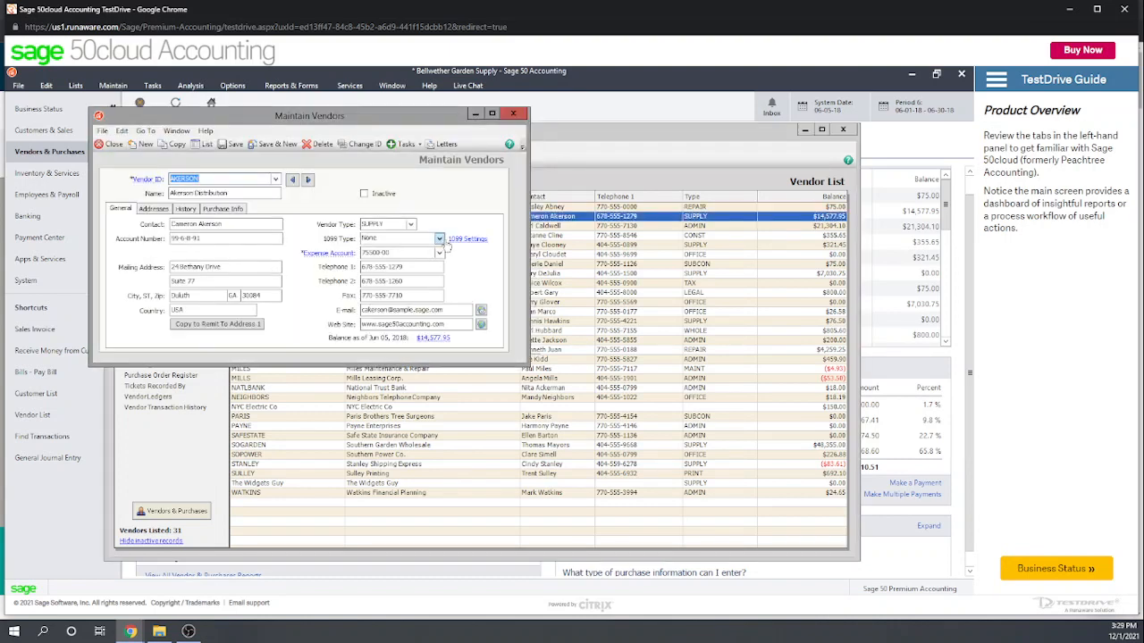
left_click(439, 238)
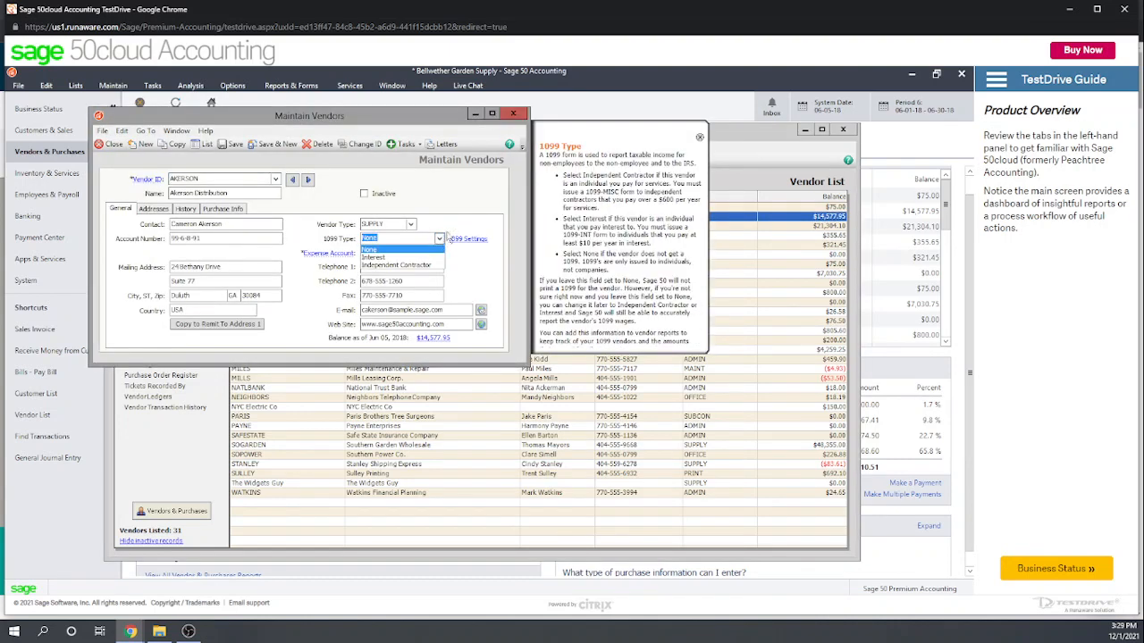
left_click(457, 202)
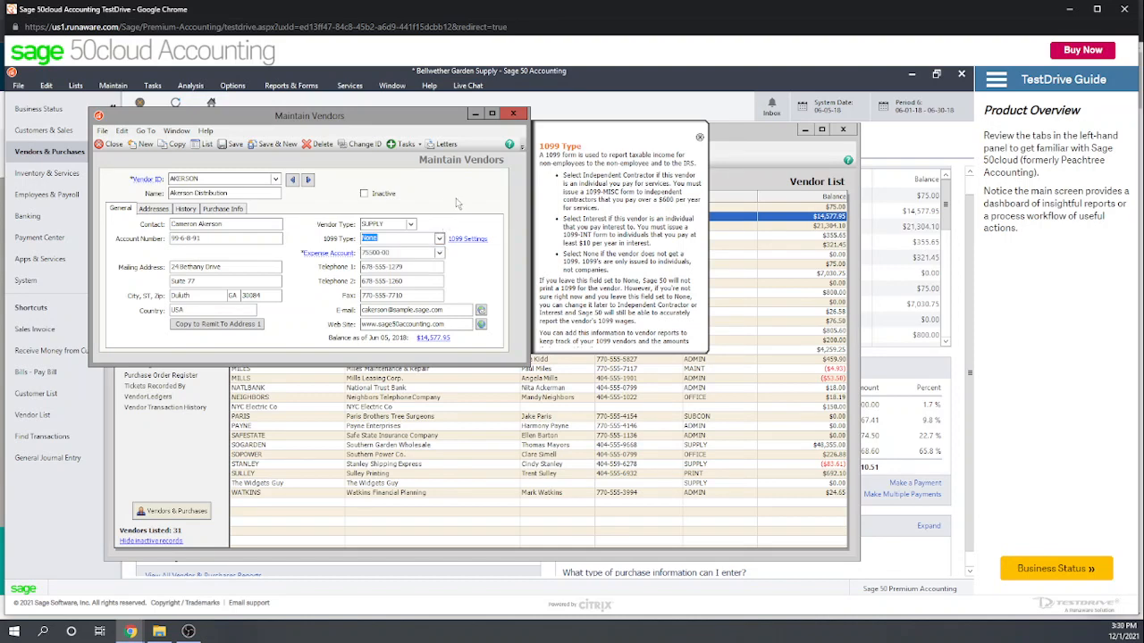
left_click(513, 114)
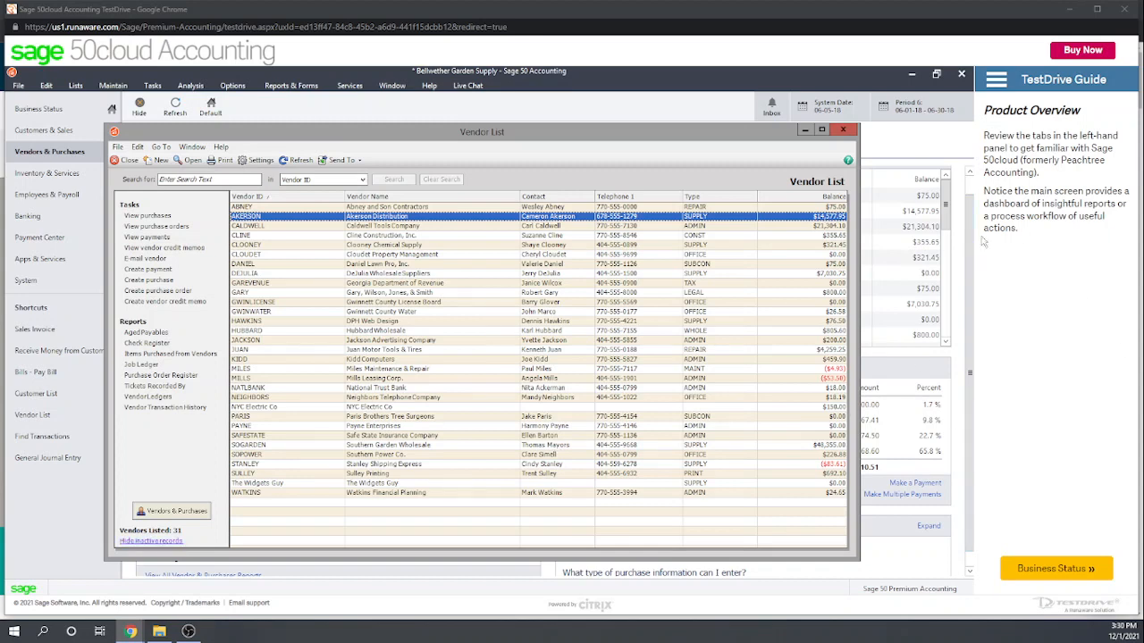
left_click(845, 131)
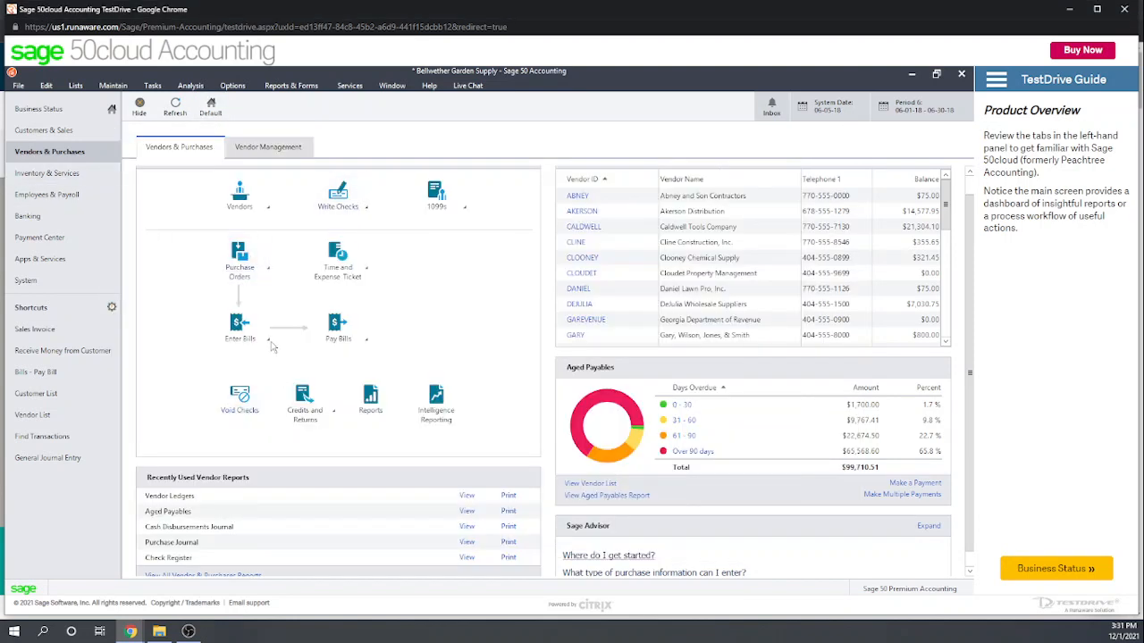
- View the list of entered vendor bills for this period and close it
left_click(367, 342)
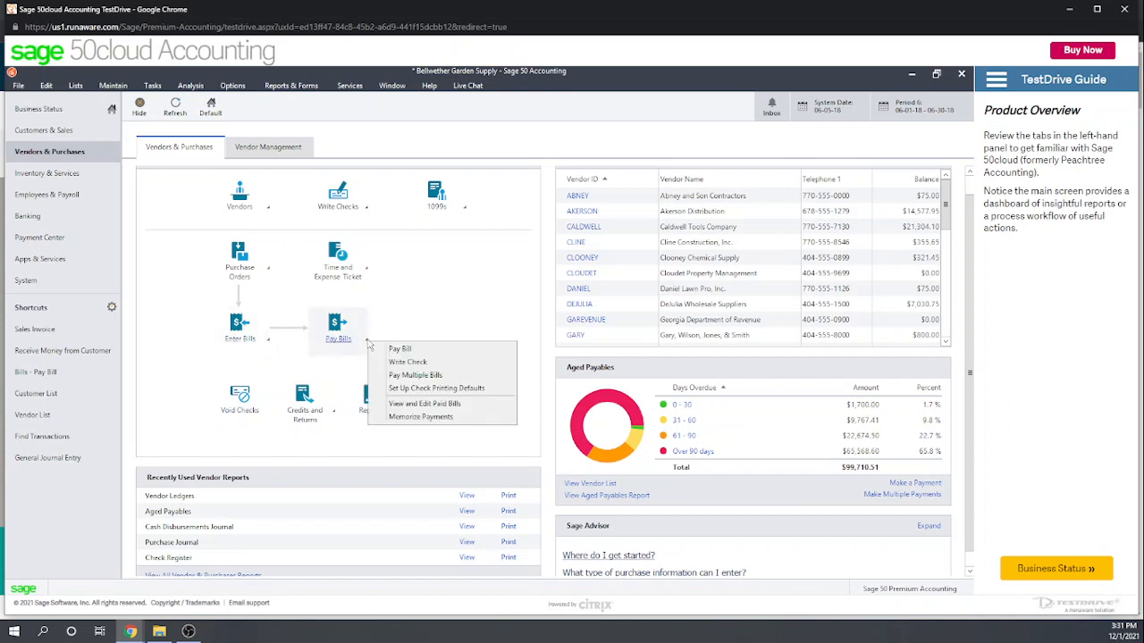
left_click(268, 341)
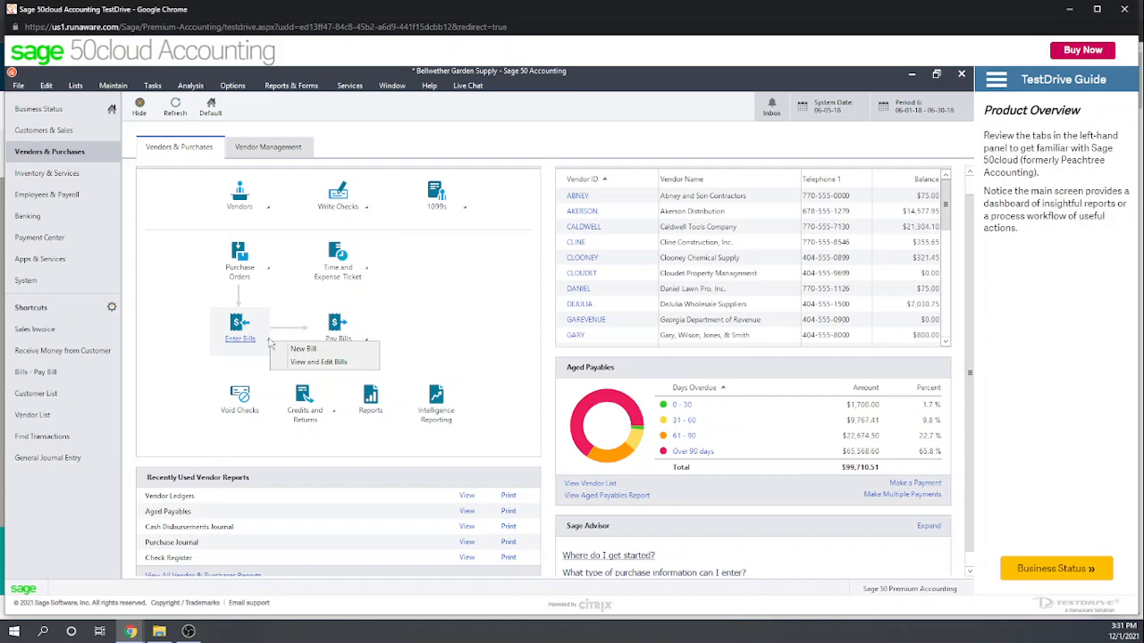
left_click(308, 363)
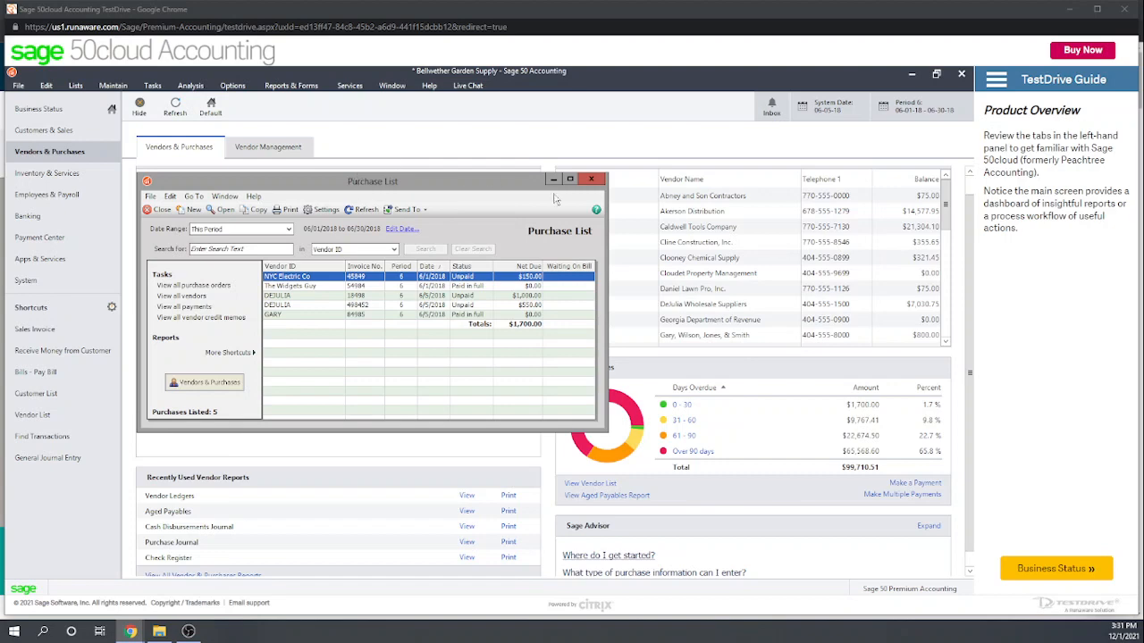
left_click(596, 178)
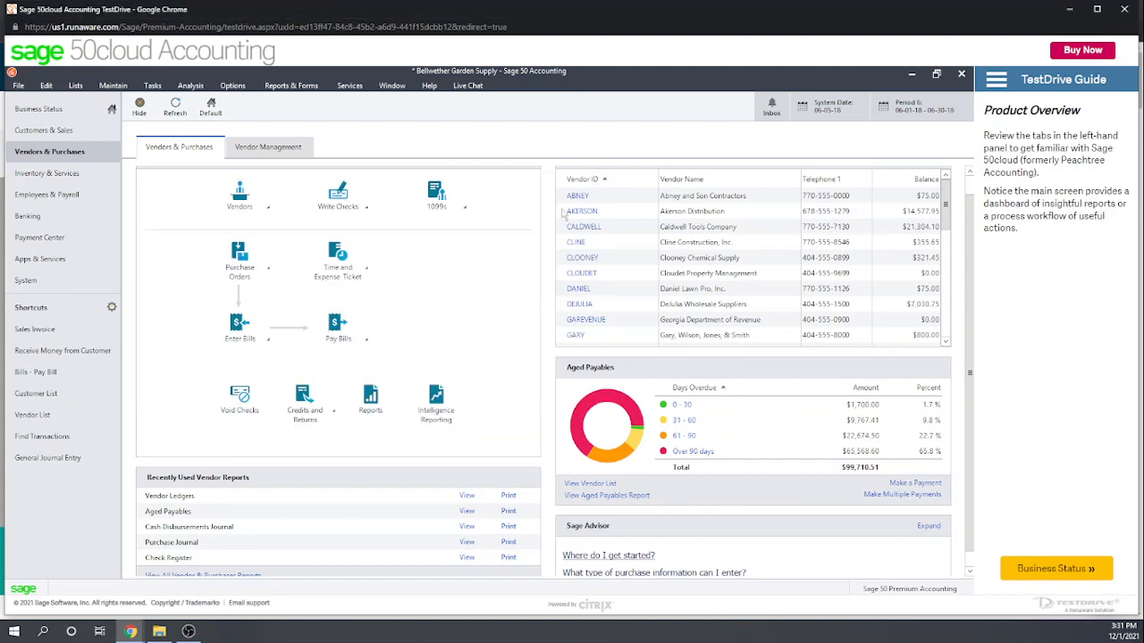
- Review the purchase defaults and payment settings of the vendor Abney and Son Contractors, and close the record
left_click(267, 209)
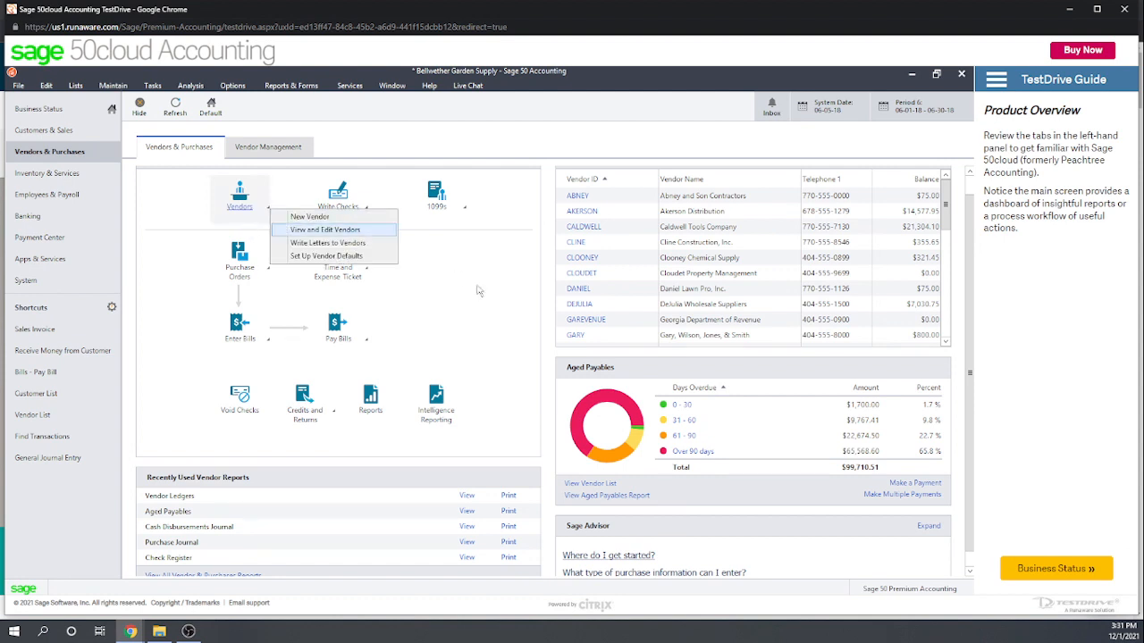
left_click(525, 271)
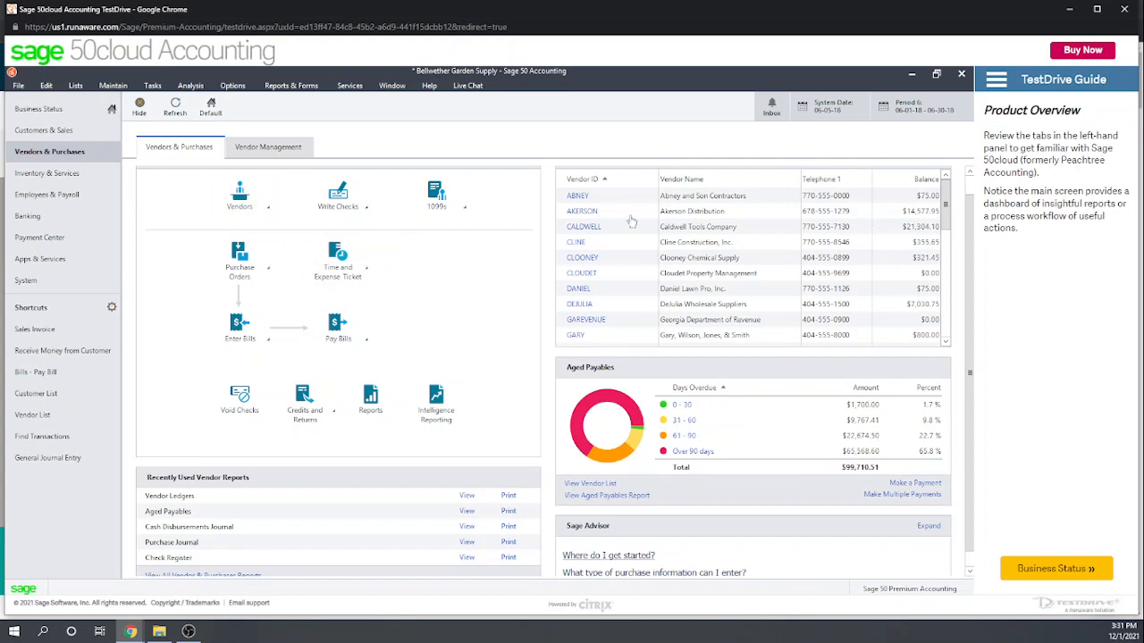
left_click(577, 195)
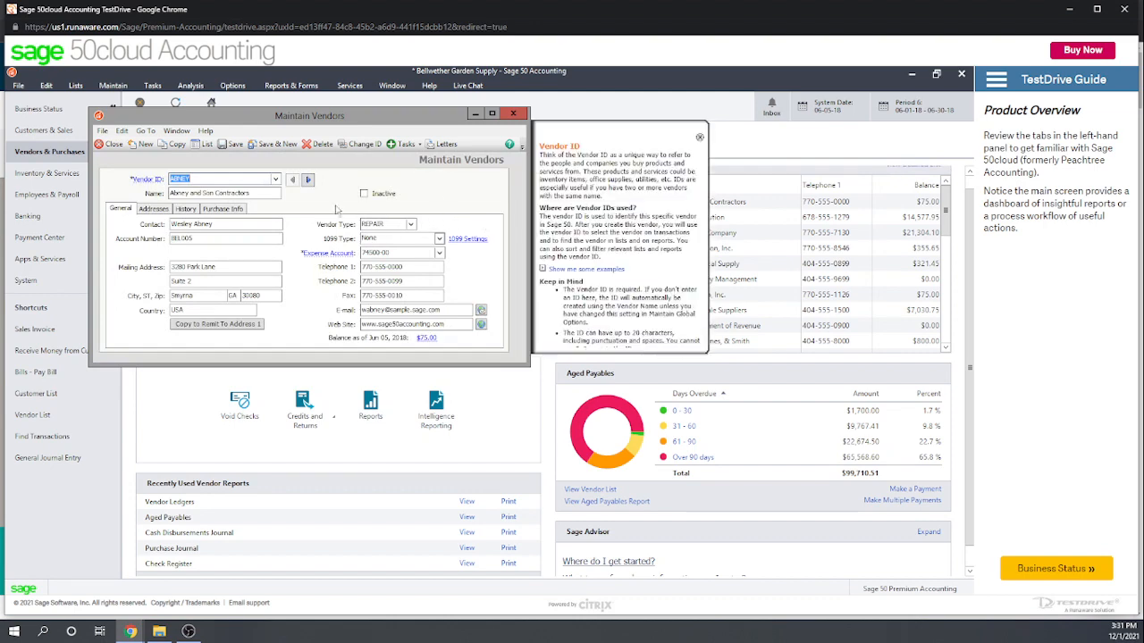
left_click(222, 211)
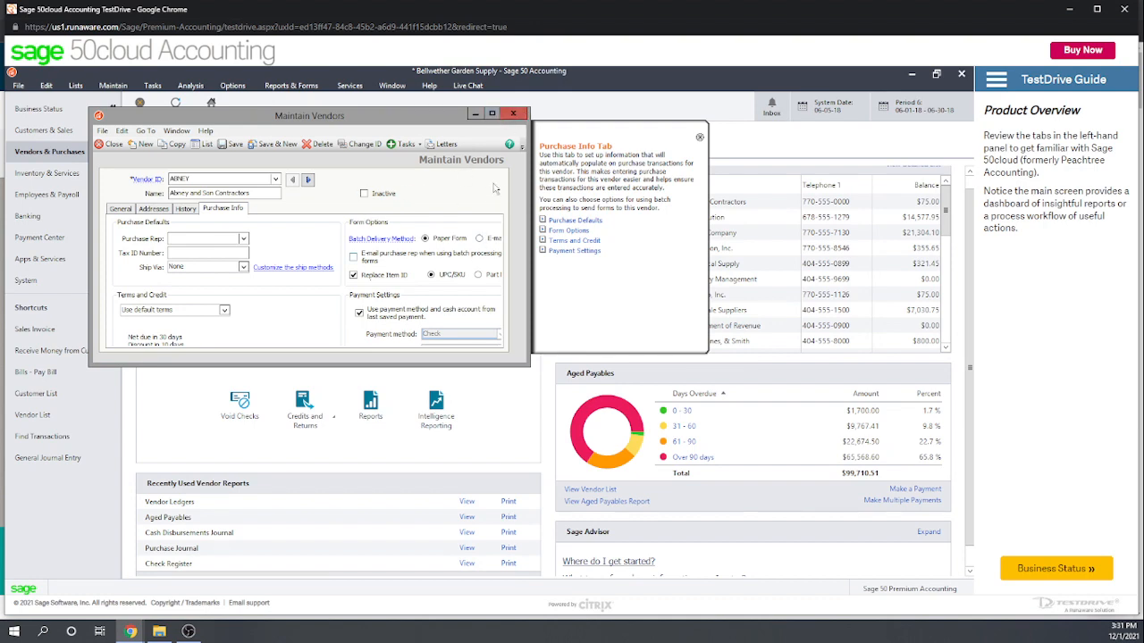
left_click(513, 114)
- Look through the vendor balances, view the Vendor Ledgers report and close it
scroll(560, 328, "down", 3)
scroll(559, 329, "down", 2)
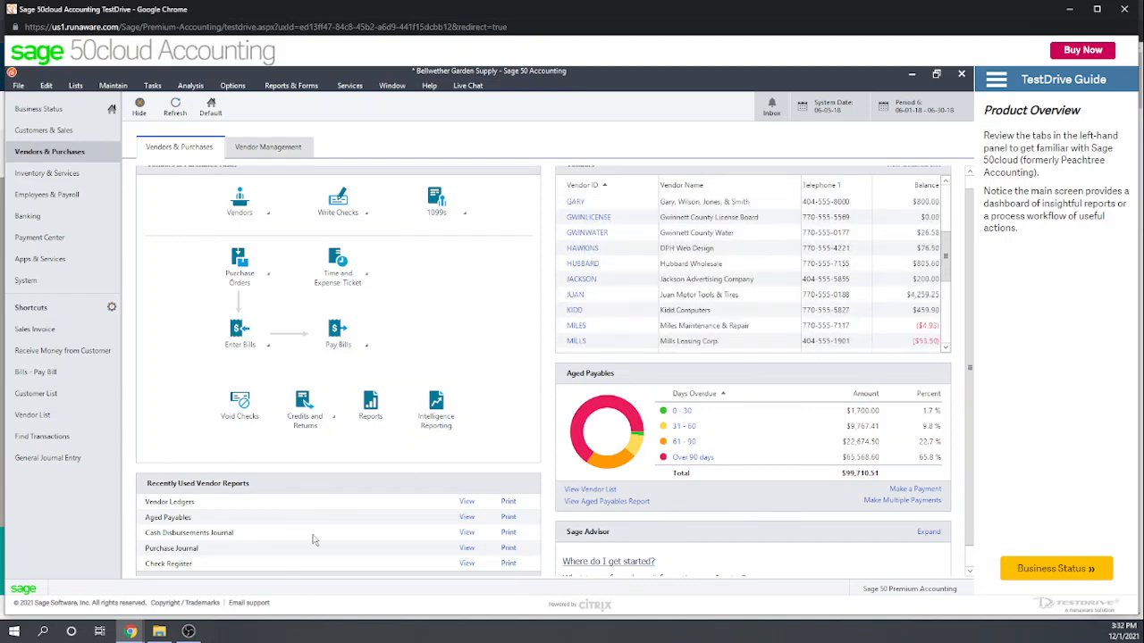
scroll(356, 456, "down", 1)
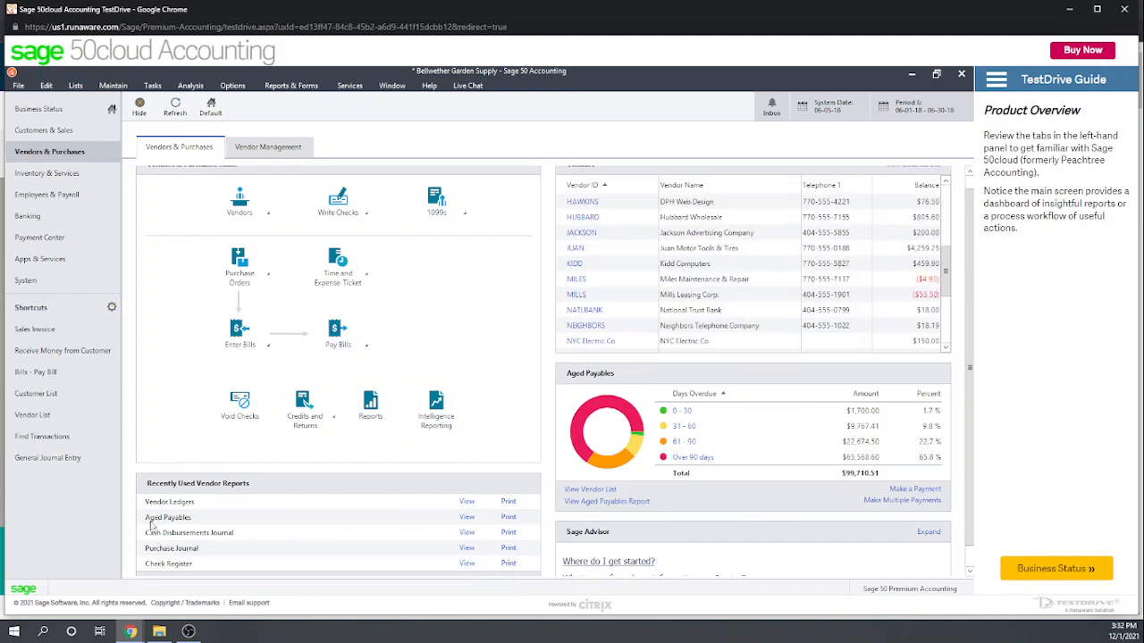
left_click(467, 502)
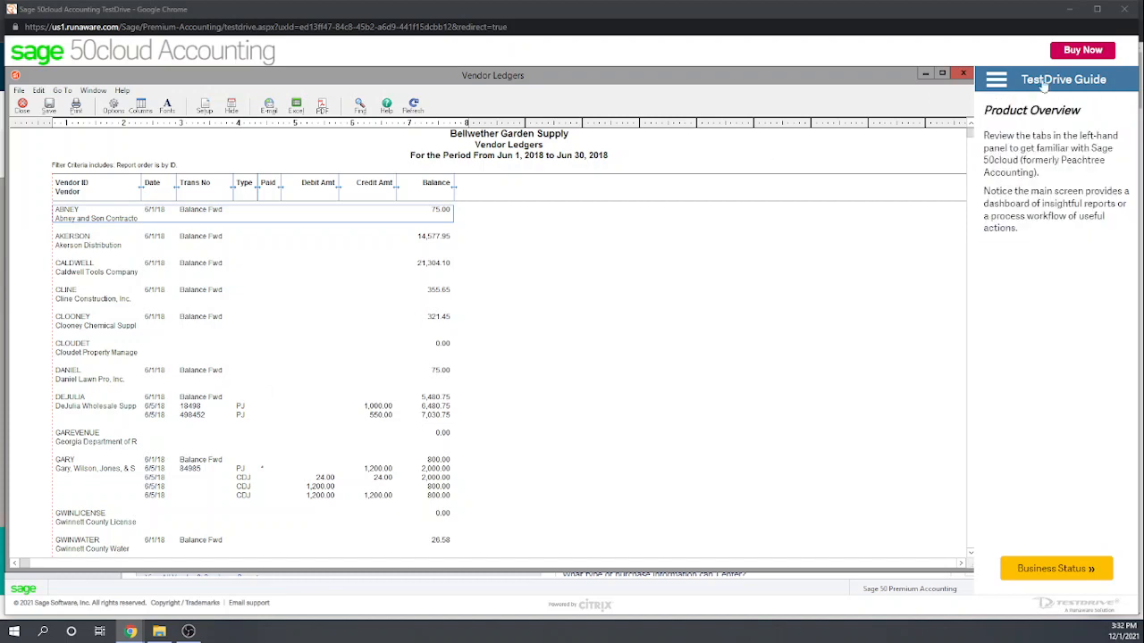
left_click(962, 72)
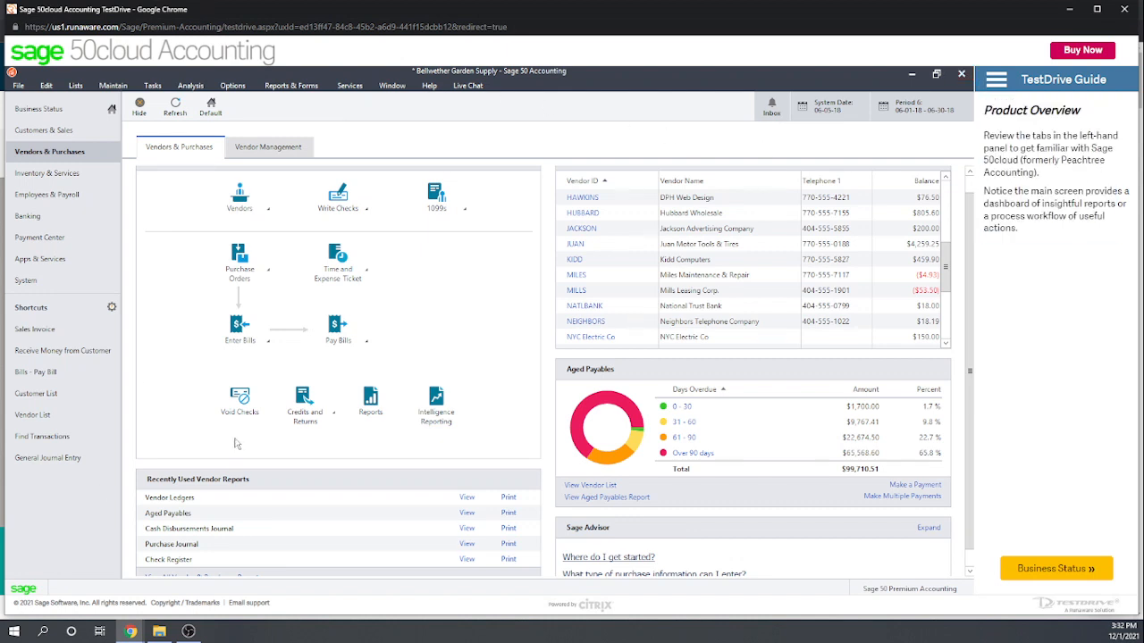
- View this period's vendor bills, open the unpaid DeJulia bill 18498, and close the bill and the list
left_click(269, 342)
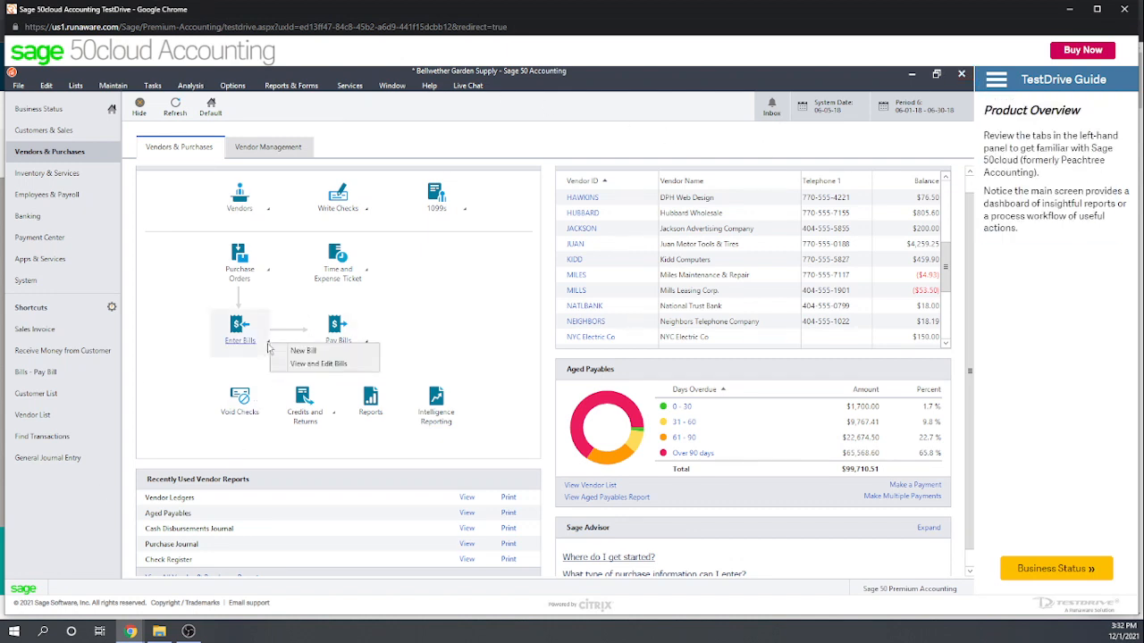
left_click(307, 366)
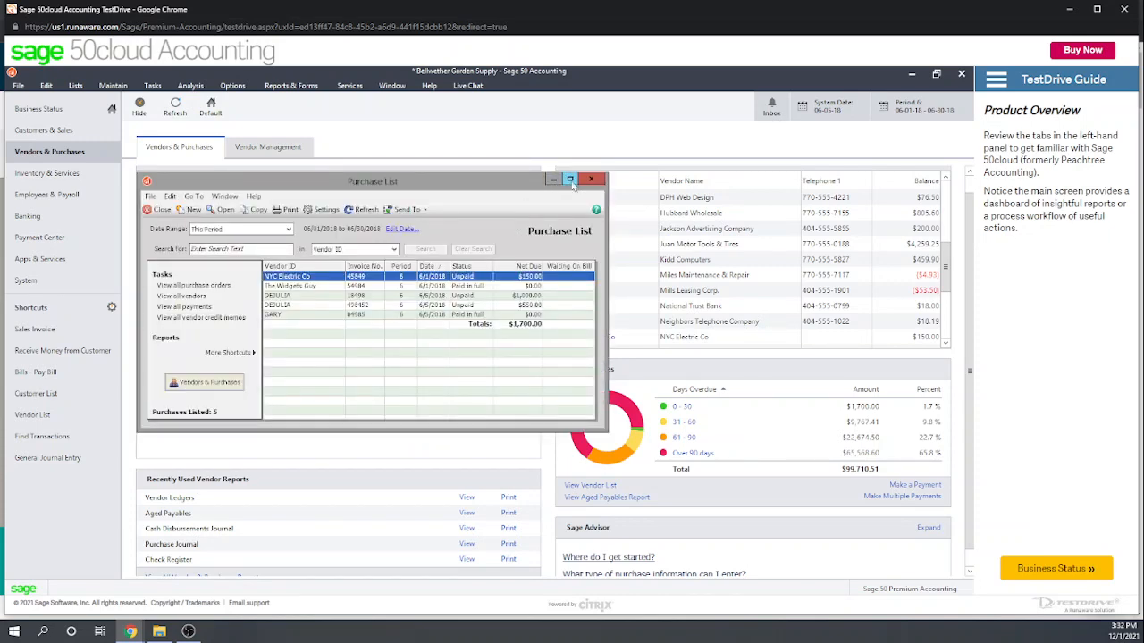
left_click(569, 181)
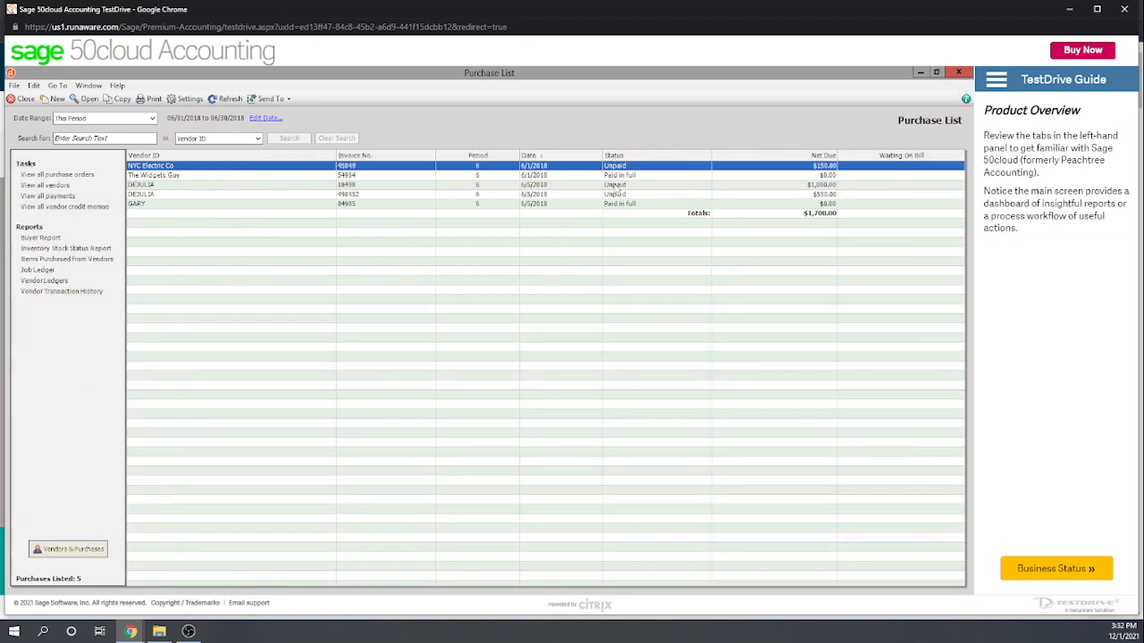
double_click(614, 185)
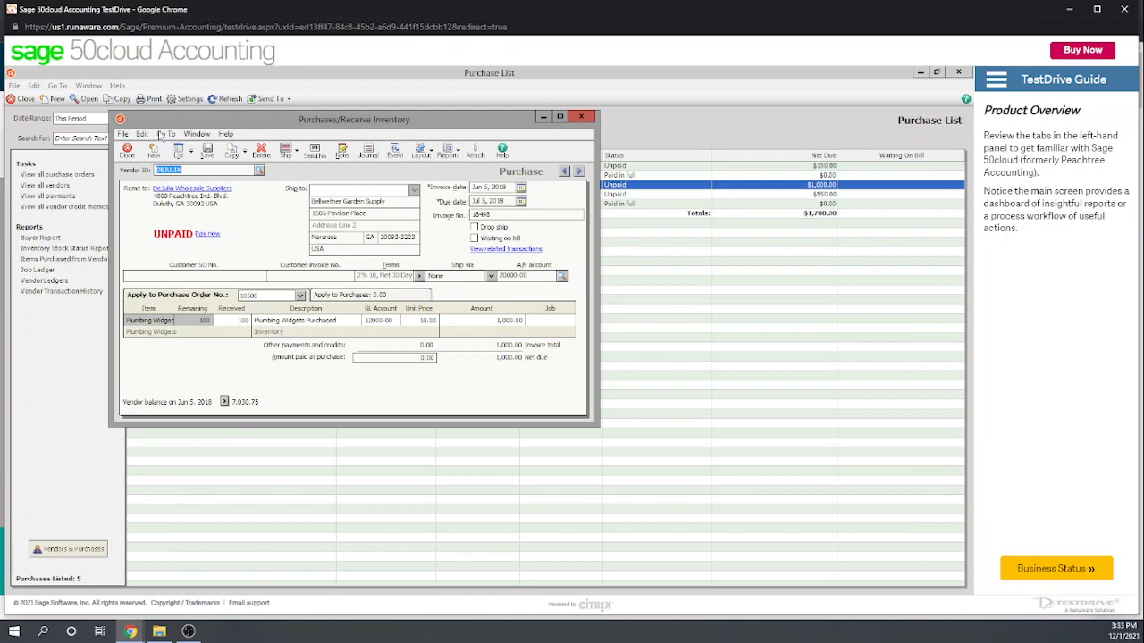
left_click(196, 134)
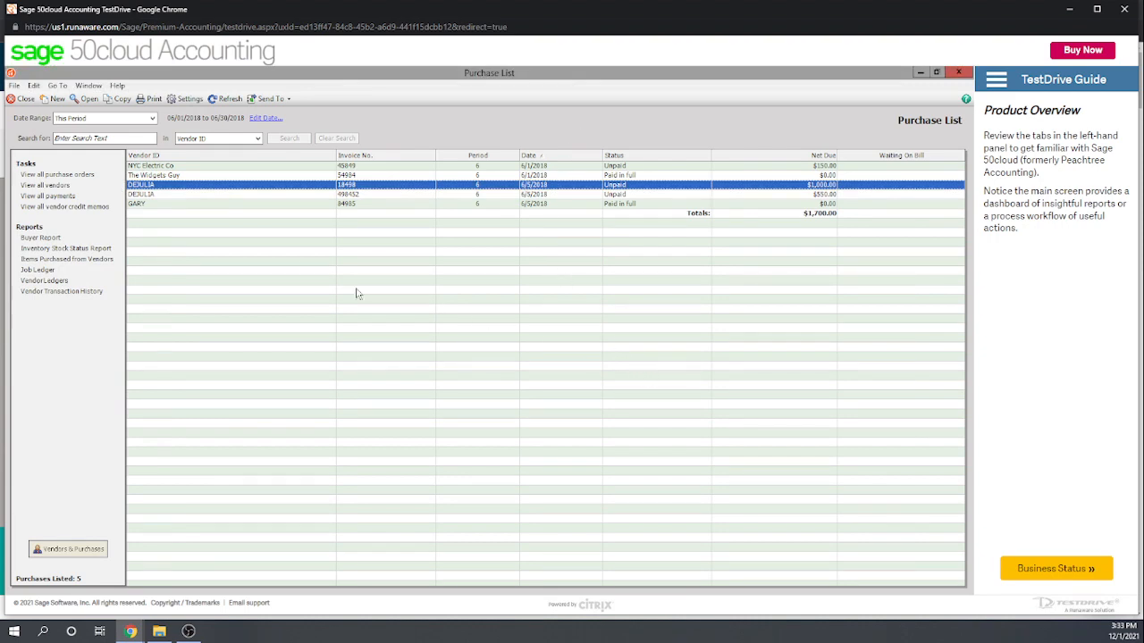
left_click(957, 72)
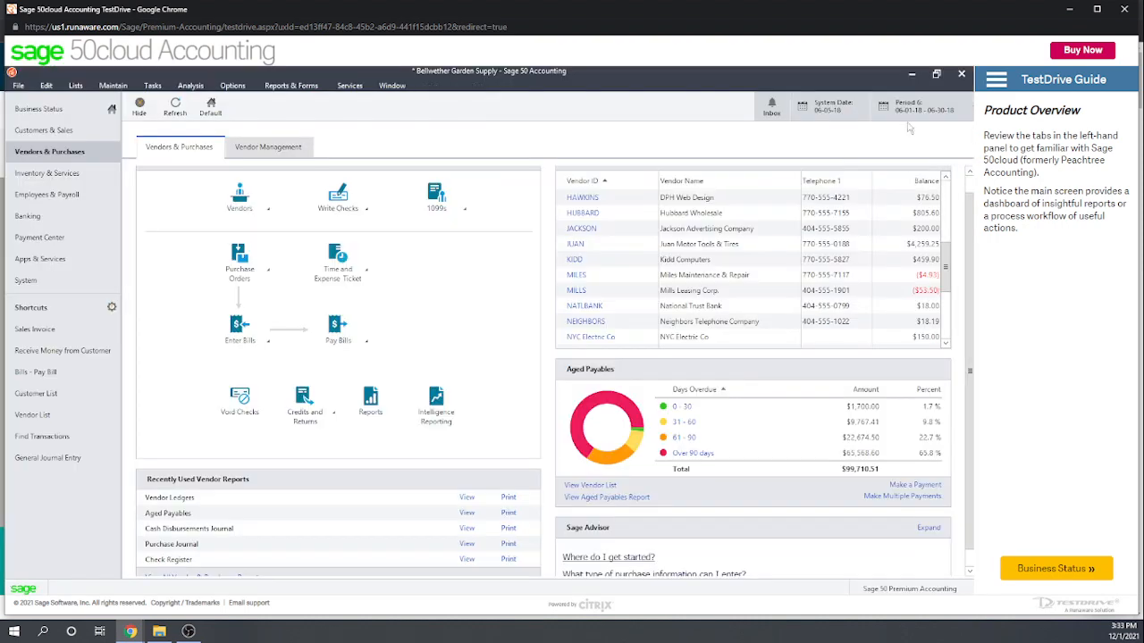
- Start a bill payment for the vendor DeJulia Wholesale Suppliers and mark invoice 18498 to be paid
left_click(366, 342)
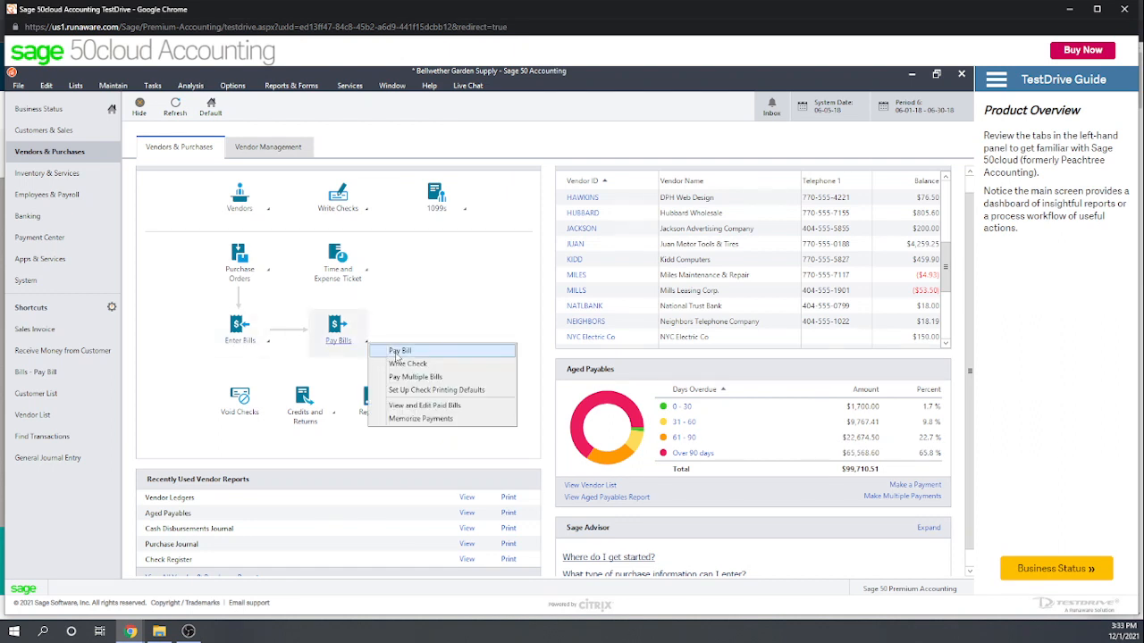
left_click(397, 353)
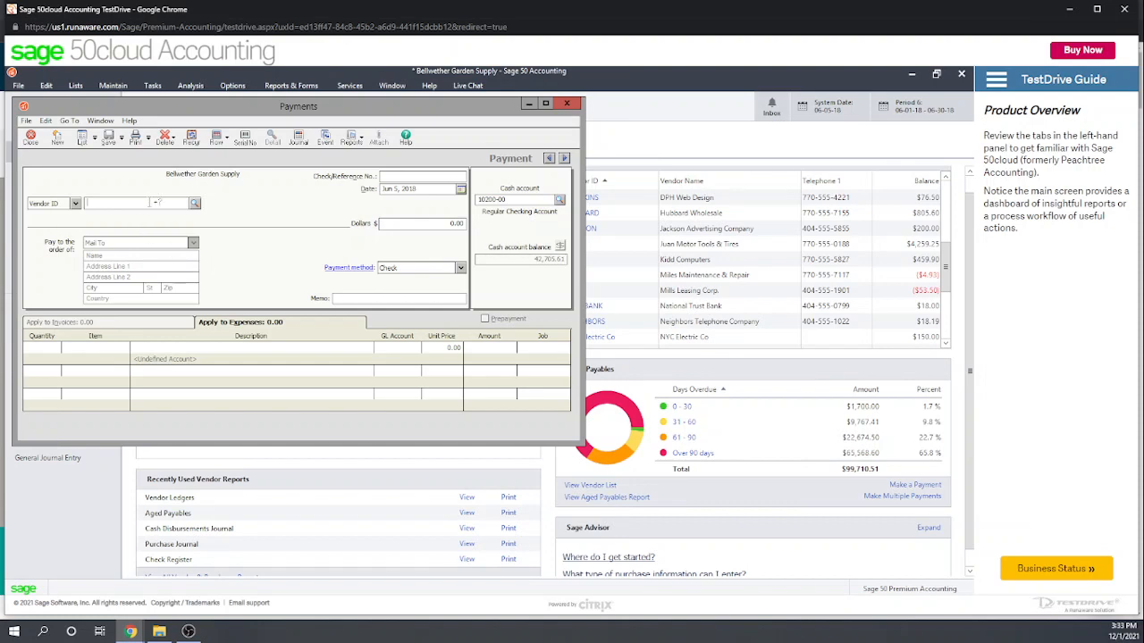
type("deJULIA")
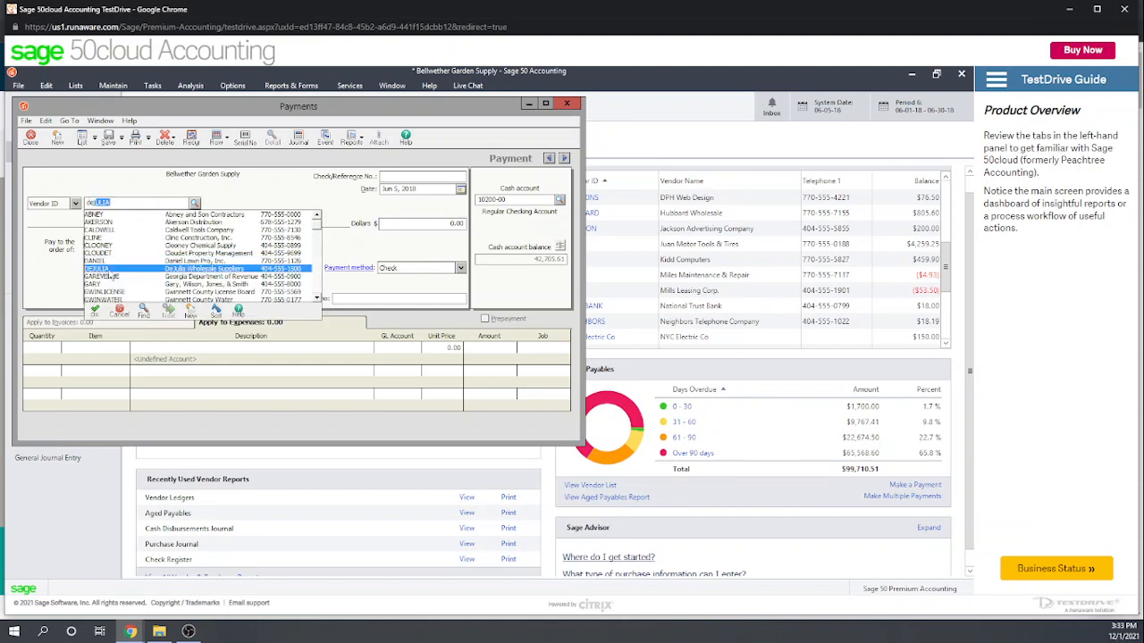
left_click(109, 269)
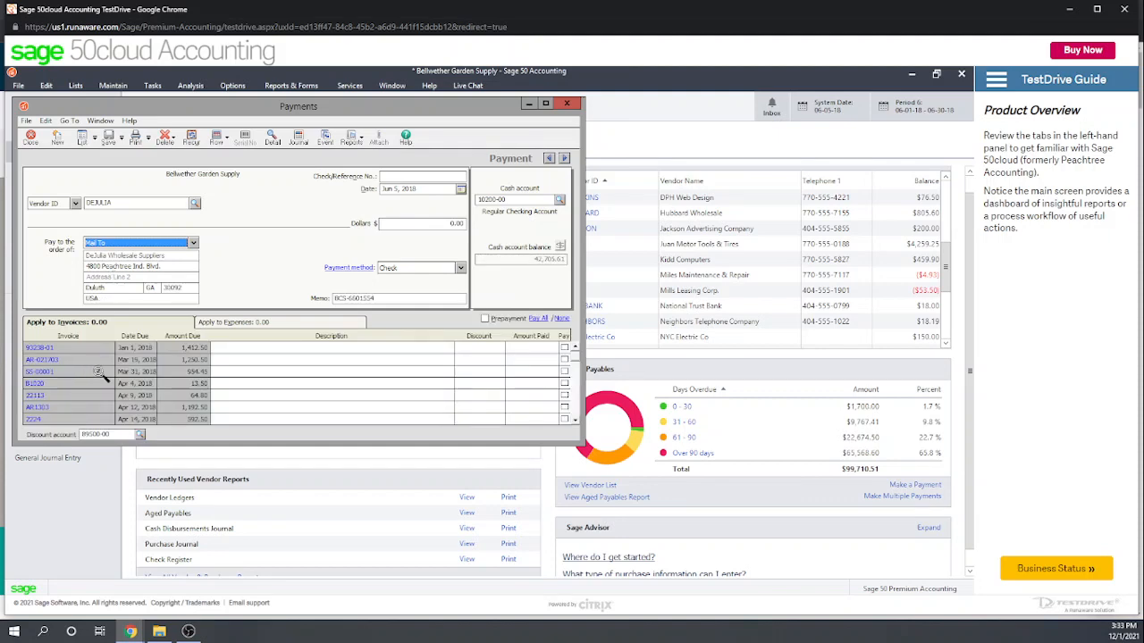
scroll(190, 399, "down", 3)
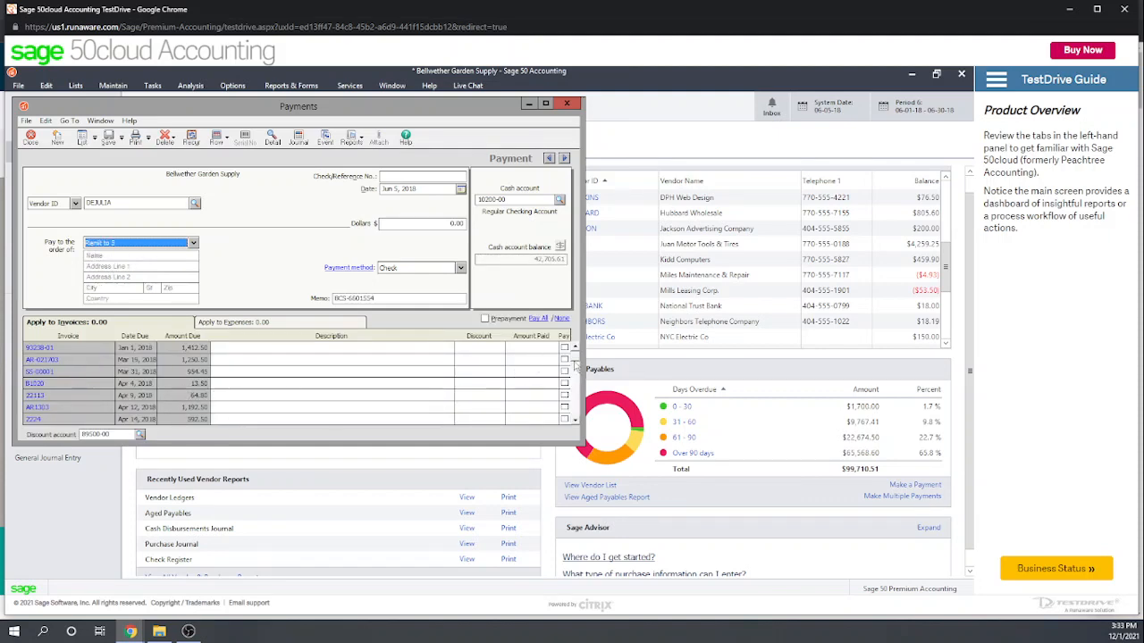
left_click_drag(576, 365, 578, 436)
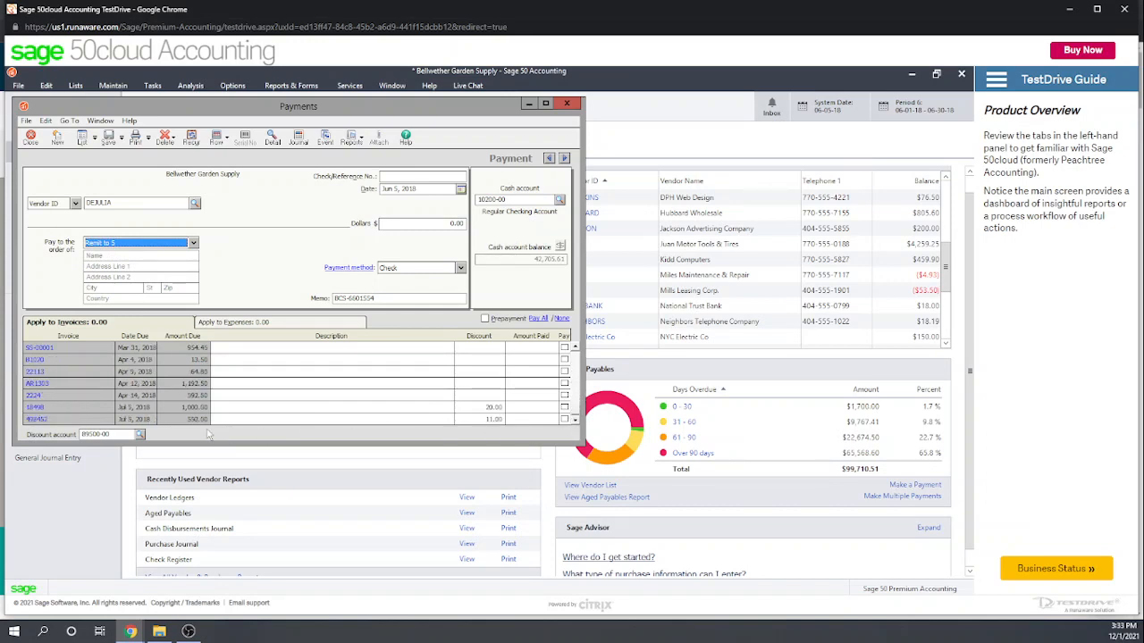
left_click(564, 407)
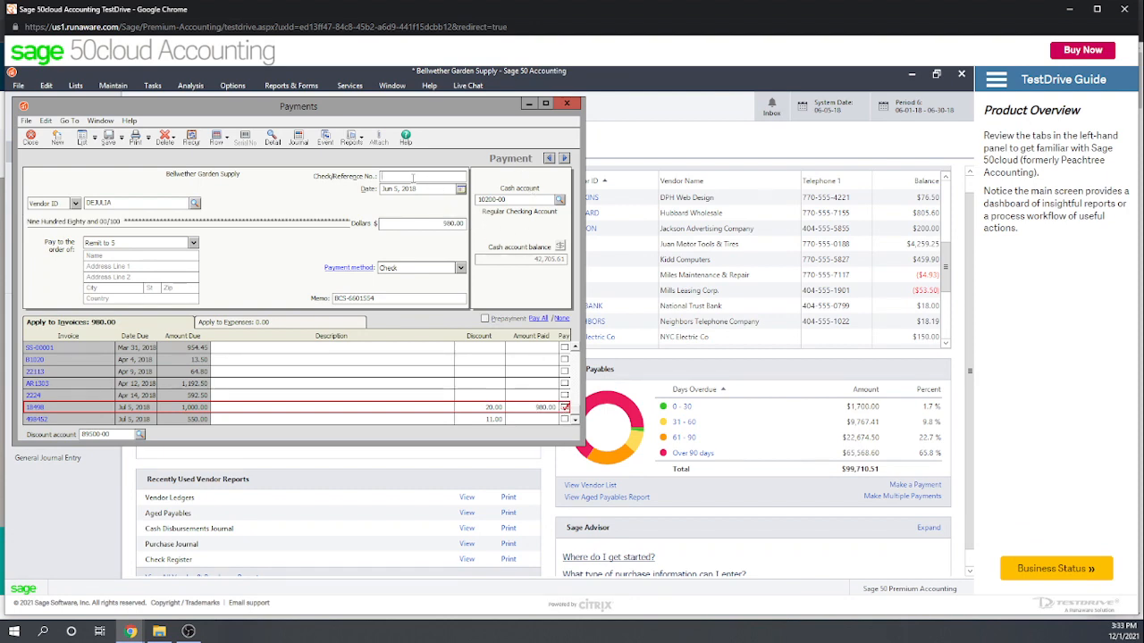
- Enter EFT as the payment's check/reference number, keep Check as the payment method, and save the payment
type("EFT")
left_click(459, 269)
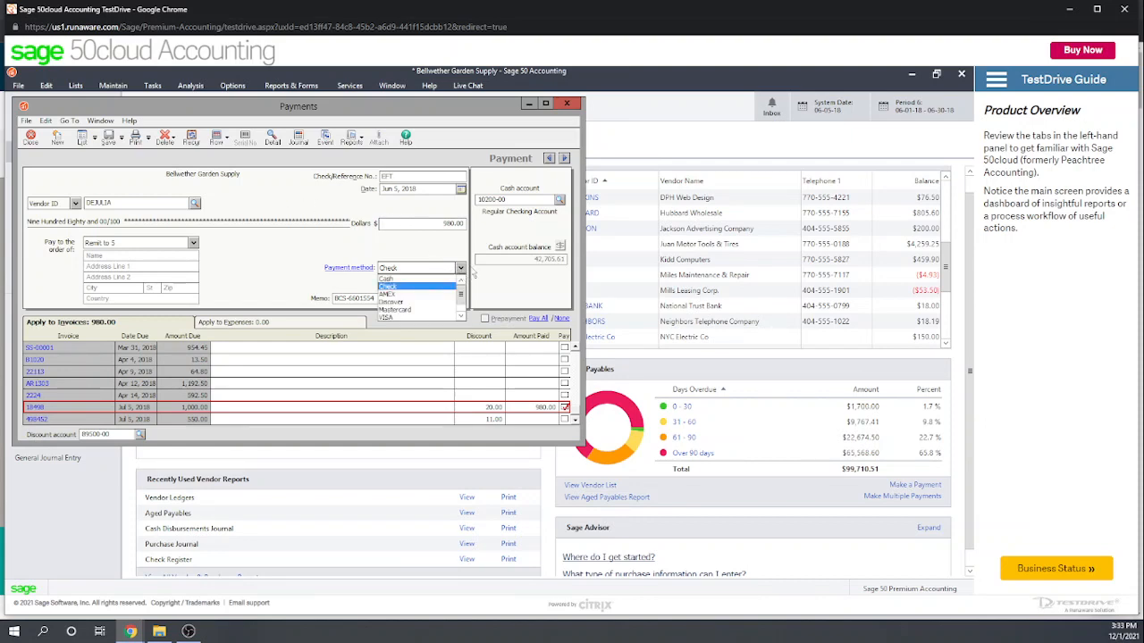
left_click(430, 240)
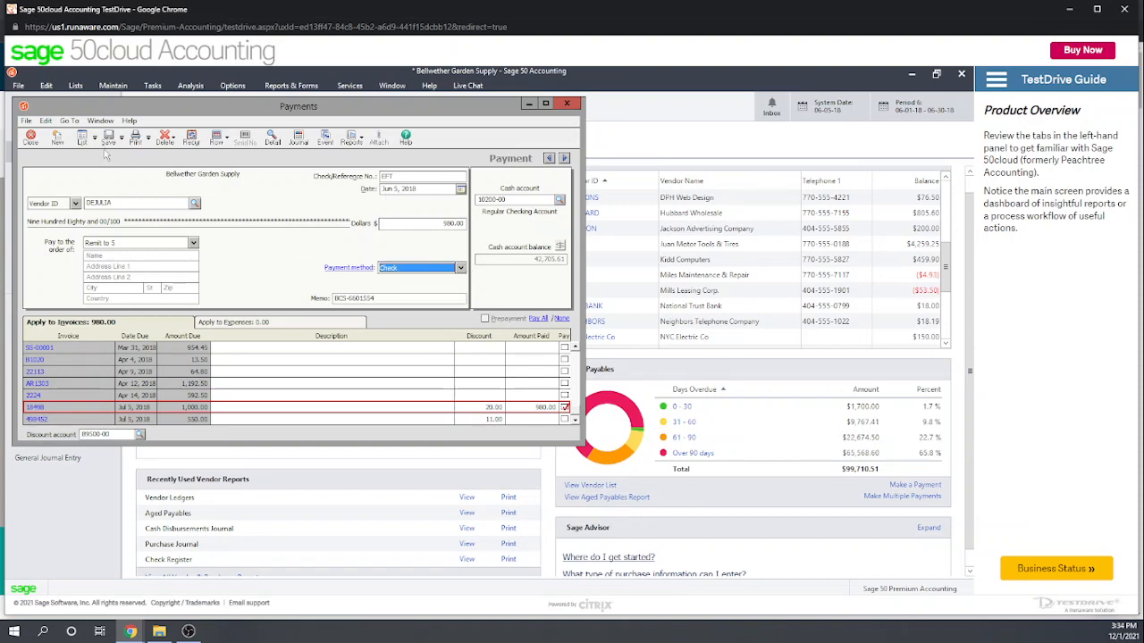
left_click(108, 136)
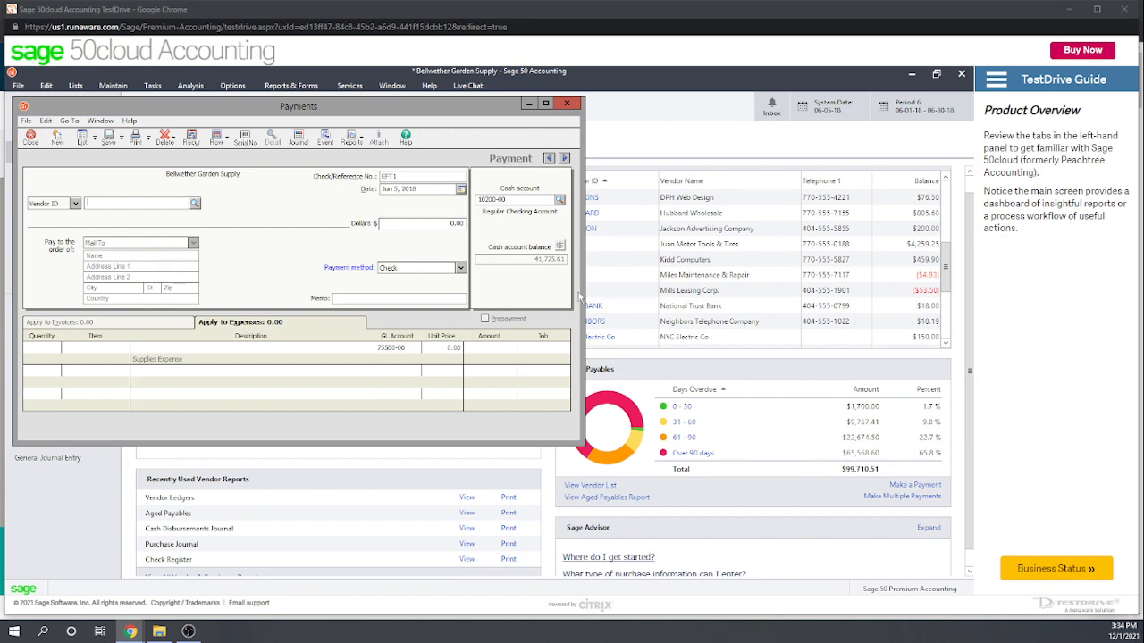
- Enter another payment to DeJulia Wholesale Suppliers for invoice 93238-01, with check number 1000
left_click(131, 202)
type("de")
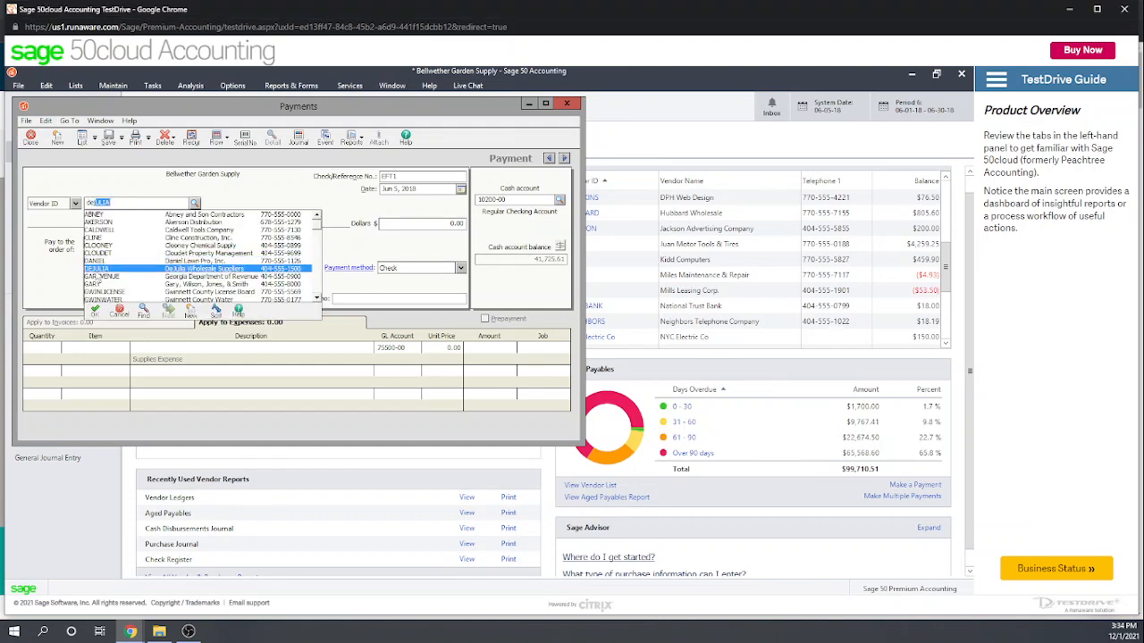
key("Tab")
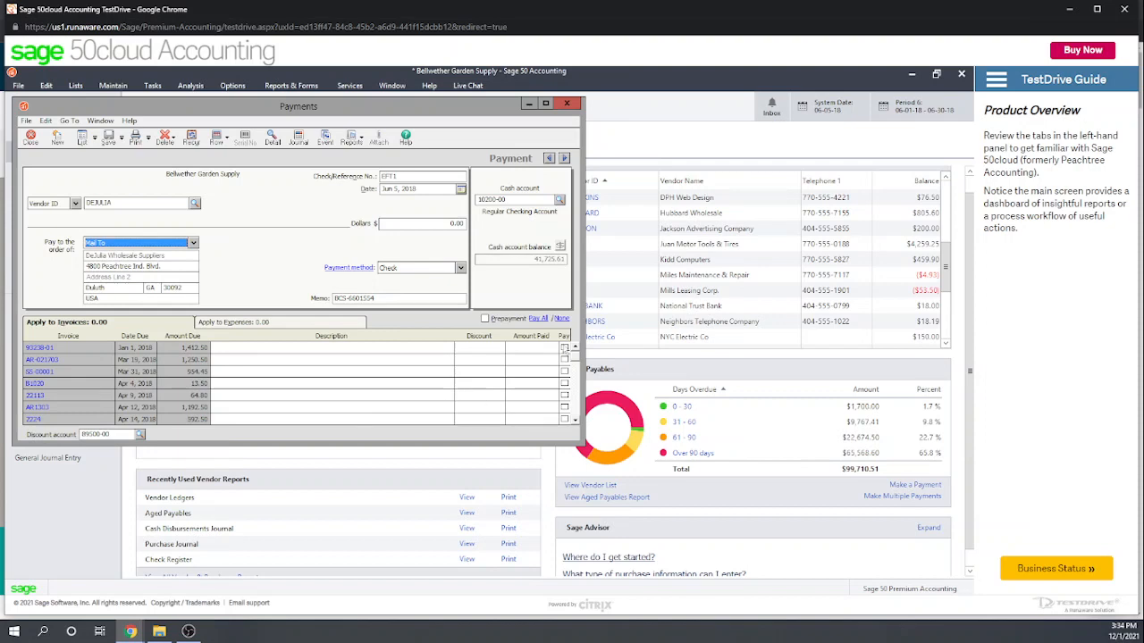
left_click(564, 348)
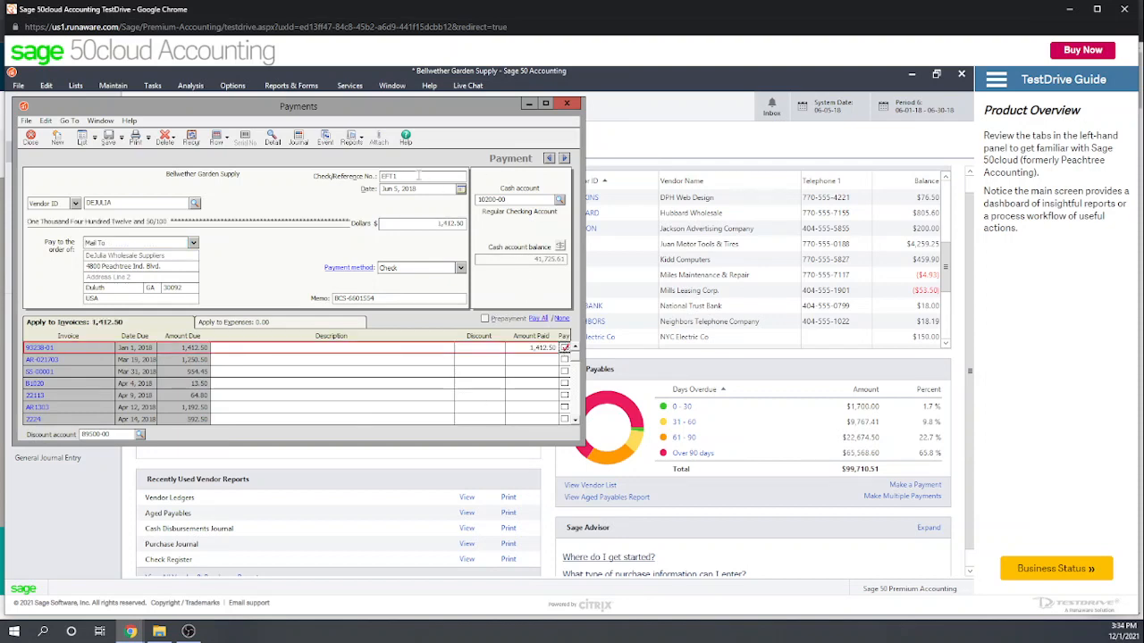
left_click(377, 175)
type("1000")
- Preview the printed disbursement check for the payment, and close the payment window, saving the transaction
left_click(137, 141)
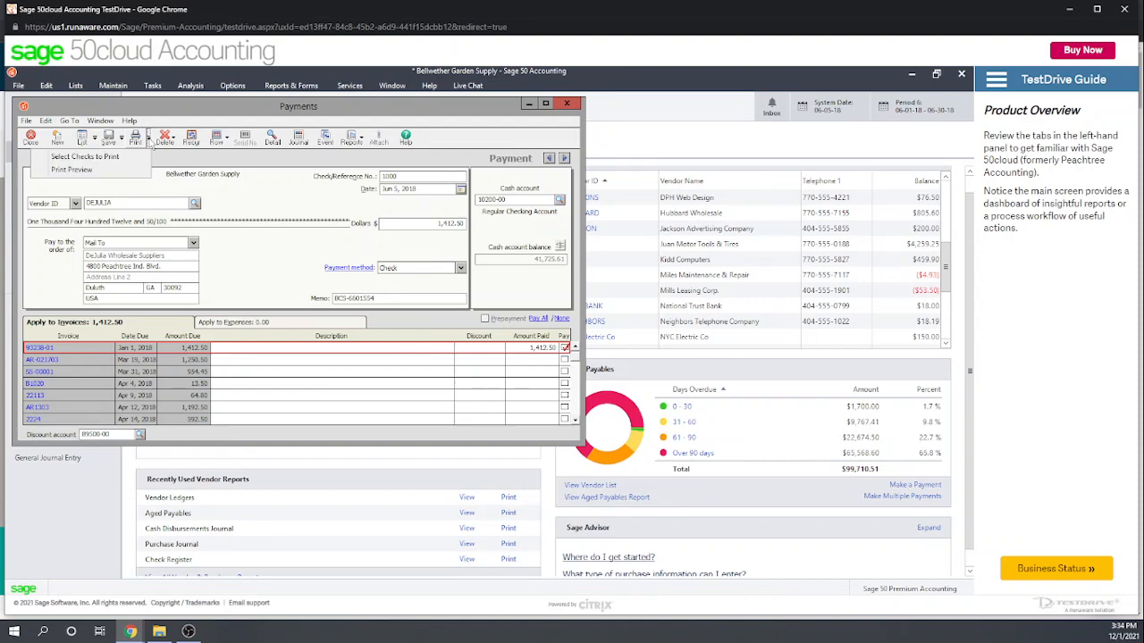
left_click(76, 171)
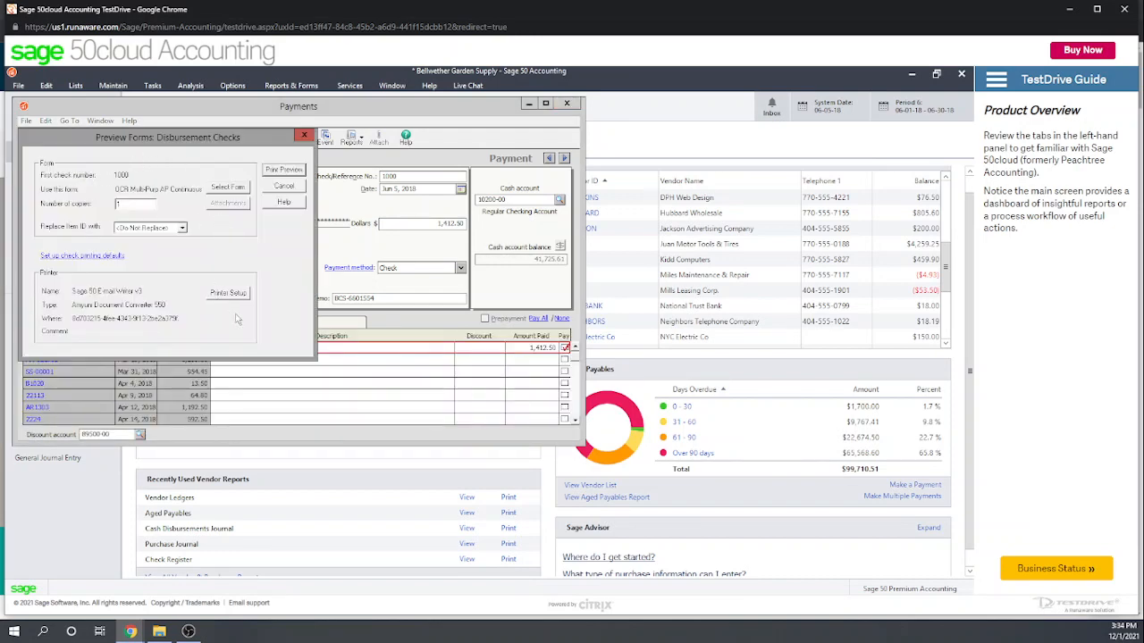
left_click(284, 169)
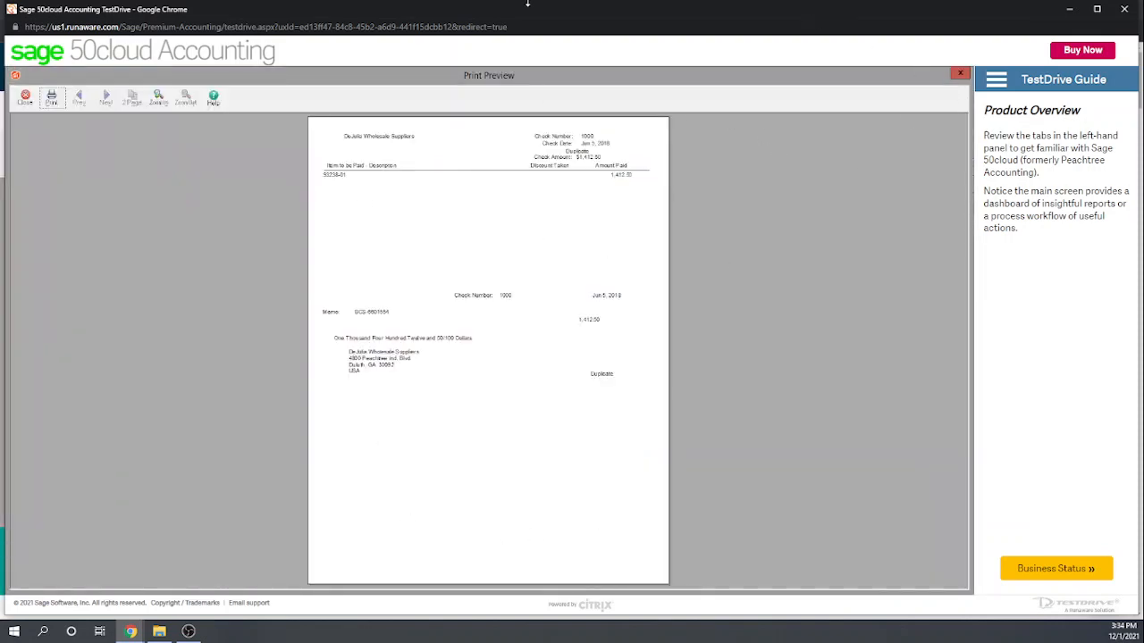
left_click(960, 73)
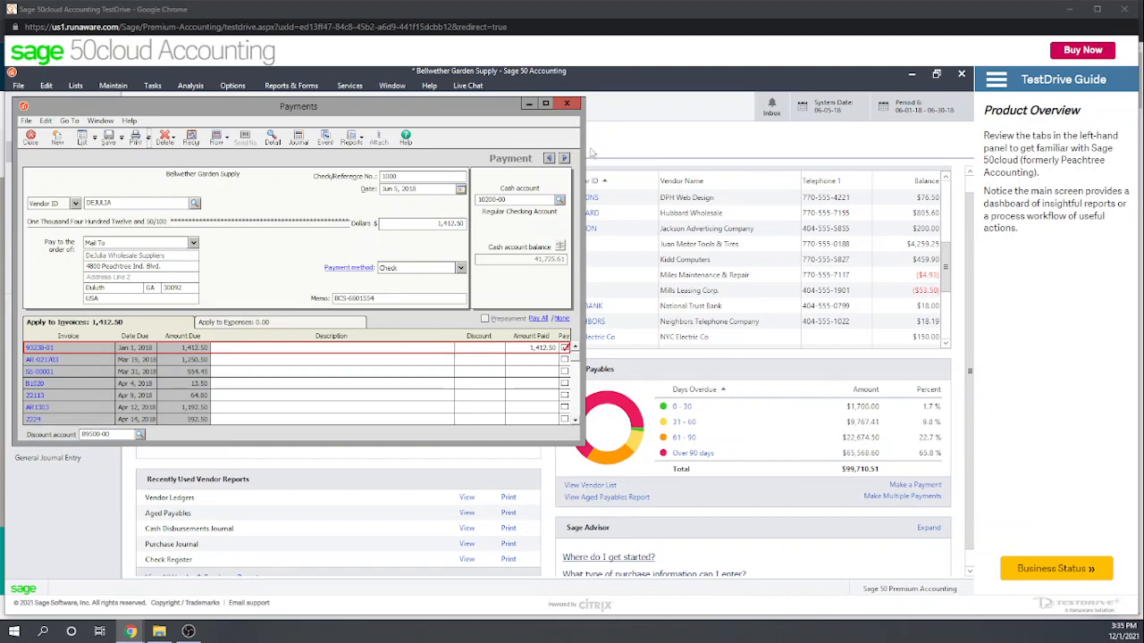
left_click(566, 102)
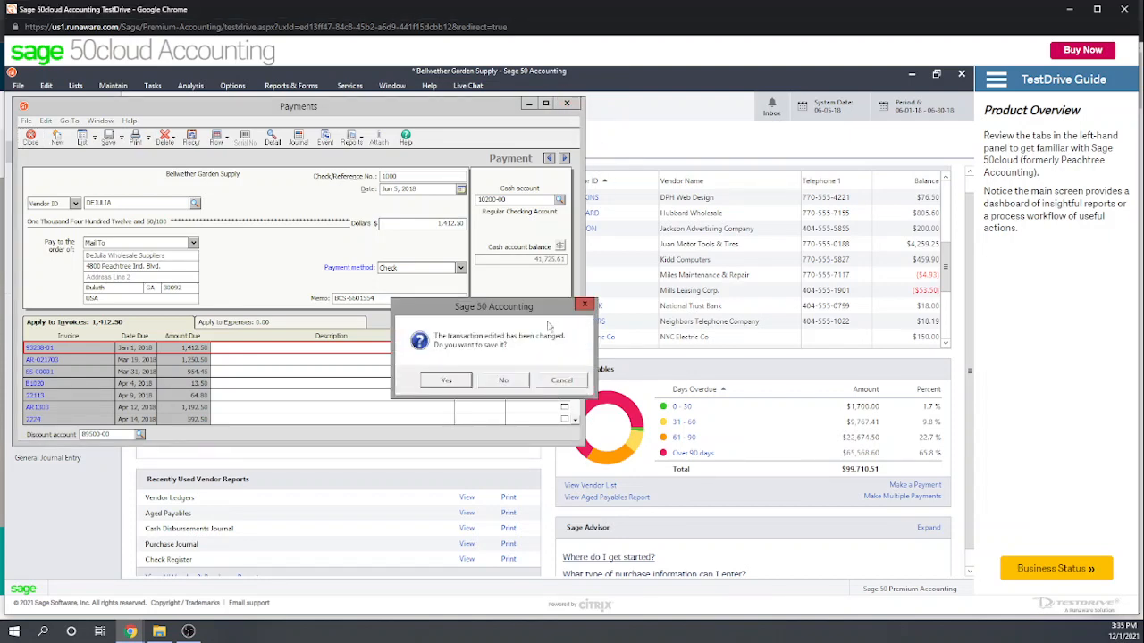
left_click(443, 383)
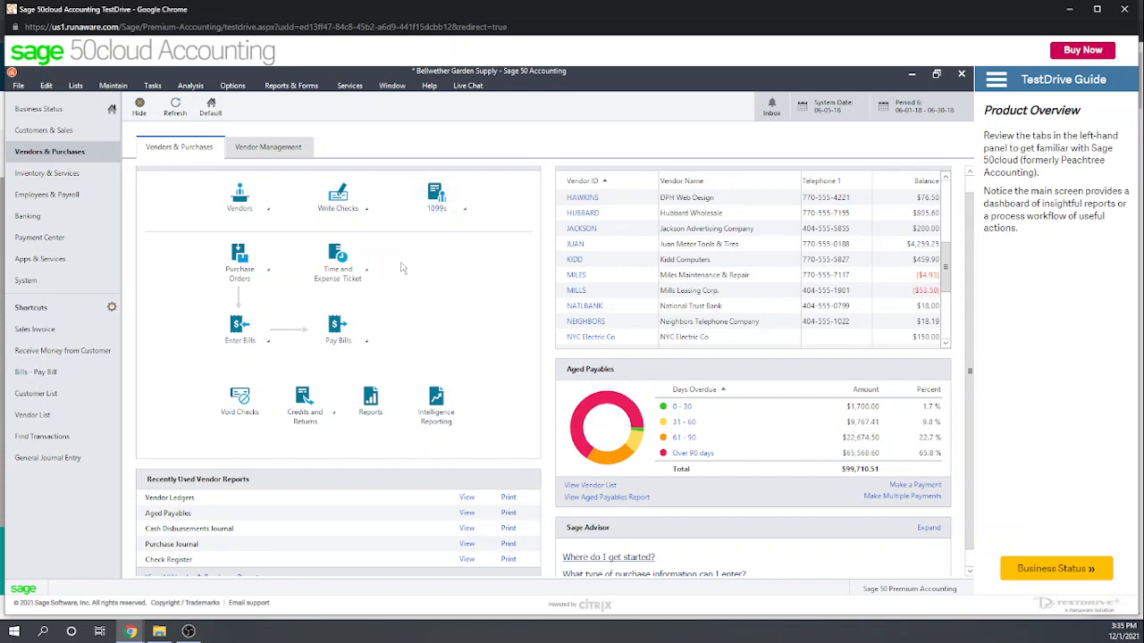
- Start a new vendor credit memo for DeJulia Wholesale Suppliers
left_click(334, 415)
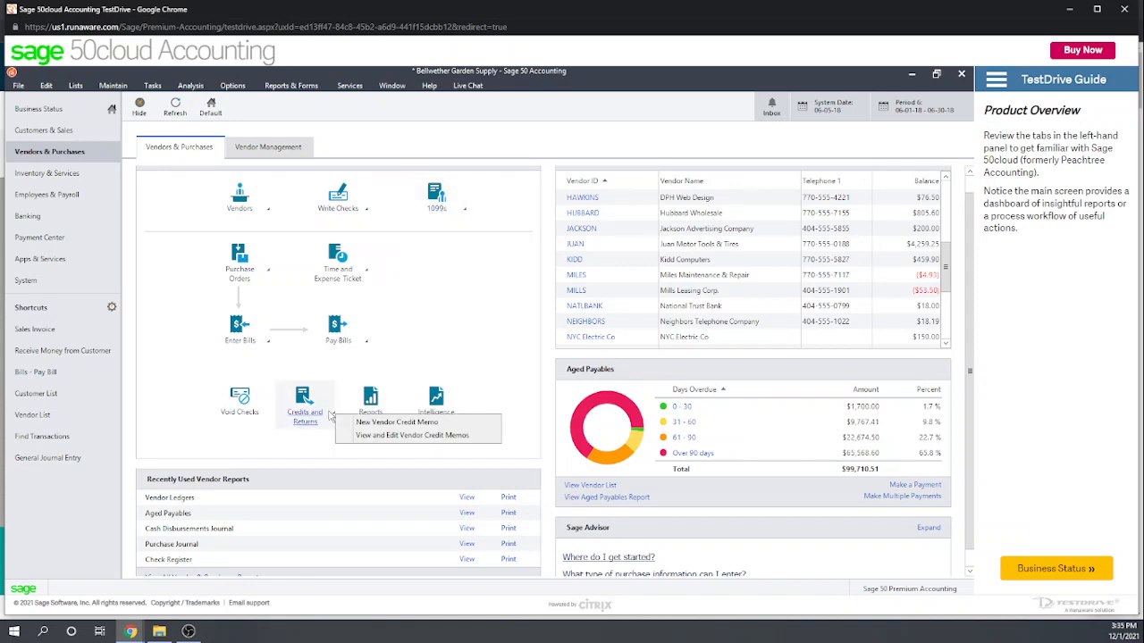
left_click(380, 426)
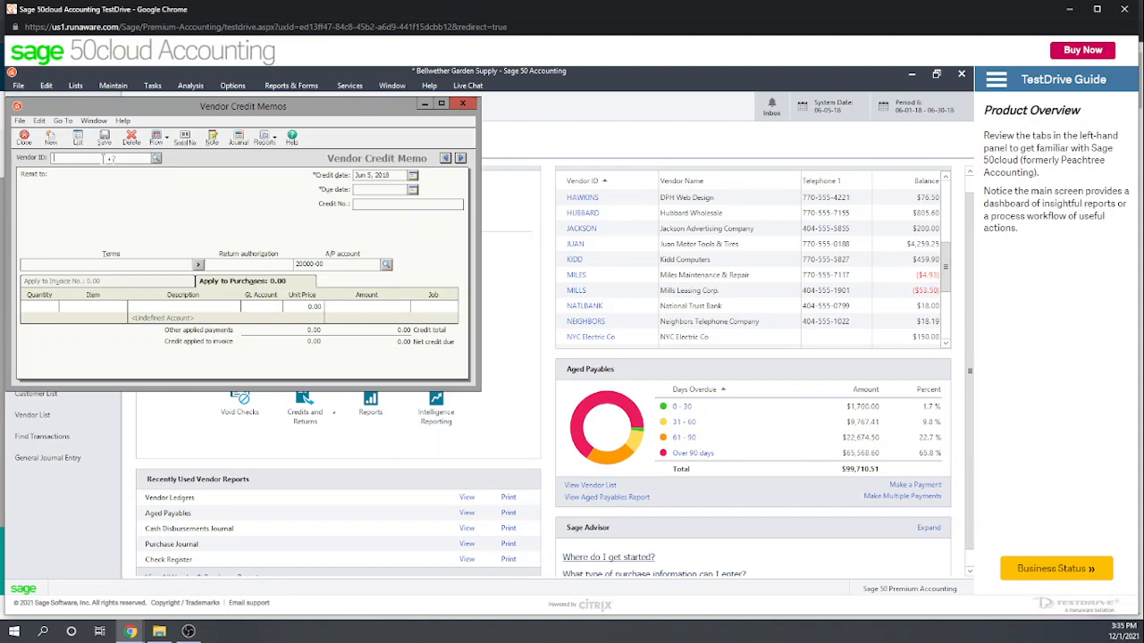
type("dANIEL")
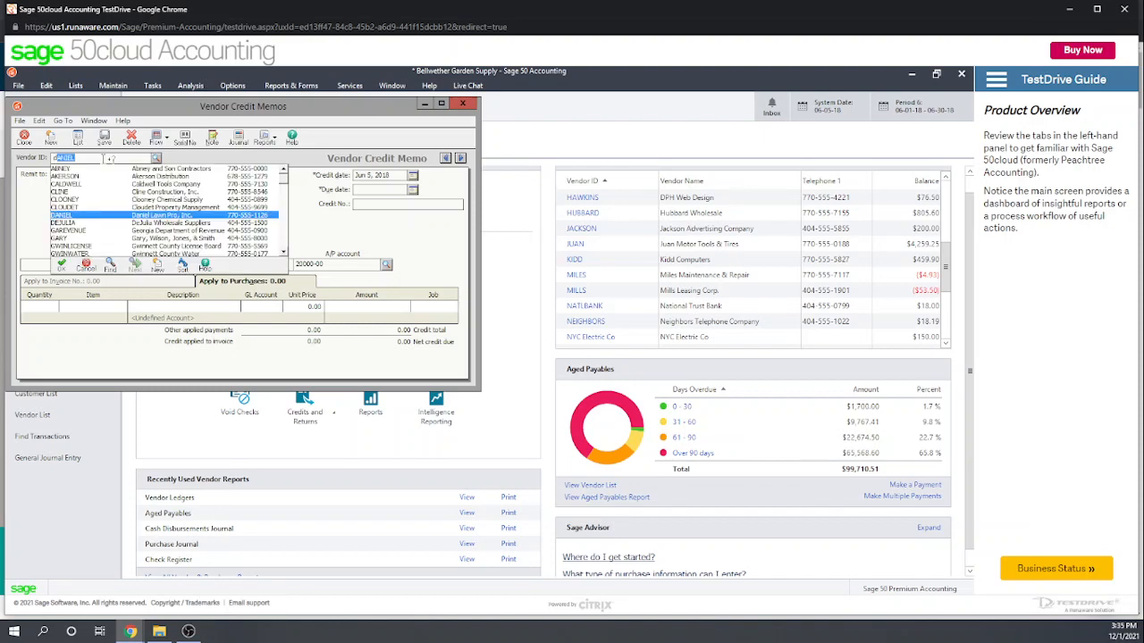
left_click(77, 225)
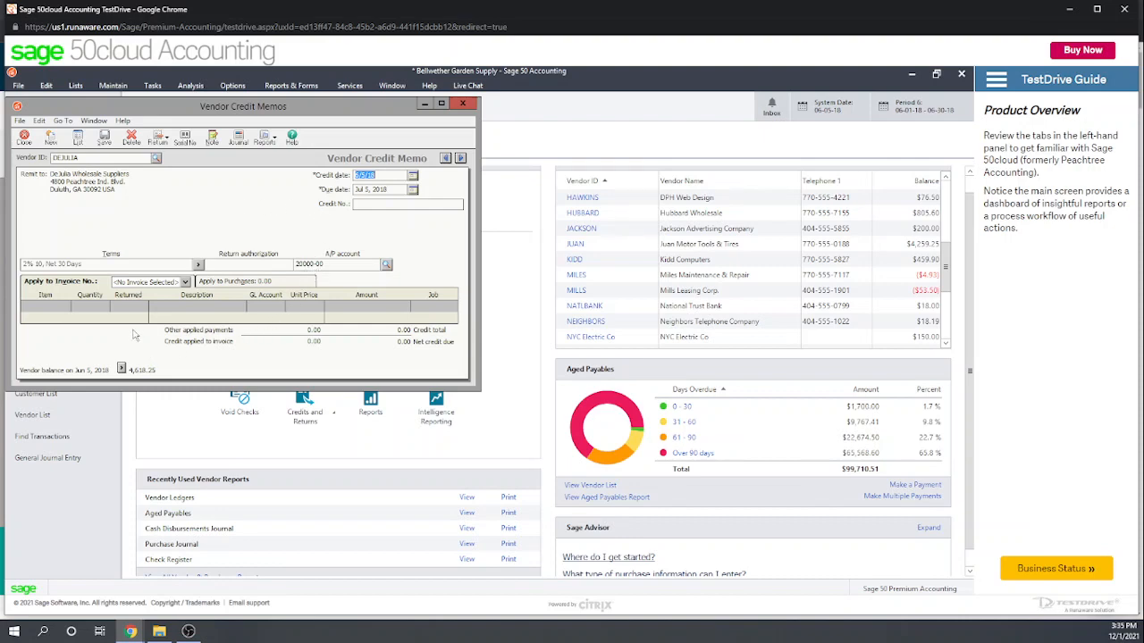
- Apply the vendor credit memo to invoice 498452
left_click(185, 282)
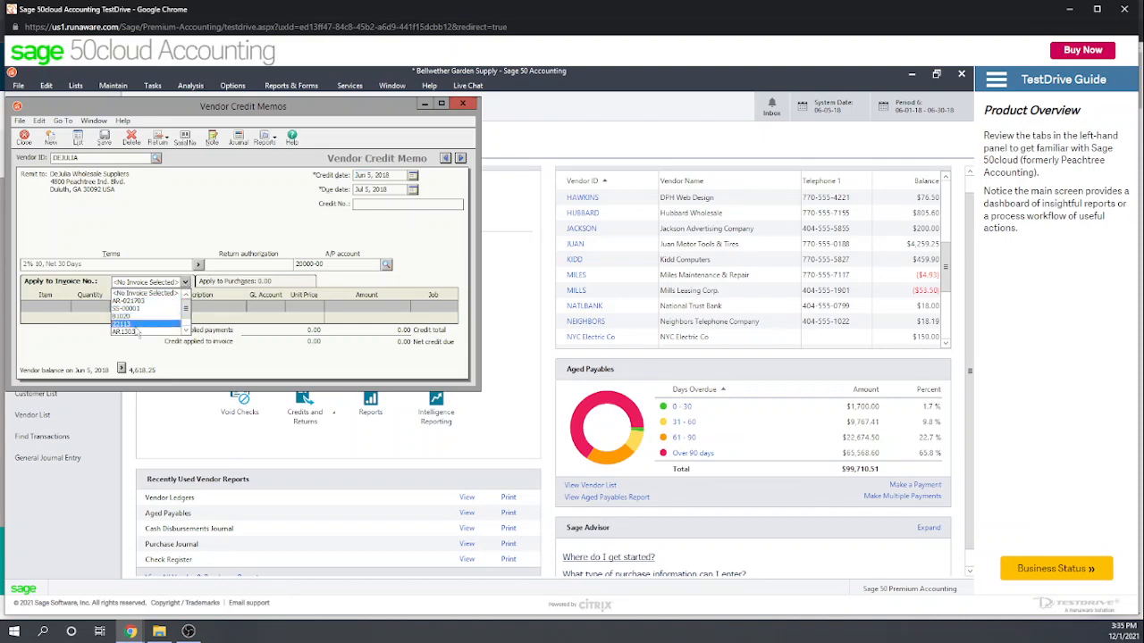
left_click(137, 325)
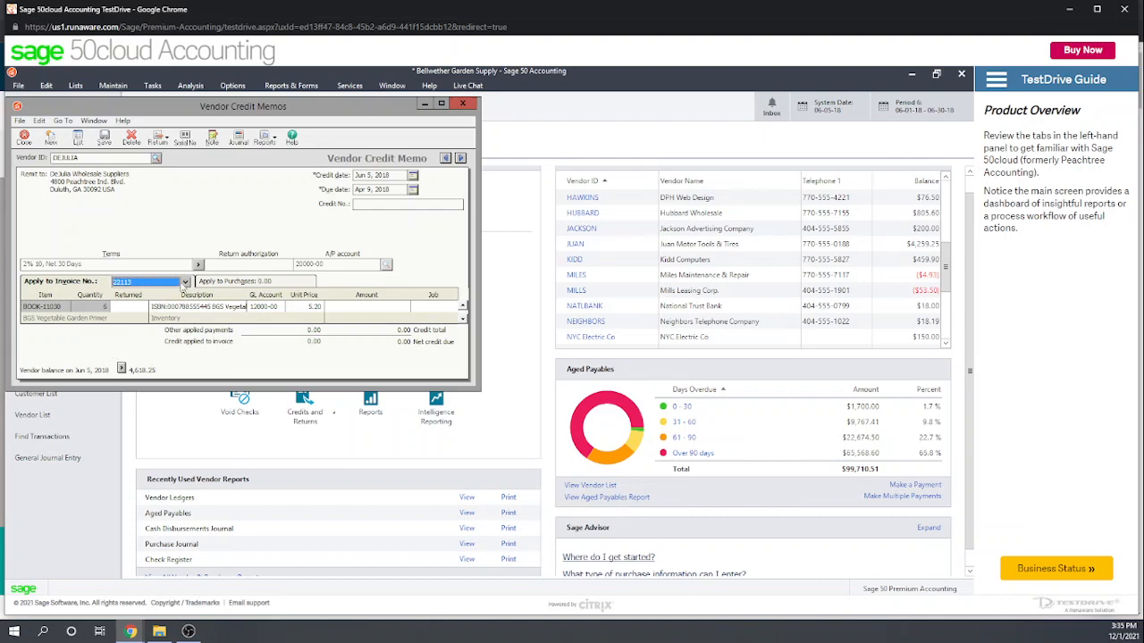
left_click(184, 282)
left_click_drag(185, 299, 183, 318)
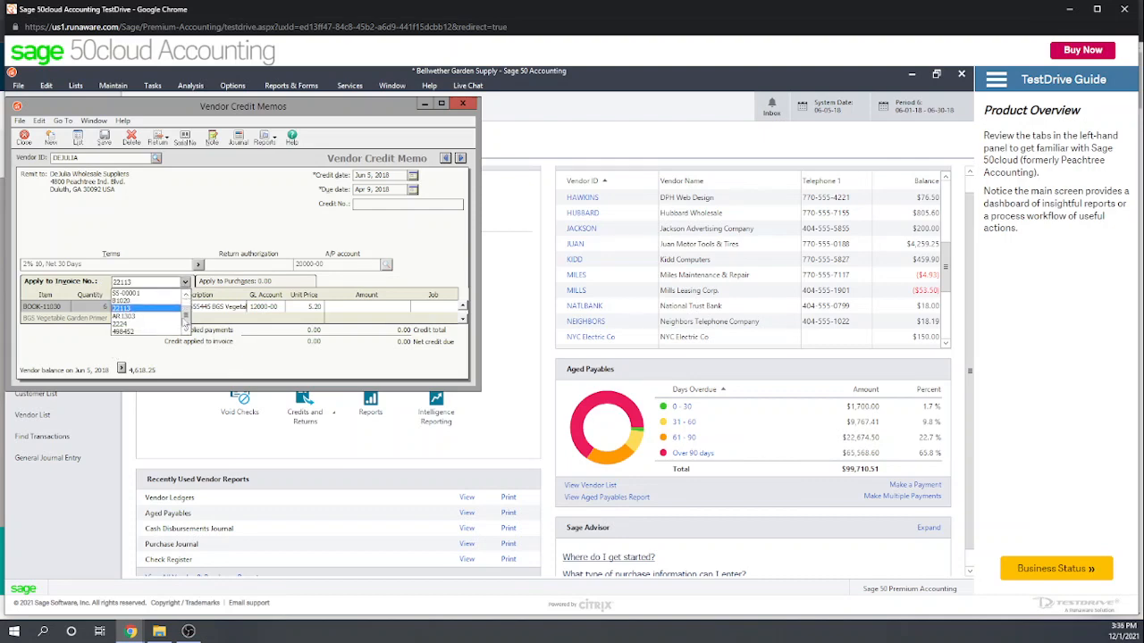
left_click(166, 333)
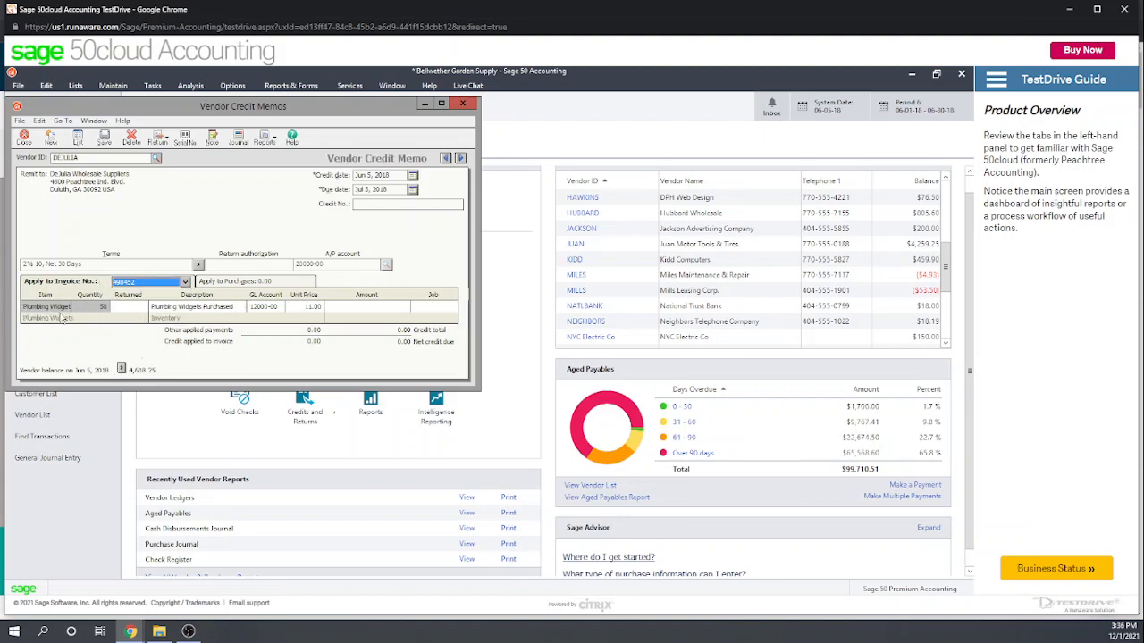
- Enter a returned quantity of 1 for the Plumbing Widgets line of the credit memo
left_click(138, 308)
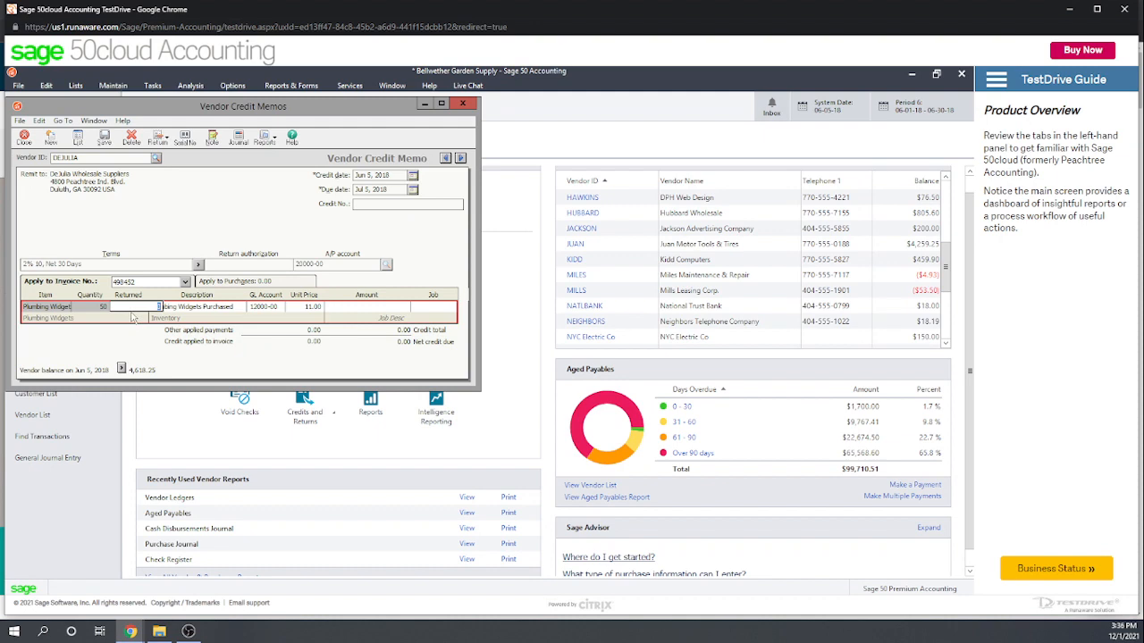
type("1")
key("Tab")
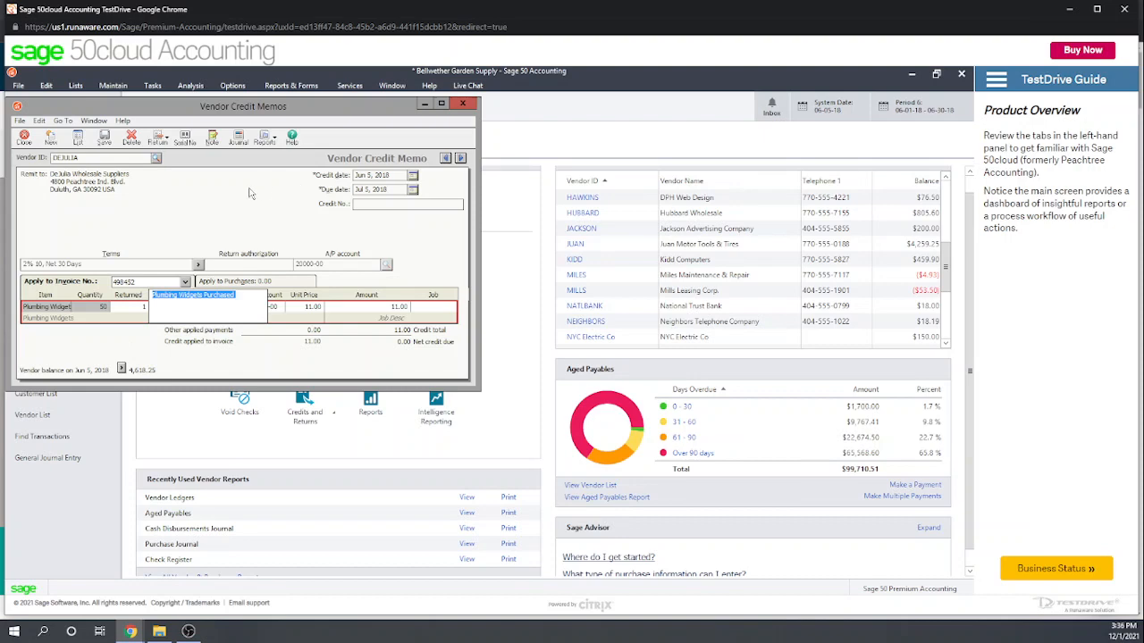
- Enter 545 as the credit number, save the vendor credit memo, and close the credit memo window
left_click(105, 145)
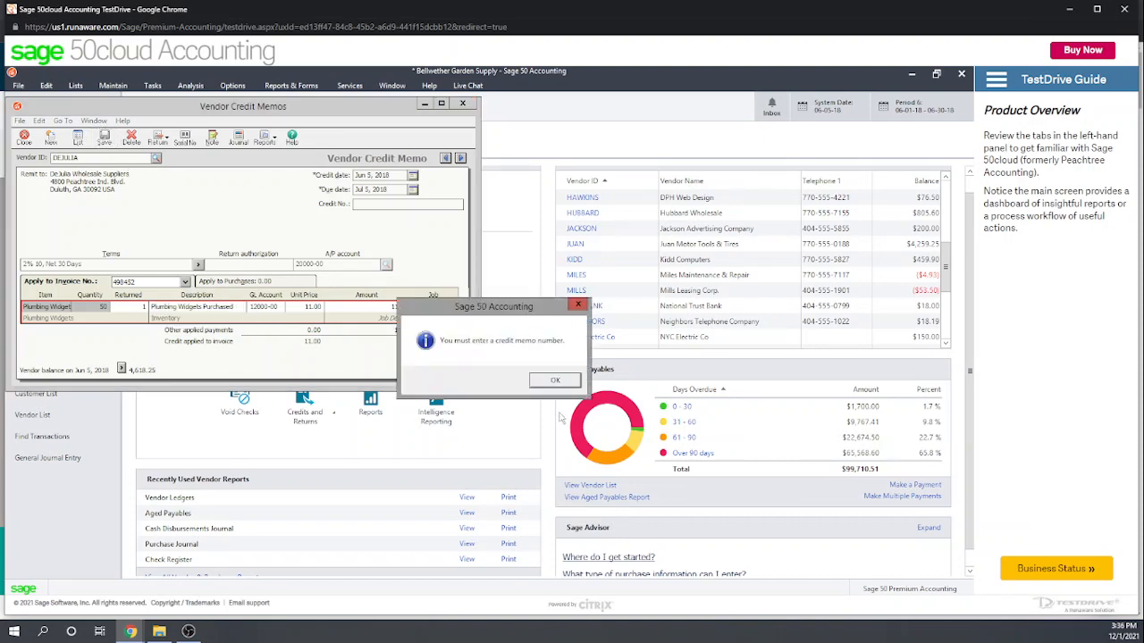
left_click(546, 381)
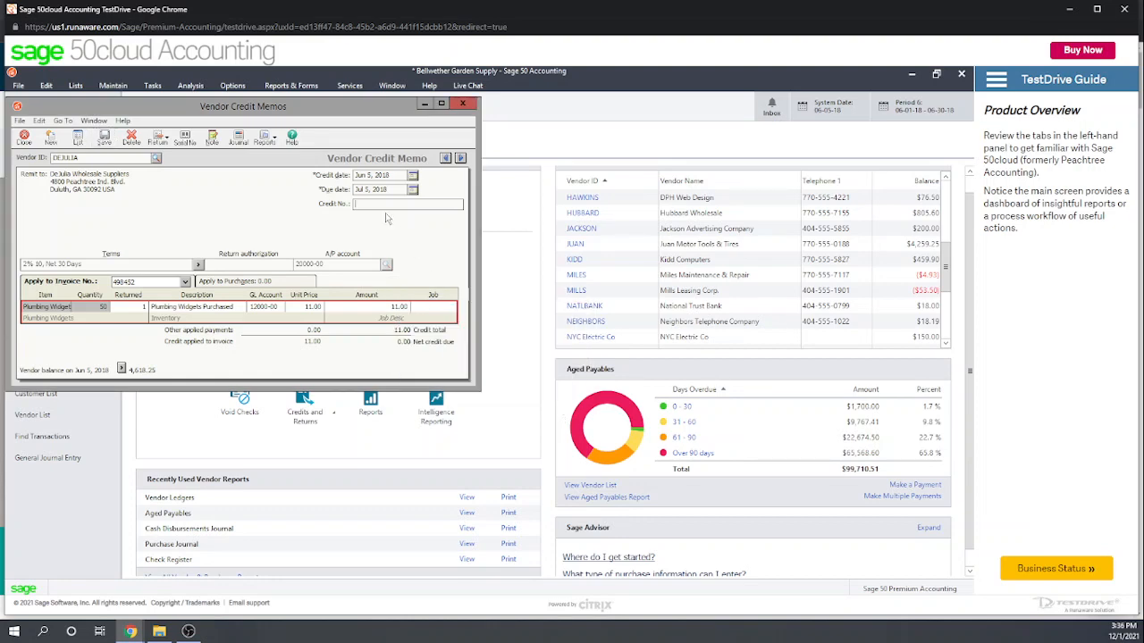
type("545")
left_click(105, 136)
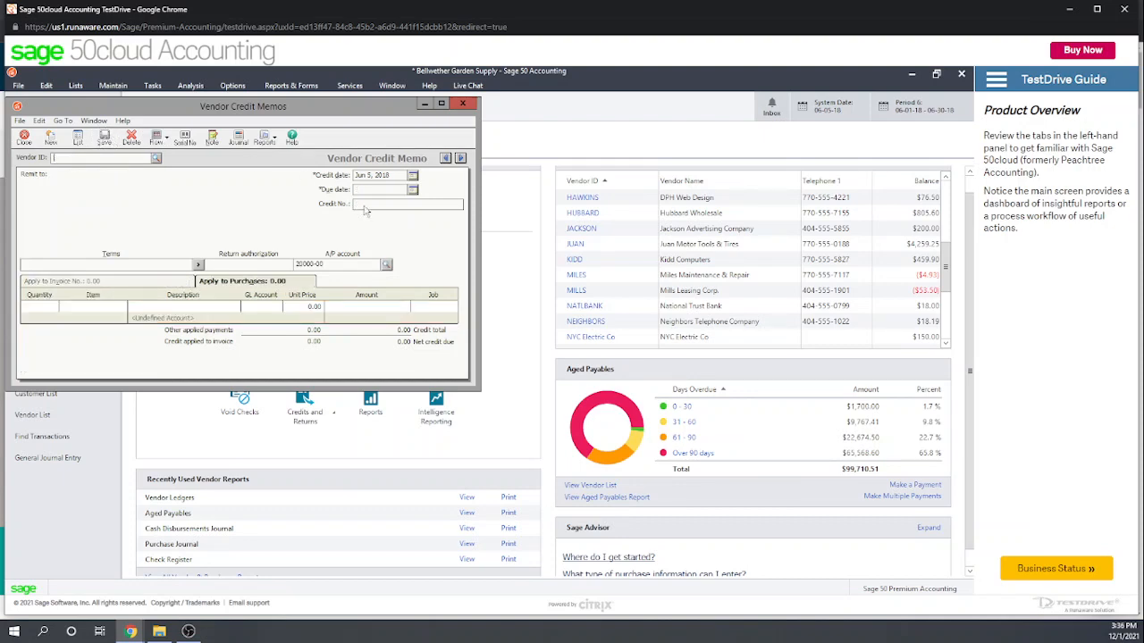
left_click(465, 106)
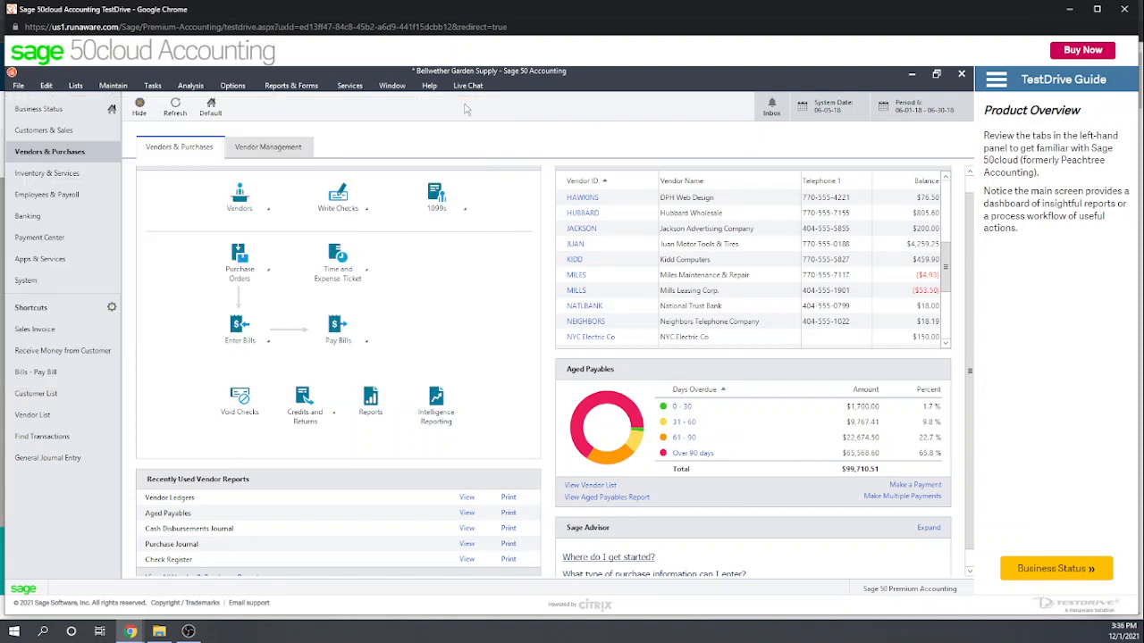
- Search the inventory item list for "plumbing" and check the quantity on hand in the Plumbing Widgets item record
left_click(56, 174)
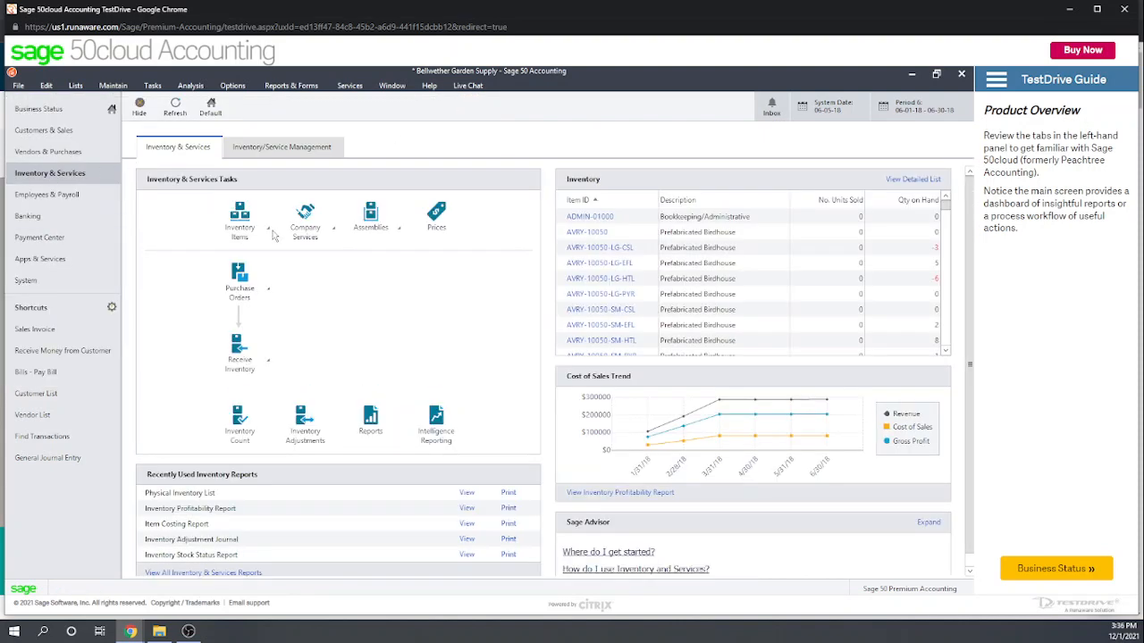
left_click(241, 231)
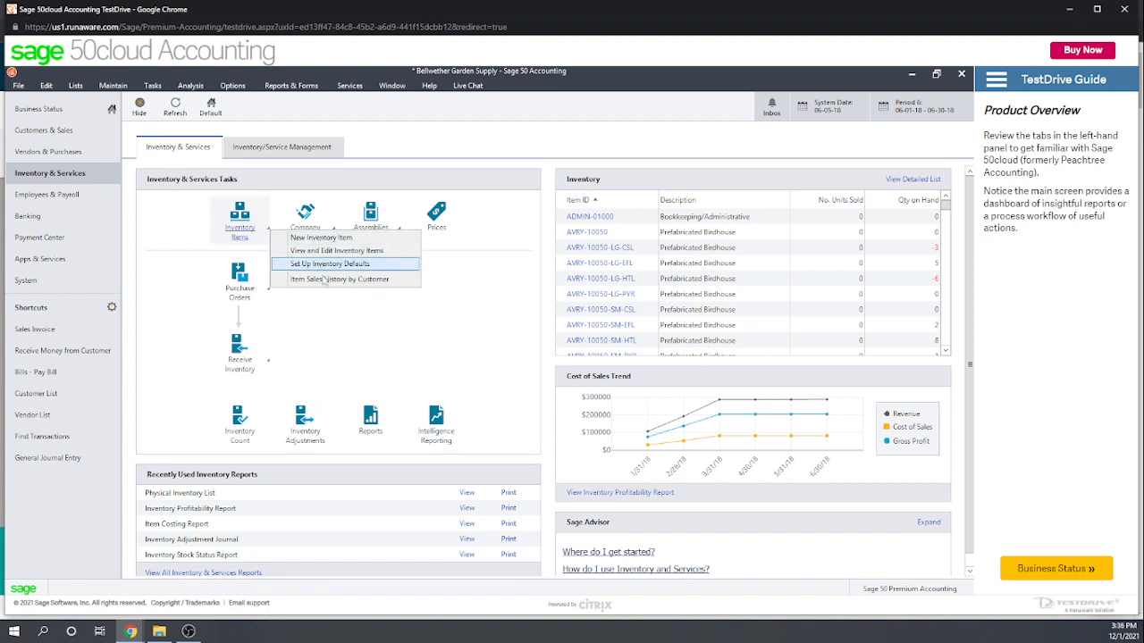
left_click(346, 253)
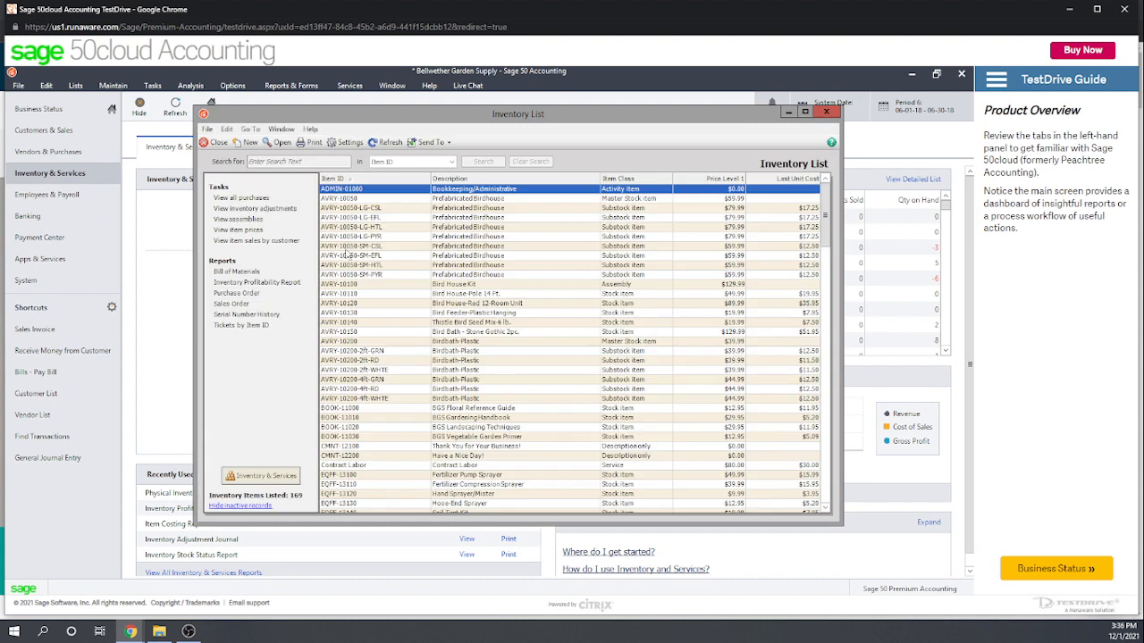
left_click(282, 161)
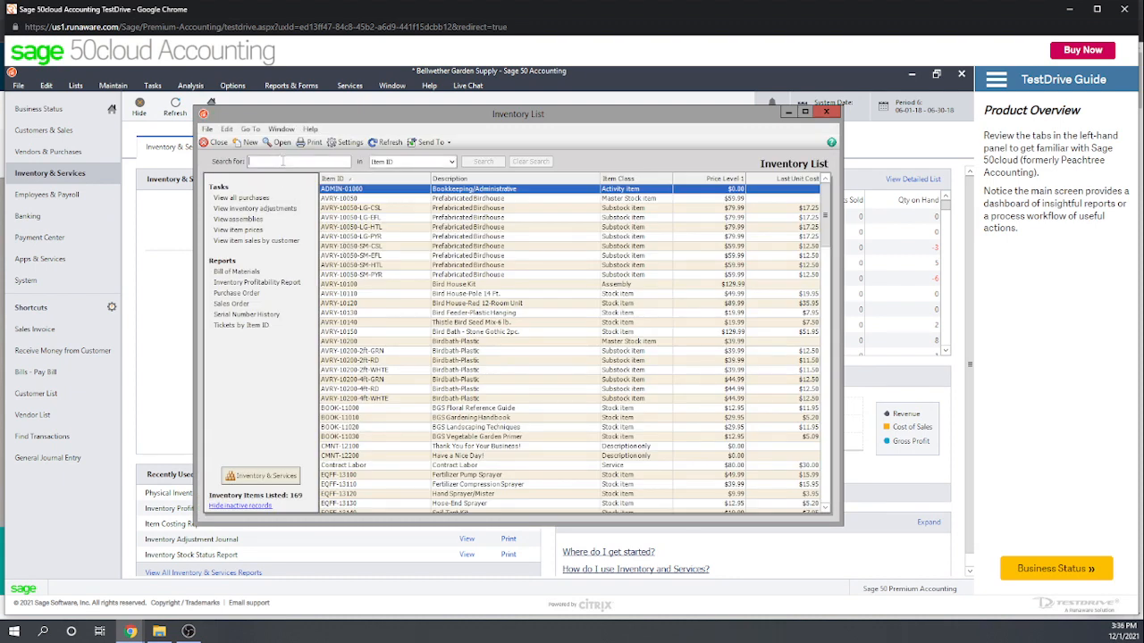
type("plumb")
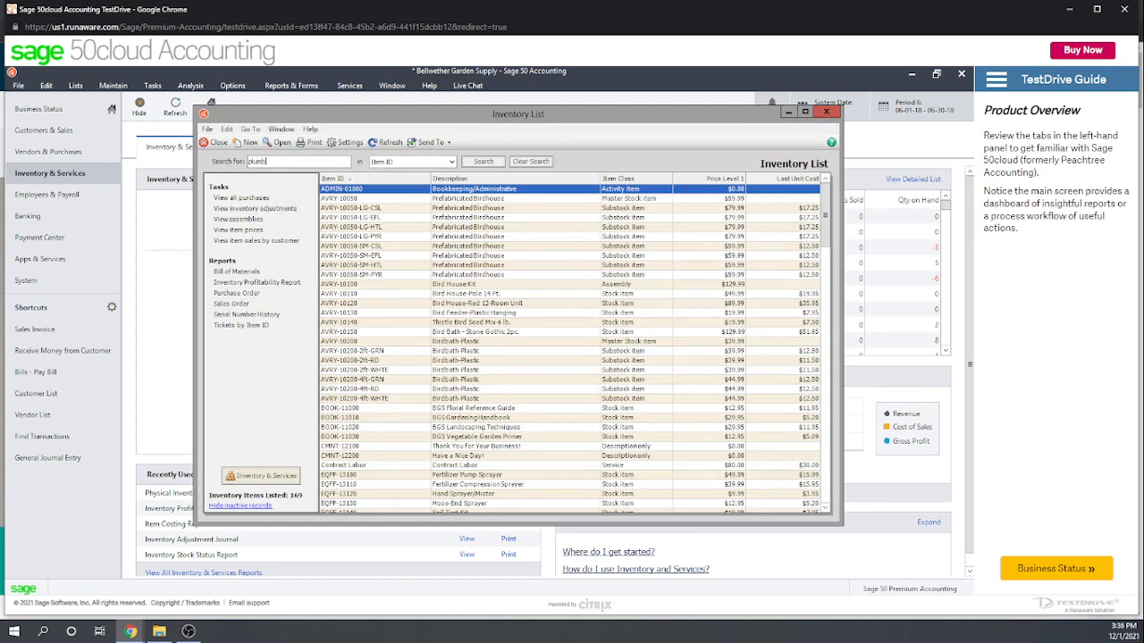
left_click(538, 164)
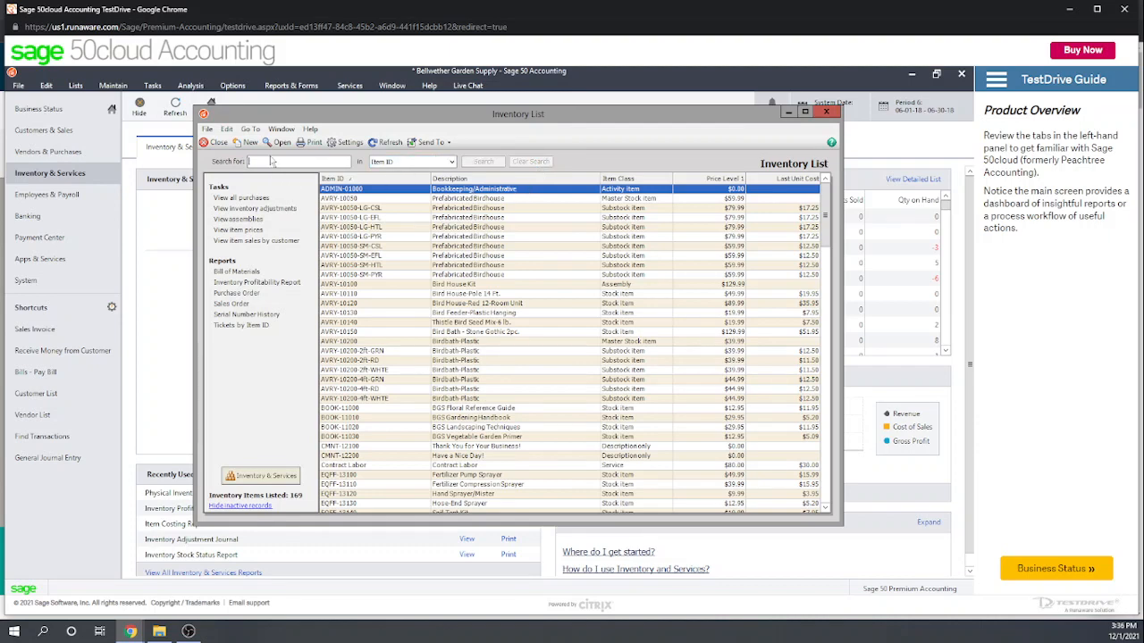
type("plumbing")
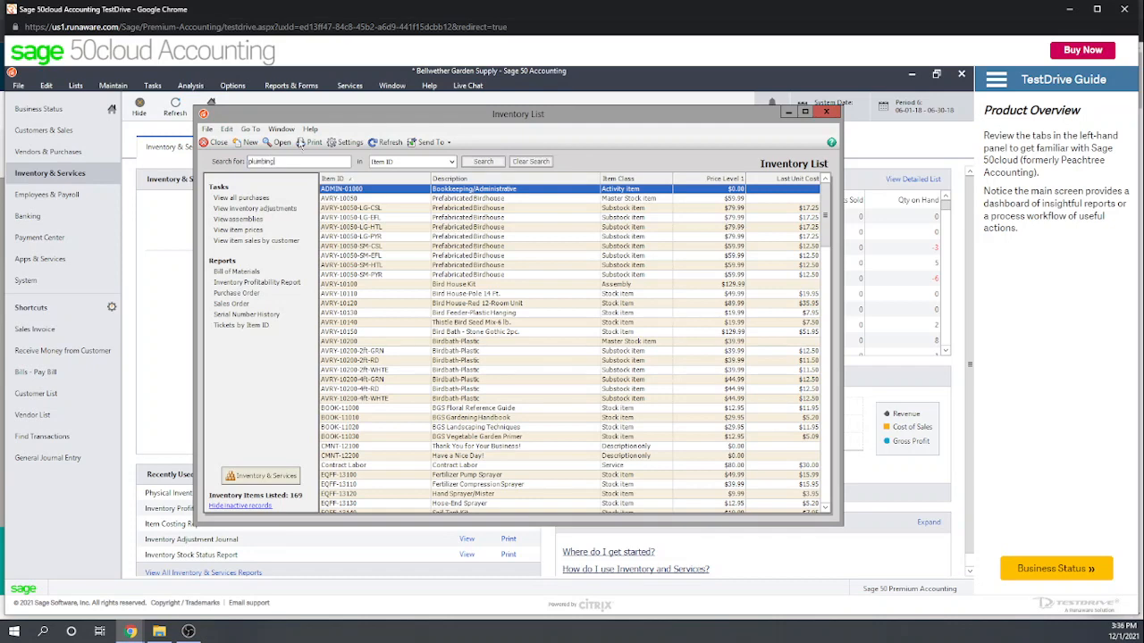
left_click(483, 162)
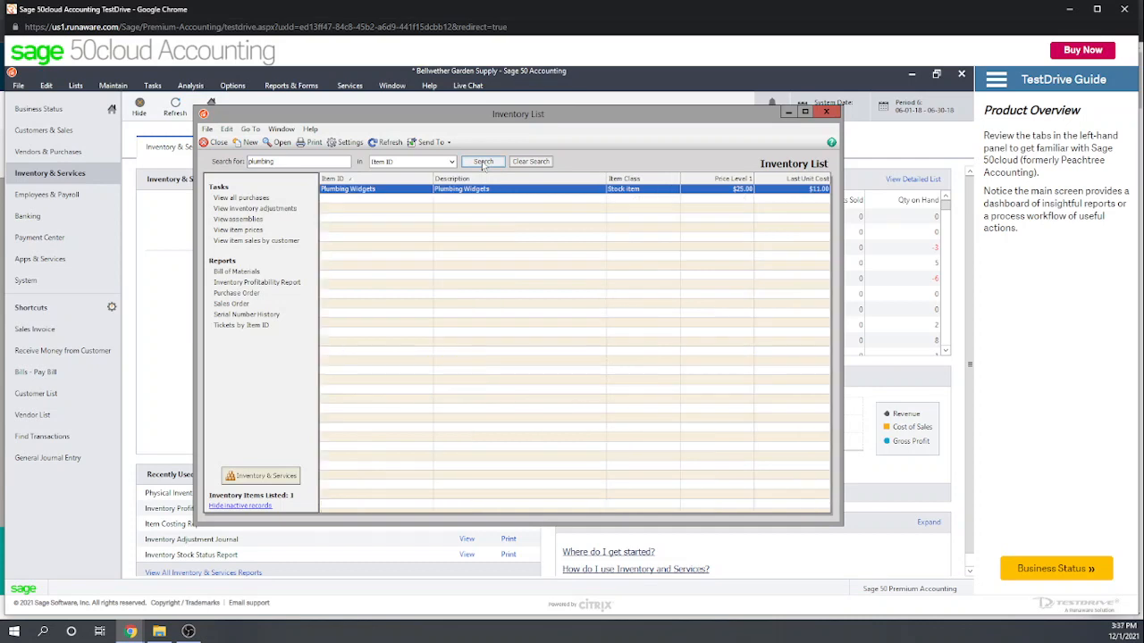
double_click(370, 191)
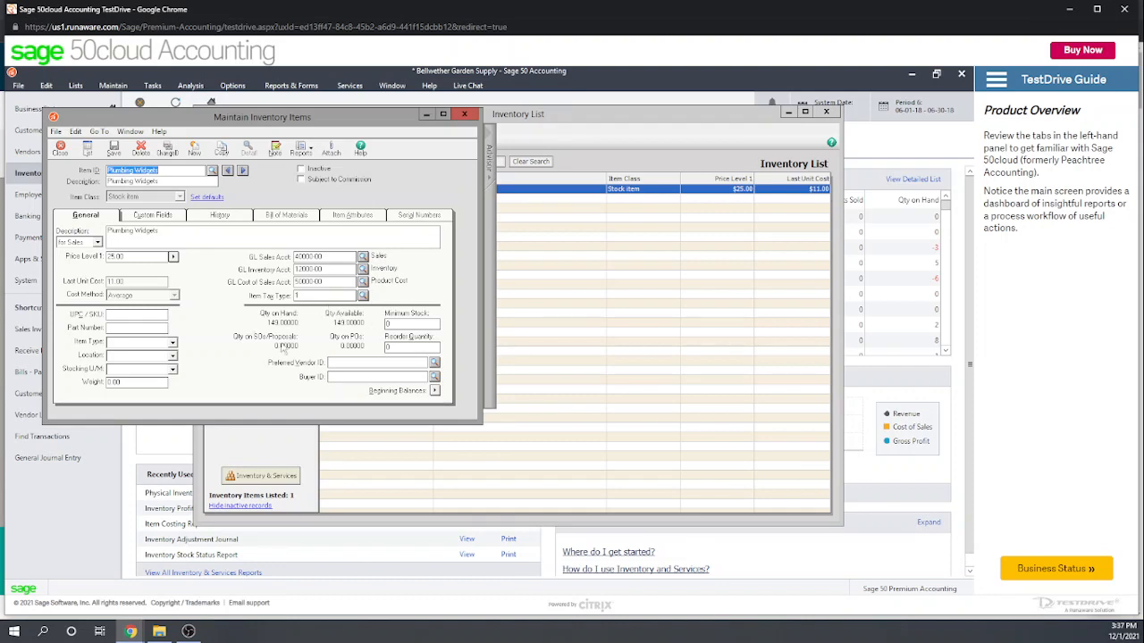
left_click(464, 114)
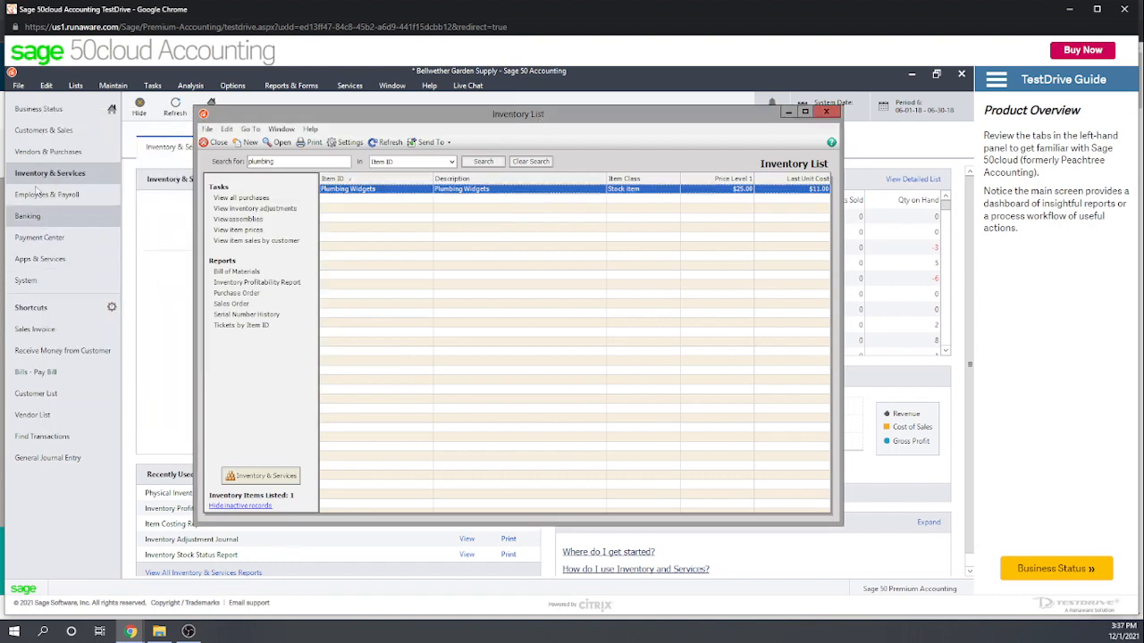
- Open the DeJulia Wholesale Suppliers vendor record and review its purchase and payment history in an enlarged window
left_click(47, 152)
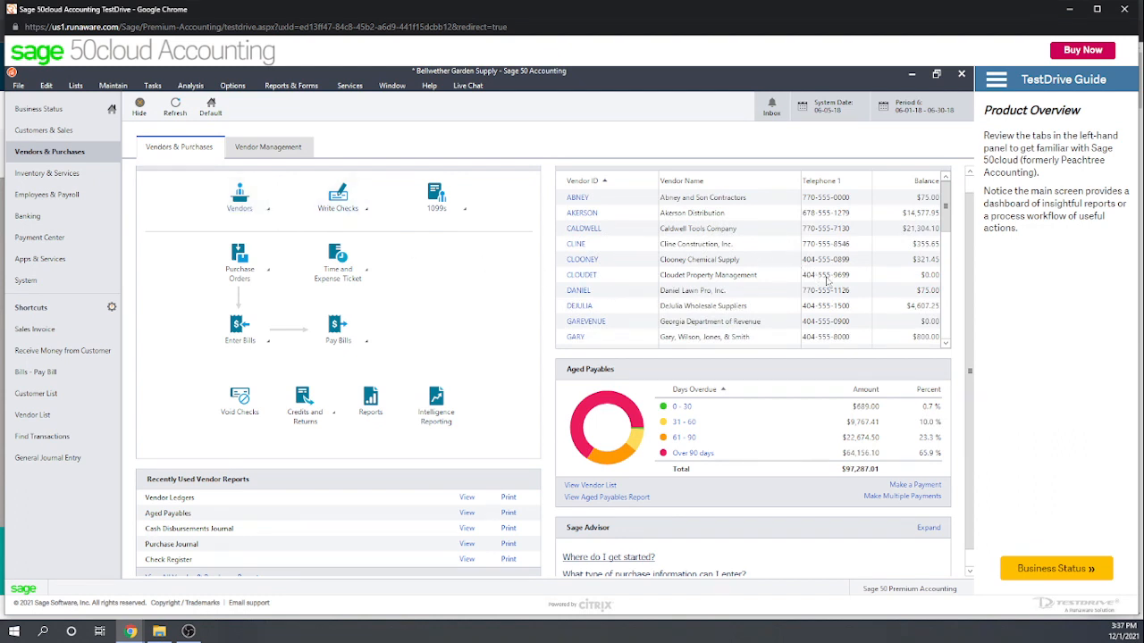
left_click_drag(945, 223, 956, 253)
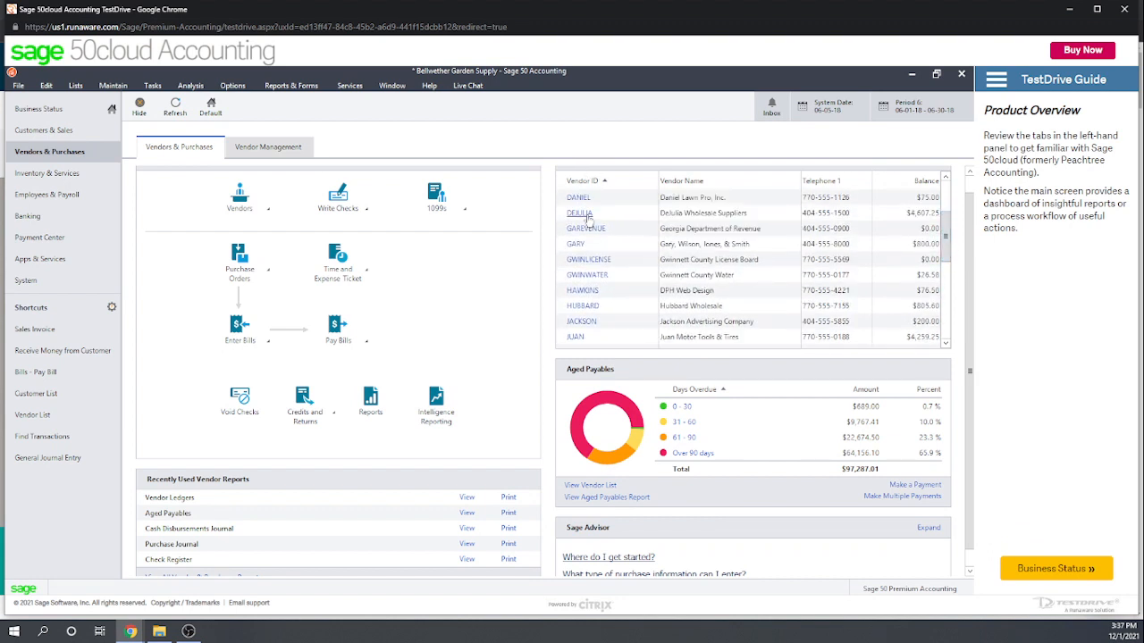
left_click(588, 215)
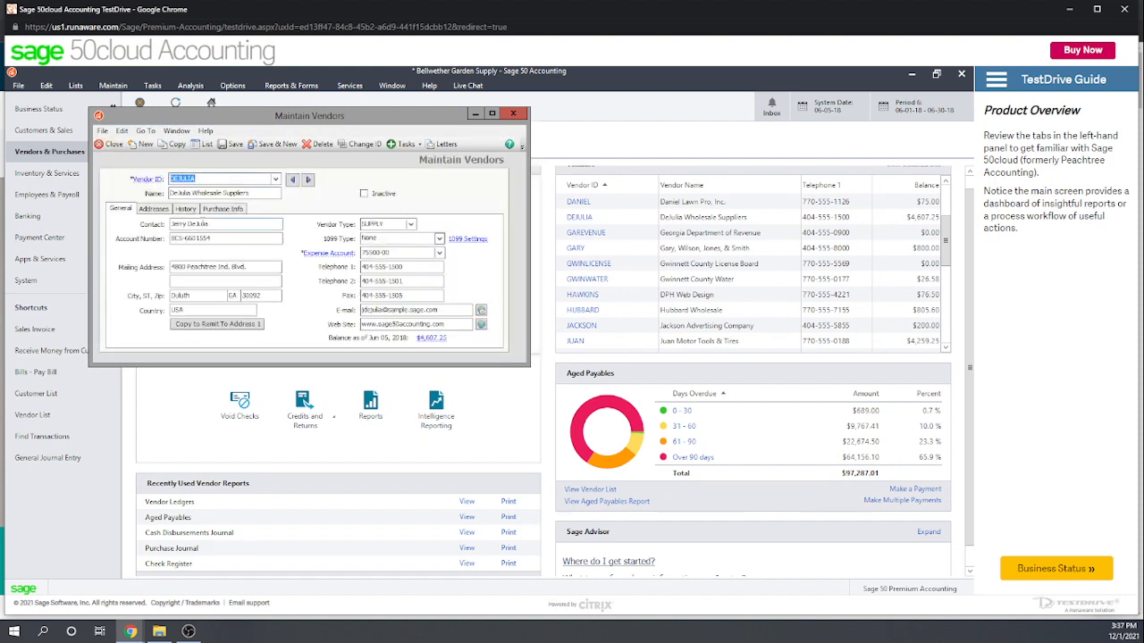
left_click(187, 210)
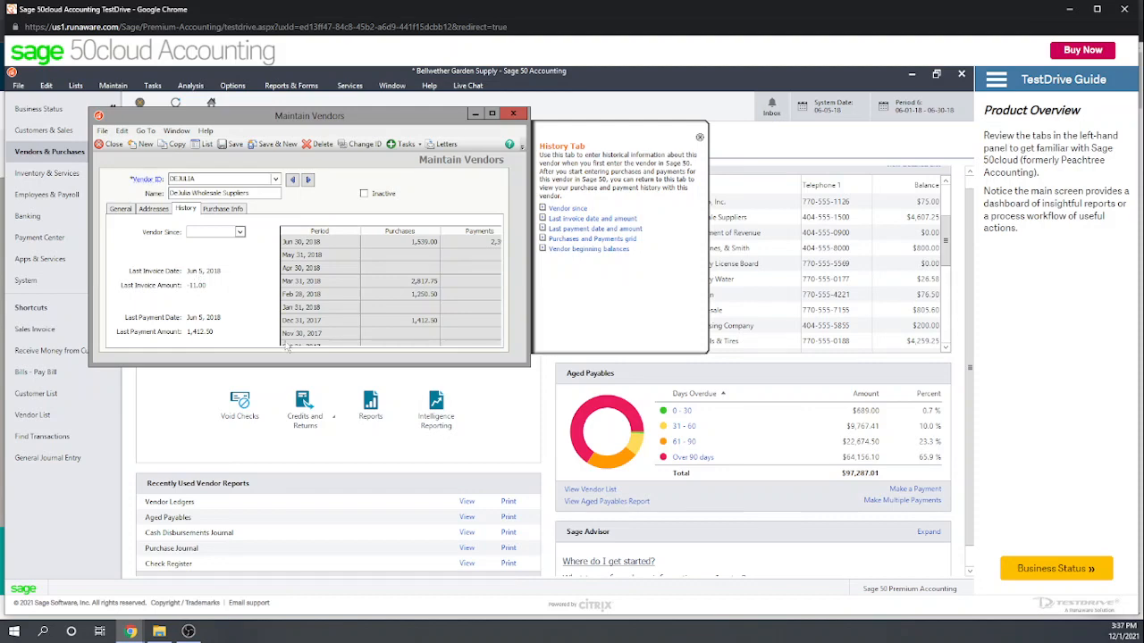
left_click(494, 114)
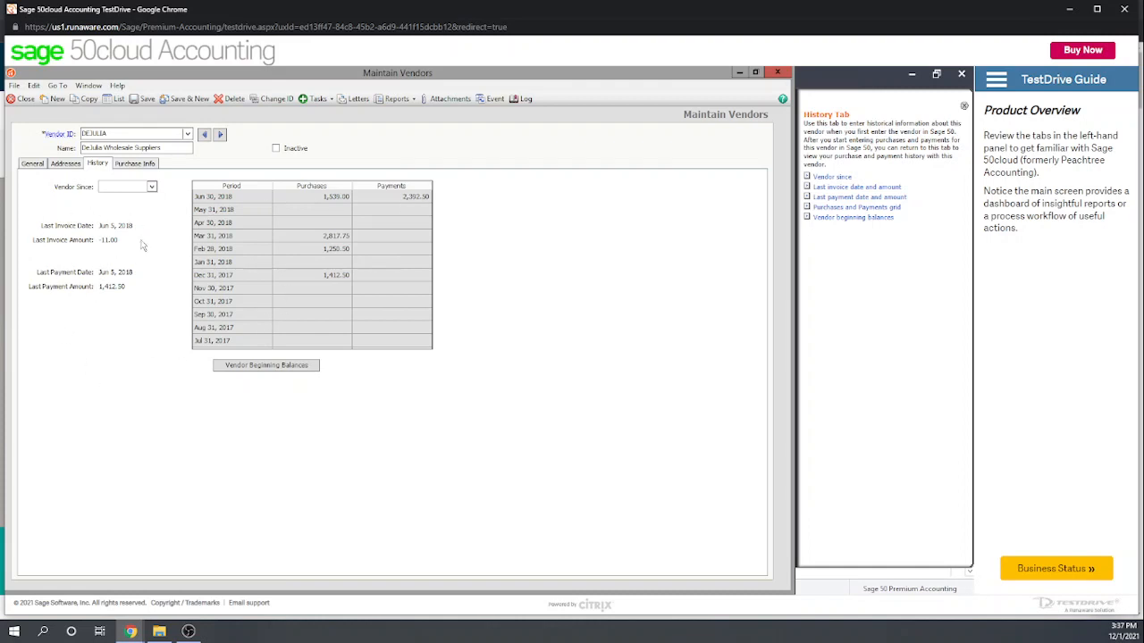
- Review the vendor's purchase settings, addresses and general information, and close the vendor record
left_click(134, 164)
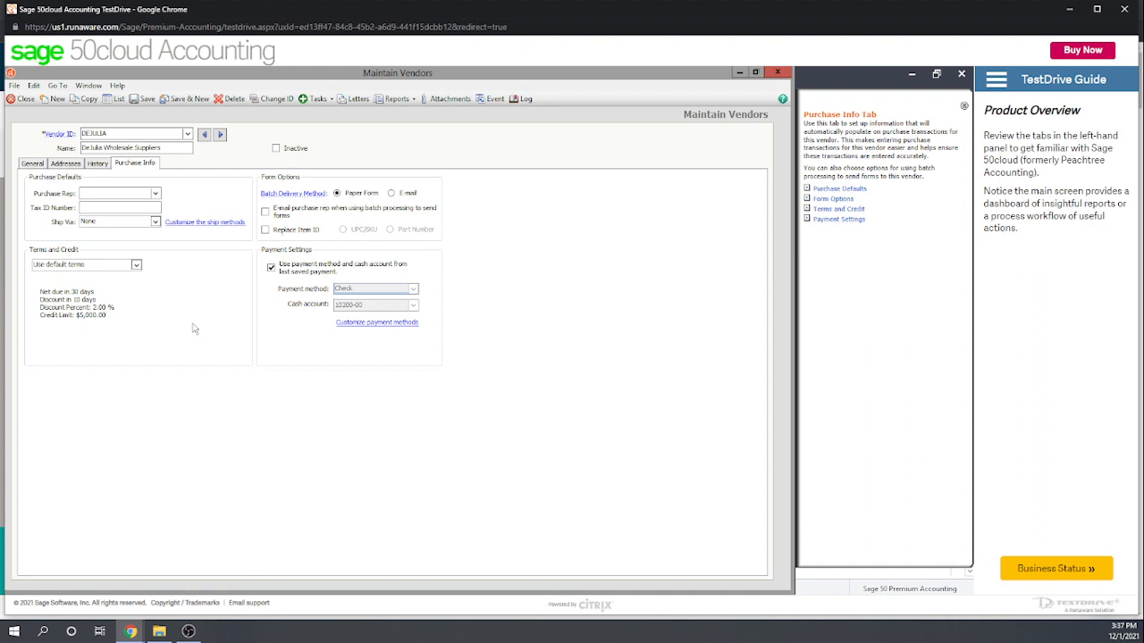
left_click(68, 164)
left_click(35, 164)
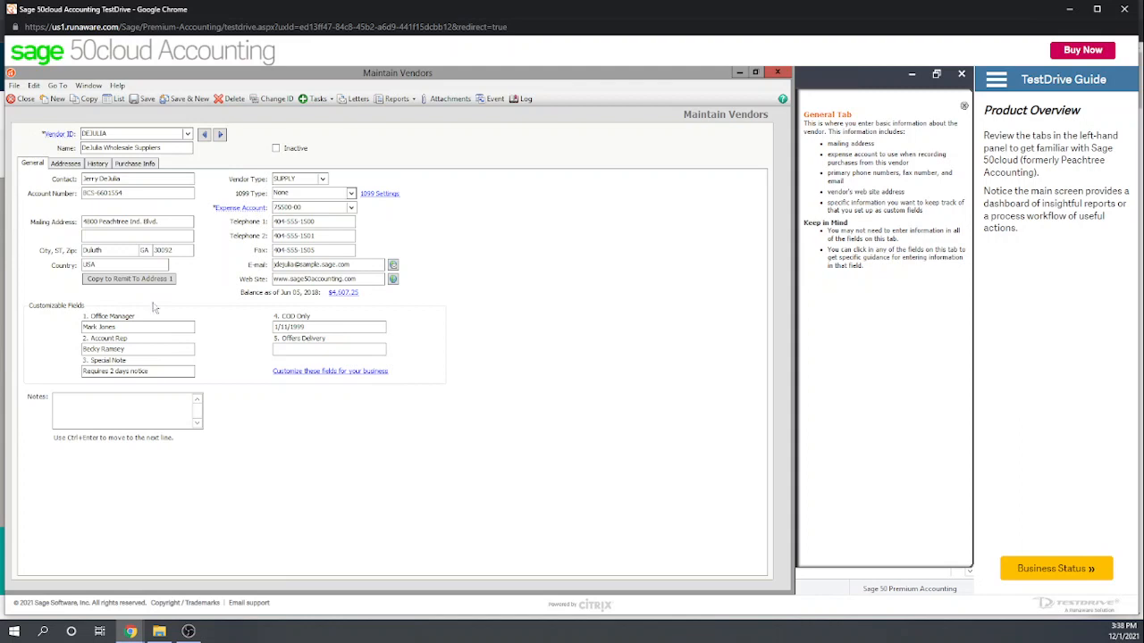
left_click(778, 73)
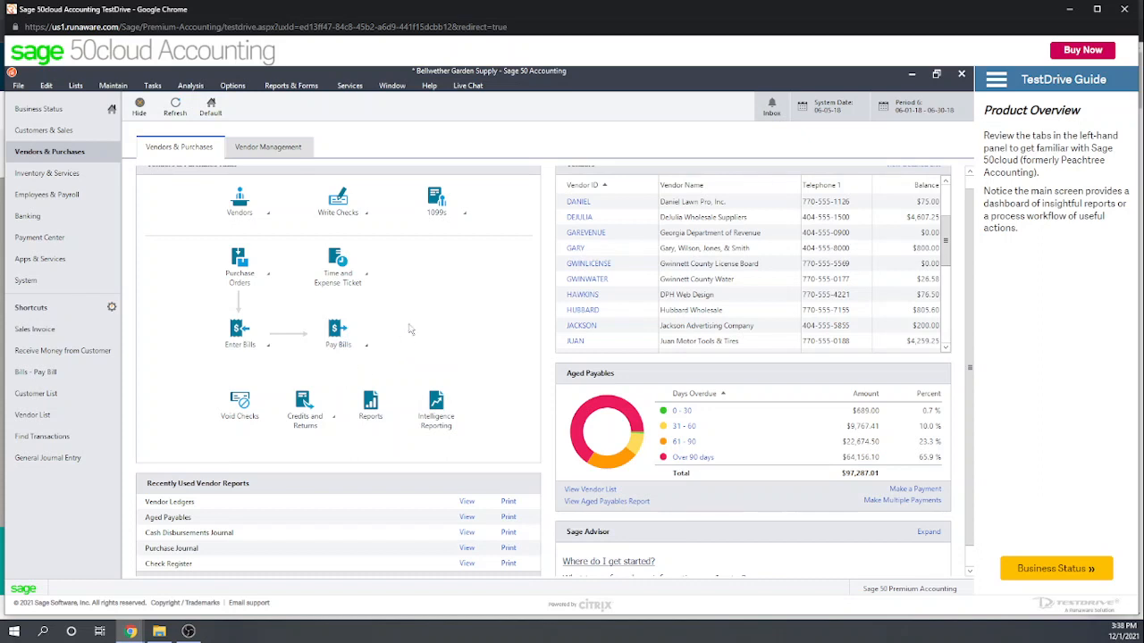
left_click(268, 350)
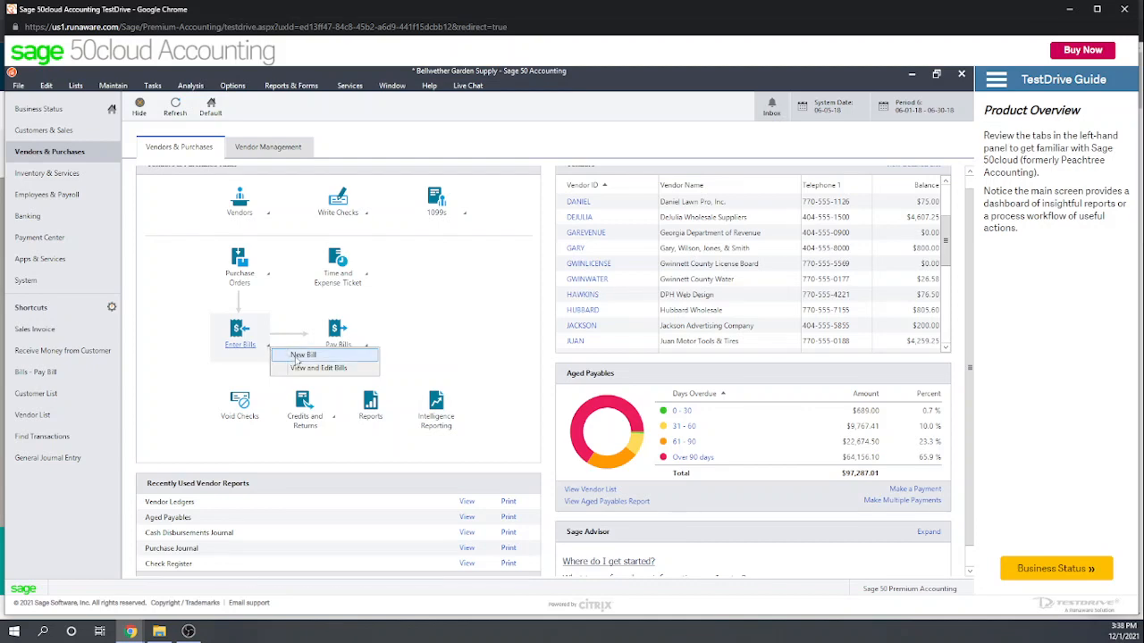
left_click(300, 356)
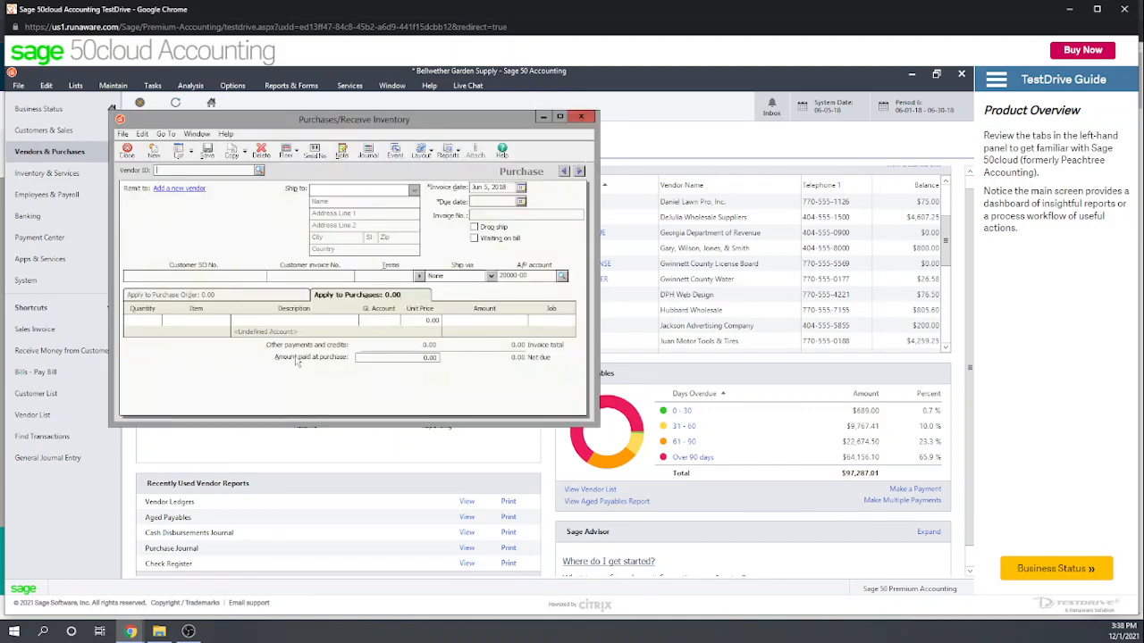
type("dejulia")
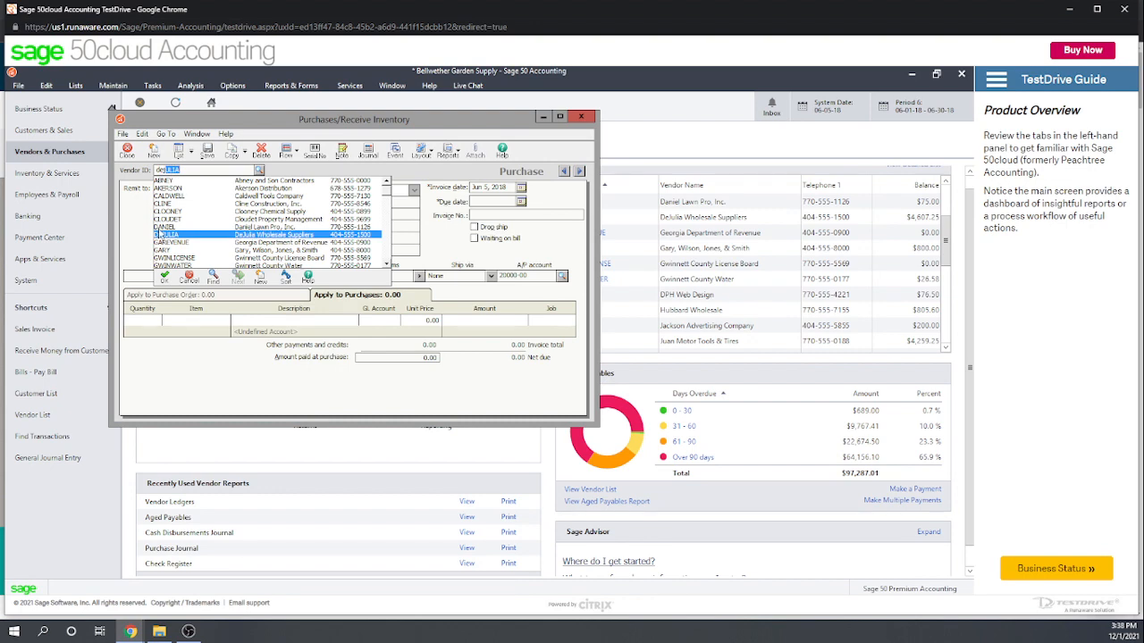
left_click(585, 117)
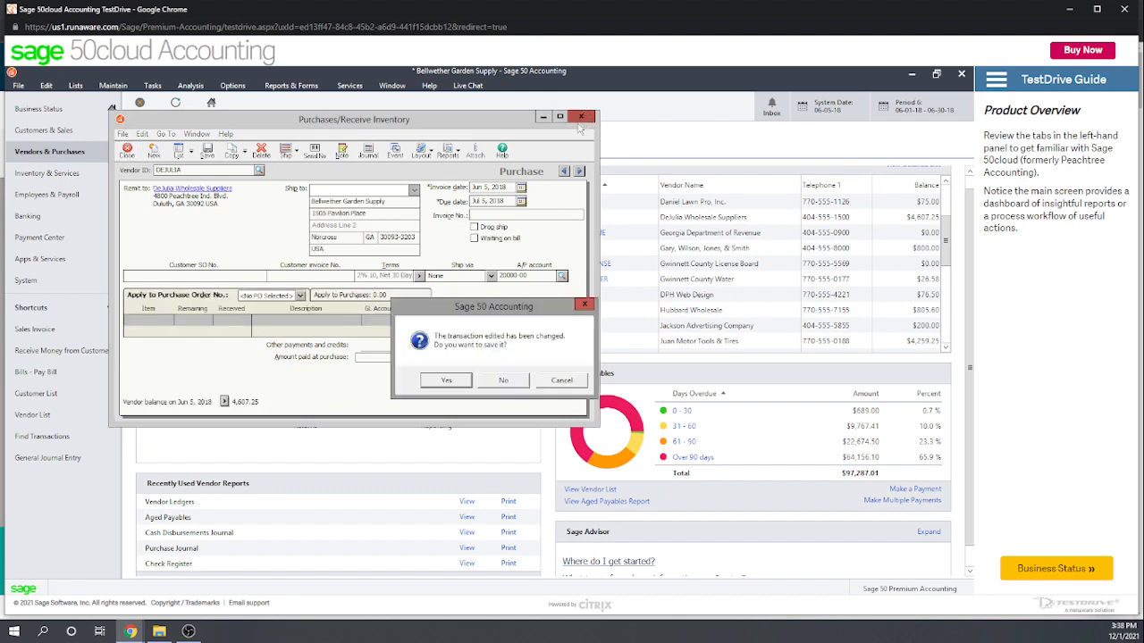
left_click(504, 380)
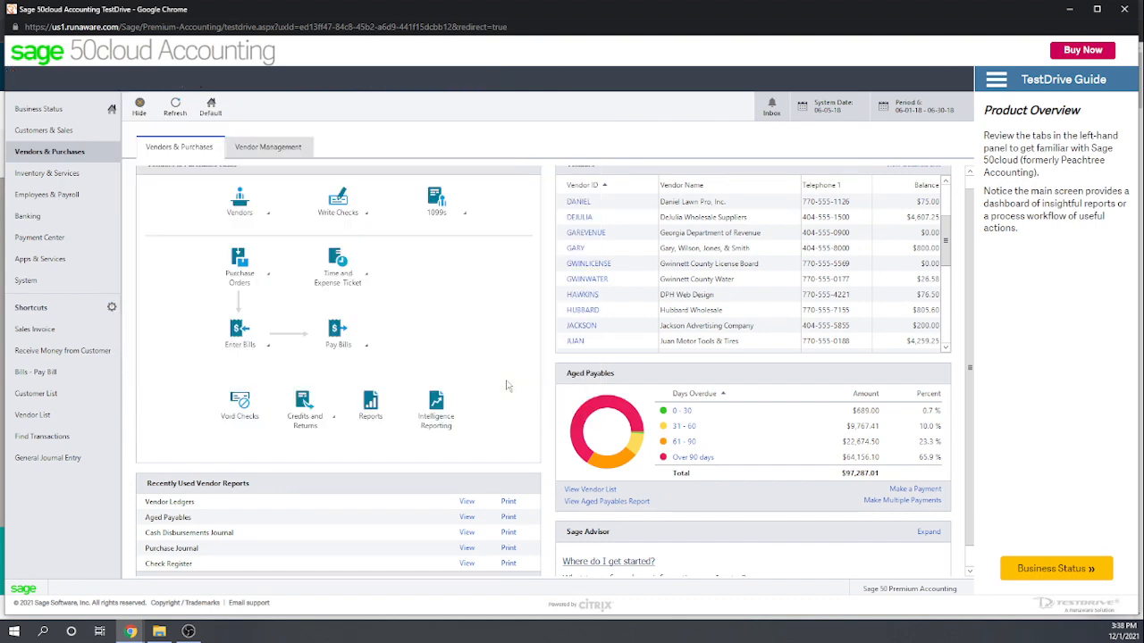
- Start a new bill payment for the vendor DeJulia Wholesale Suppliers
left_click(367, 350)
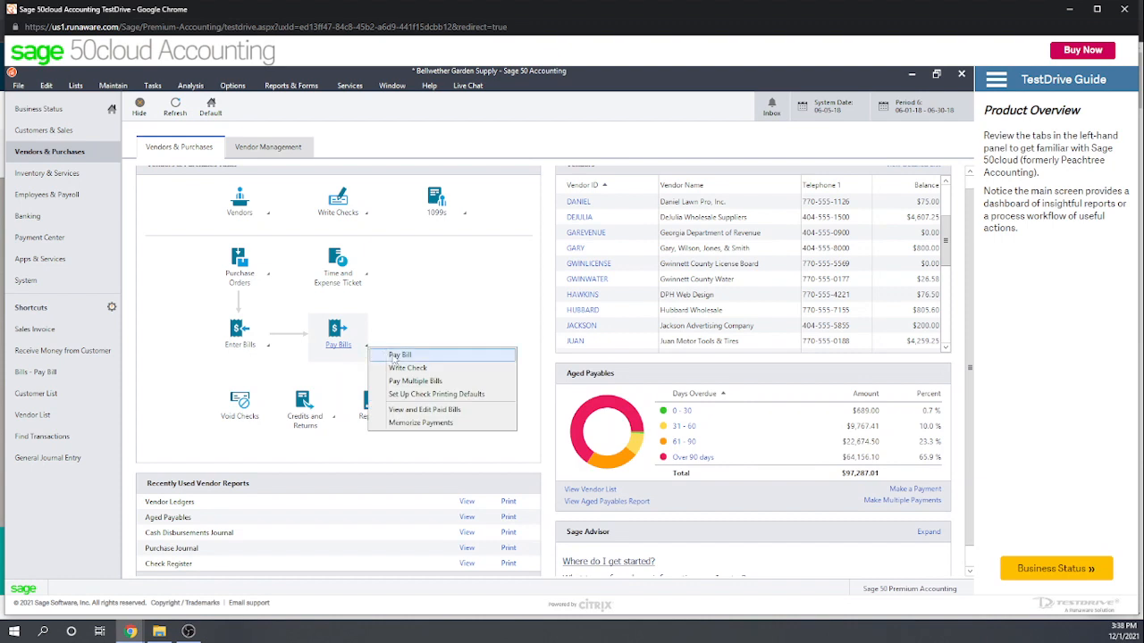
left_click(393, 359)
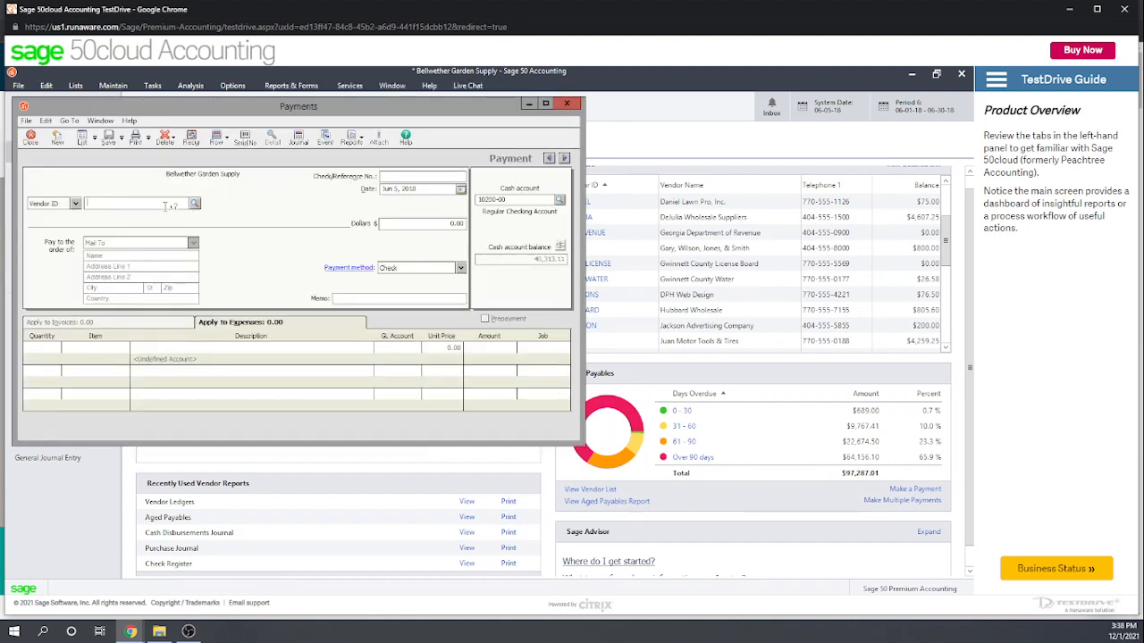
type("dejuLIA")
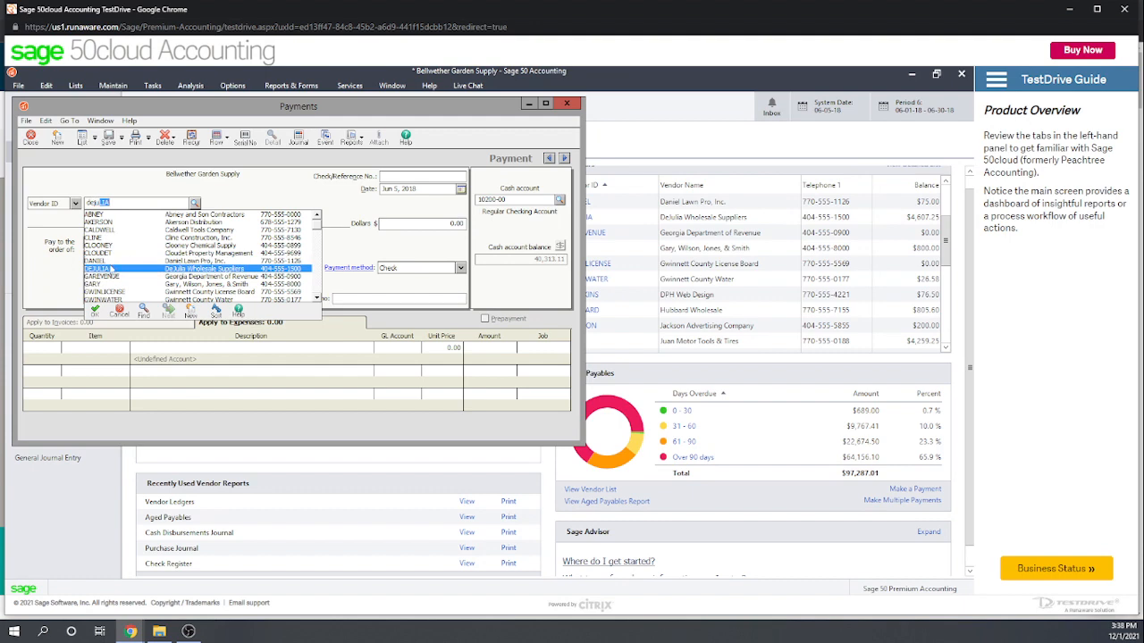
left_click(111, 268)
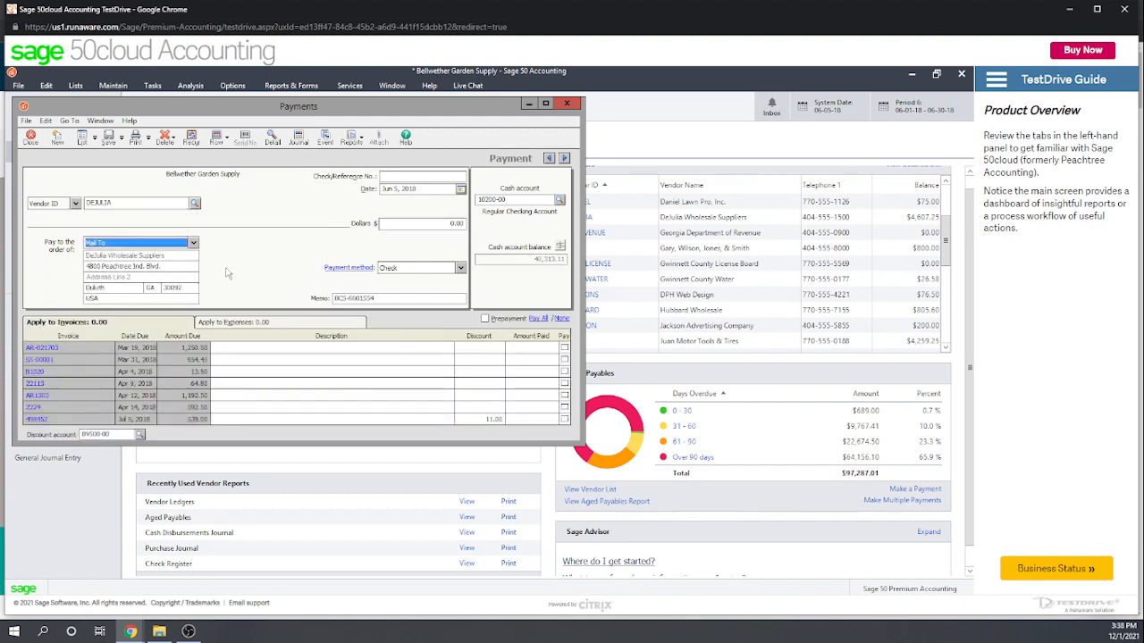
- Apply the payment to expenses with a line for 10 Plumbing Widgets
left_click(241, 327)
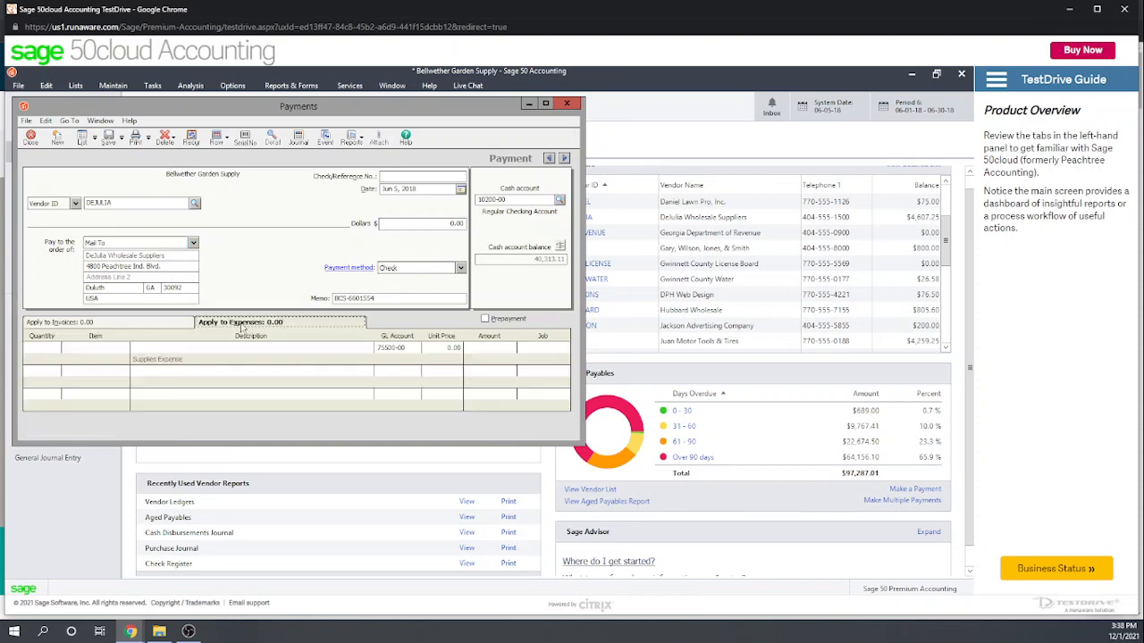
left_click(35, 349)
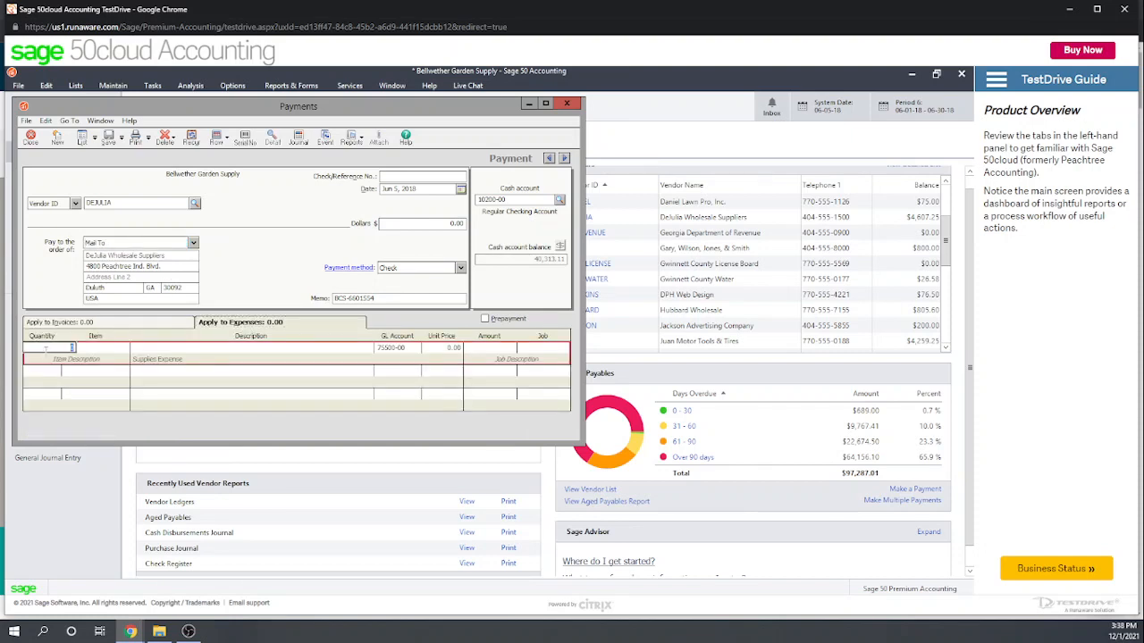
type("10")
left_click(95, 349)
type("pl")
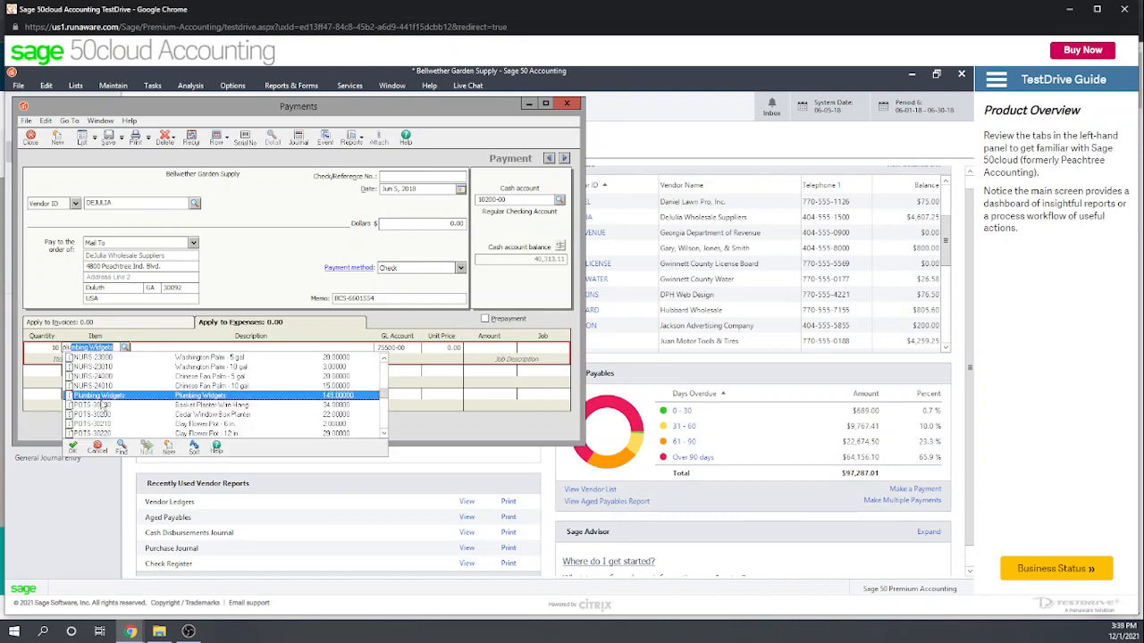
key("Tab")
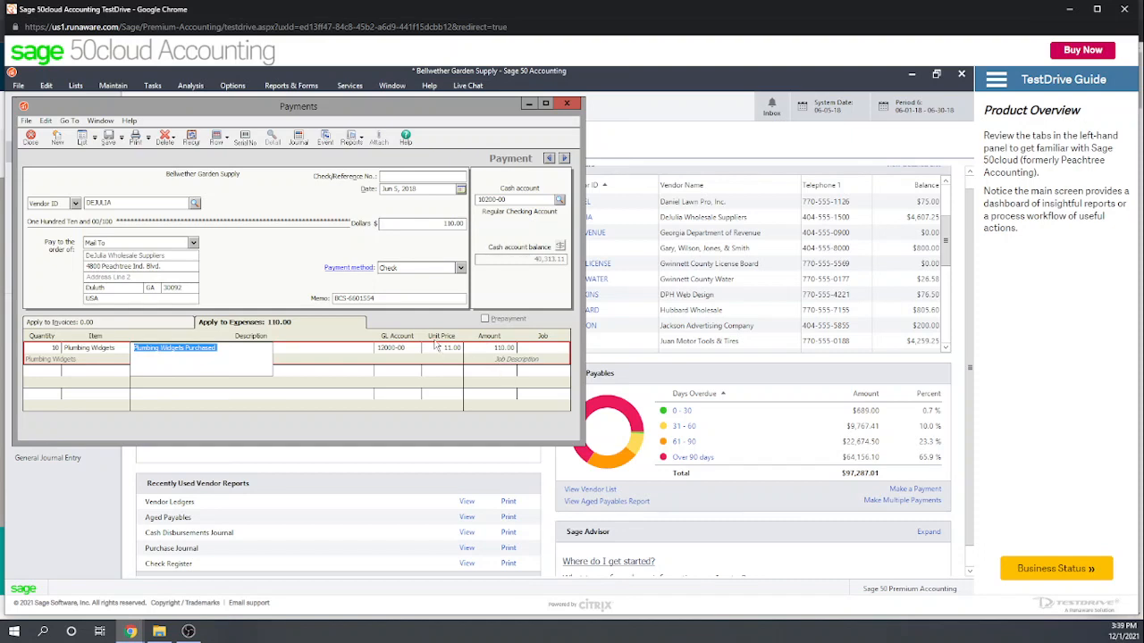
- Save the payment to DeJulia Wholesale Suppliers for the 10 Plumbing Widgets
key("Tab")
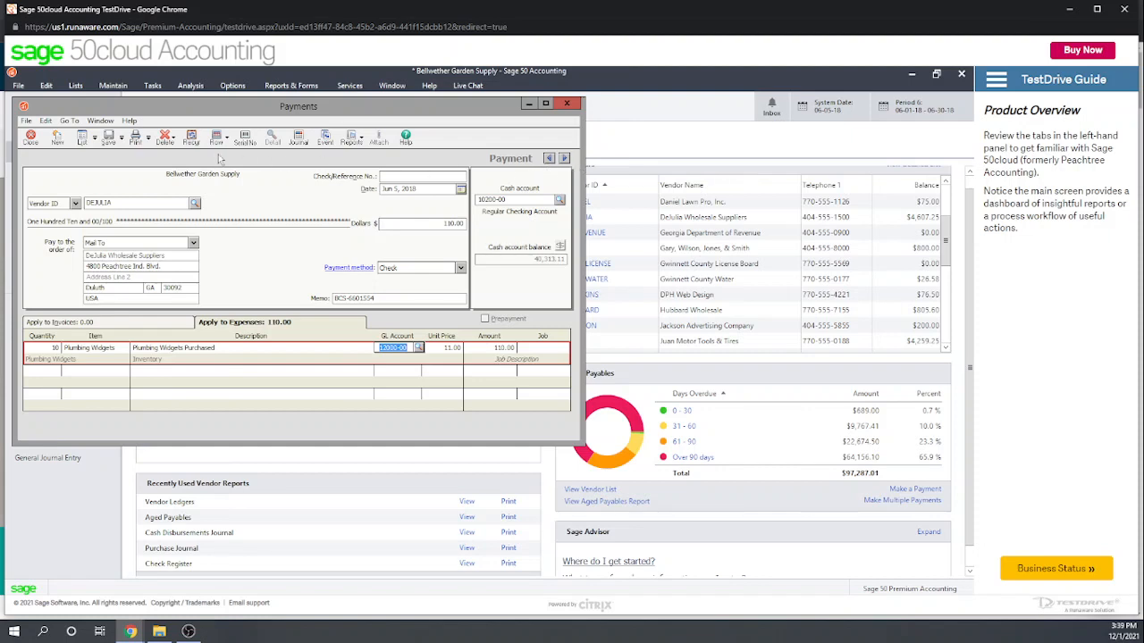
left_click(108, 138)
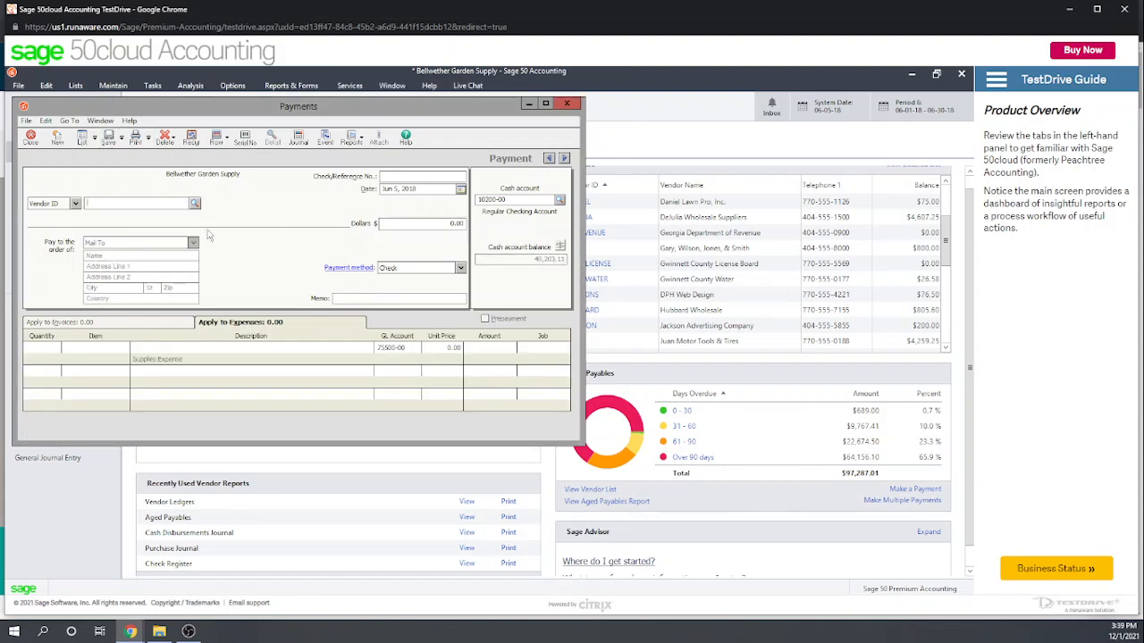
- Review the refreshed list of checks ready to print through Jun 5, 2018, and close the check printing and payment windows without printing
left_click(149, 140)
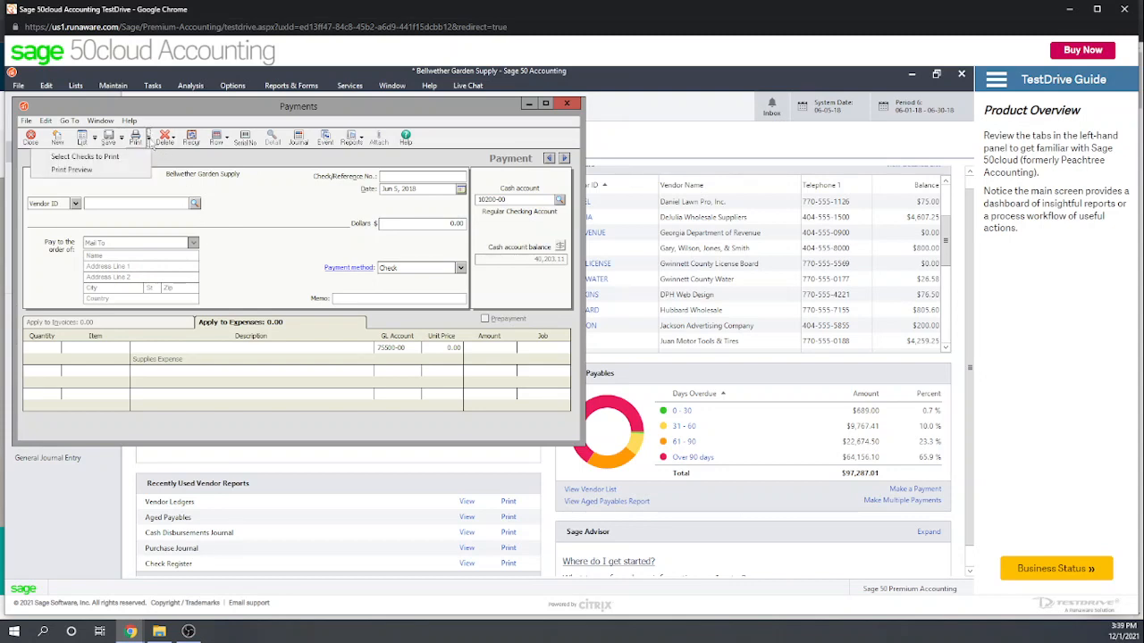
left_click(101, 157)
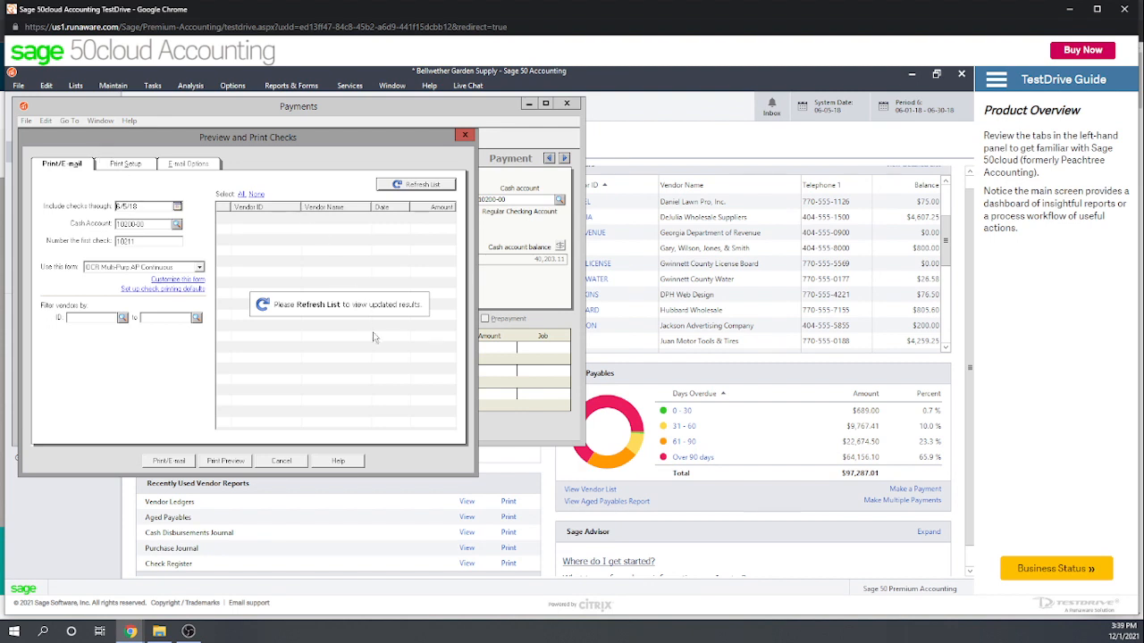
left_click(398, 185)
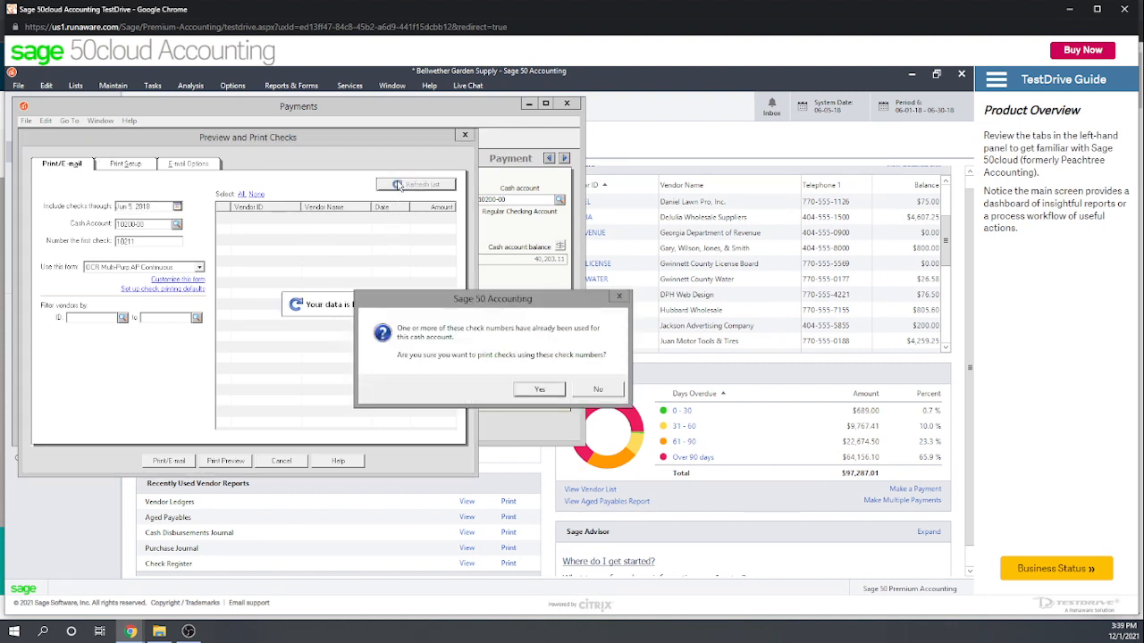
left_click(540, 390)
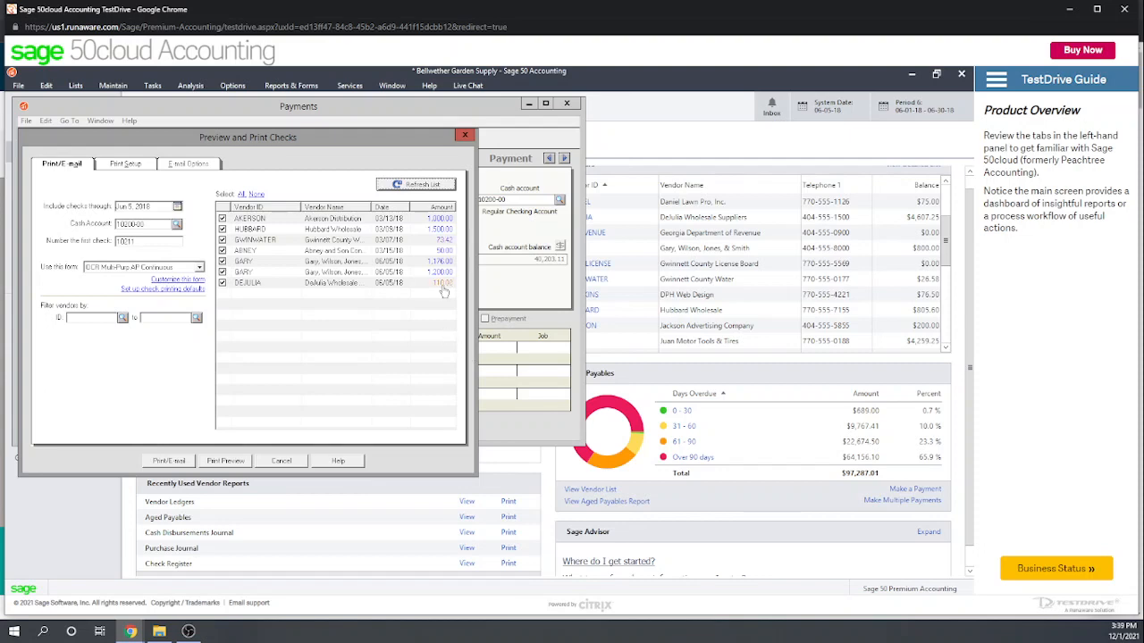
left_click(465, 135)
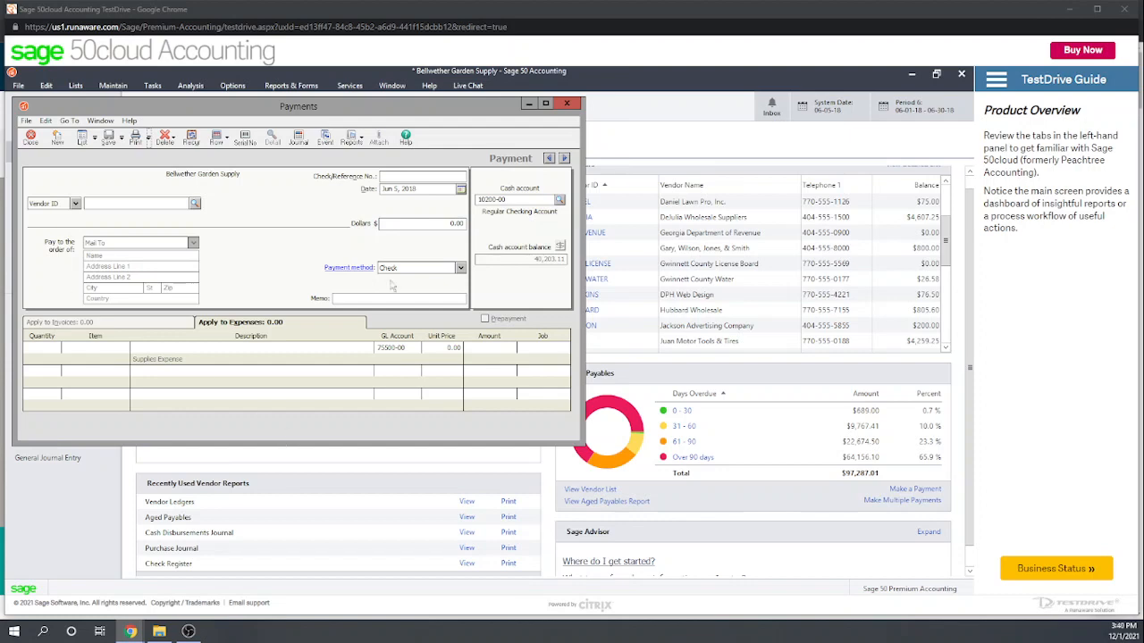
left_click(568, 105)
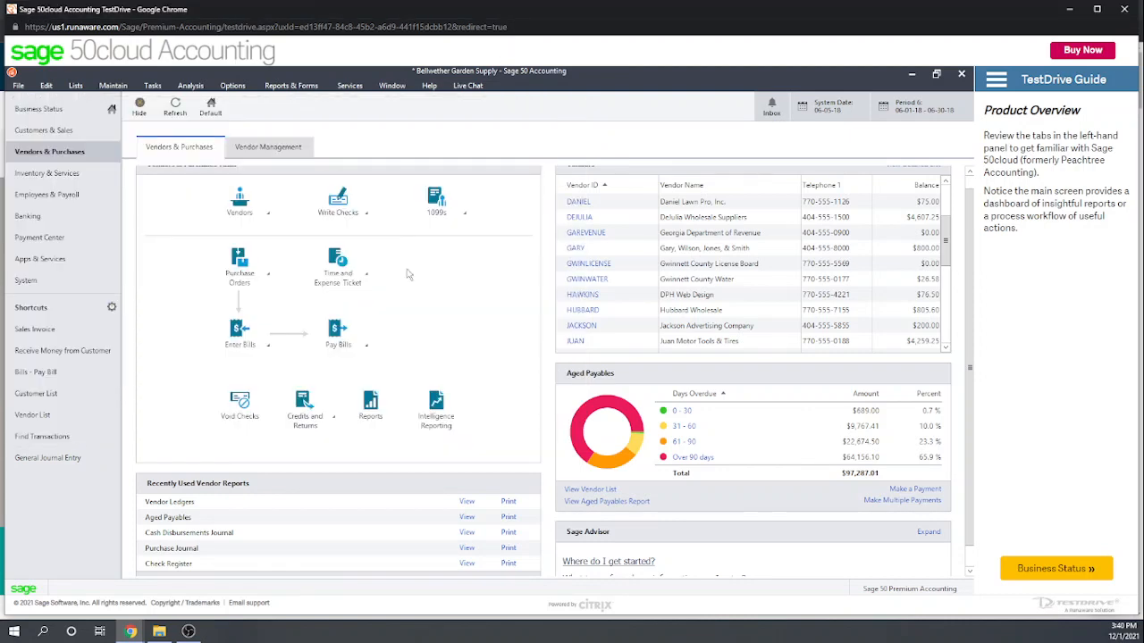
- Start a new bill for the vendor DeJulia Wholesale Suppliers with invoice number 600000
left_click(268, 345)
left_click(292, 356)
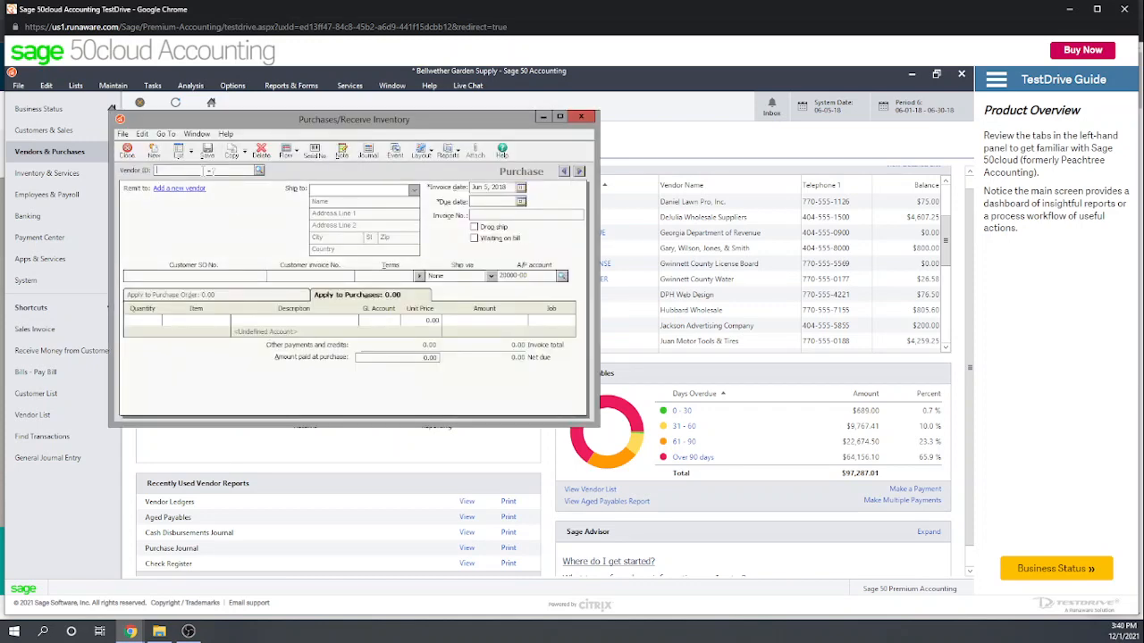
type("deJULIA")
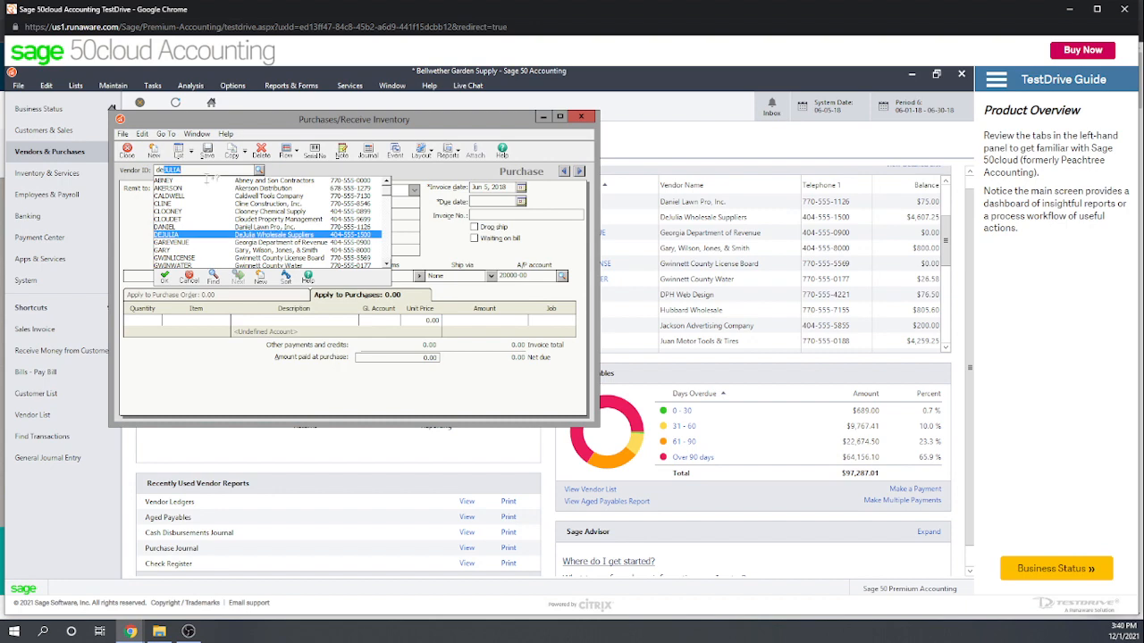
left_click(182, 235)
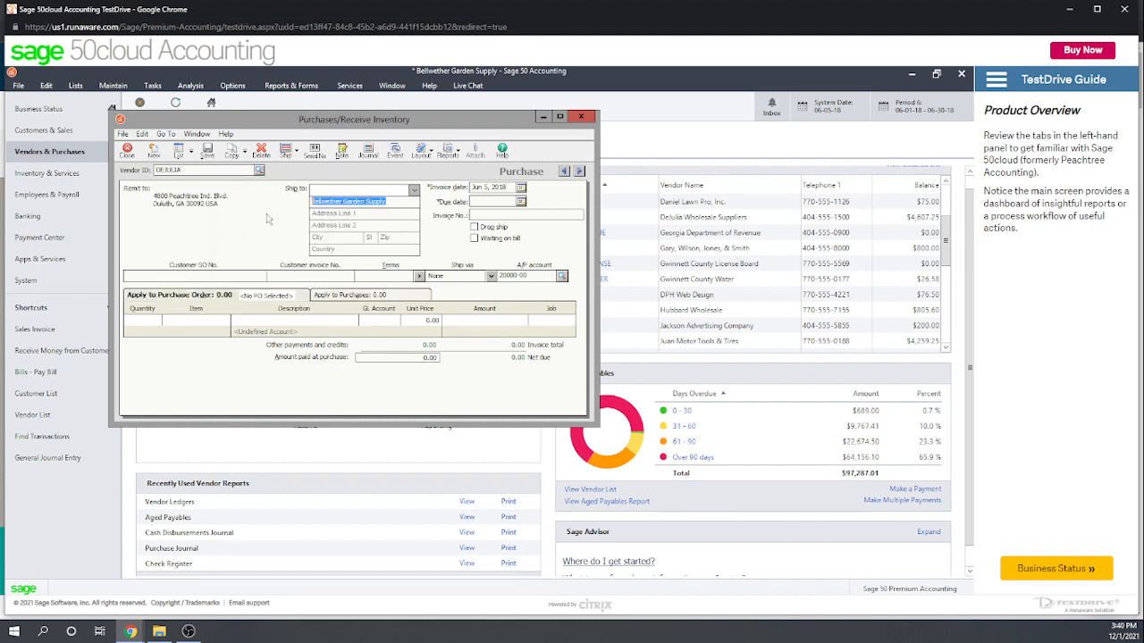
left_click(476, 215)
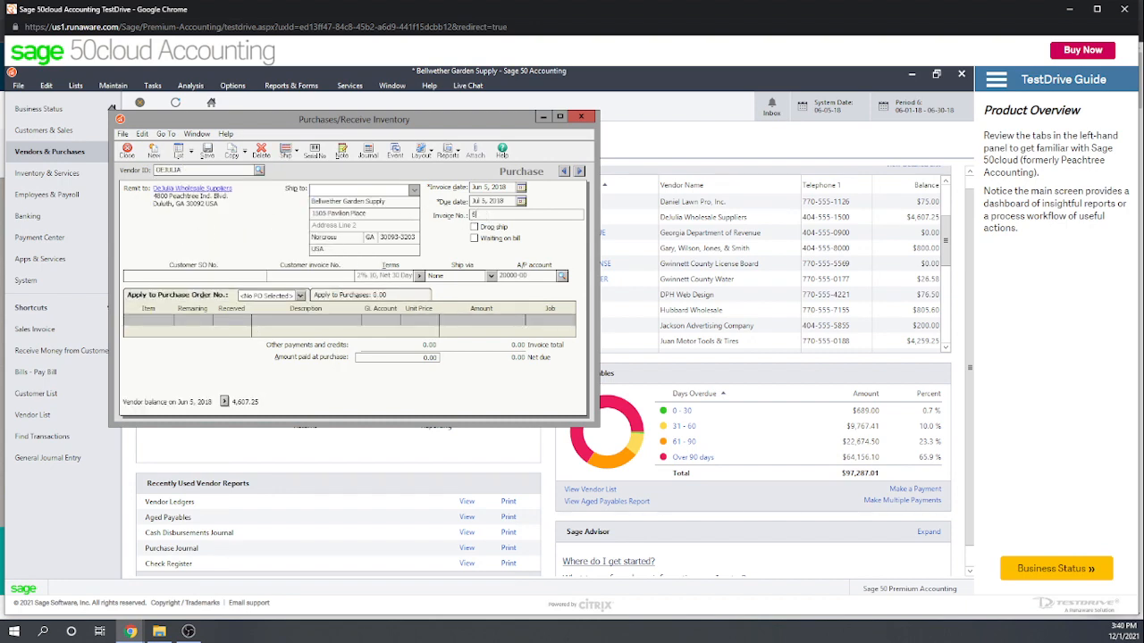
type("500000")
- Apply the bill to purchases with a line for 10 Plumbing Widgets
left_click(375, 296)
left_click(147, 323)
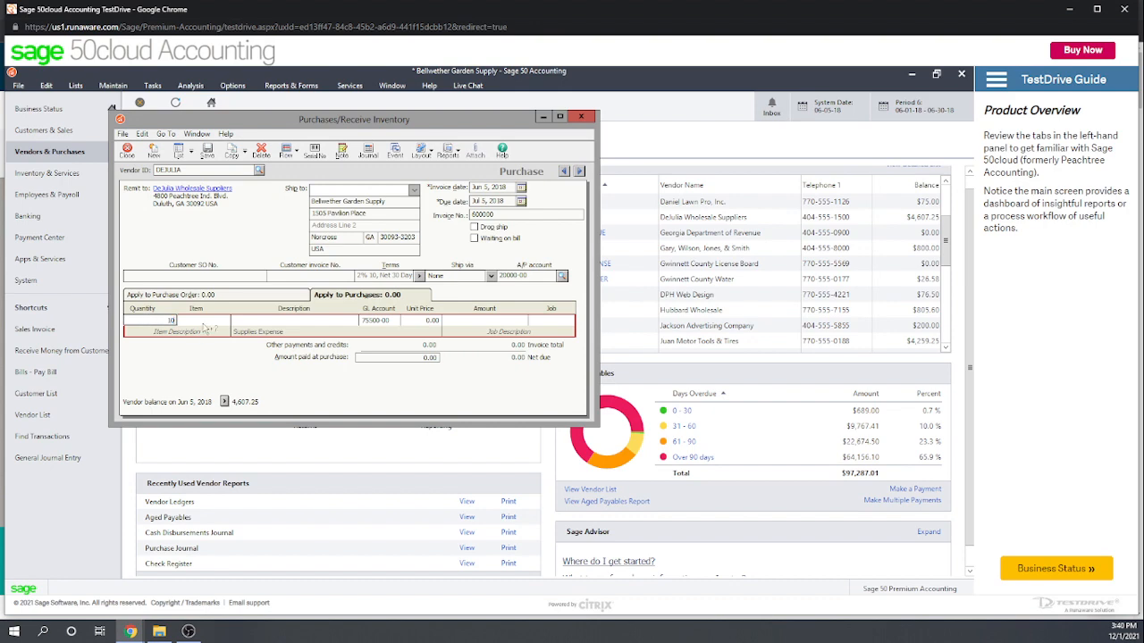
type("10")
key("Tab")
type("bir")
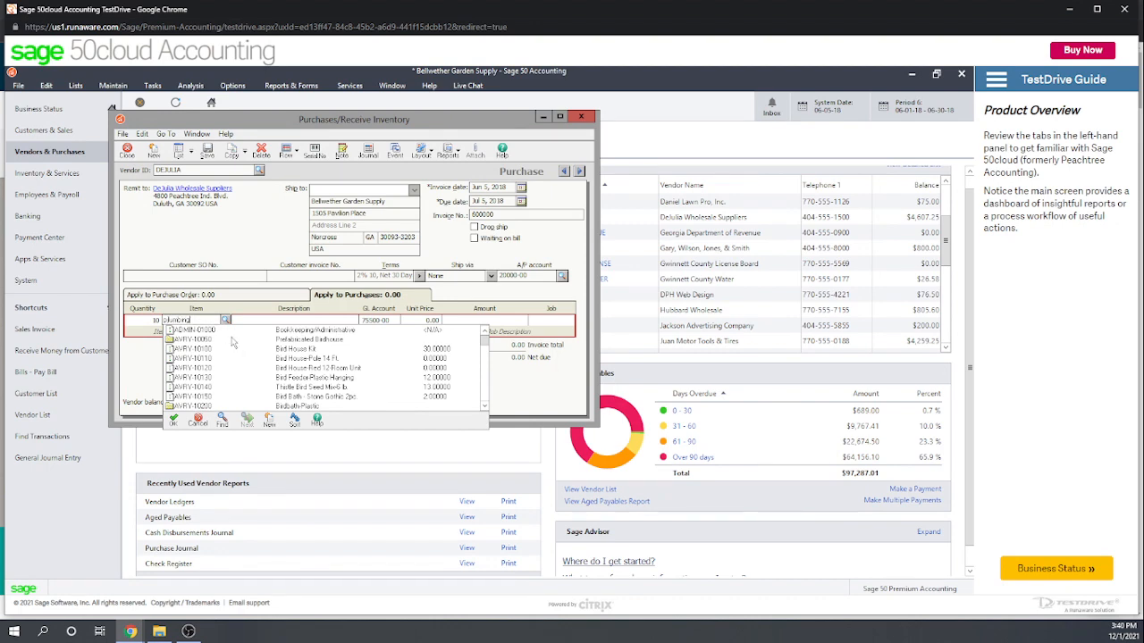
type("g Widgets")
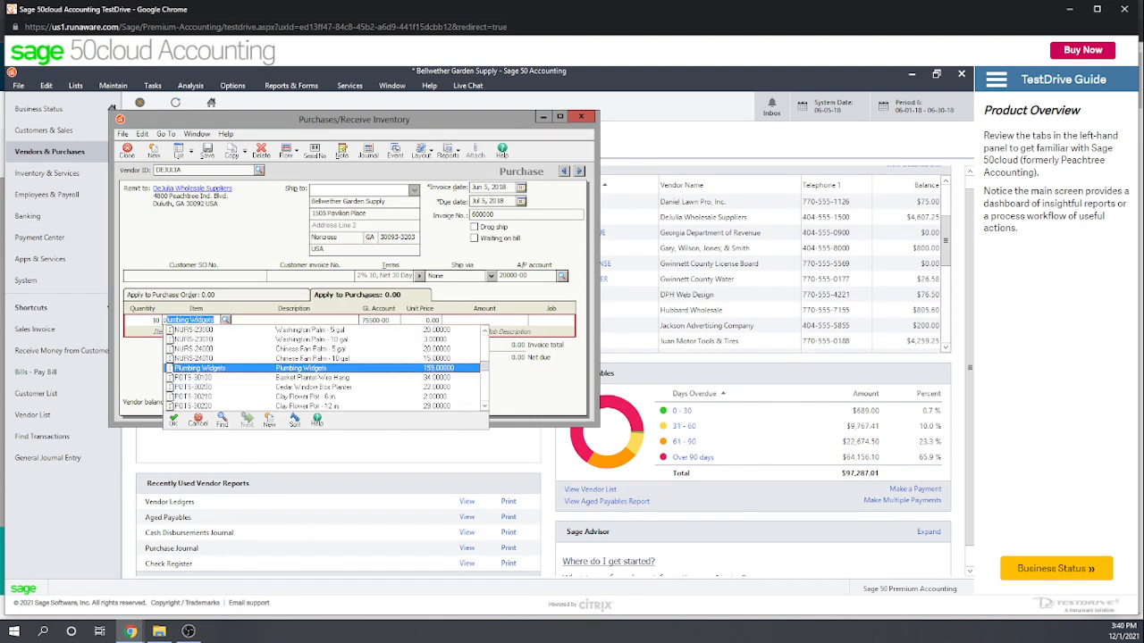
left_click(226, 371)
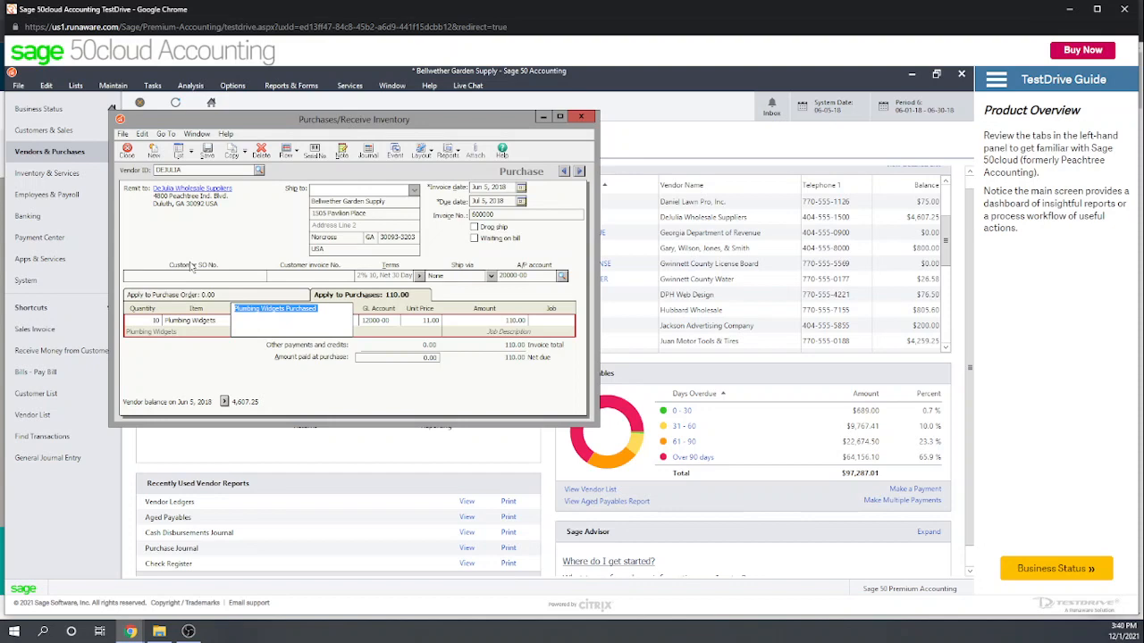
- Complete the Plumbing Widgets line without a job, save the bill and close the purchase window
key("Tab")
key("Tab")
key("Tab")
key("Tab")
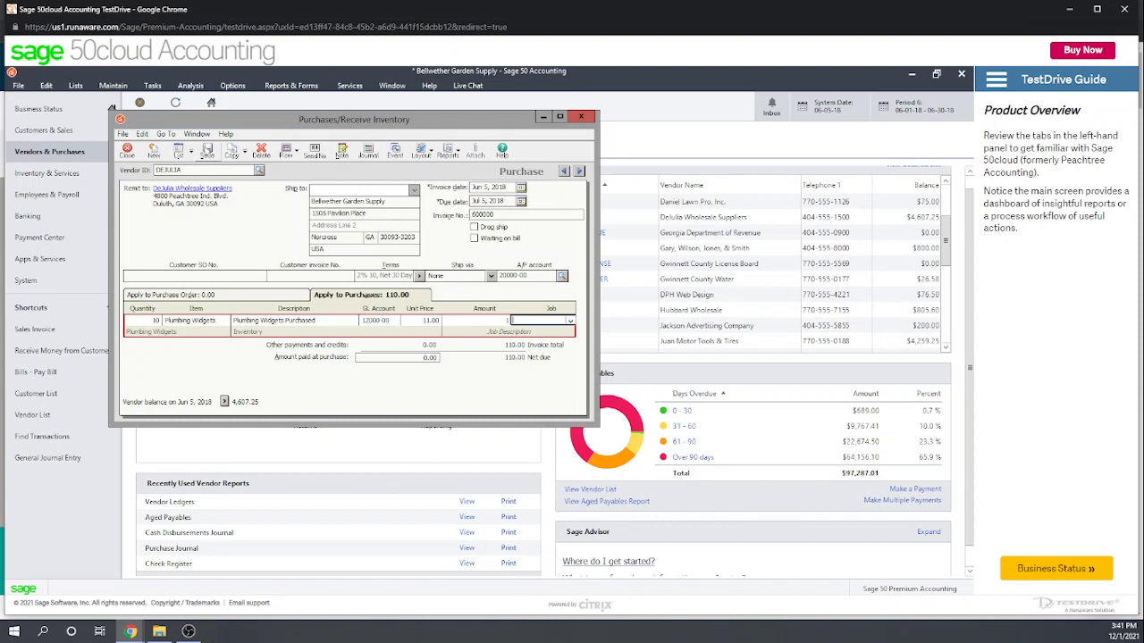
left_click(208, 150)
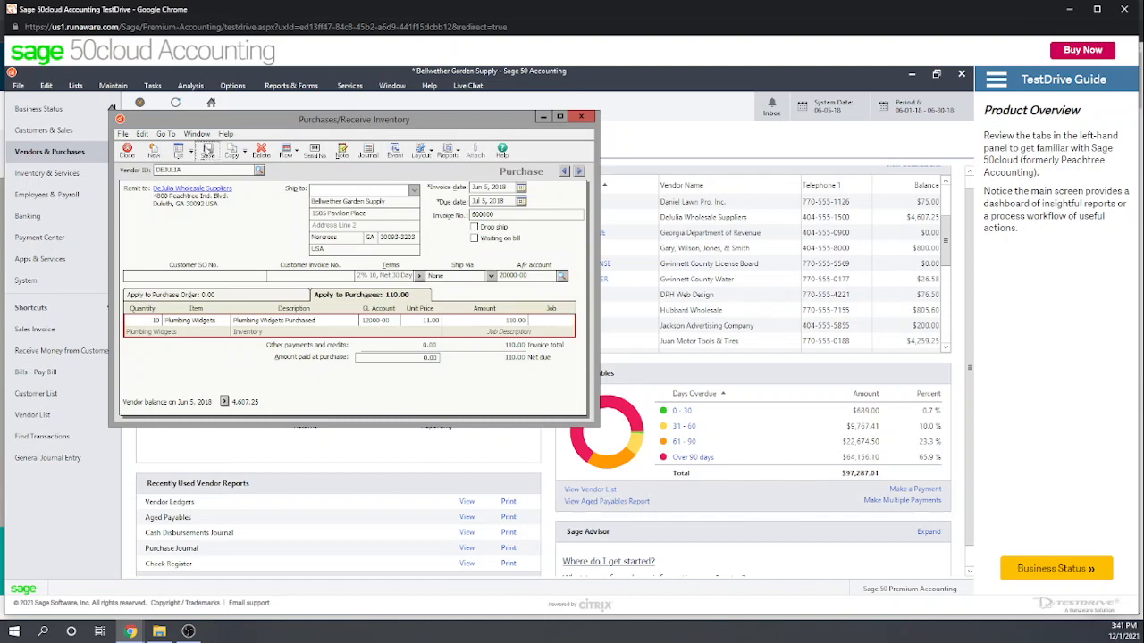
left_click(583, 118)
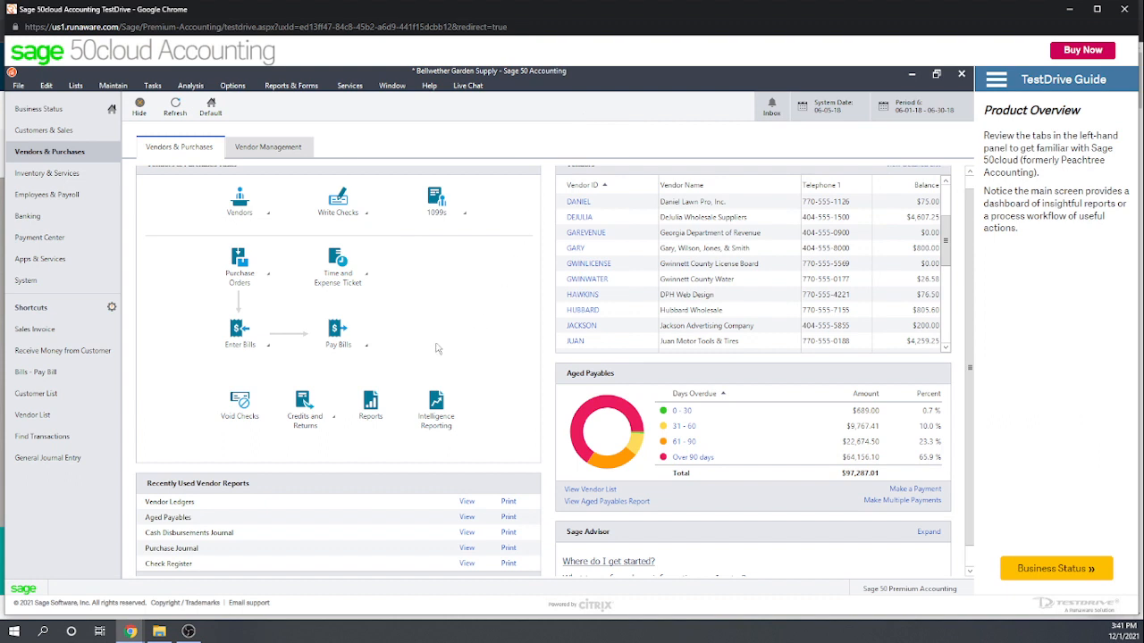
- Open the vendor credit list and review the DeJulia credit memo 545
scroll(430, 335, "down", 1)
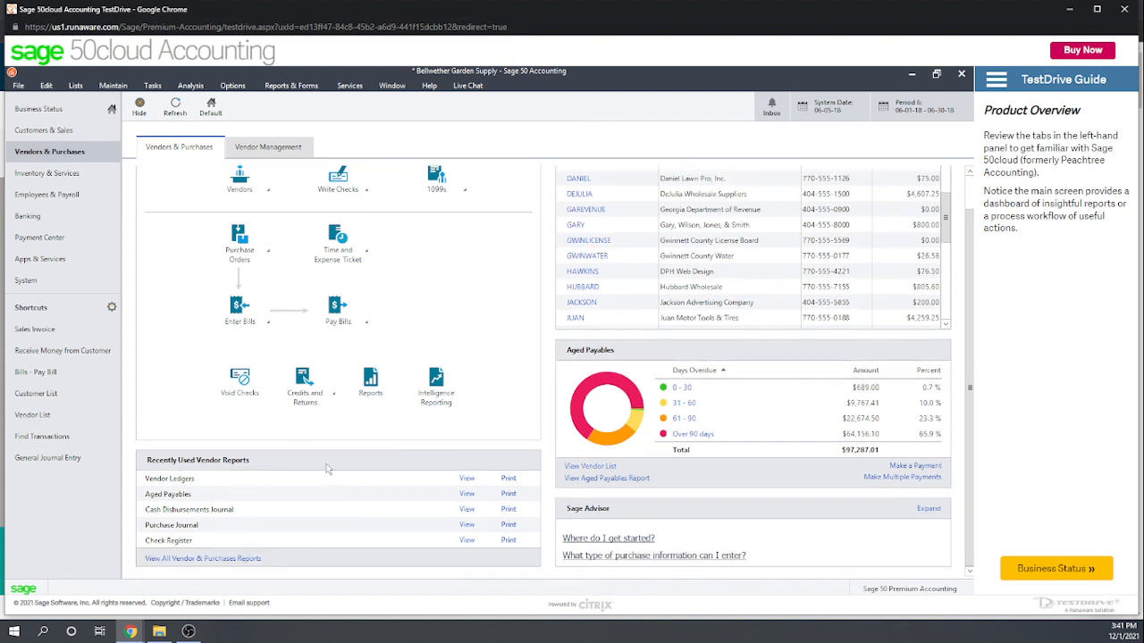
left_click(335, 395)
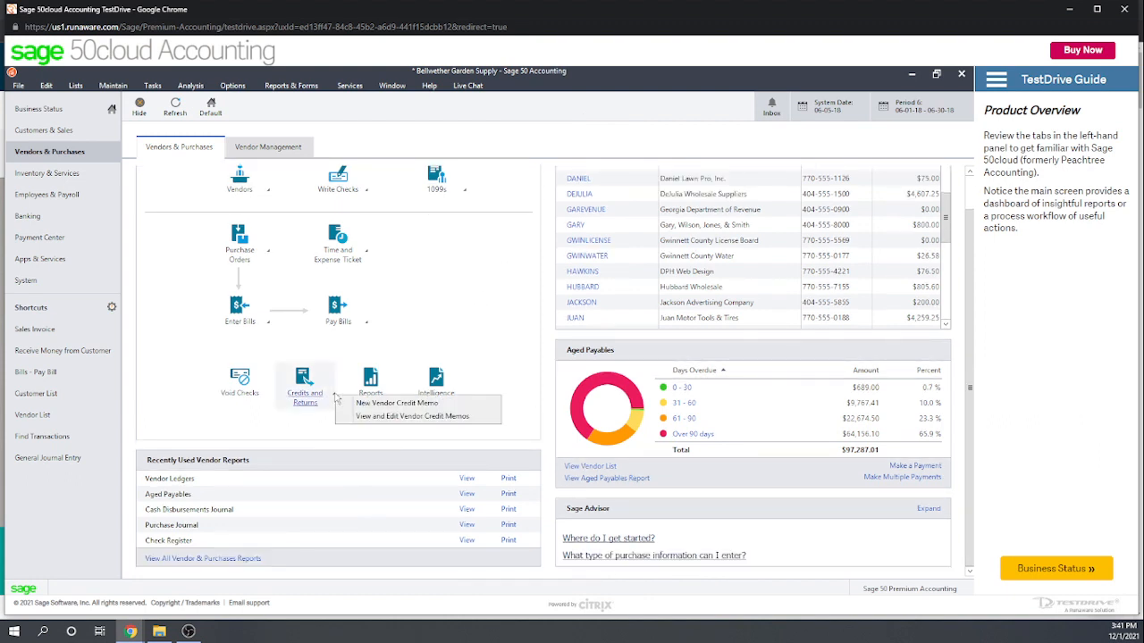
left_click(377, 418)
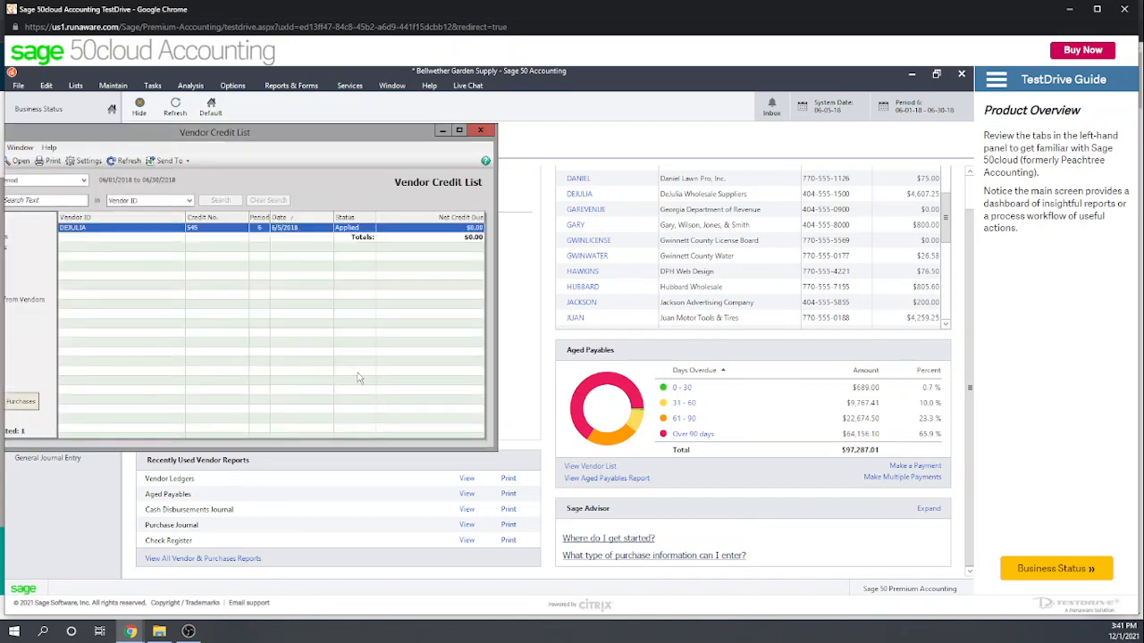
double_click(172, 230)
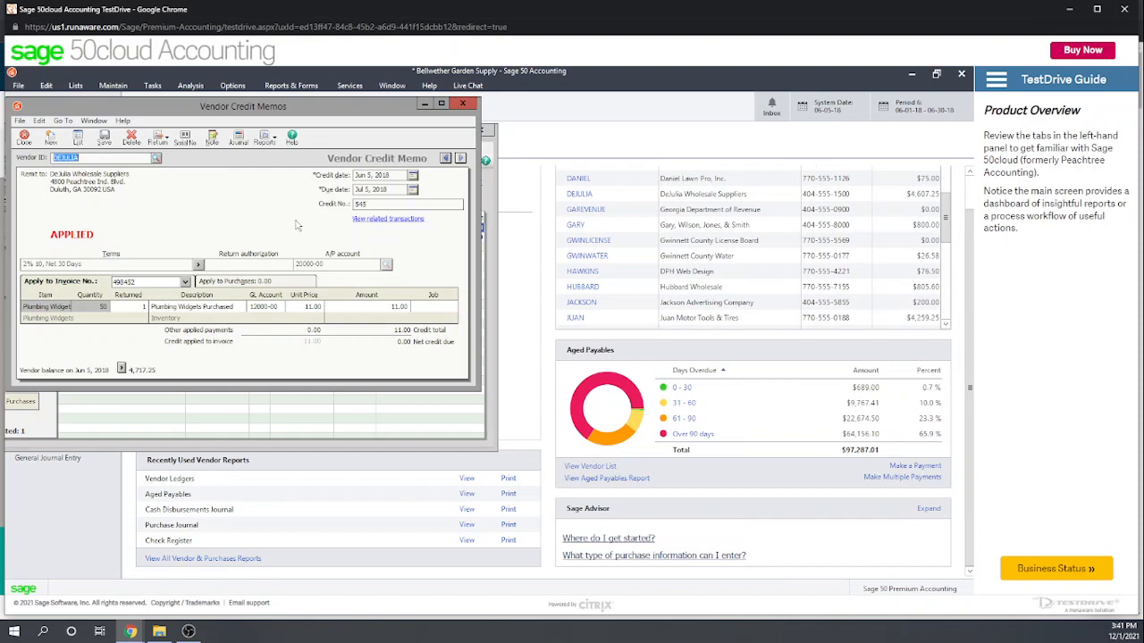
- Review the vendor ledger behind DeJulia's balance, and close the ledger, the credit memo and the vendor credit list
left_click(124, 370)
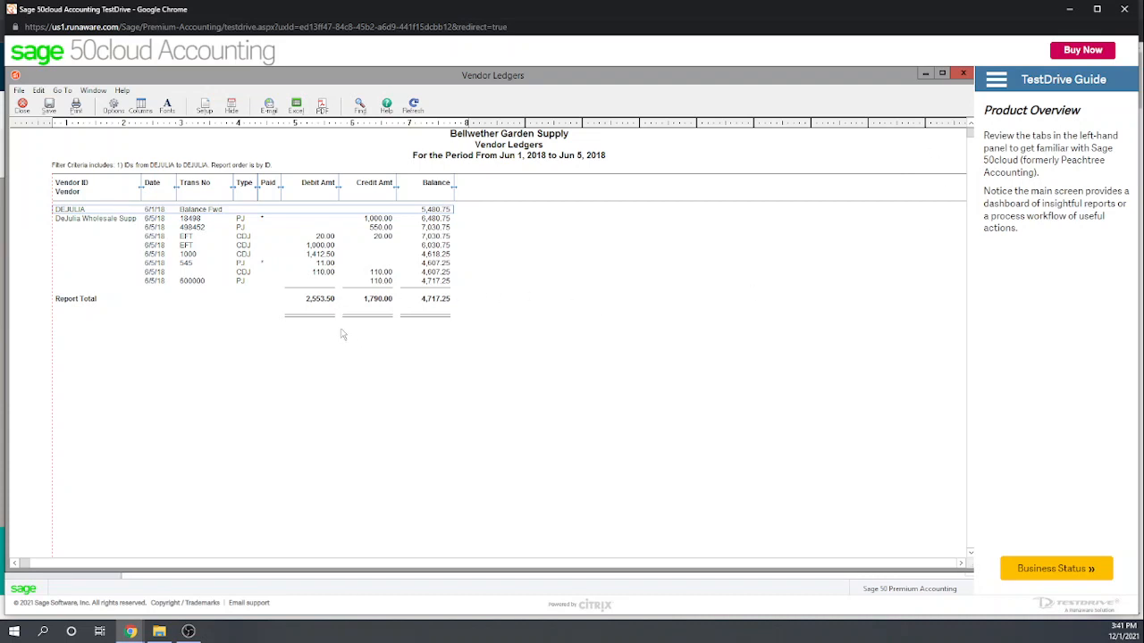
left_click(962, 73)
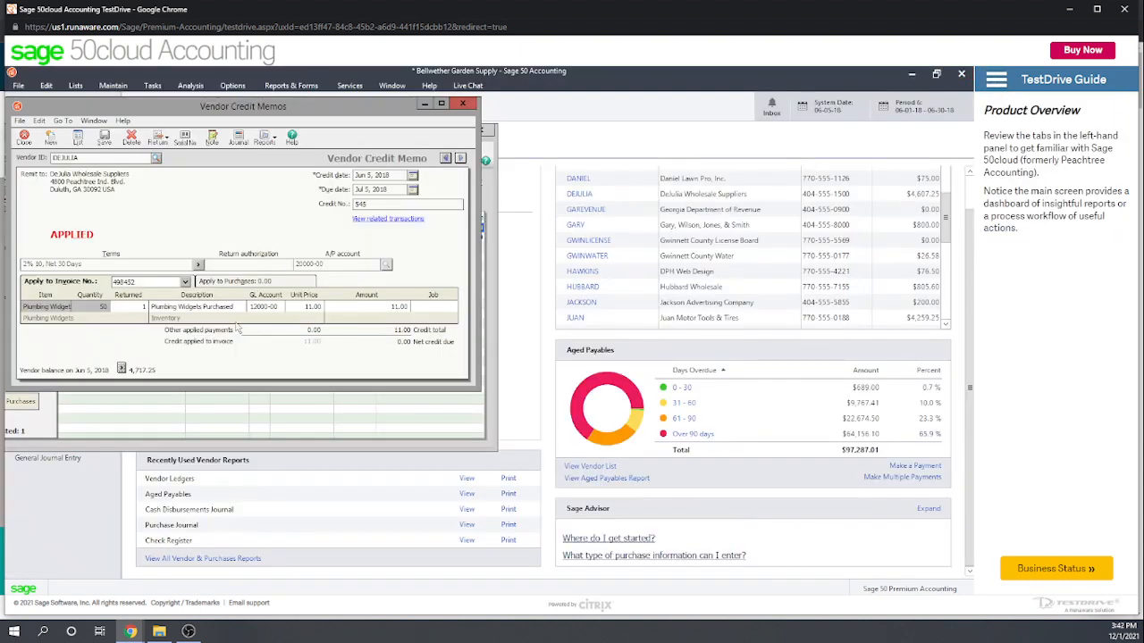
left_click(462, 103)
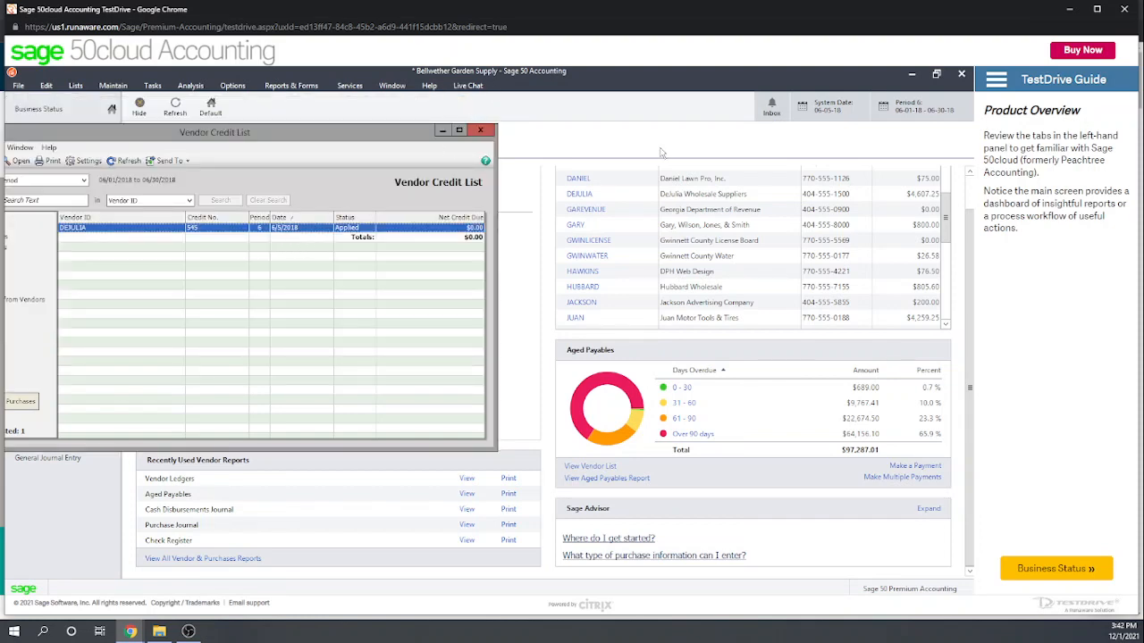
left_click(480, 130)
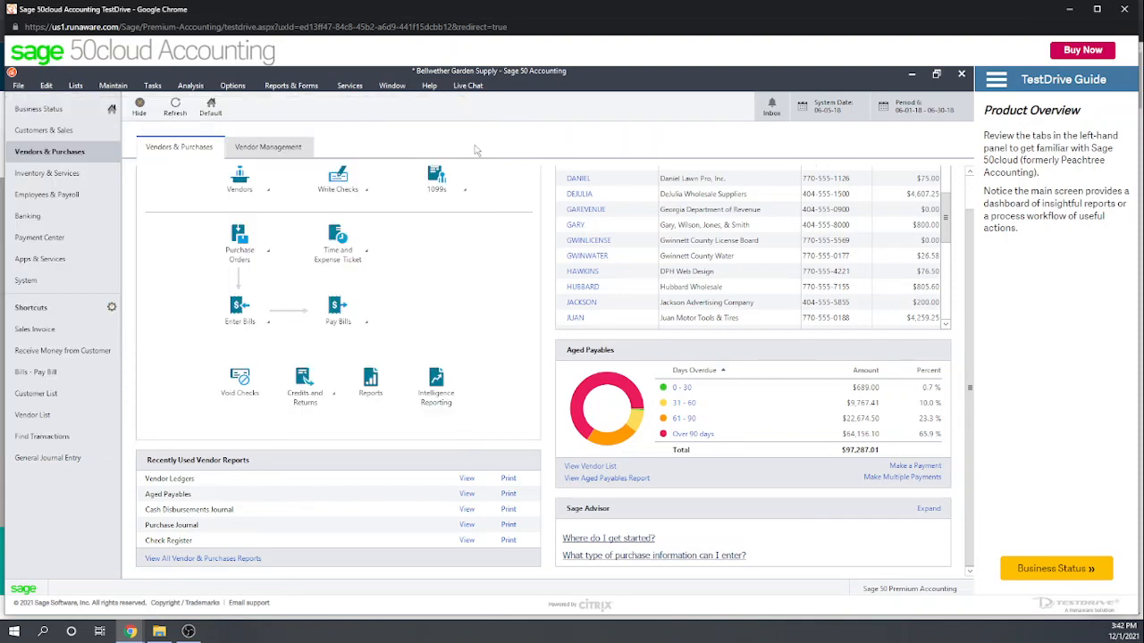
- Review DeJulia's bill 498452 from the purchase list, and close the bill and the list
left_click(268, 327)
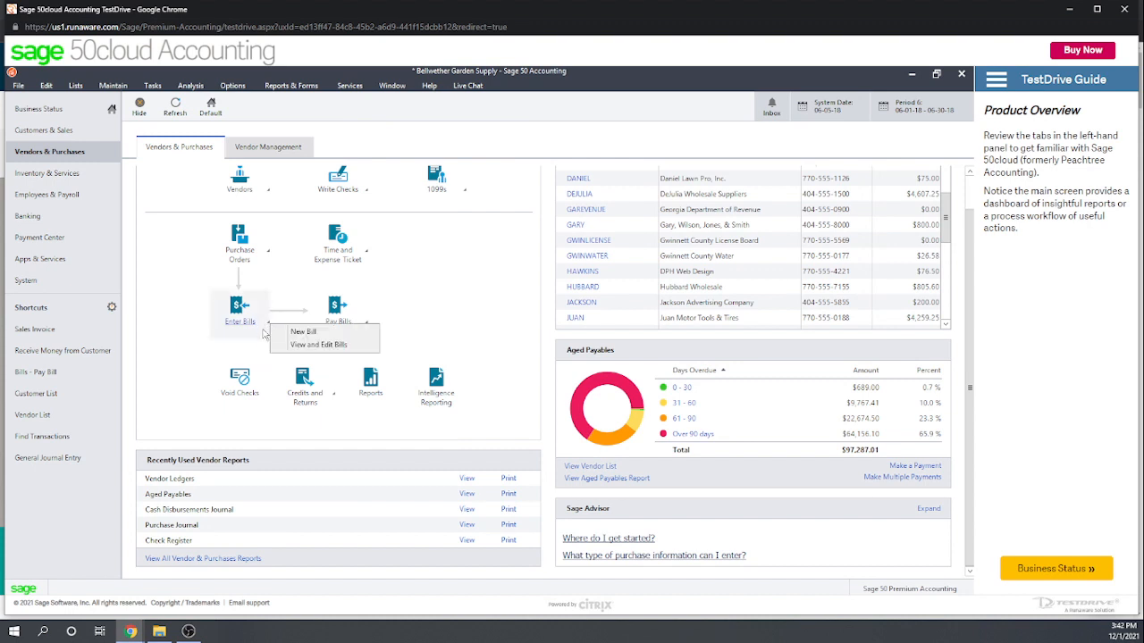
left_click(319, 345)
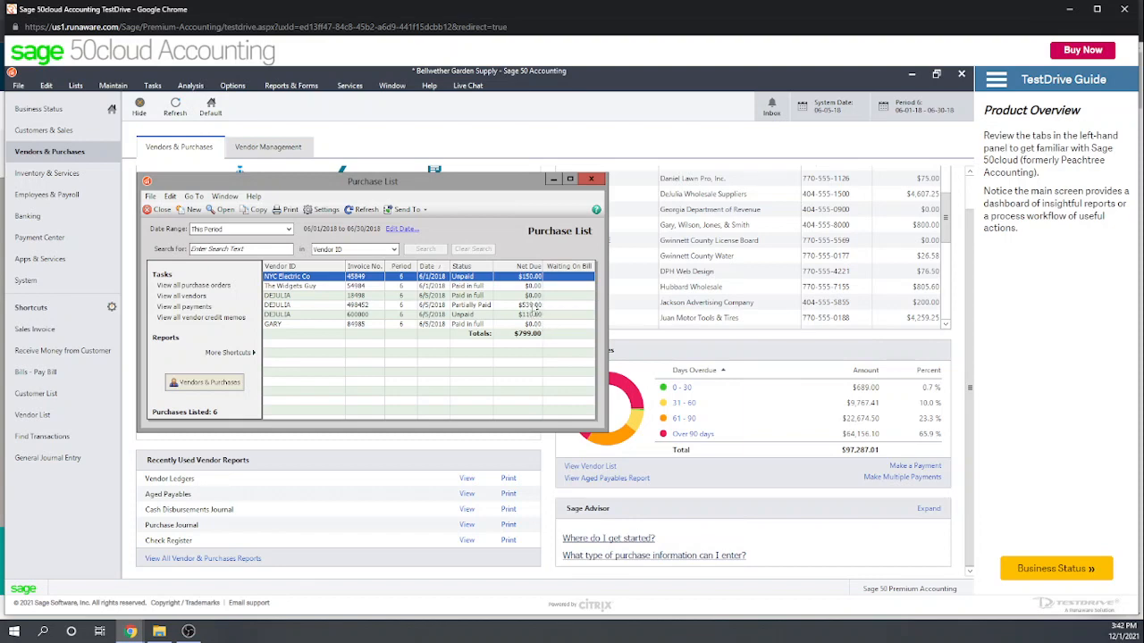
left_click(534, 305)
double_click(535, 306)
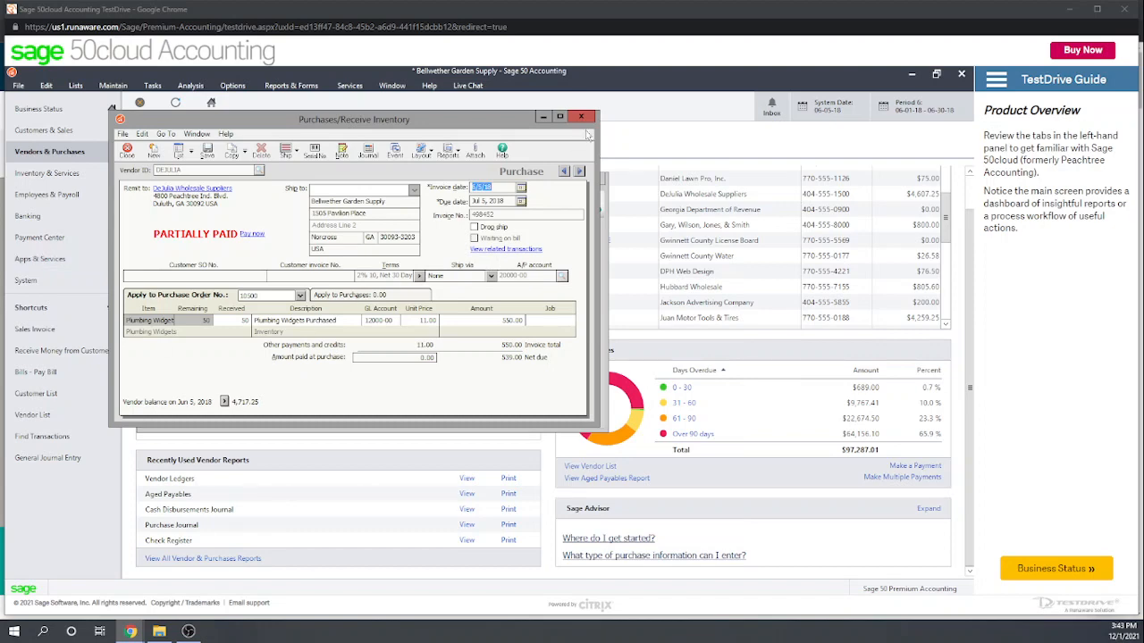
left_click(579, 115)
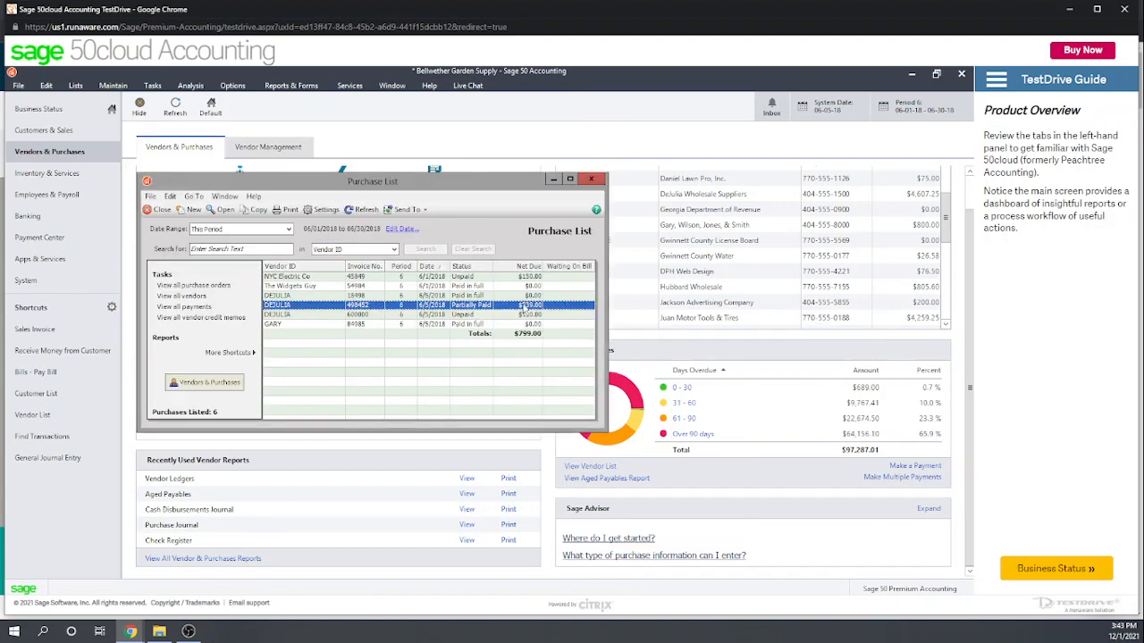
left_click(591, 181)
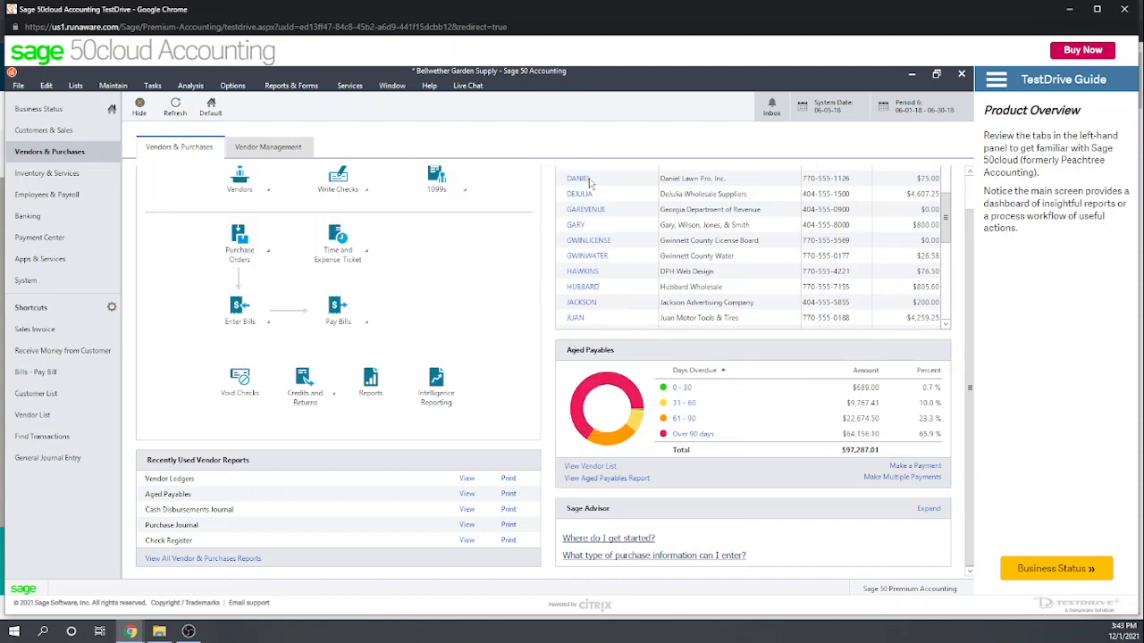
- Start a new bill payment for the vendor DeJulia Wholesale Suppliers
left_click(366, 328)
left_click(393, 331)
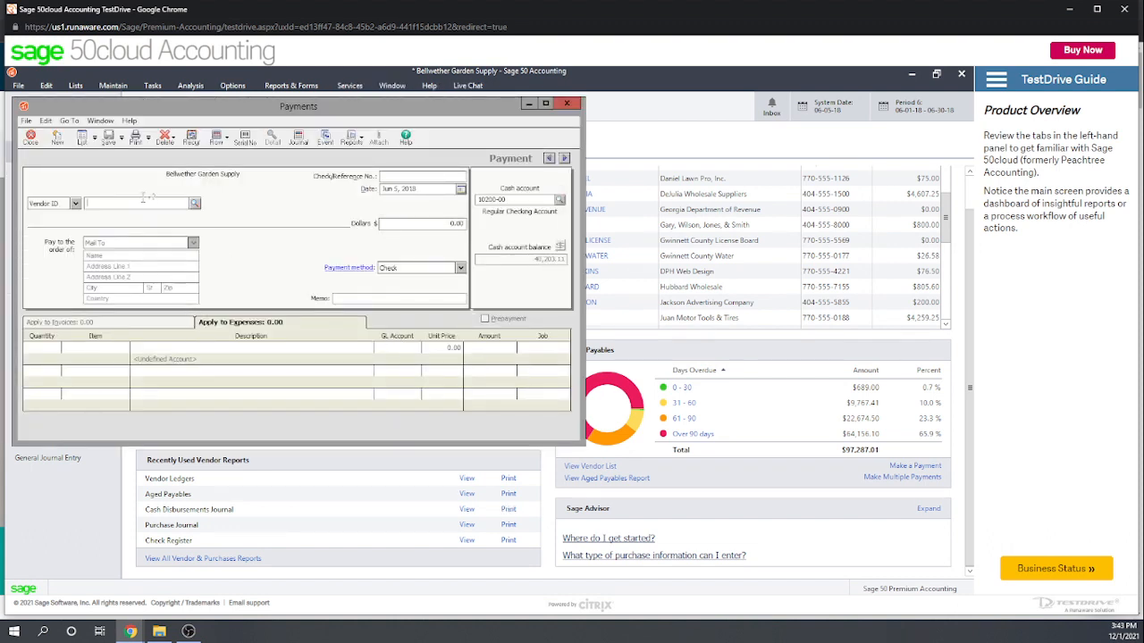
type("dejULIA")
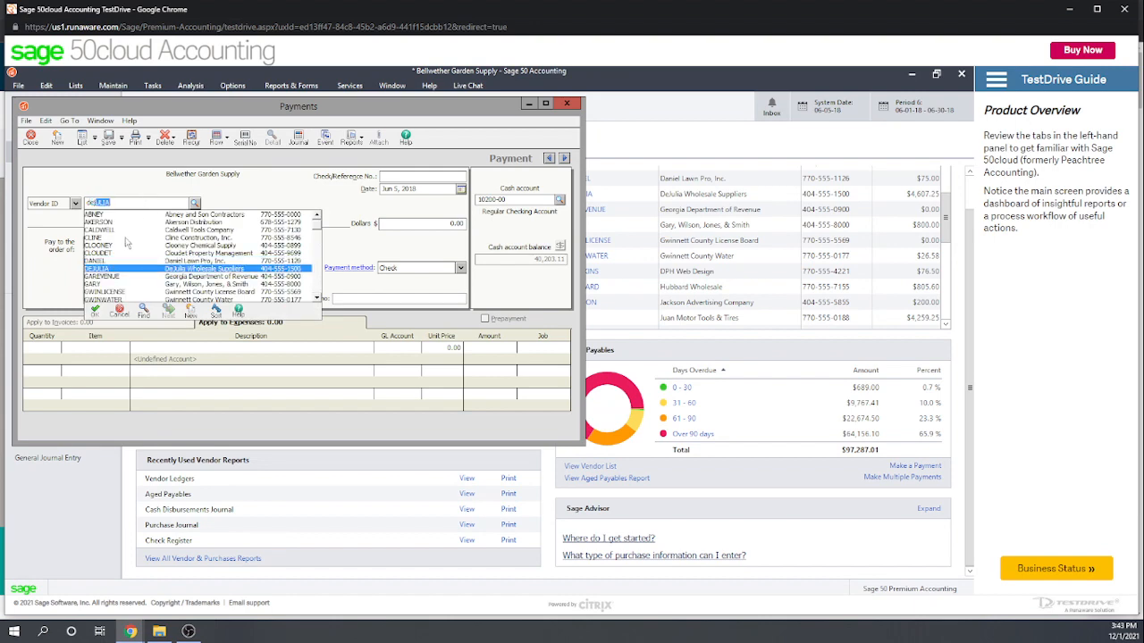
key("Tab")
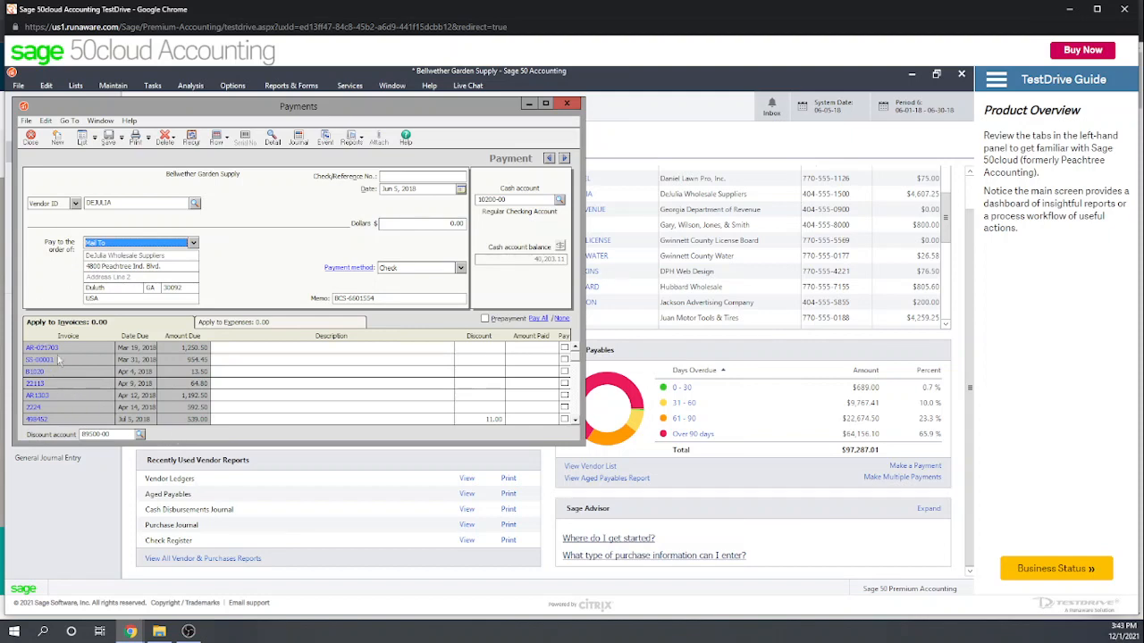
left_click(564, 348)
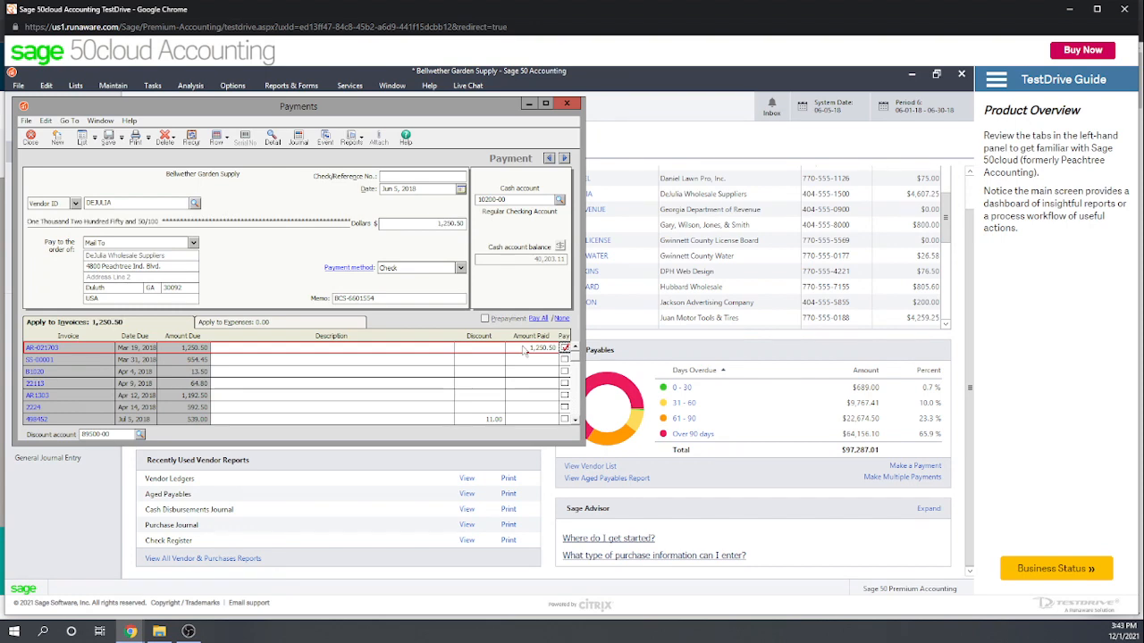
left_click(523, 349)
type("1000")
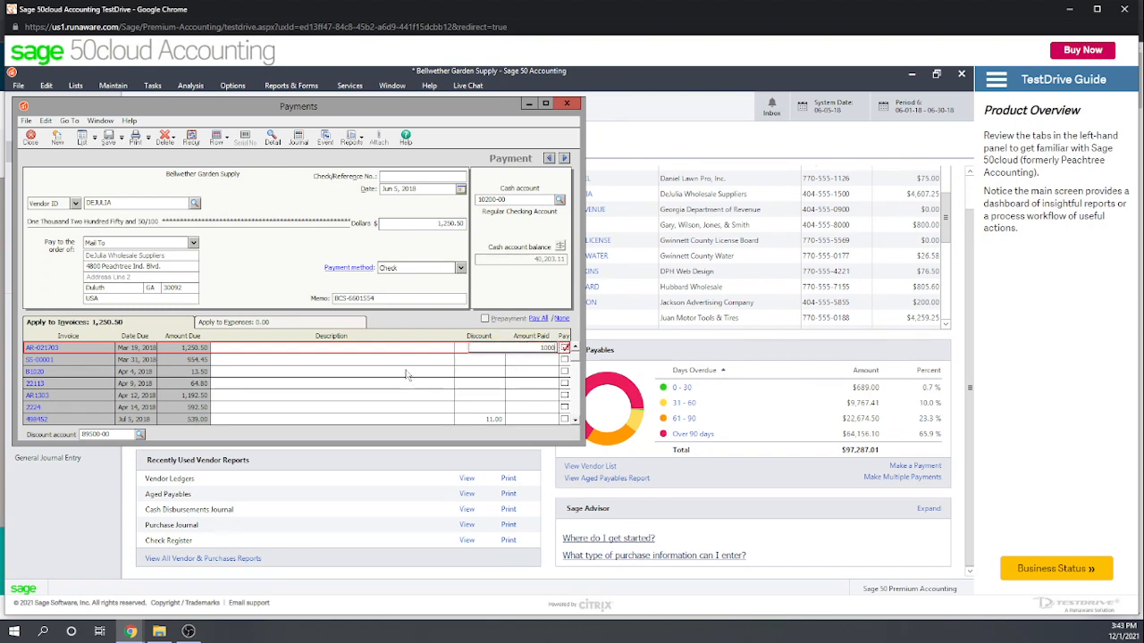
left_click(409, 372)
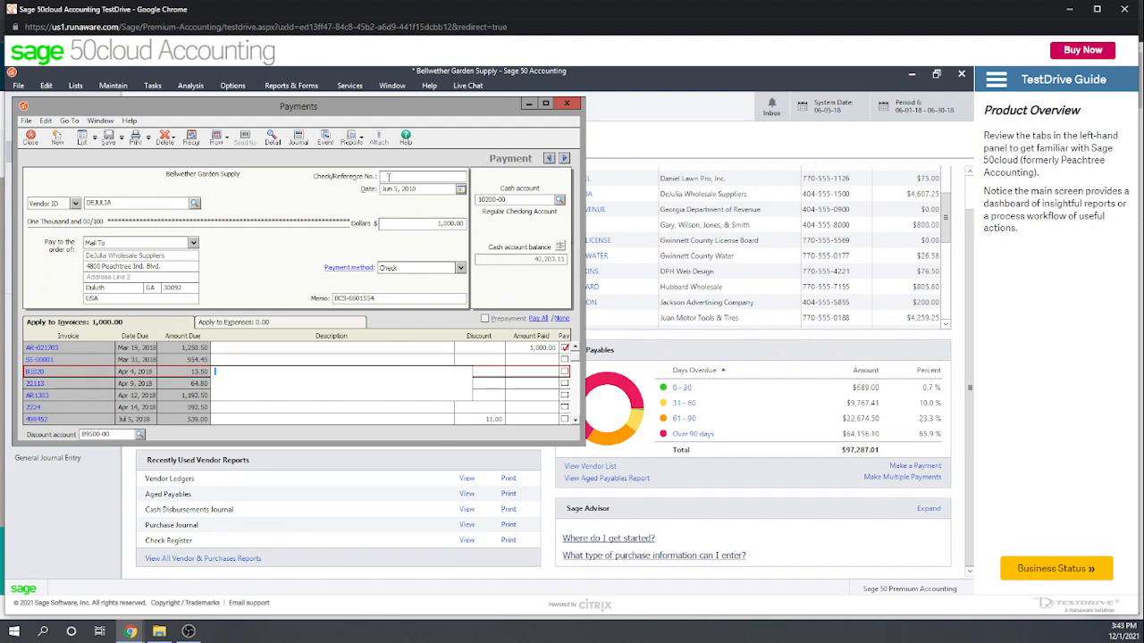
- Enter 498456 as the check reference number, save the payment, and close the payment entry
left_click(388, 177)
type("498456")
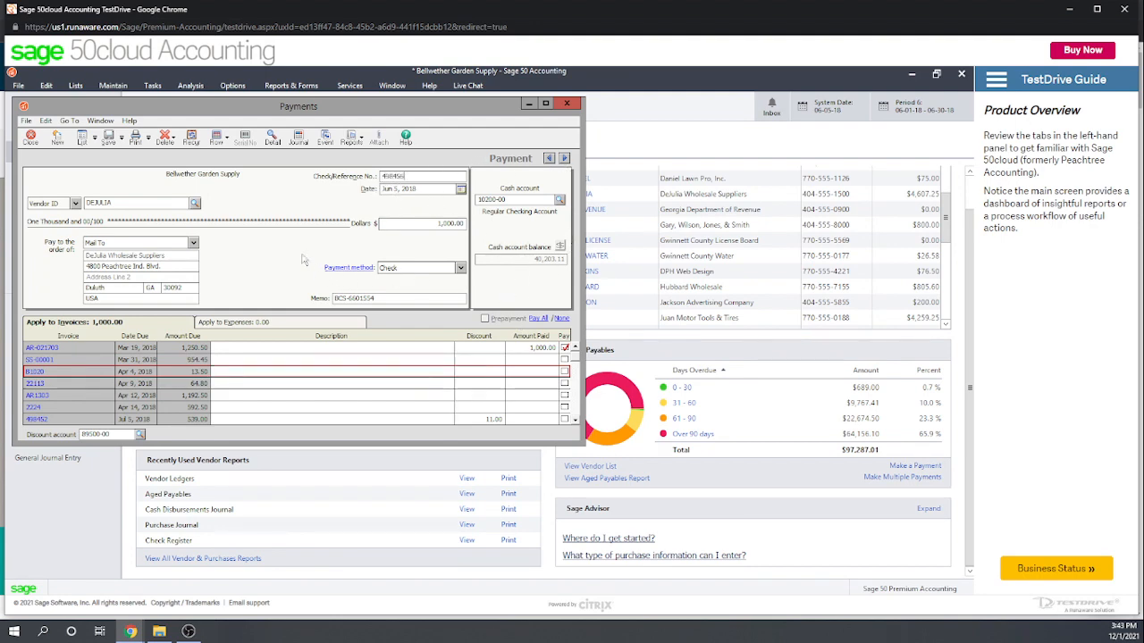
left_click(108, 136)
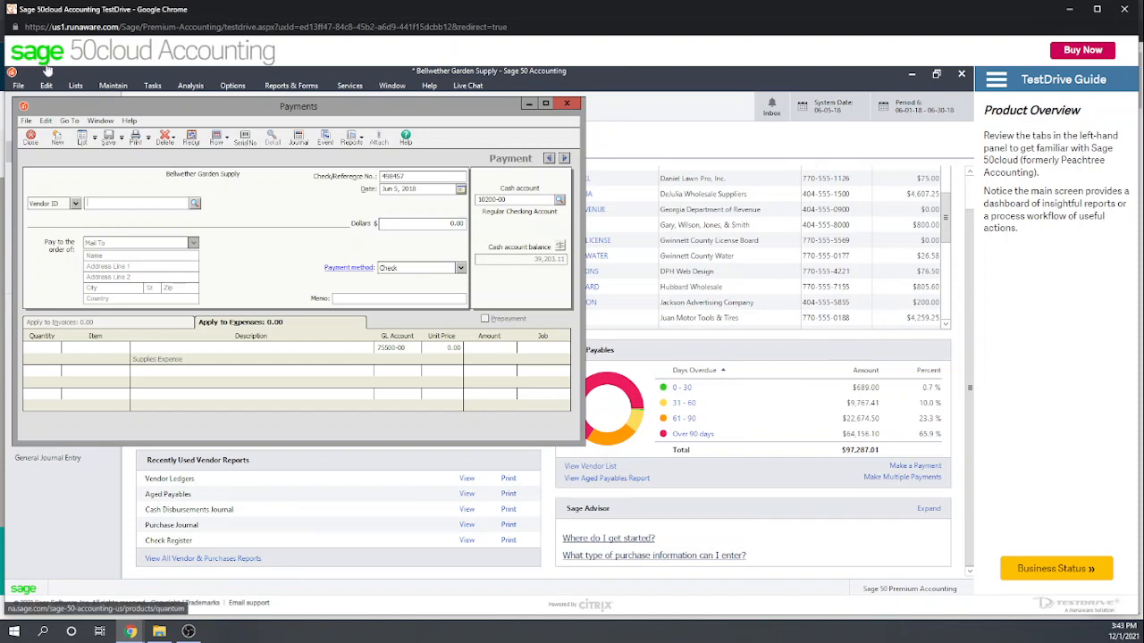
left_click(567, 104)
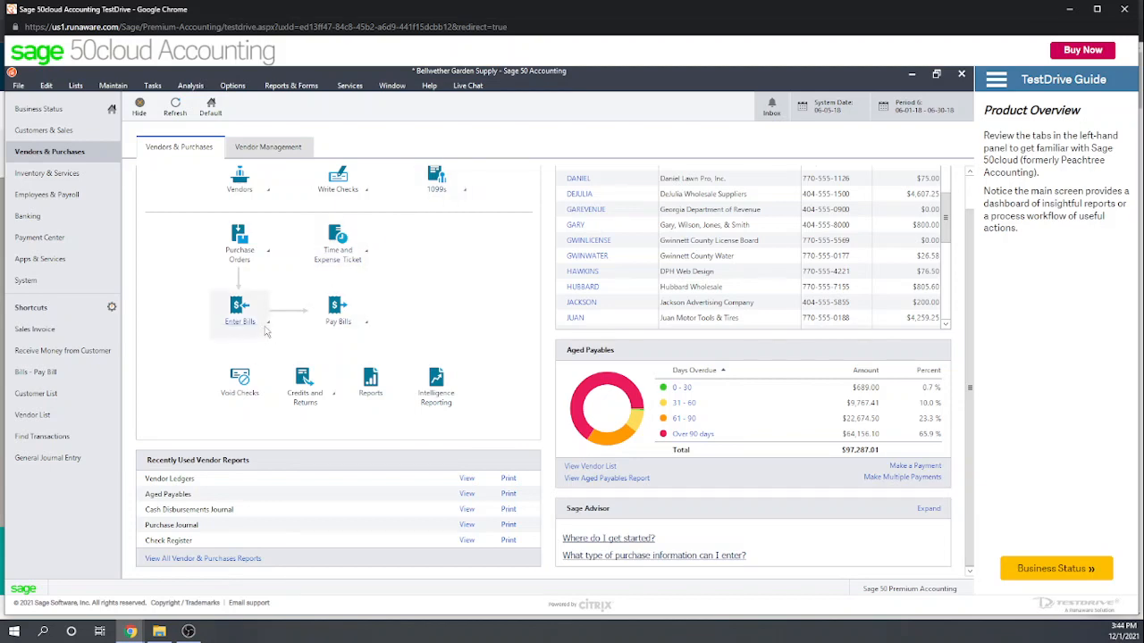